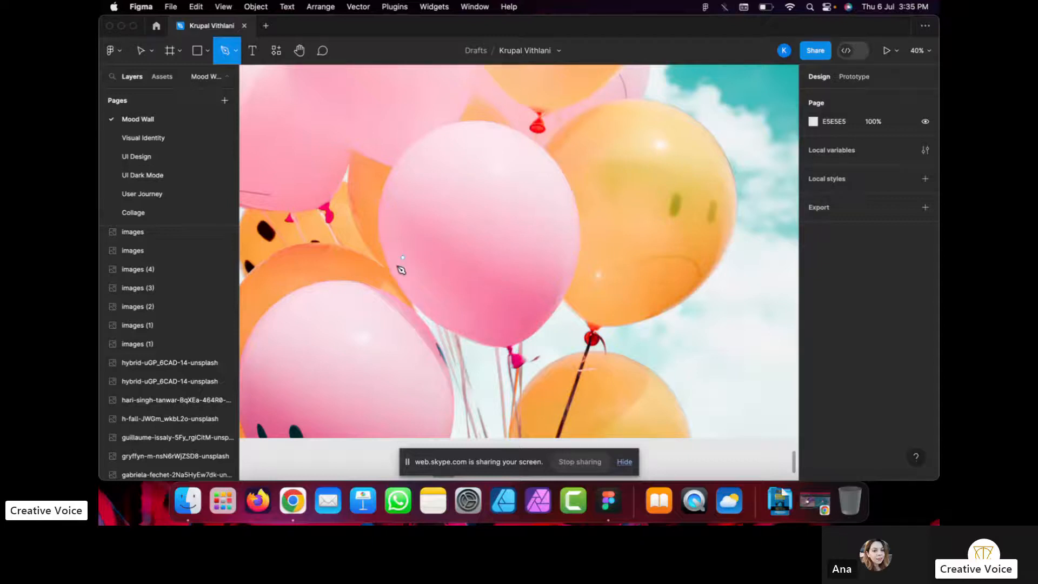
# Draw a path with the Pen tool from the central pink balloon's top edge to its knot and bend it along the balloon's left side.
pyautogui.click(432, 133)
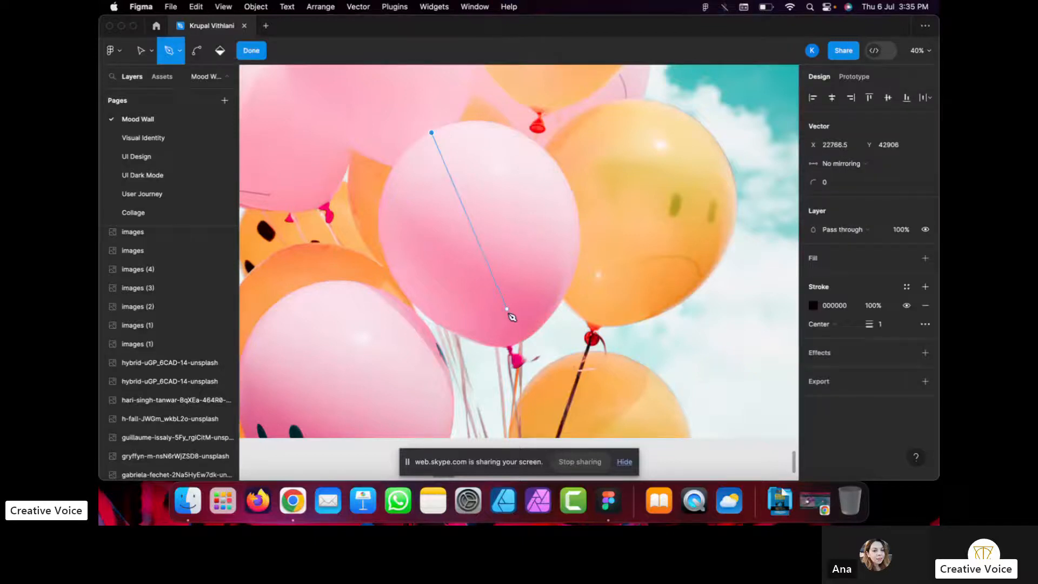
pyautogui.click(511, 349)
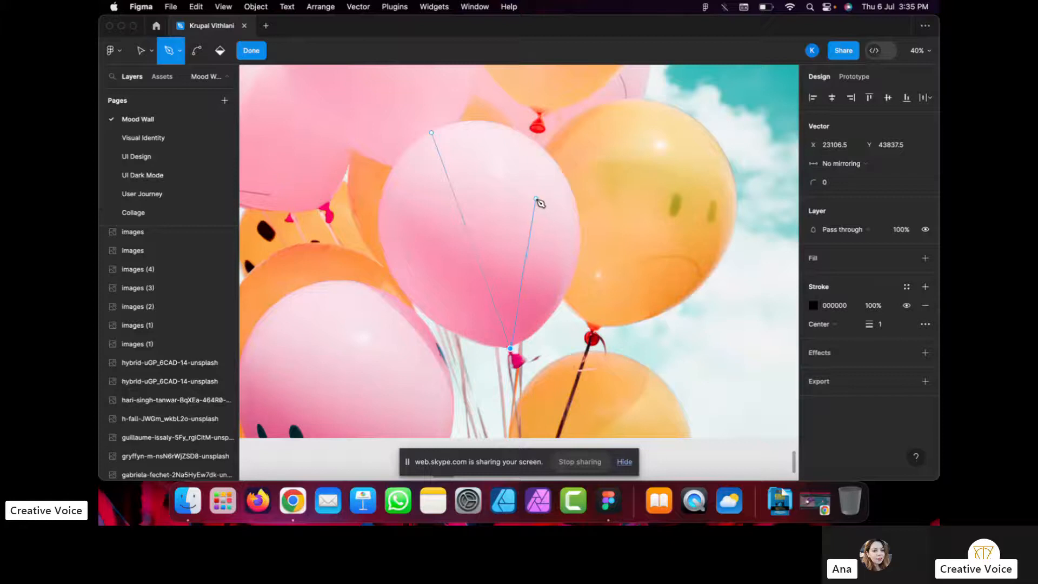
pyautogui.click(197, 53)
pyautogui.moveTo(450, 212); pyautogui.dragTo(393, 276)
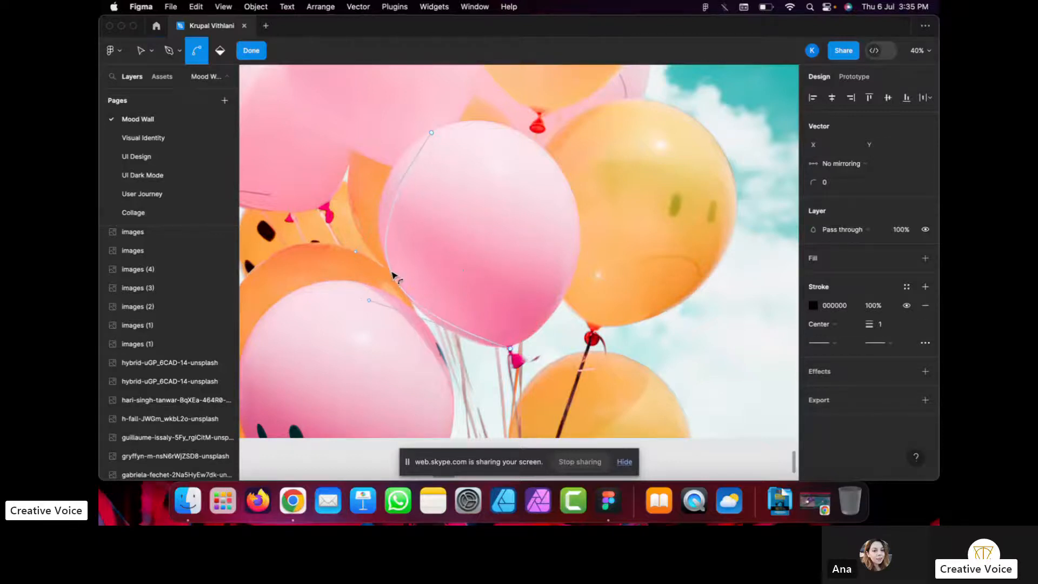
# Adjust the path's curve handles so the curve follows the pink balloon's left outline.
pyautogui.scroll(5, 393, 277)
pyautogui.scroll(4, 400, 281)
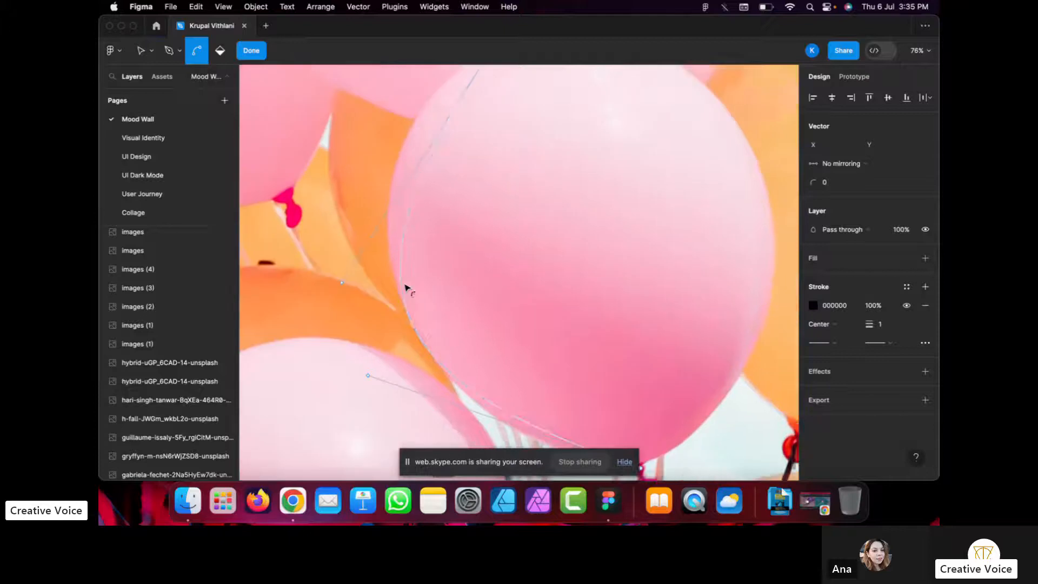
pyautogui.moveTo(399, 361); pyautogui.dragTo(374, 253)
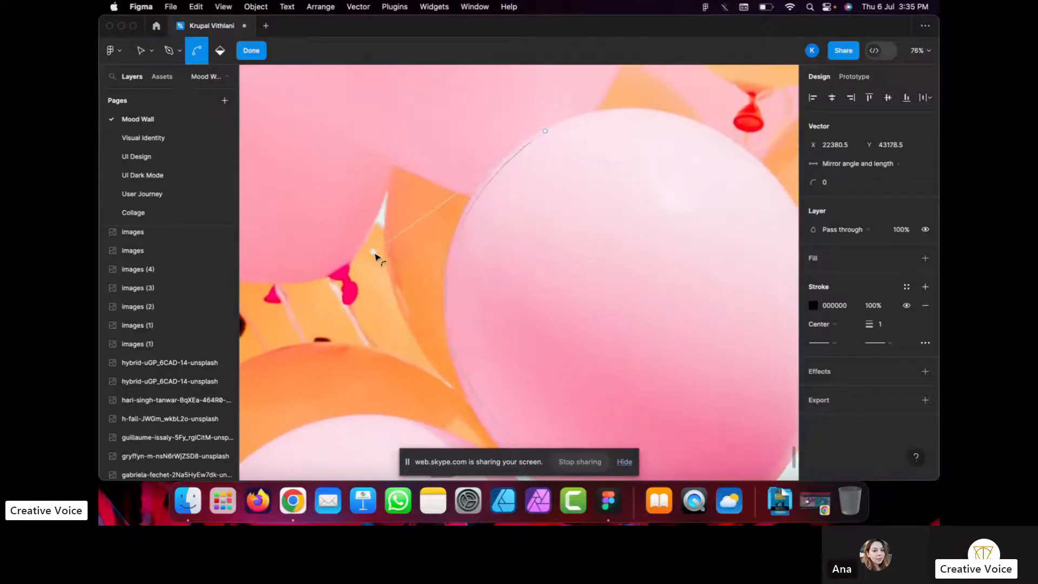
pyautogui.scroll(-5, 507, 316)
pyautogui.moveTo(372, 172); pyautogui.dragTo(392, 251)
pyautogui.scroll(1, 654, 223)
pyautogui.scroll(-5, 654, 223)
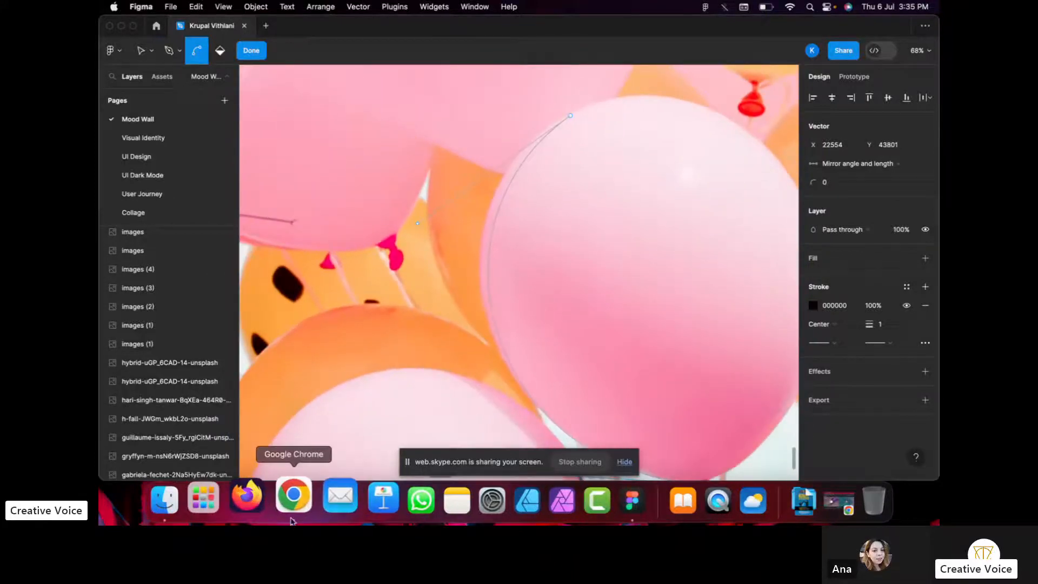
pyautogui.click(294, 500)
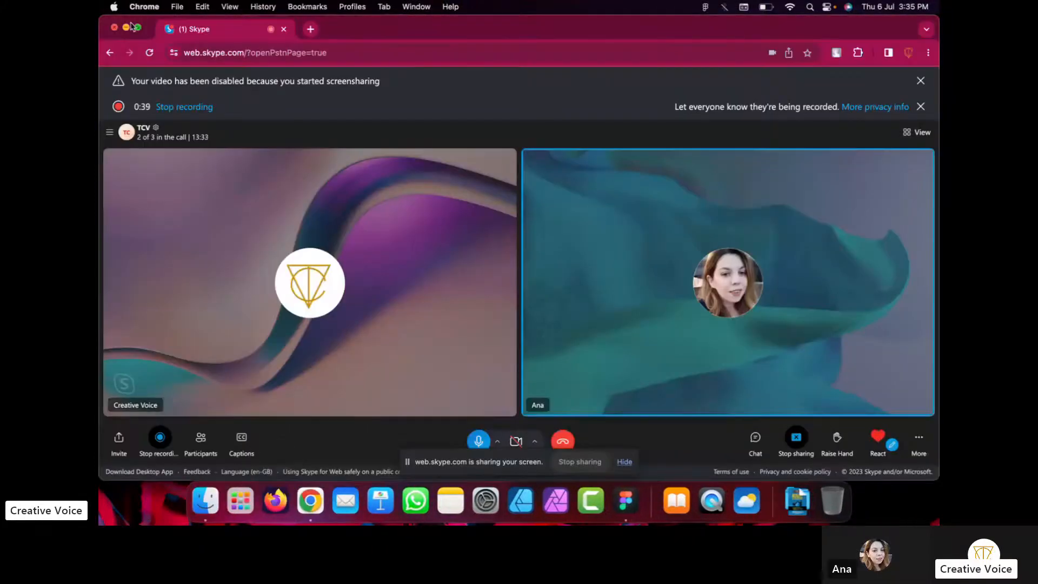
pyautogui.click(127, 27)
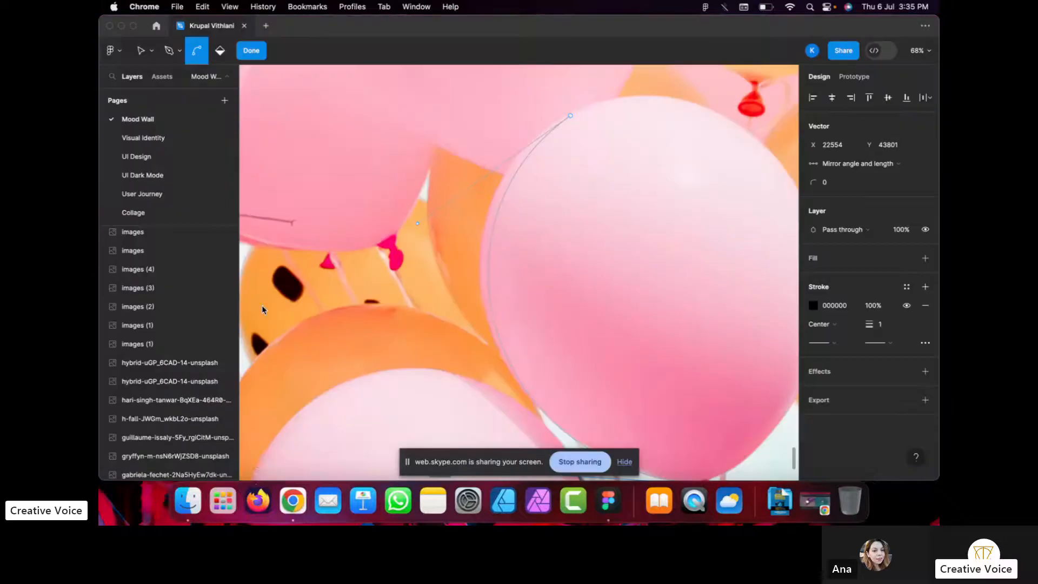
pyautogui.click(288, 512)
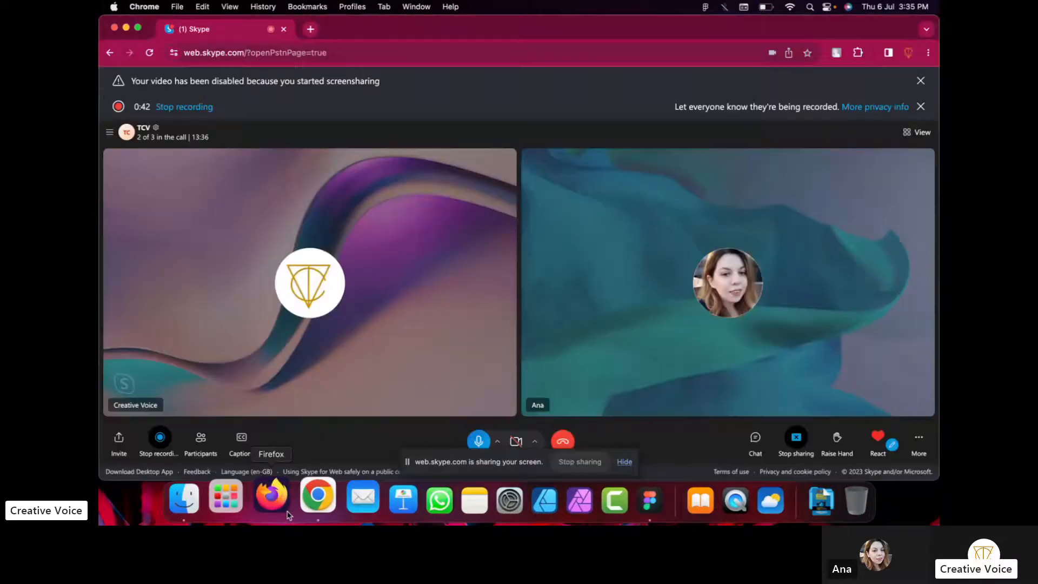
pyautogui.click(126, 27)
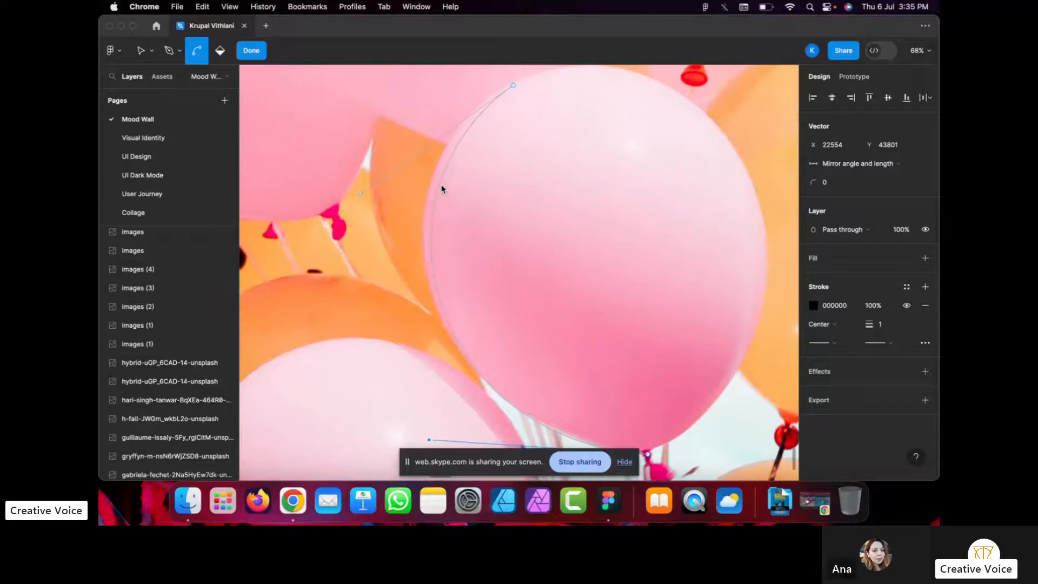
# Pull the path's upper handle outward to match the balloon's left edge, and move the lower anchor point onto the balloon's base at the knot.
pyautogui.click(346, 193)
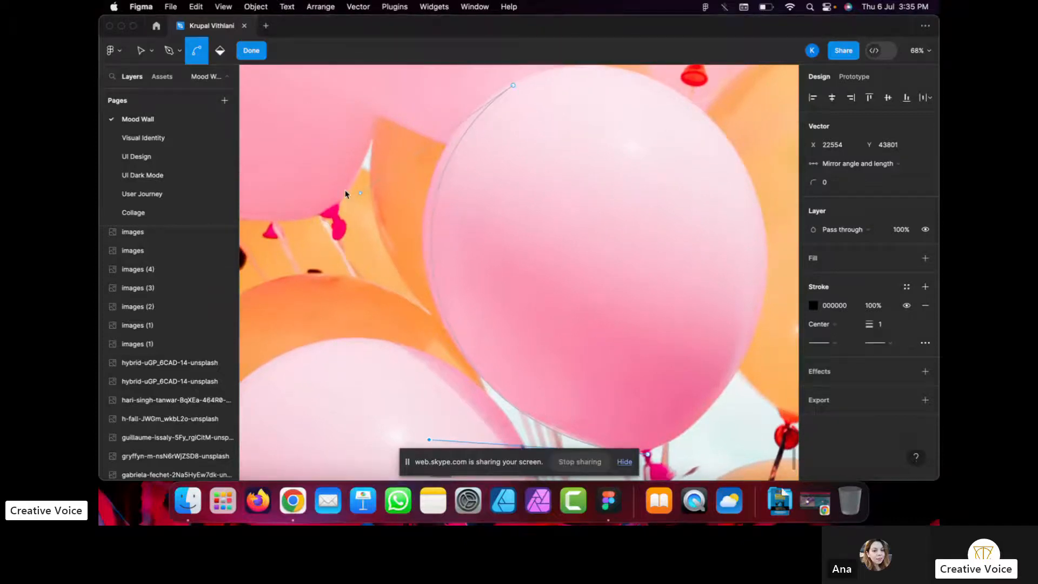
pyautogui.moveTo(360, 198)
pyautogui.mouseDown()
pyautogui.moveTo(337, 180)
pyautogui.moveTo(346, 186)
pyautogui.mouseUp()
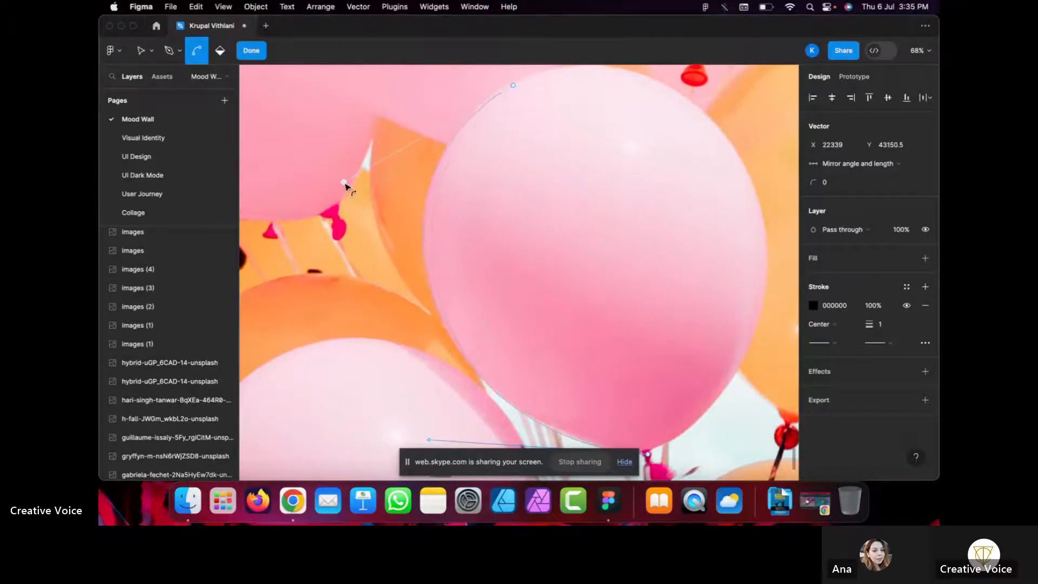
pyautogui.scroll(-5, 647, 274)
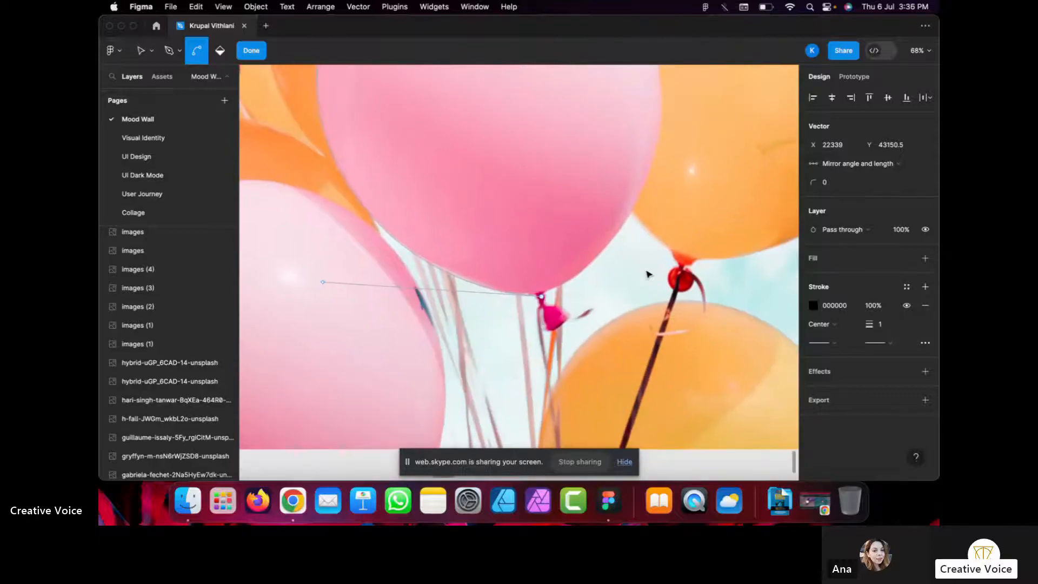
pyautogui.scroll(5, 648, 274)
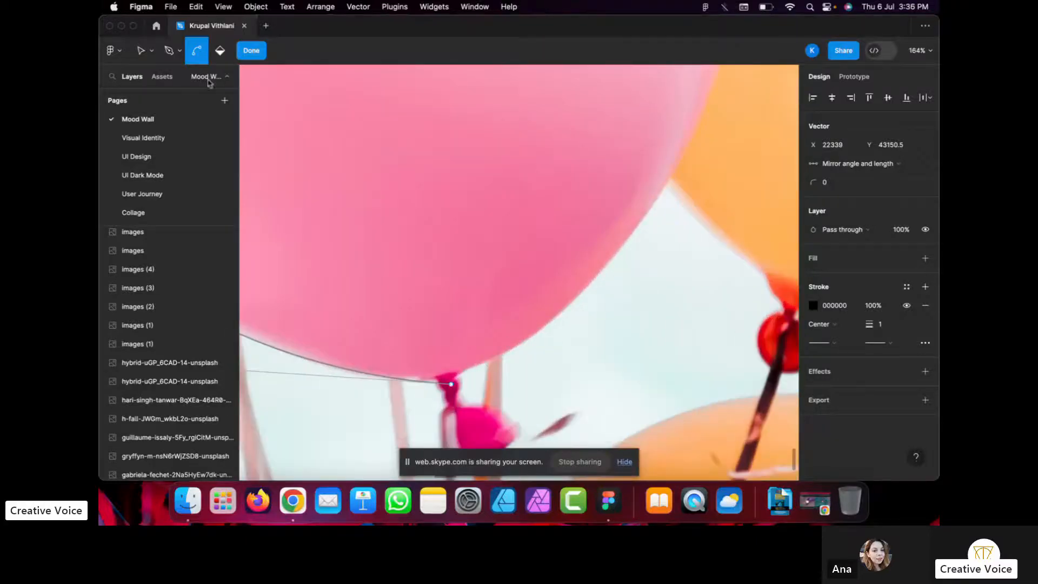
pyautogui.click(142, 55)
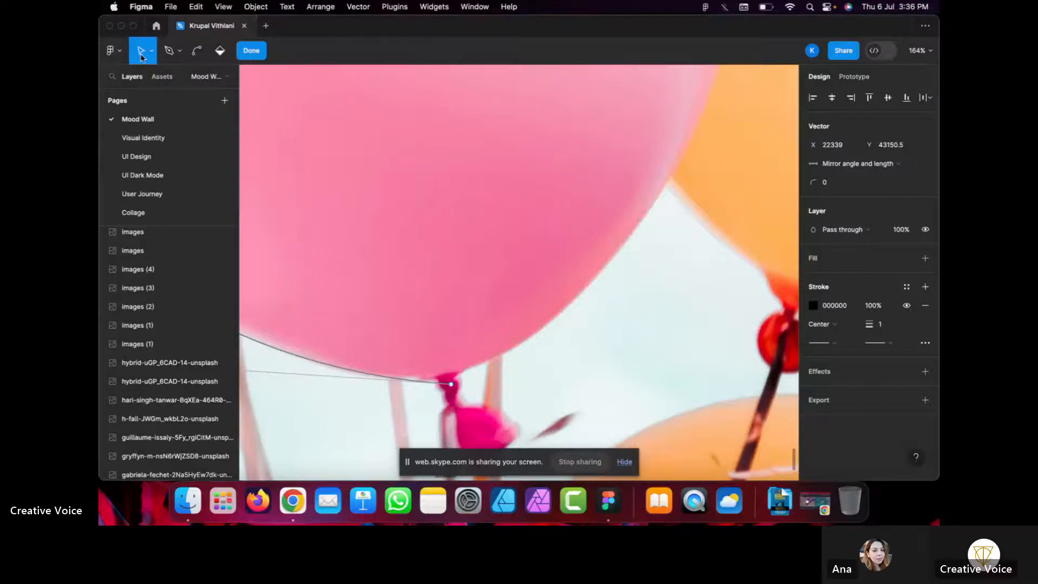
pyautogui.moveTo(453, 385); pyautogui.dragTo(445, 376)
pyautogui.hscroll(-3, 445, 376)
pyautogui.scroll(-1, 445, 376)
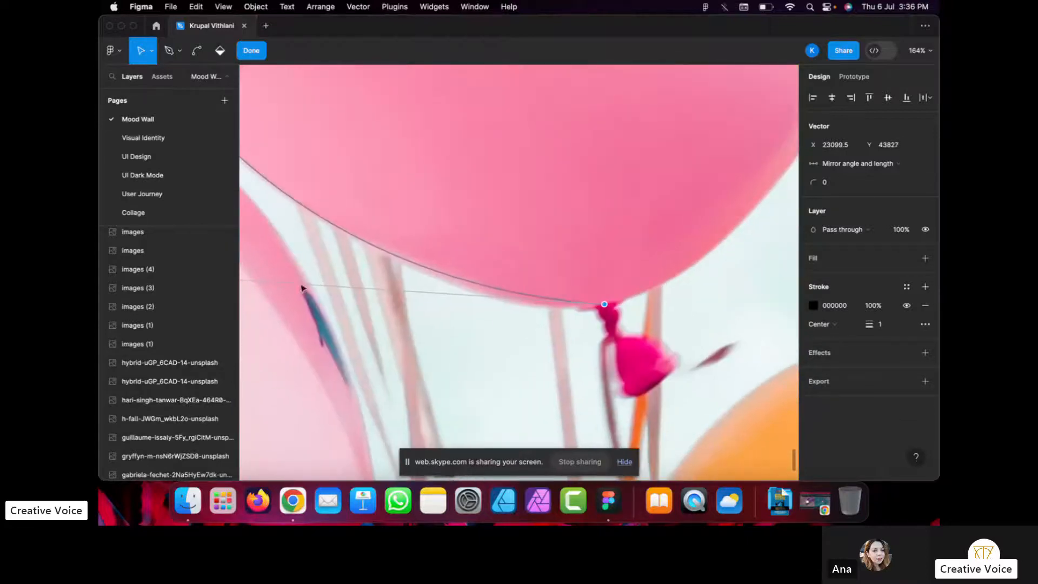
# Fine-tune the lower curve handle and the top anchor point against the balloon's outline, and finish editing the path.
pyautogui.scroll(-5, 320, 305)
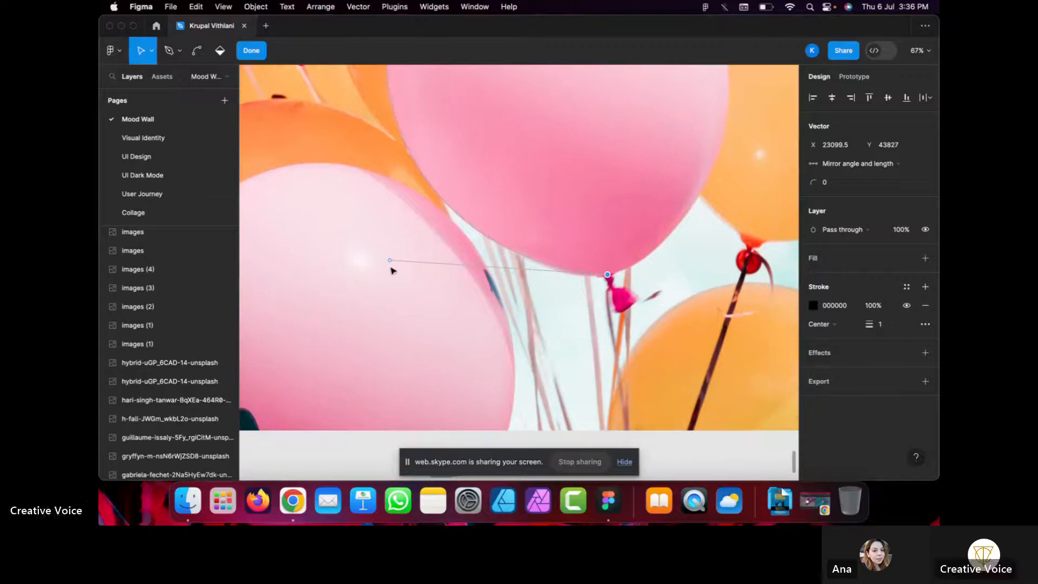
pyautogui.click(393, 261)
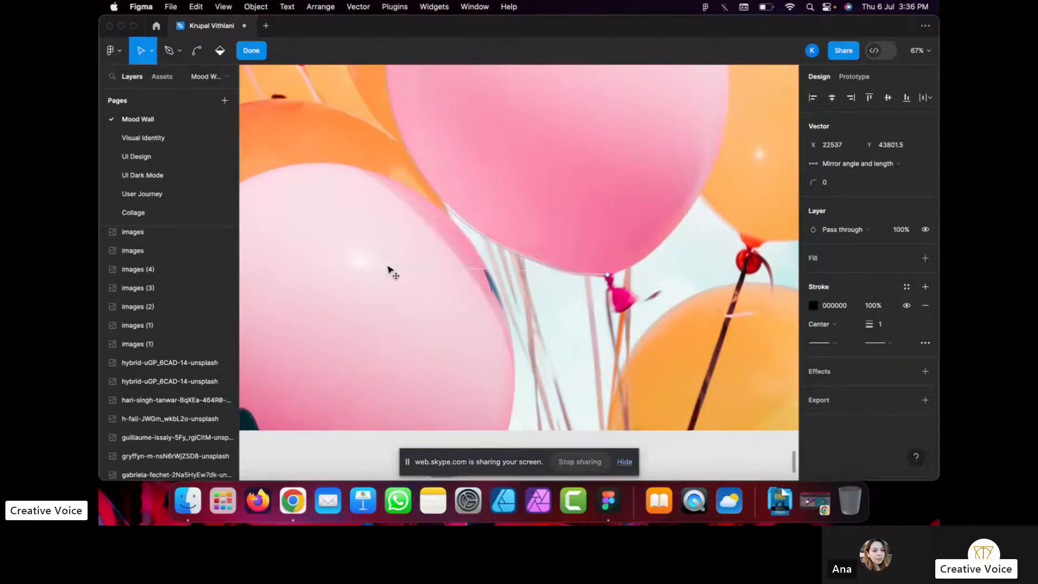
pyautogui.scroll(5, 392, 265)
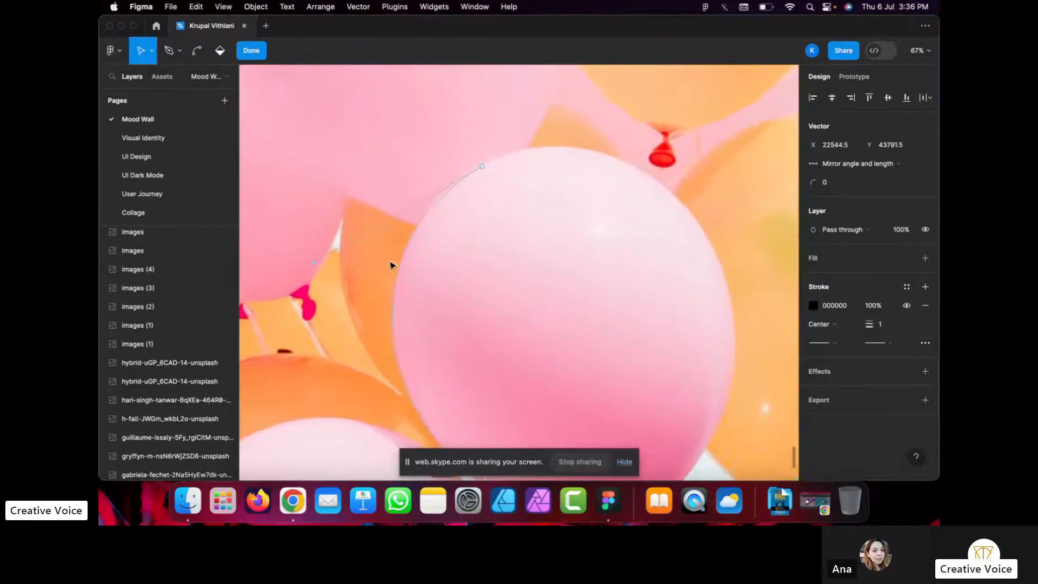
pyautogui.scroll(-1, 392, 265)
pyautogui.moveTo(464, 146); pyautogui.dragTo(468, 145)
pyautogui.scroll(5, 468, 146)
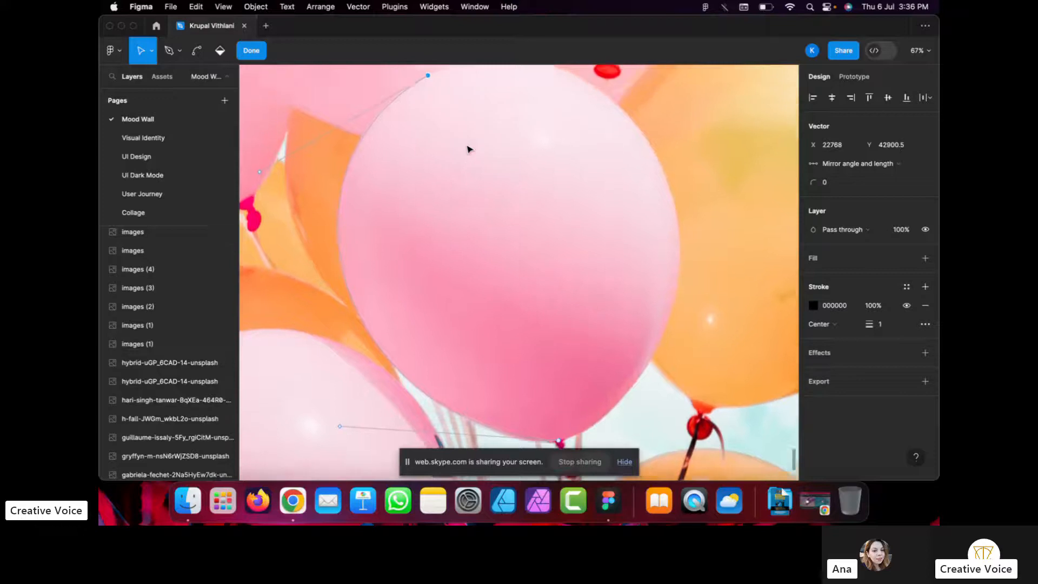
pyautogui.scroll(-5, 469, 149)
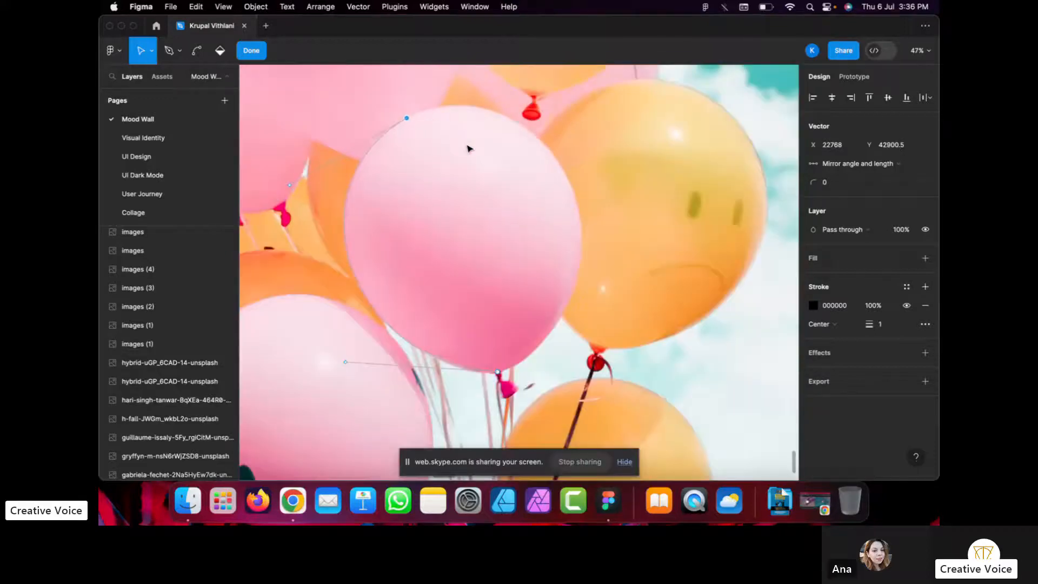
pyautogui.click(165, 57)
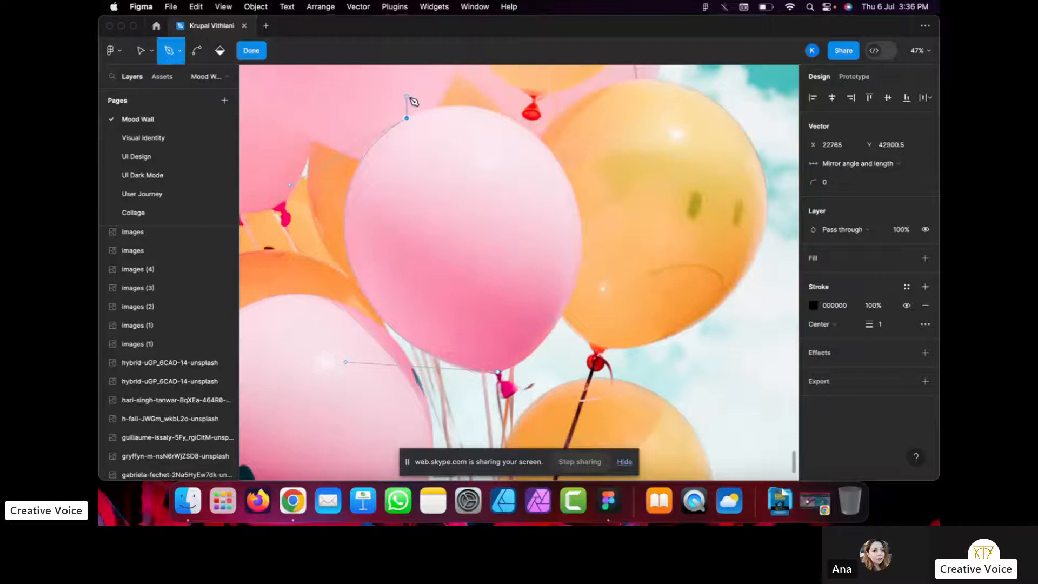
pyautogui.press('Escape')
pyautogui.scroll(3, 427, 195)
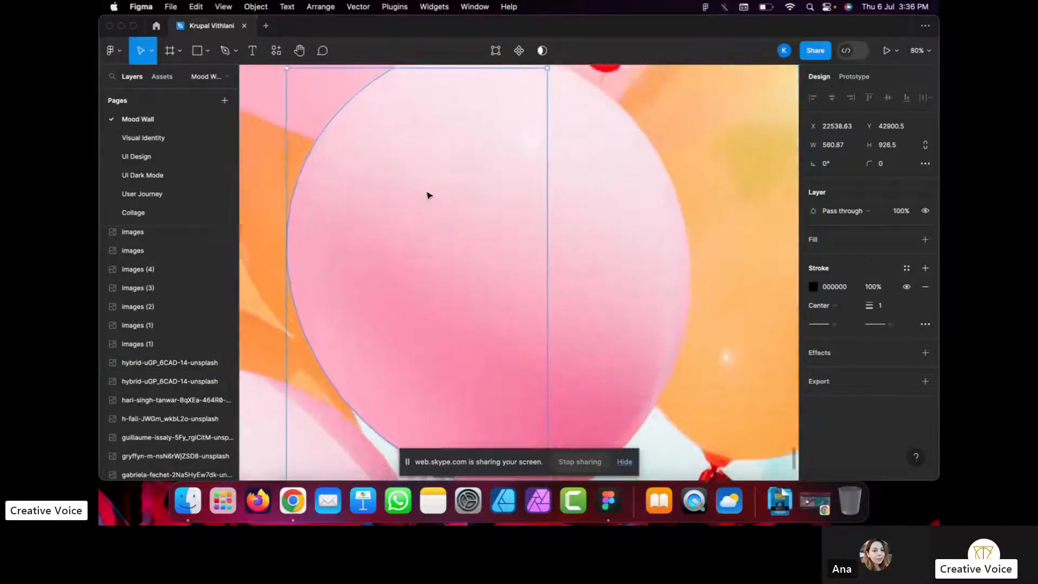
pyautogui.scroll(-3, 427, 194)
pyautogui.click(328, 285)
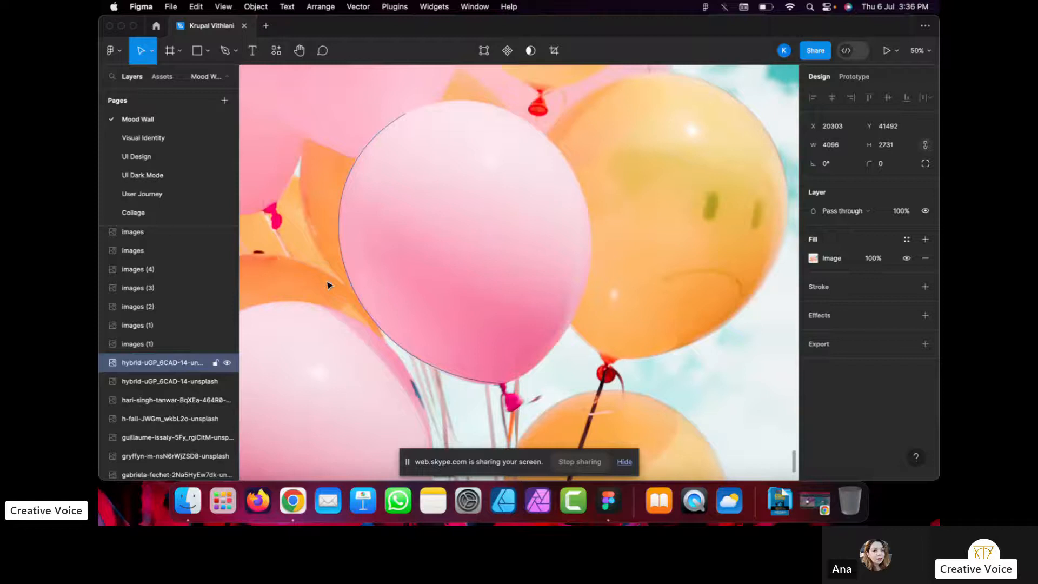
pyautogui.click(347, 192)
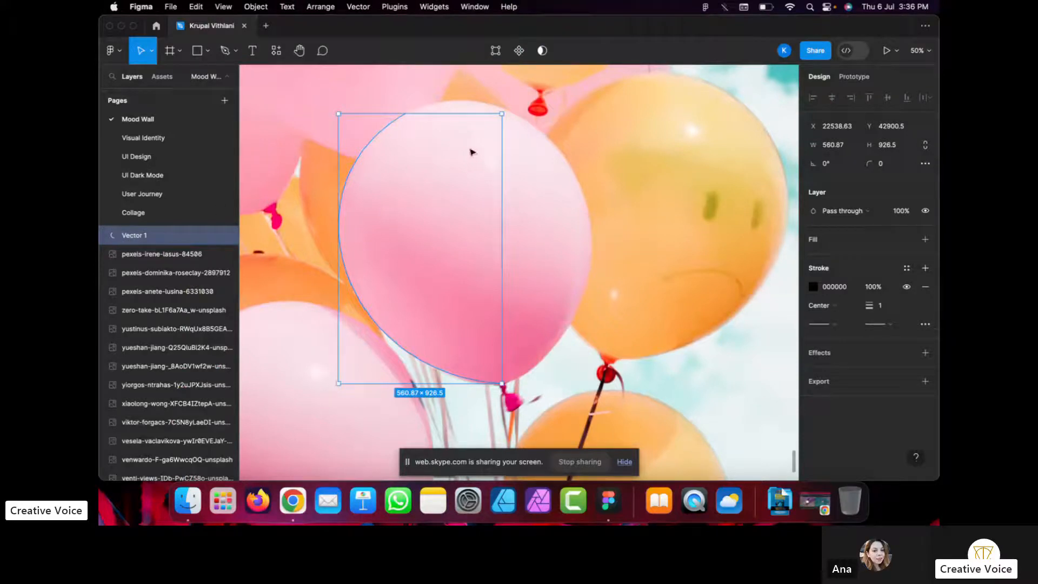
pyautogui.click(549, 151)
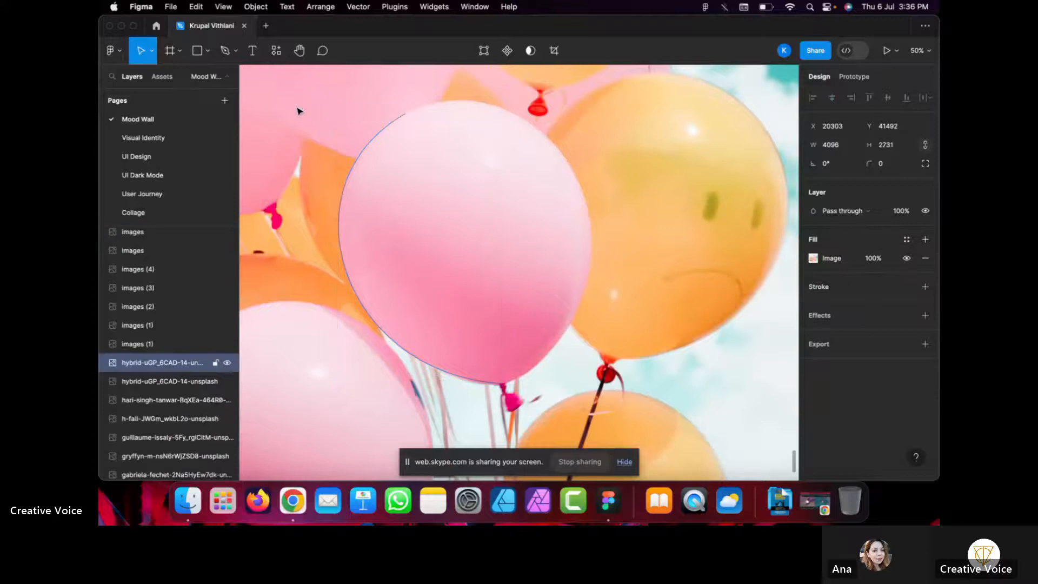
pyautogui.click(222, 52)
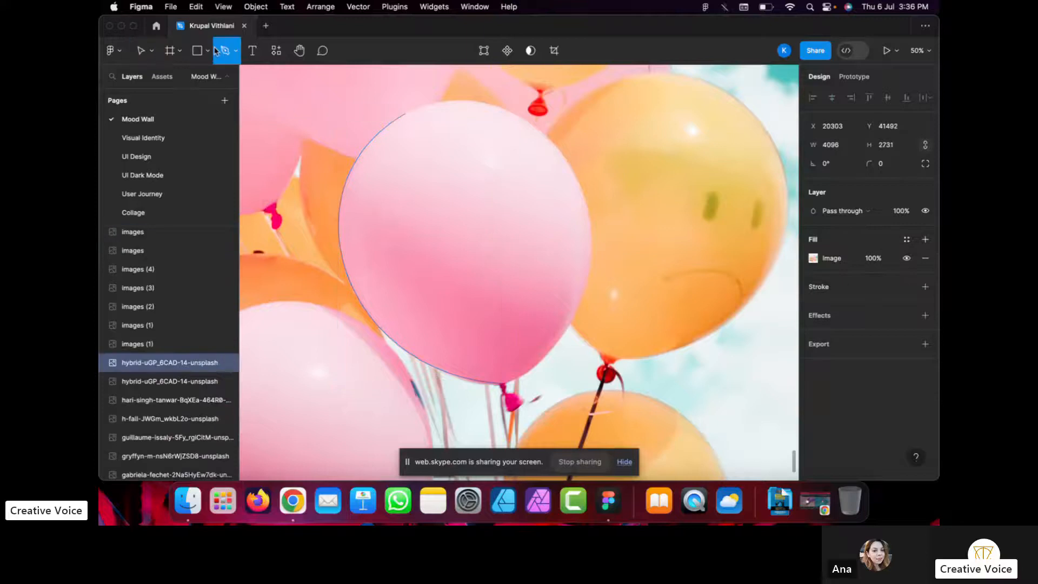
pyautogui.click(406, 114)
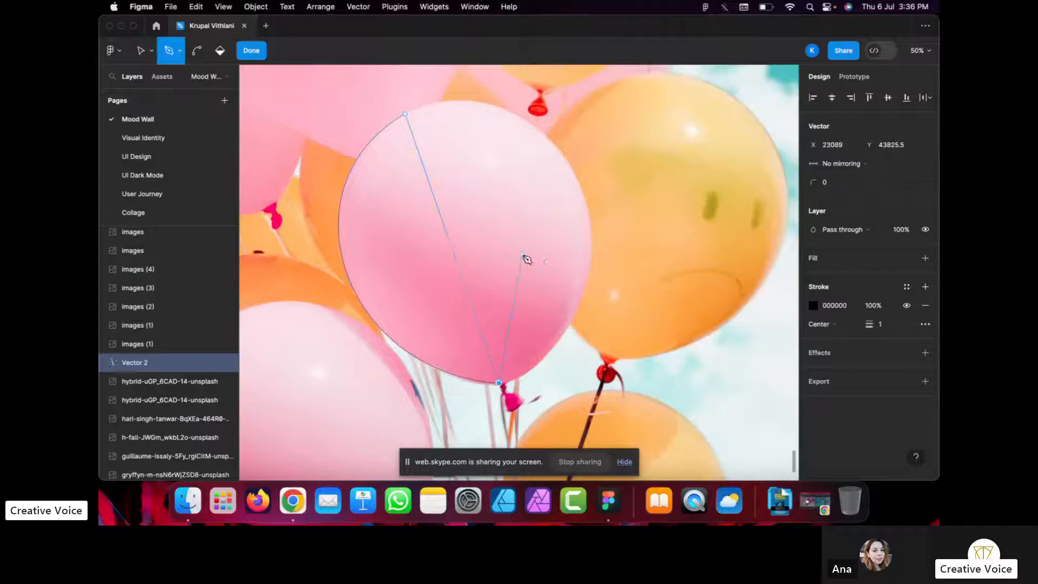
pyautogui.click(522, 255)
pyautogui.hscroll(-3, 445, 268)
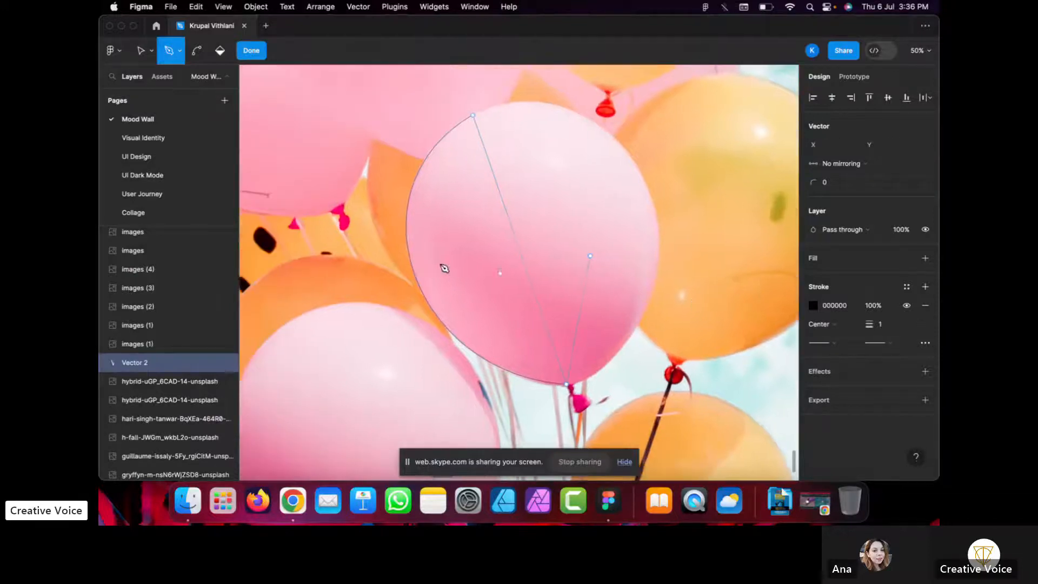
pyautogui.hscroll(-2, 444, 269)
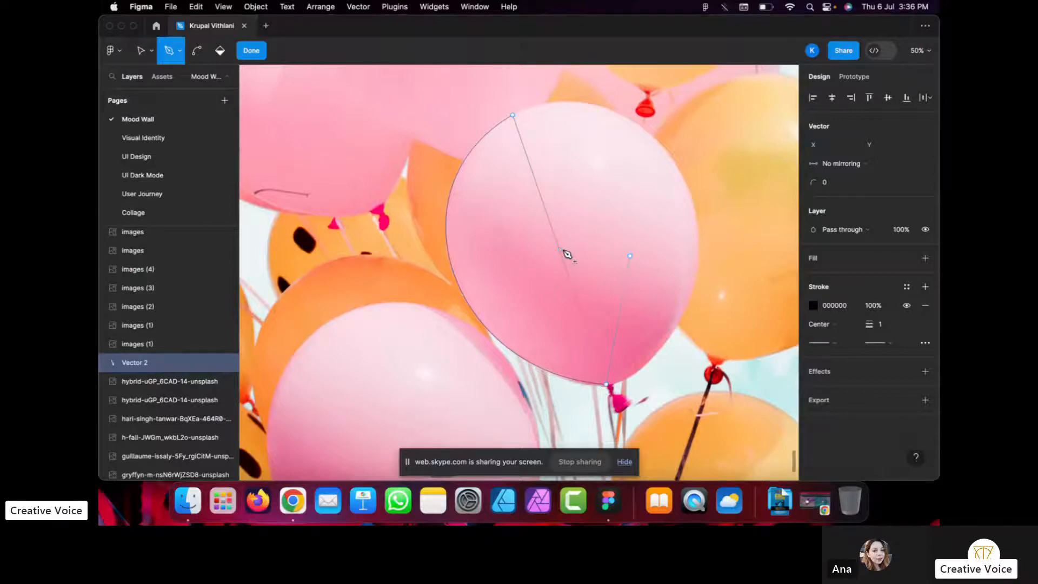
pyautogui.press('Escape')
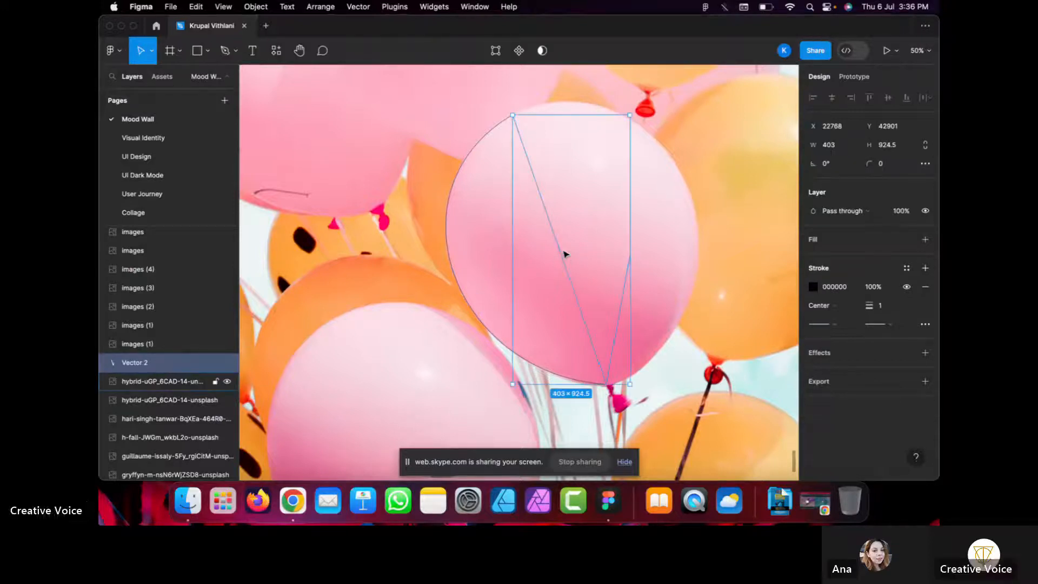
pyautogui.press('Delete')
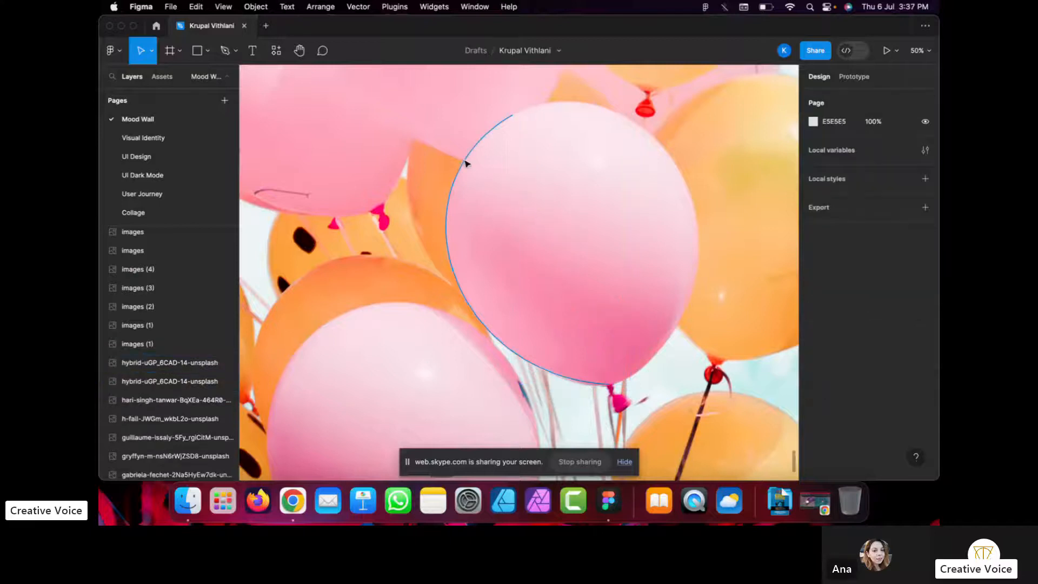
# Reopen the path traced along the central pink balloon's left edge for vector editing.
pyautogui.click(466, 163)
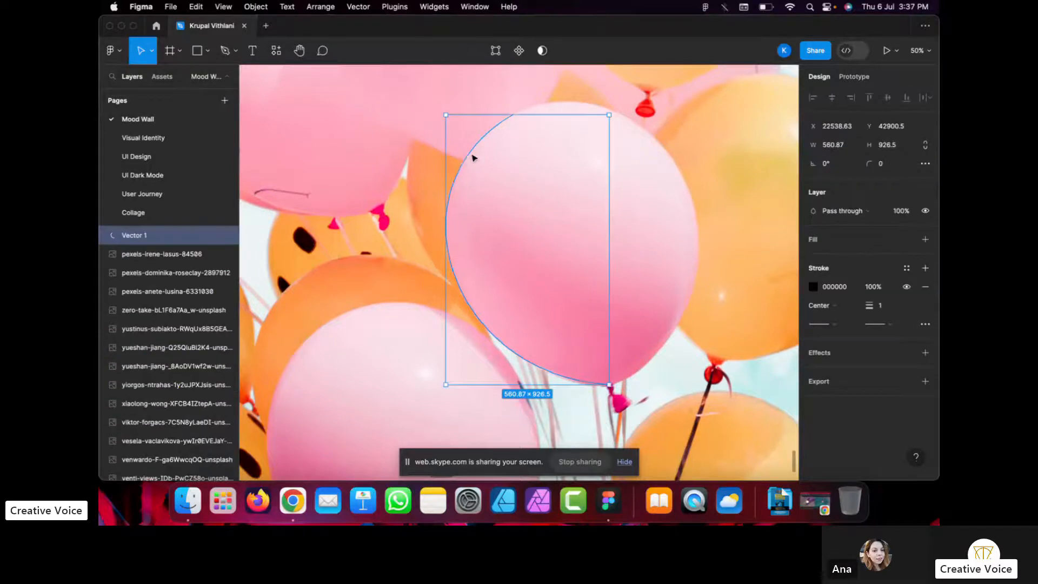
pyautogui.doubleClick(463, 167)
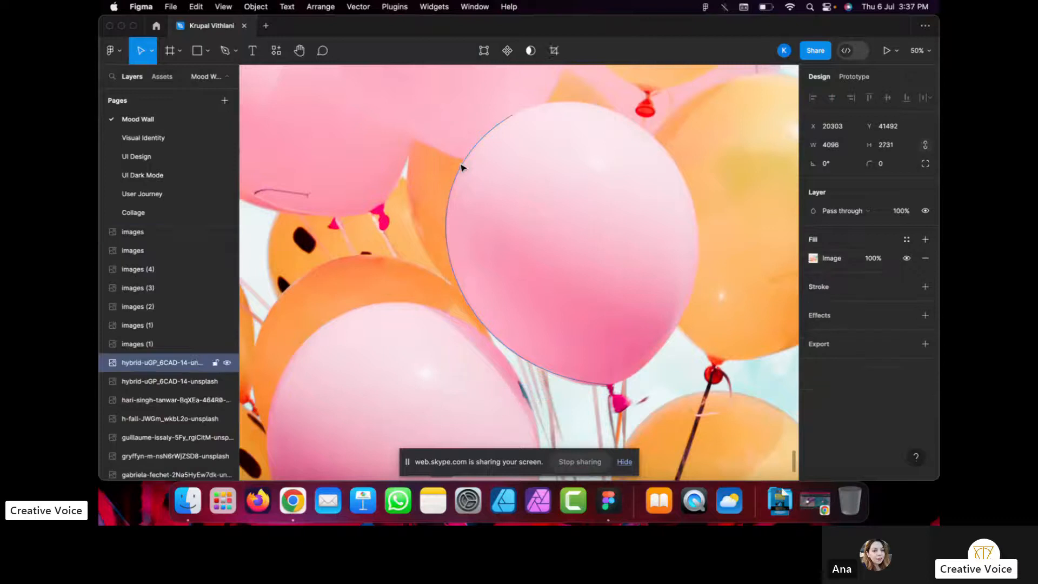
pyautogui.click(787, 178)
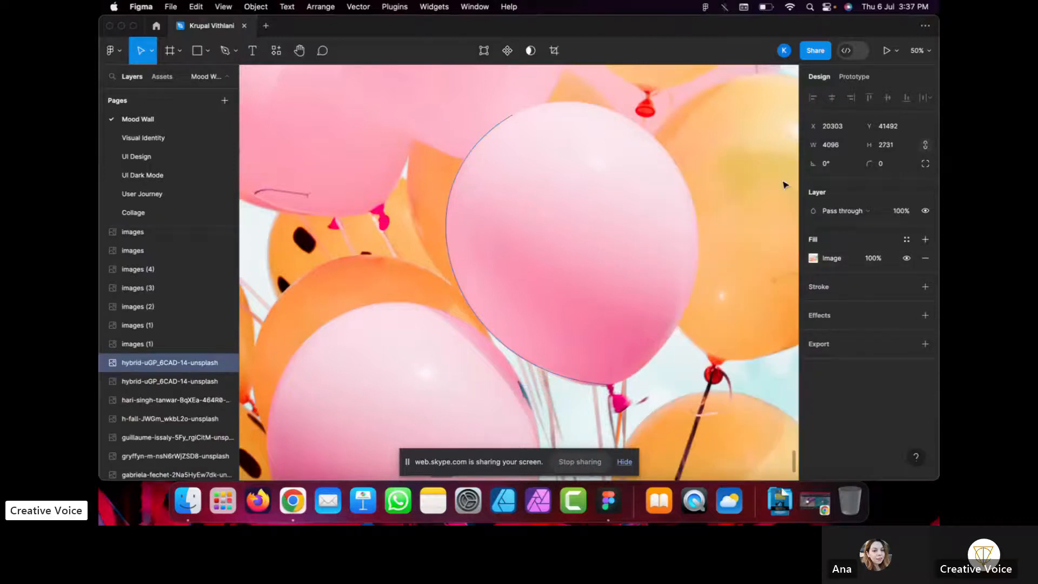
pyautogui.doubleClick(476, 151)
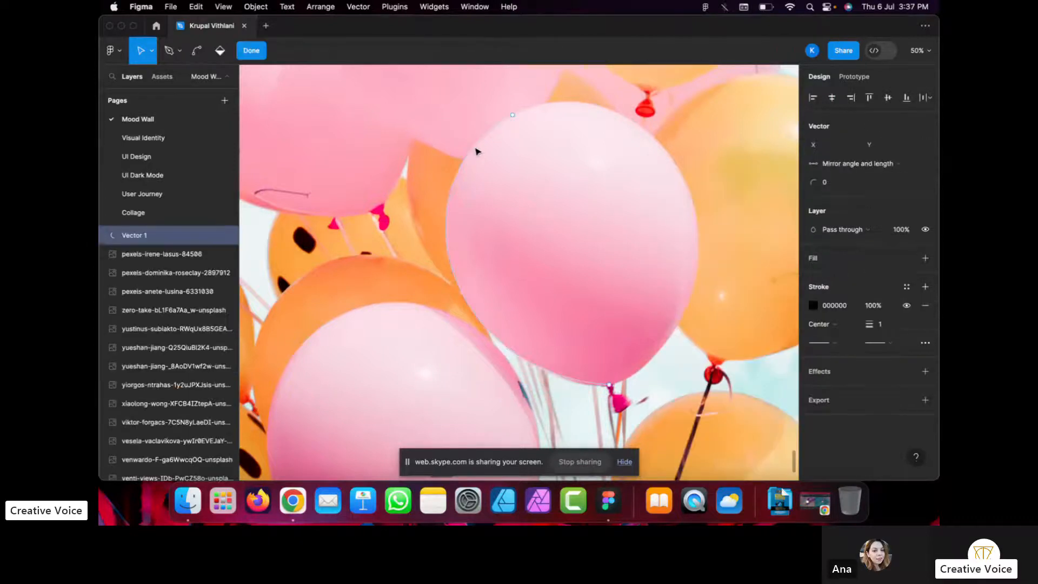
# Add a straight Pen segment from the path's top anchor to the balloon's base just right of the knot.
pyautogui.scroll(5, 515, 119)
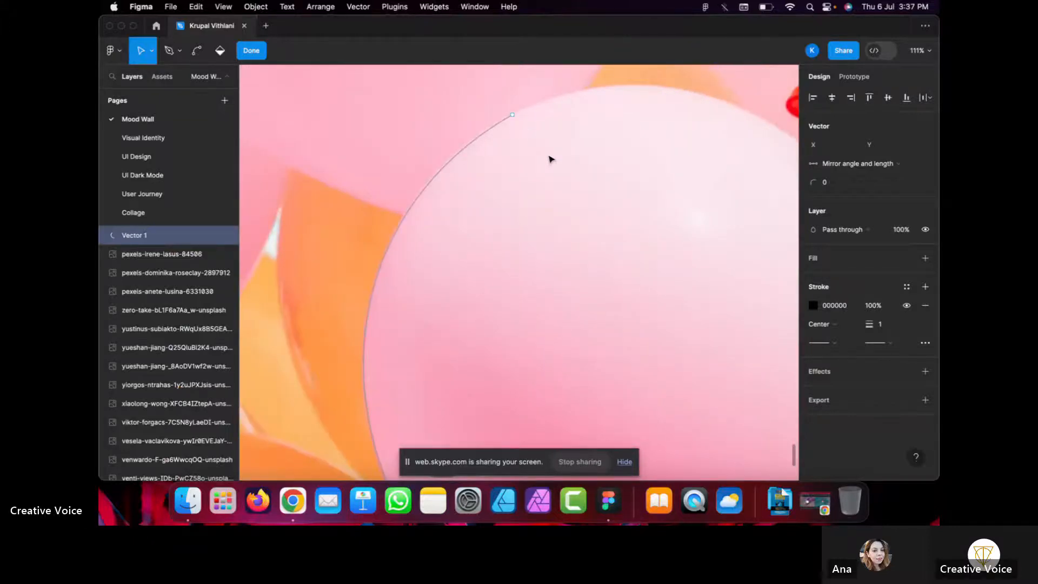
pyautogui.scroll(-5, 550, 159)
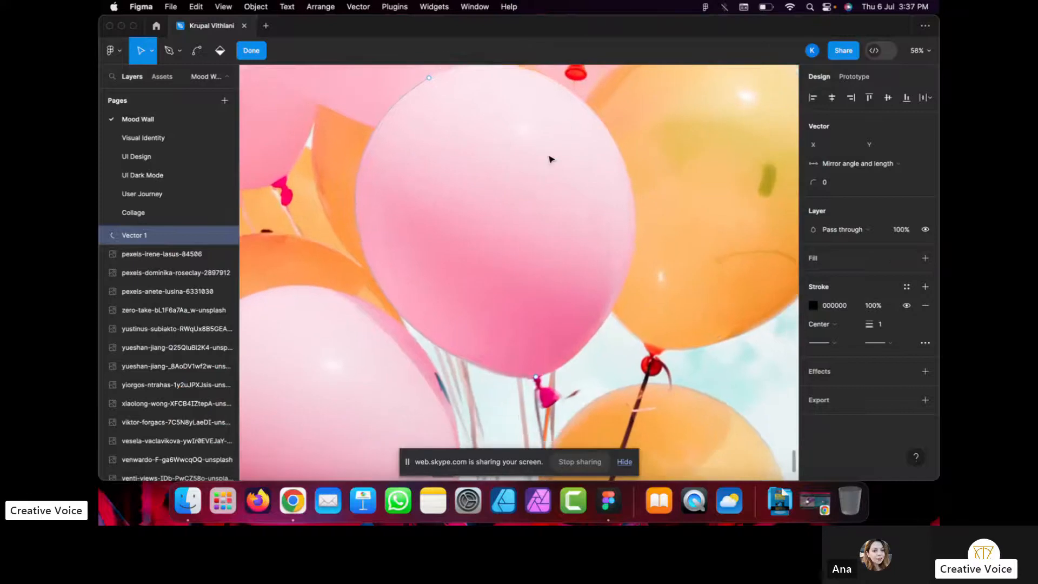
pyautogui.scroll(2, 550, 158)
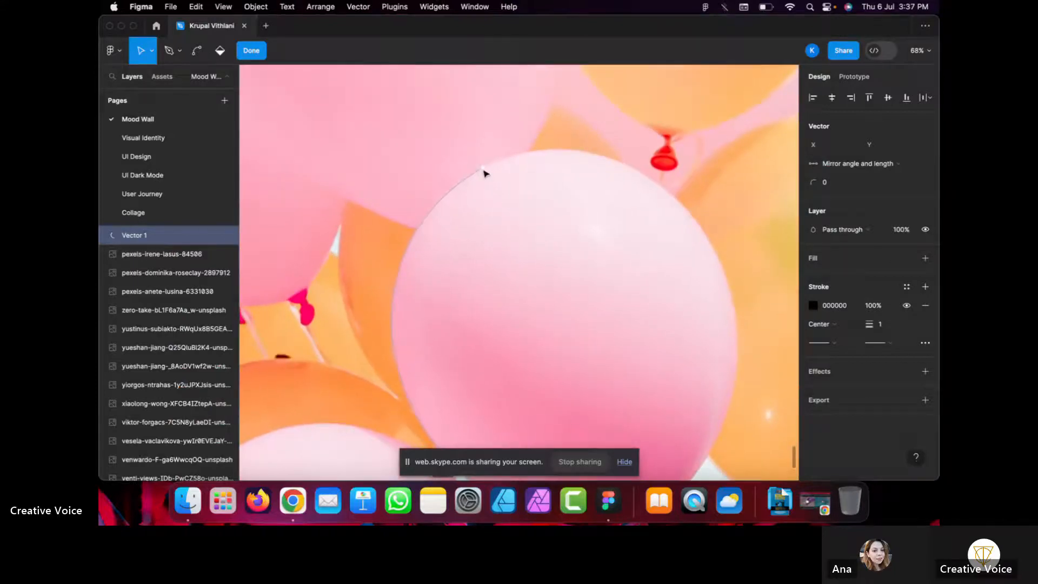
pyautogui.click(170, 53)
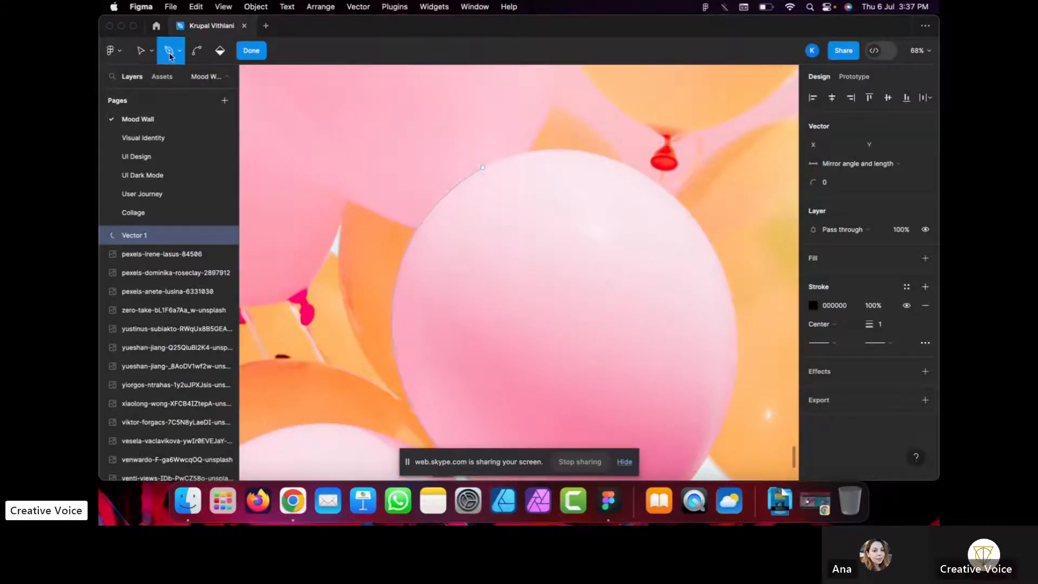
pyautogui.click(484, 169)
pyautogui.scroll(-5, 535, 279)
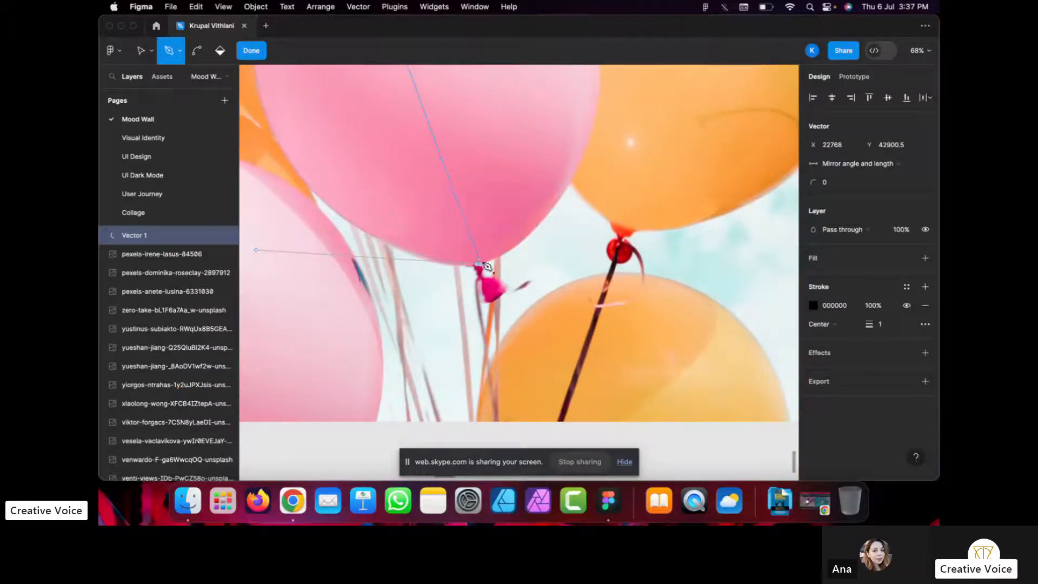
pyautogui.click(488, 264)
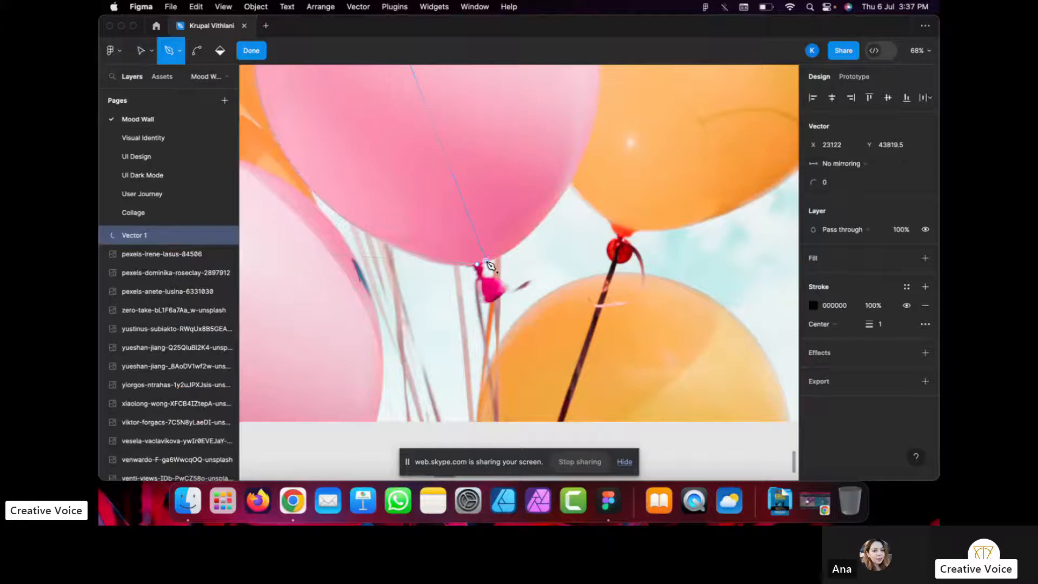
# Bend the new straight segment outward toward the pink balloon's right edge with the Bend tool.
pyautogui.scroll(-3, 489, 266)
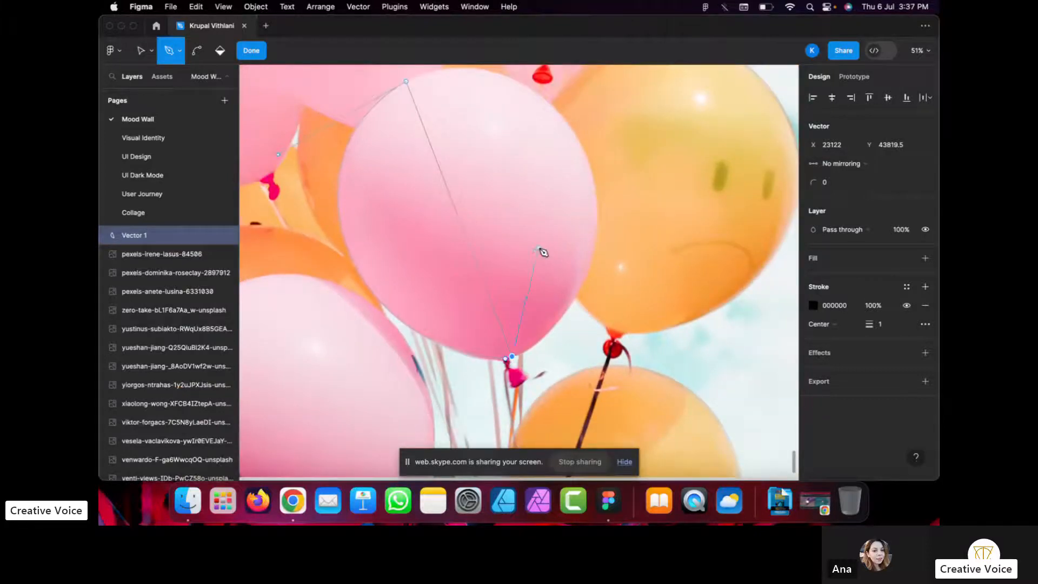
pyautogui.click(197, 57)
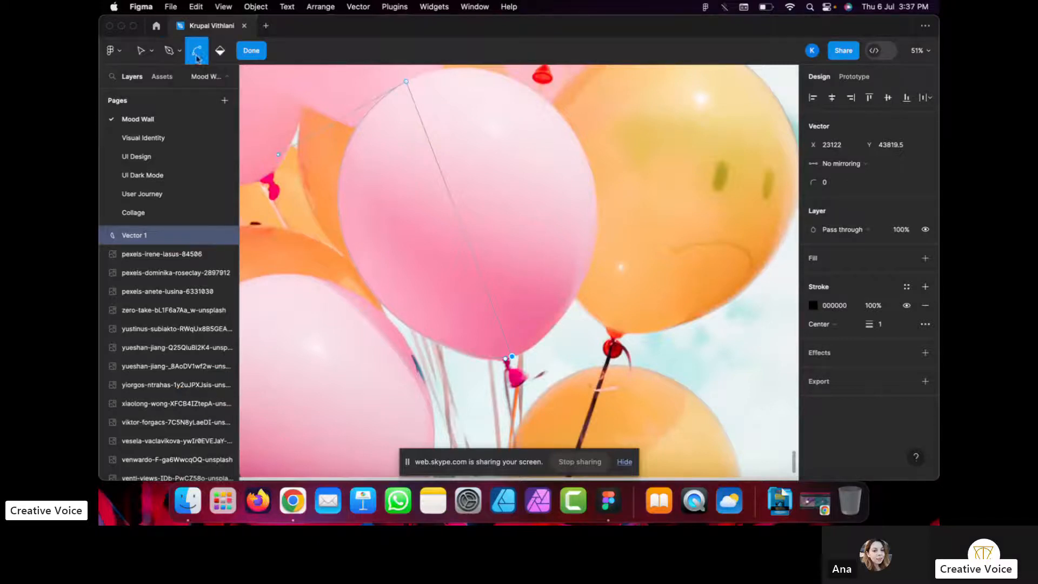
pyautogui.moveTo(469, 245); pyautogui.dragTo(651, 304)
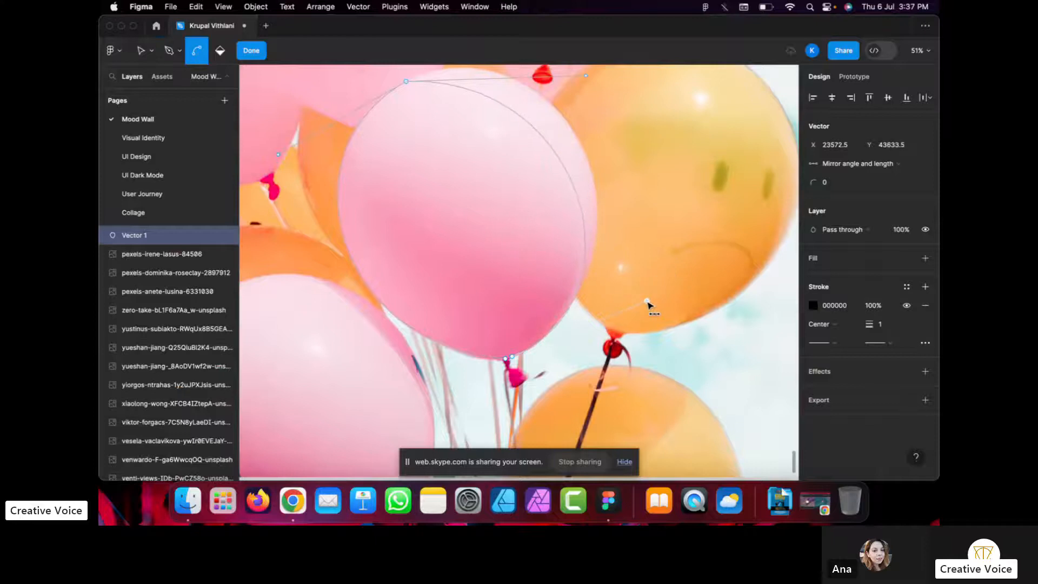
pyautogui.scroll(4, 648, 305)
pyautogui.click(543, 343)
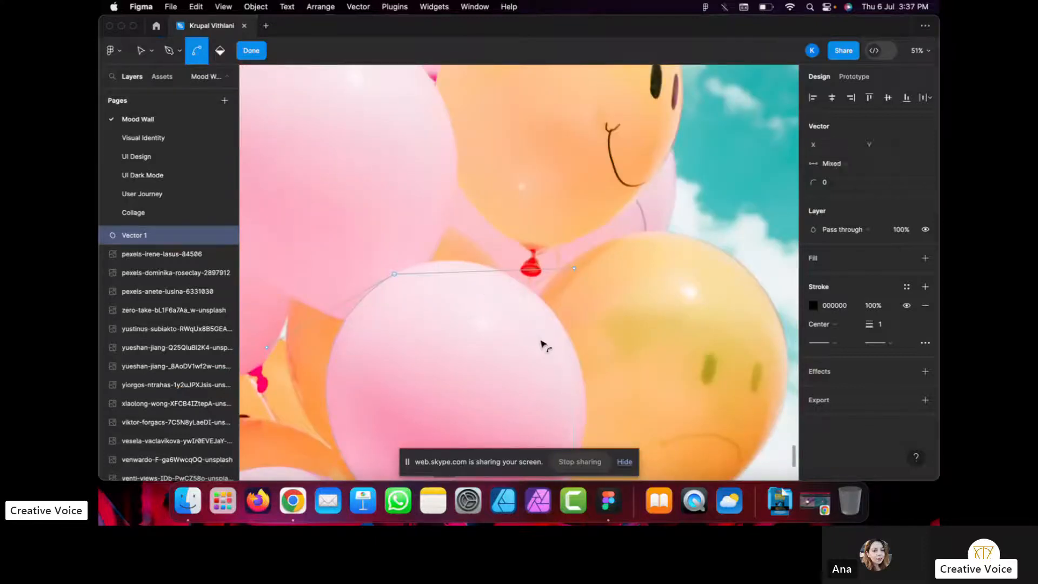
pyautogui.click(557, 303)
pyautogui.scroll(-3, 541, 305)
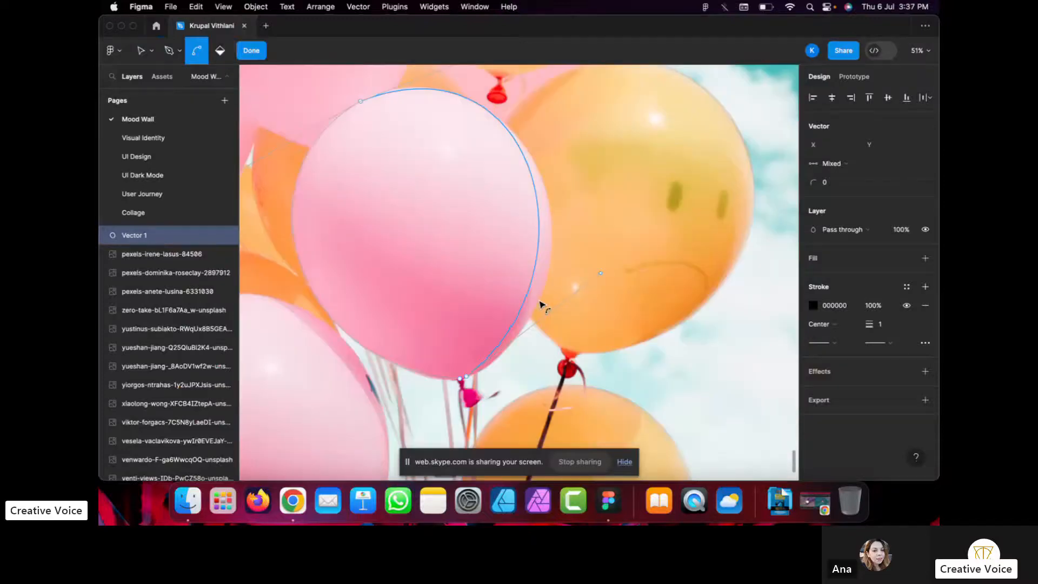
# Pull the right segment's lower curve handle outward and fine-tune it so the curve follows the balloon's right outline.
pyautogui.moveTo(586, 225); pyautogui.dragTo(619, 248)
pyautogui.scroll(5, 618, 247)
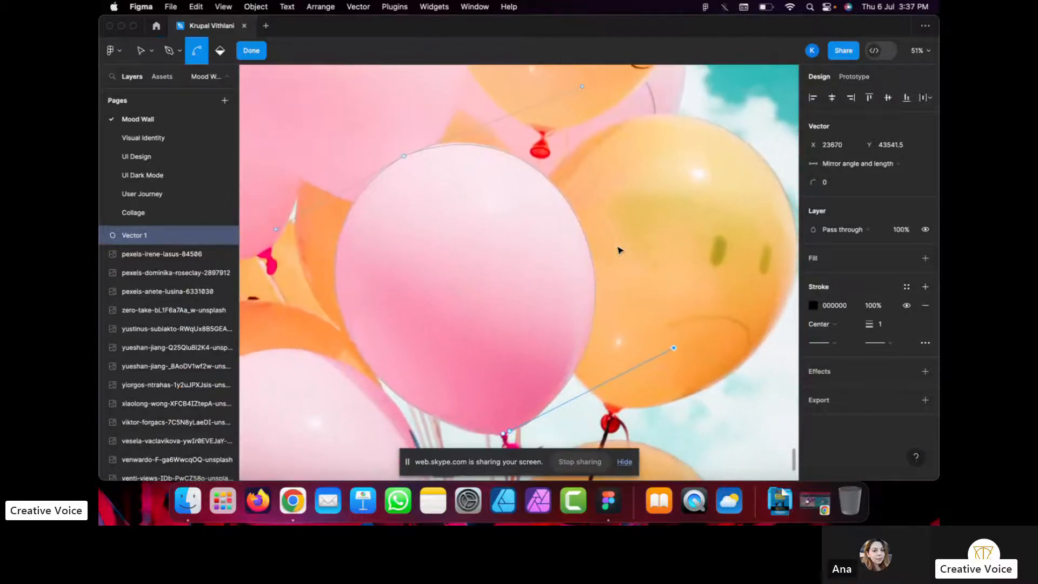
pyautogui.click(493, 152)
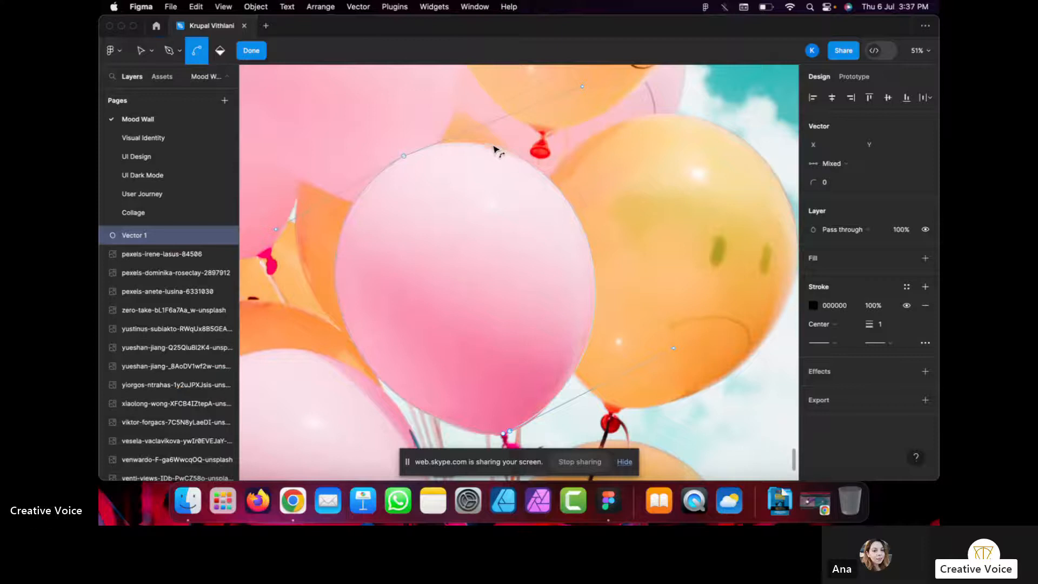
pyautogui.scroll(-3, 493, 151)
pyautogui.hscroll(2, 492, 151)
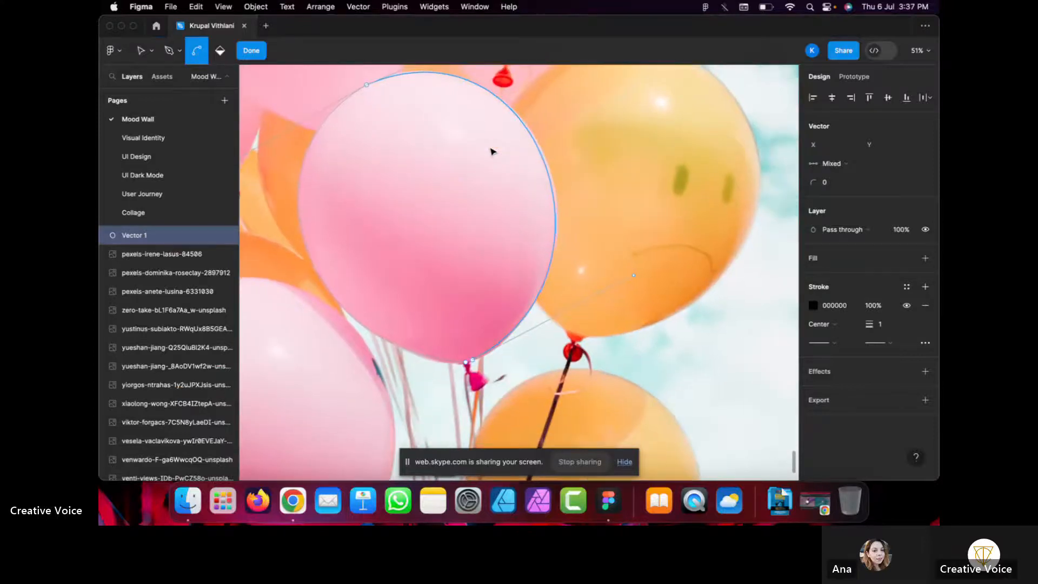
pyautogui.moveTo(635, 277)
pyautogui.mouseDown()
pyautogui.moveTo(662, 274)
pyautogui.moveTo(643, 274)
pyautogui.mouseUp()
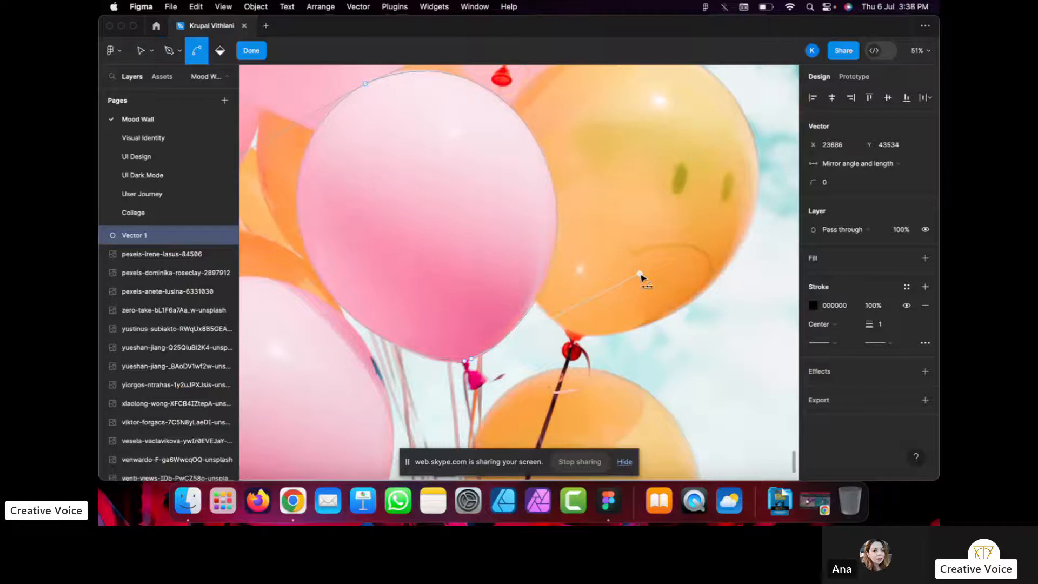
pyautogui.moveTo(640, 274)
pyautogui.mouseDown()
pyautogui.moveTo(627, 274)
pyautogui.moveTo(641, 273)
pyautogui.mouseUp()
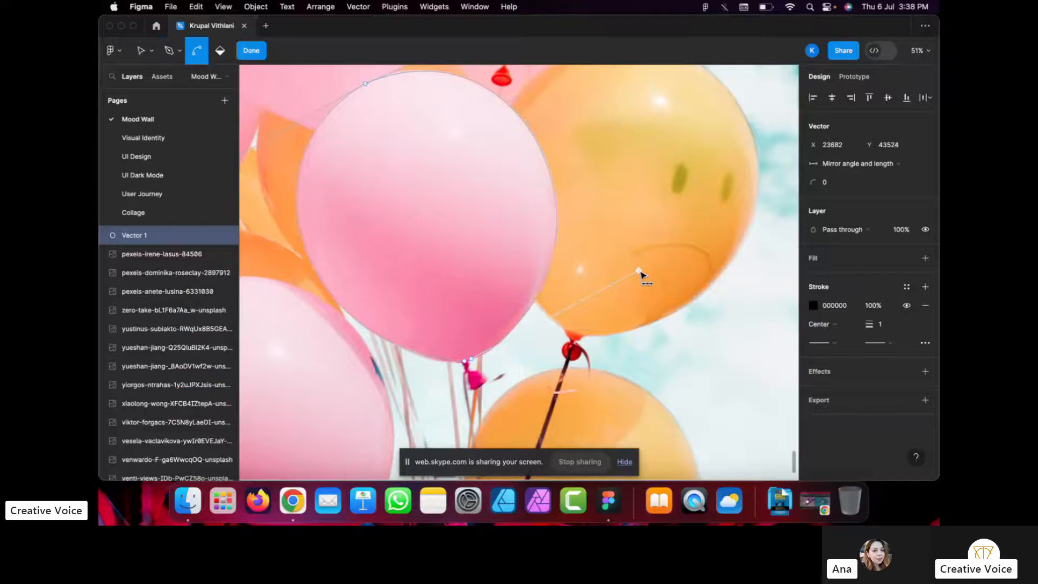
# Inspect the traced outline and the path's two ends at the balloon's knot.
pyautogui.scroll(2, 640, 272)
pyautogui.scroll(-2, 641, 273)
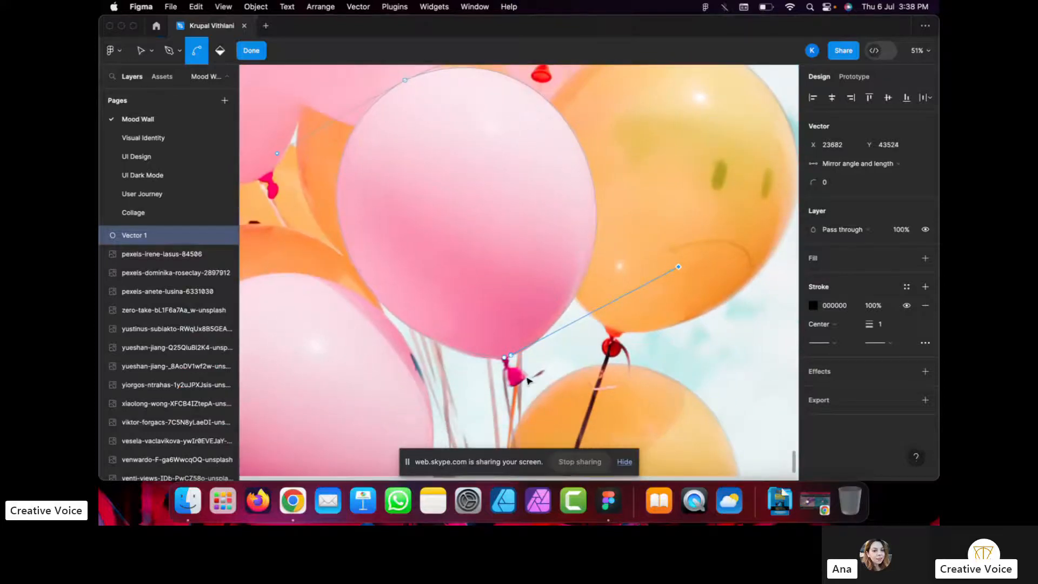
pyautogui.scroll(6, 528, 380)
pyautogui.scroll(-1, 528, 380)
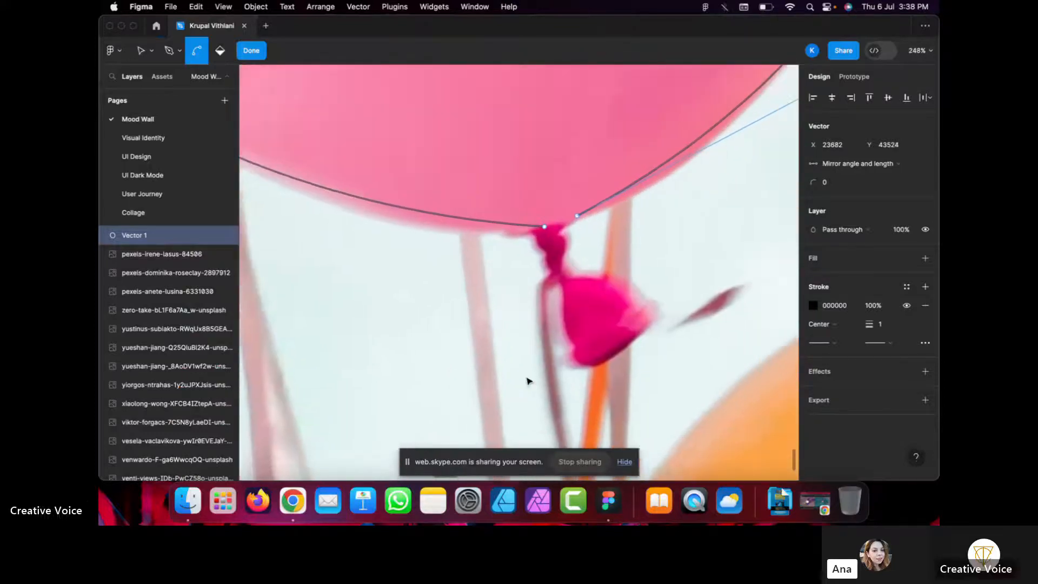
pyautogui.scroll(-5, 527, 380)
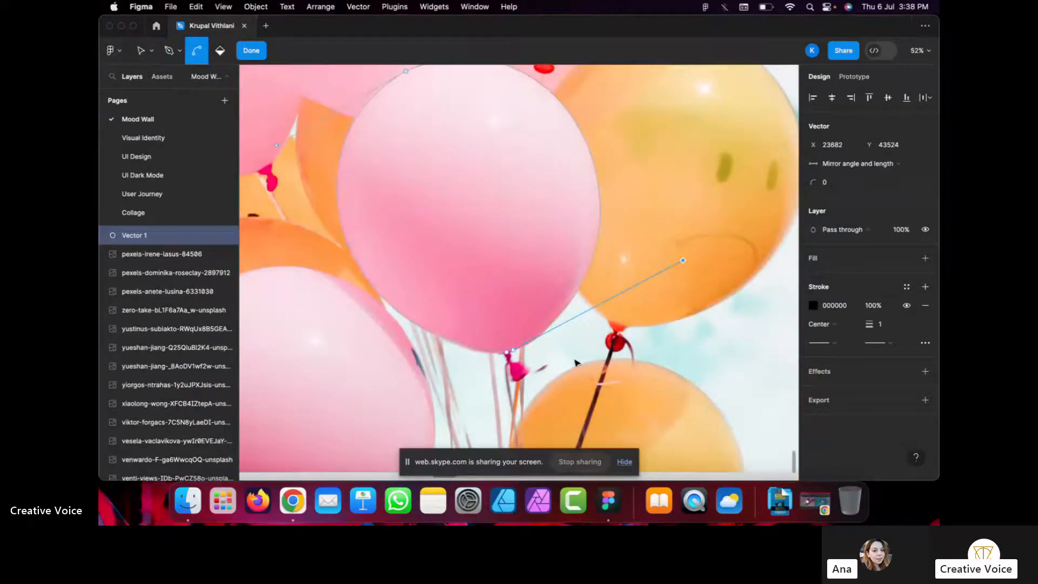
pyautogui.scroll(1, 577, 363)
pyautogui.scroll(-1, 577, 363)
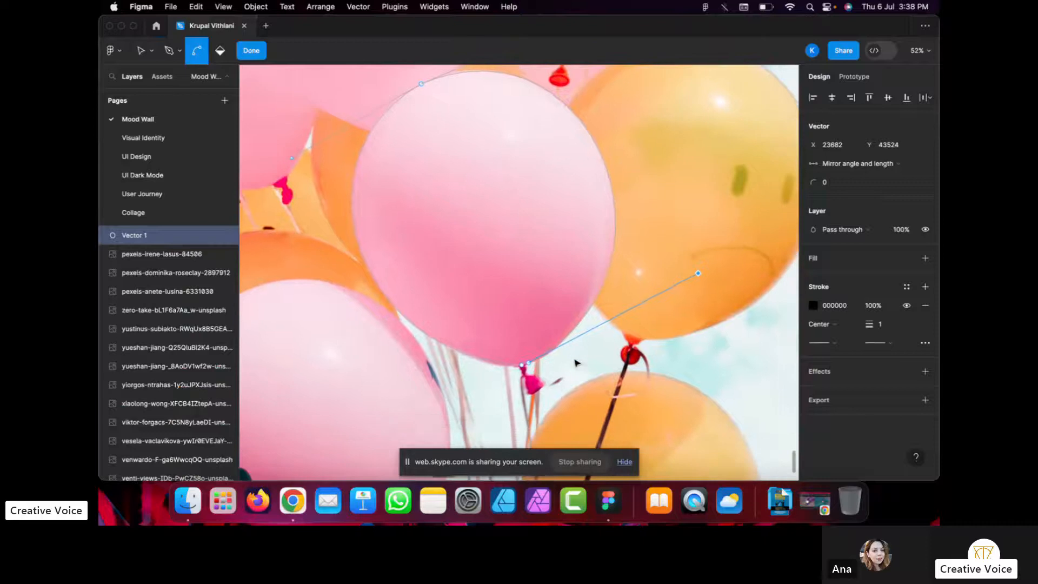
# Set the balloon path's stroke to red FF4040 with a weight of 9.
pyautogui.click(813, 306)
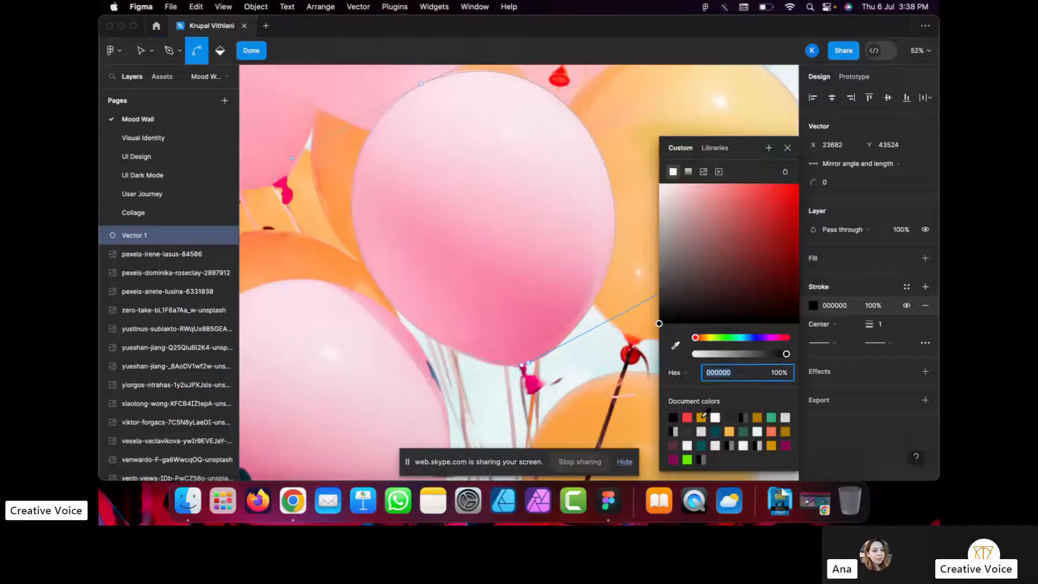
pyautogui.click(689, 417)
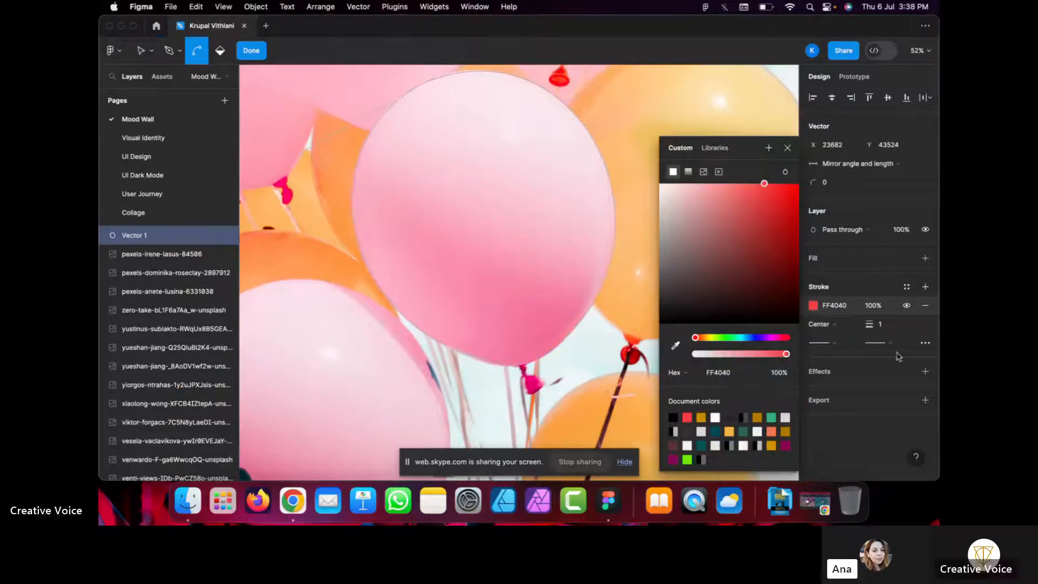
pyautogui.click(887, 328)
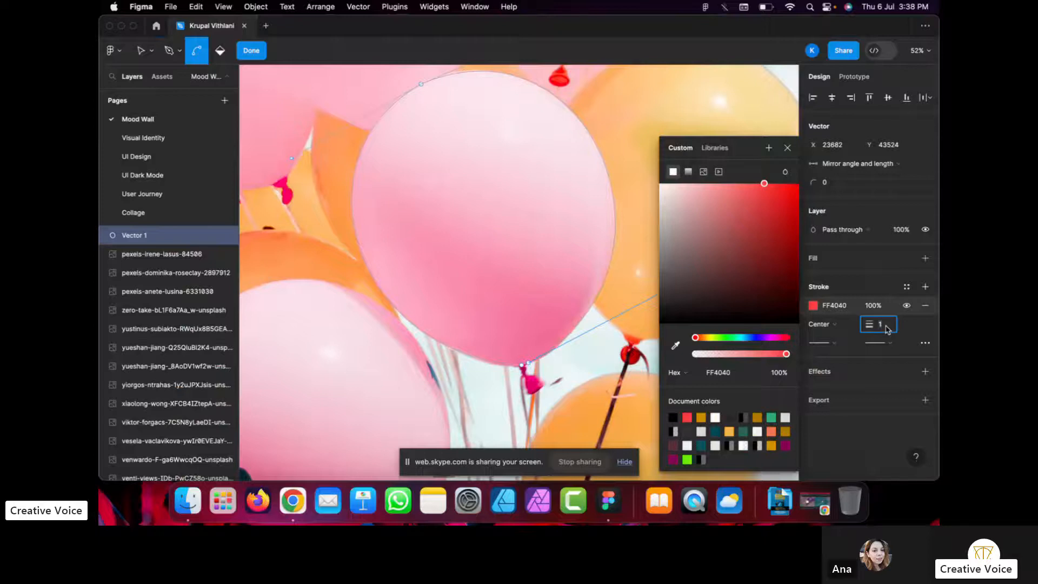
pyautogui.write('9')
pyautogui.press('Return')
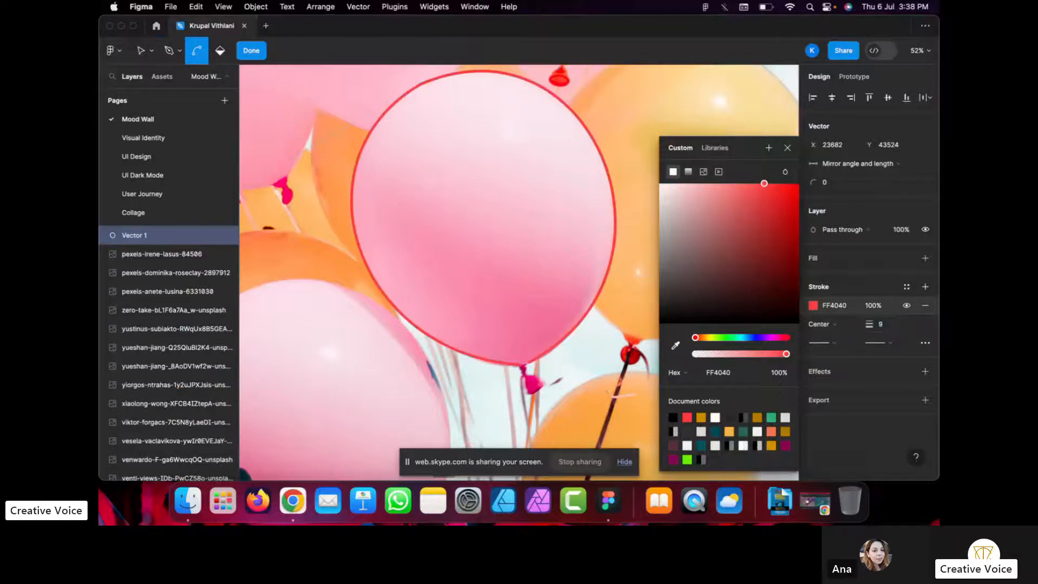
pyautogui.click(788, 151)
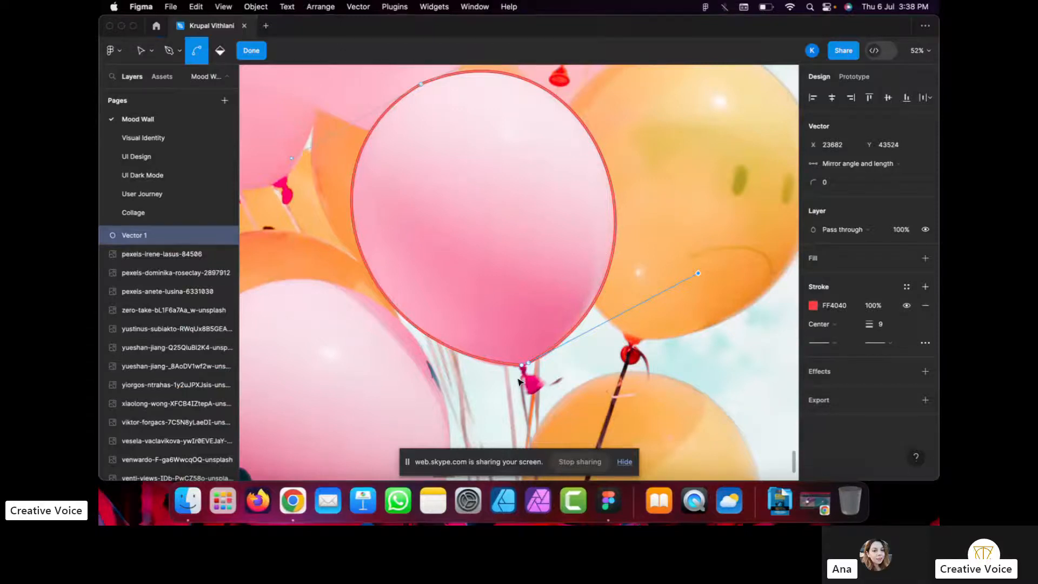
# Reset the curve handle on the left segment's lower anchor at the knot and pull out a short new handle.
pyautogui.scroll(10, 518, 382)
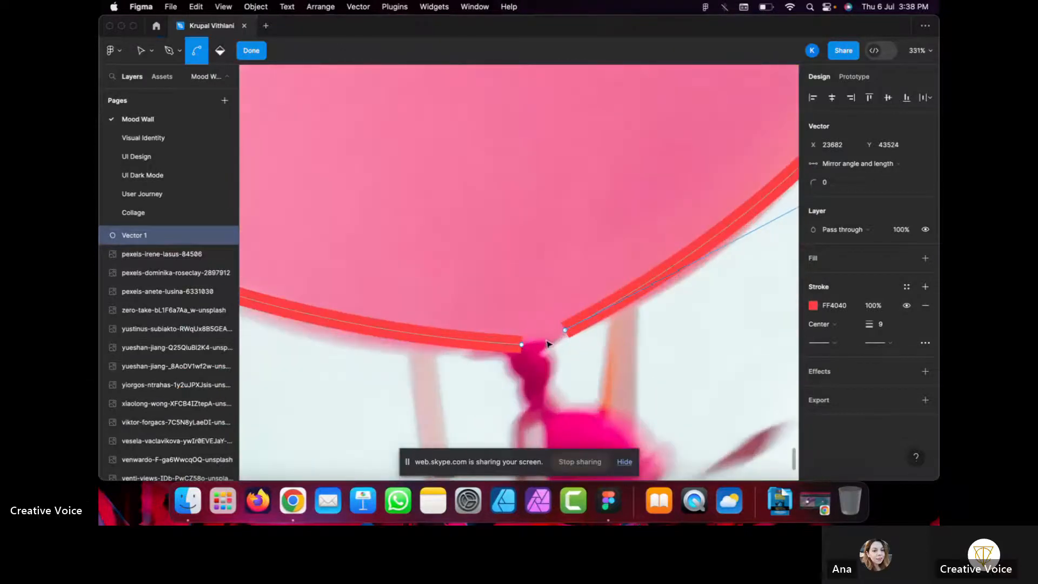
pyautogui.scroll(-10, 559, 362)
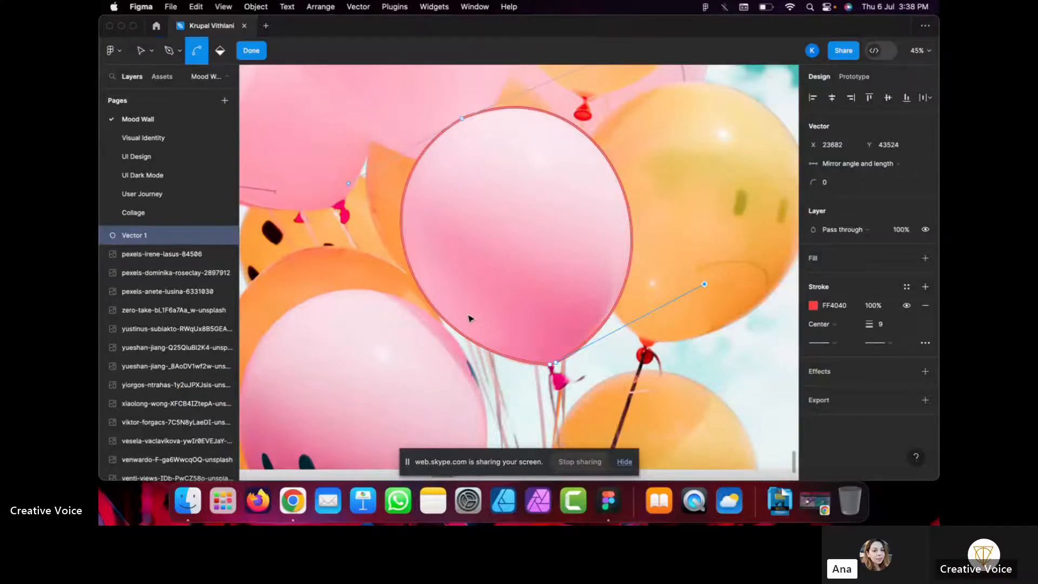
pyautogui.scroll(10, 512, 377)
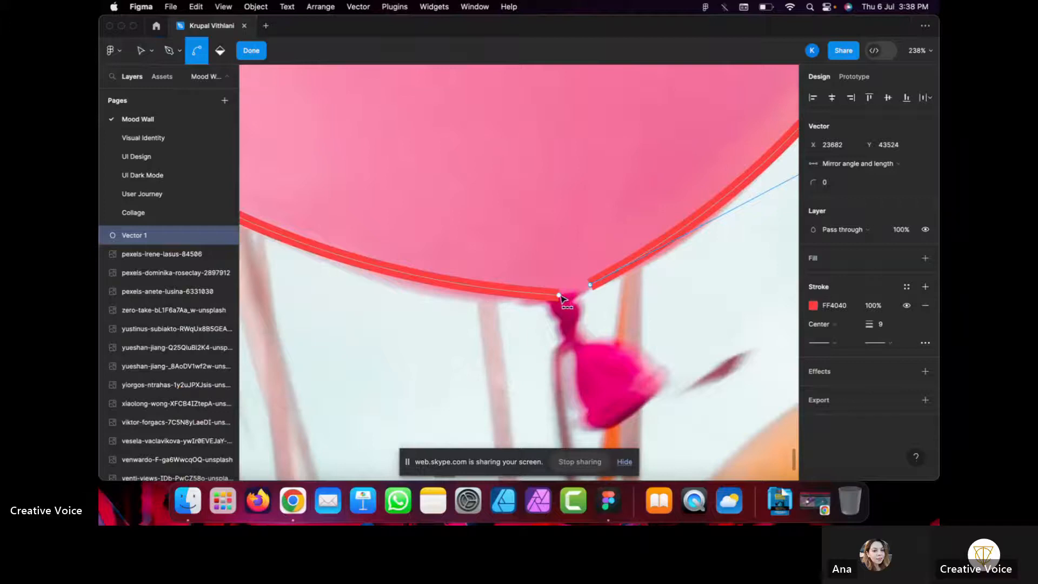
pyautogui.click(559, 296)
pyautogui.moveTo(552, 305); pyautogui.dragTo(552, 306)
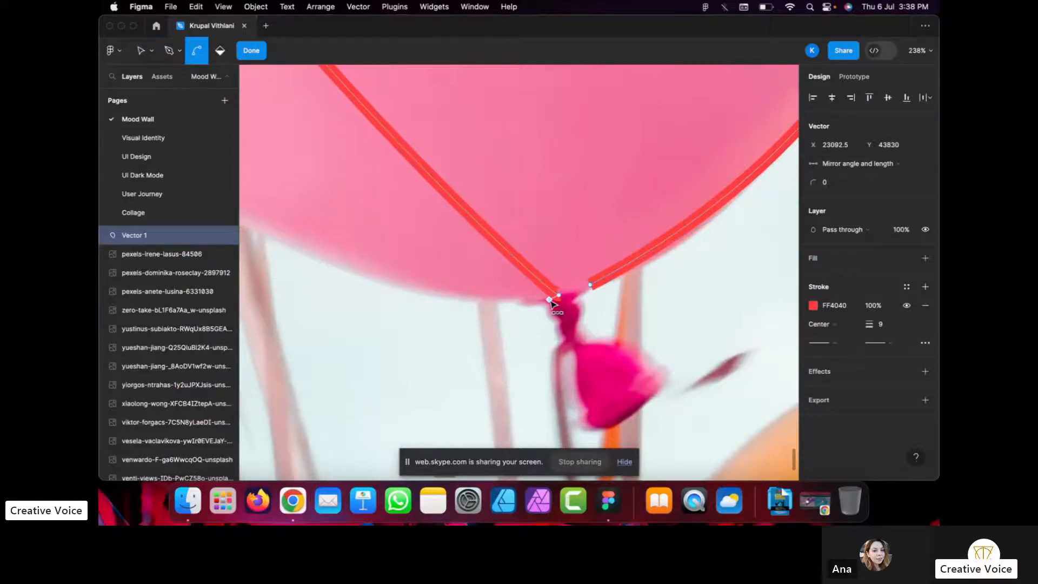
pyautogui.scroll(-5, 459, 221)
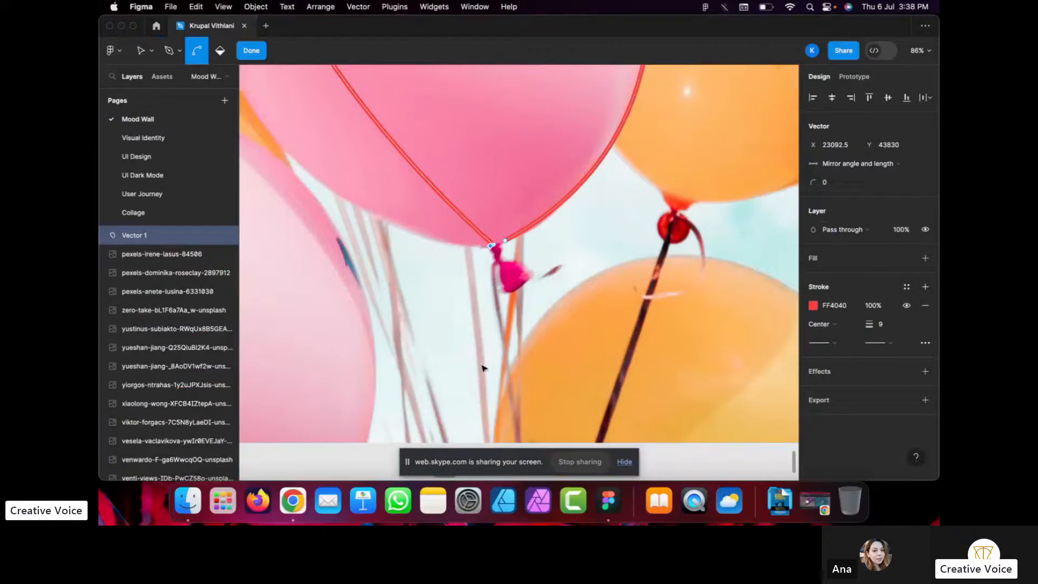
pyautogui.scroll(-5, 483, 368)
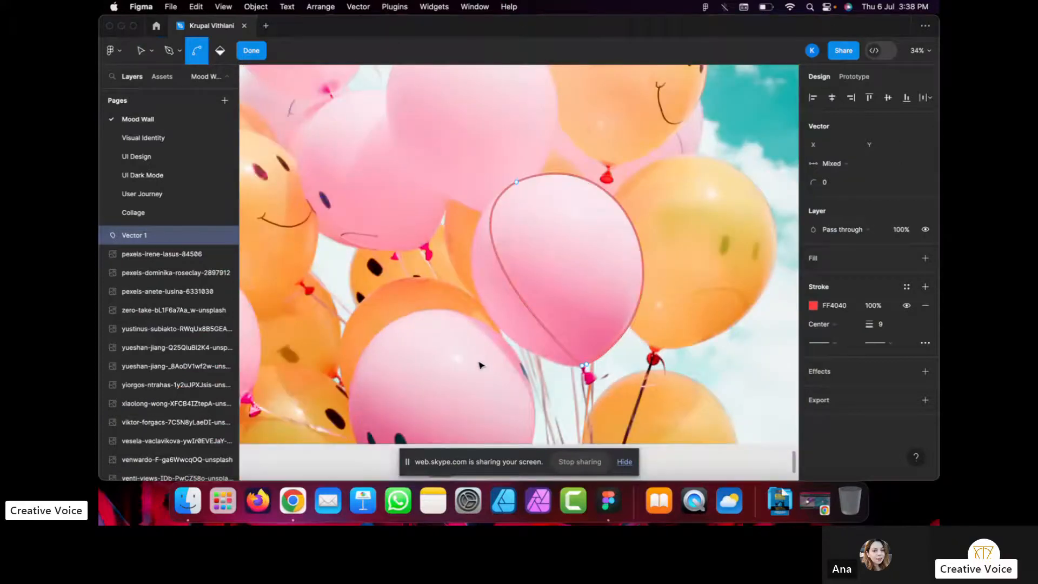
# Undo the last handle changes on the left segment's lower anchor at the knot.
pyautogui.press('super+z')
pyautogui.press('super+z')
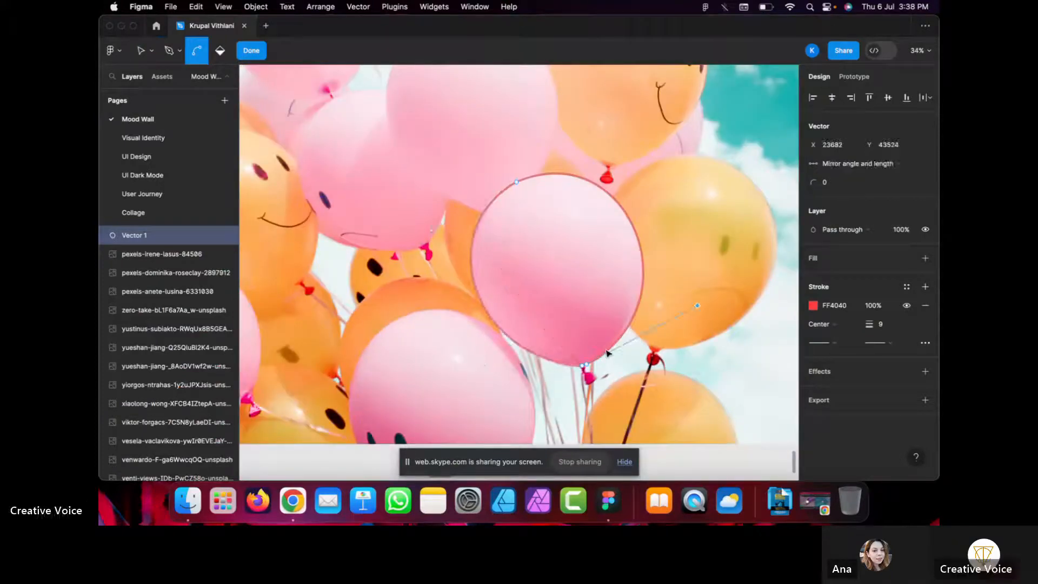
# Move the left segment's end anchor to the knot's left edge and adjust its curve handle to fit the balloon's lower-left outline.
pyautogui.scroll(10, 607, 353)
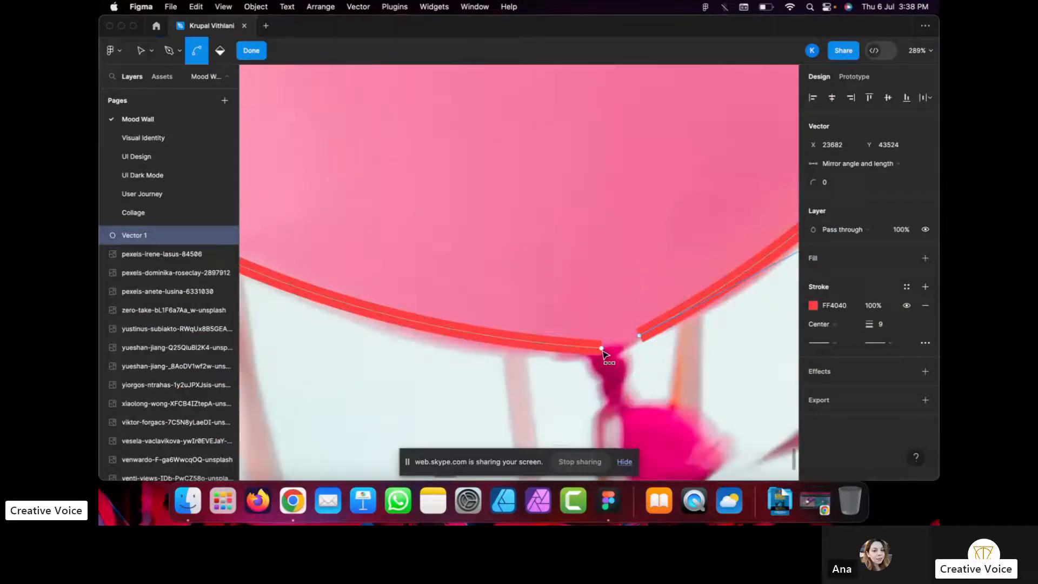
pyautogui.click(142, 51)
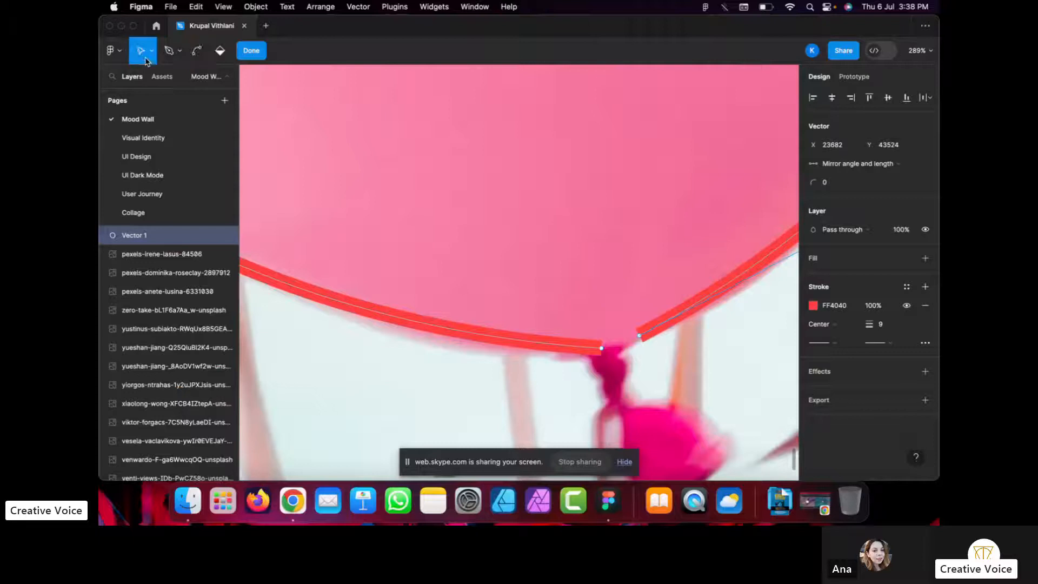
pyautogui.moveTo(601, 350); pyautogui.dragTo(591, 362)
pyautogui.scroll(-6, 589, 357)
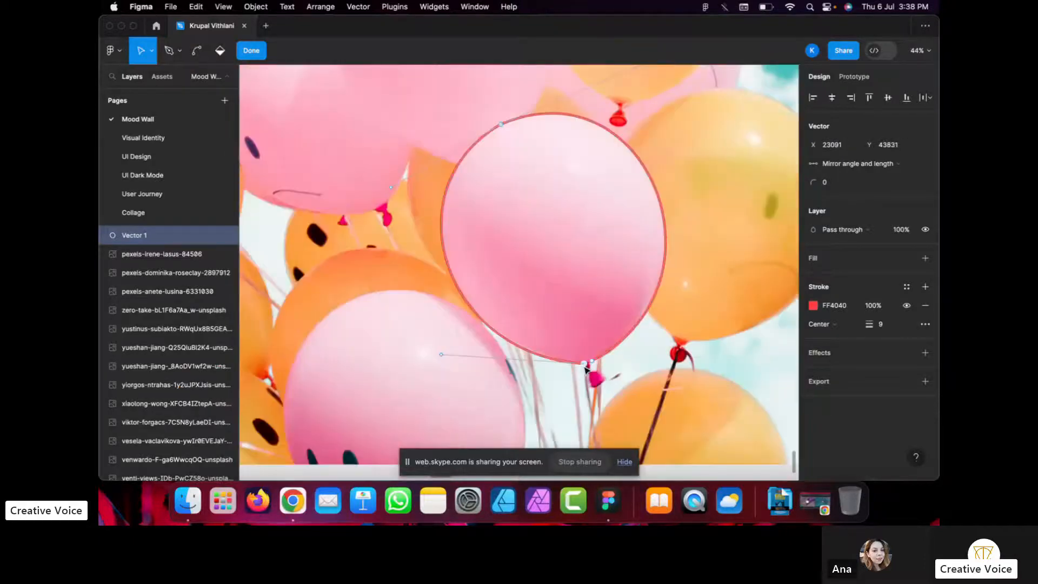
pyautogui.click(476, 379)
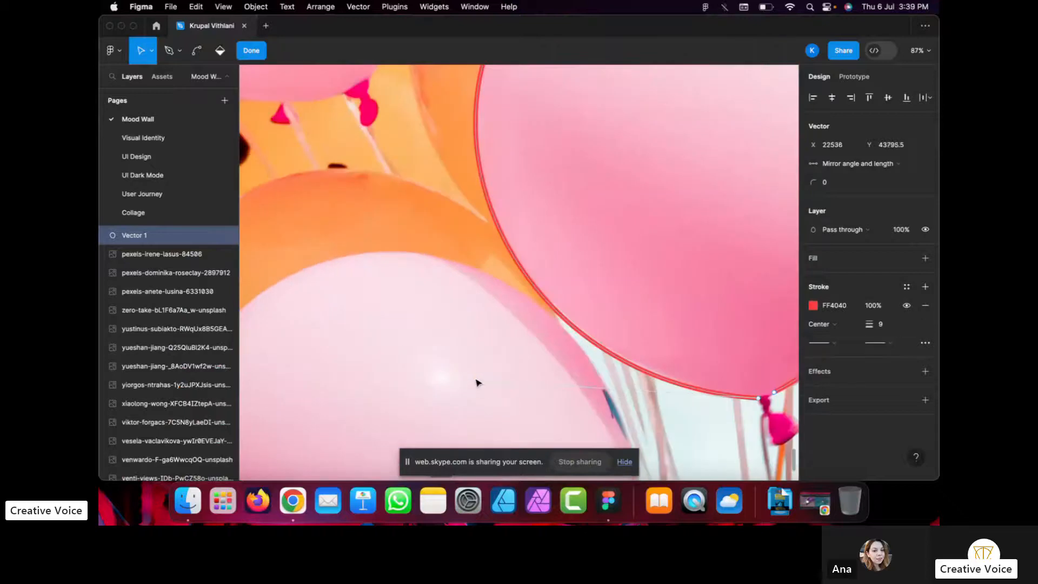
pyautogui.hscroll(6, 623, 413)
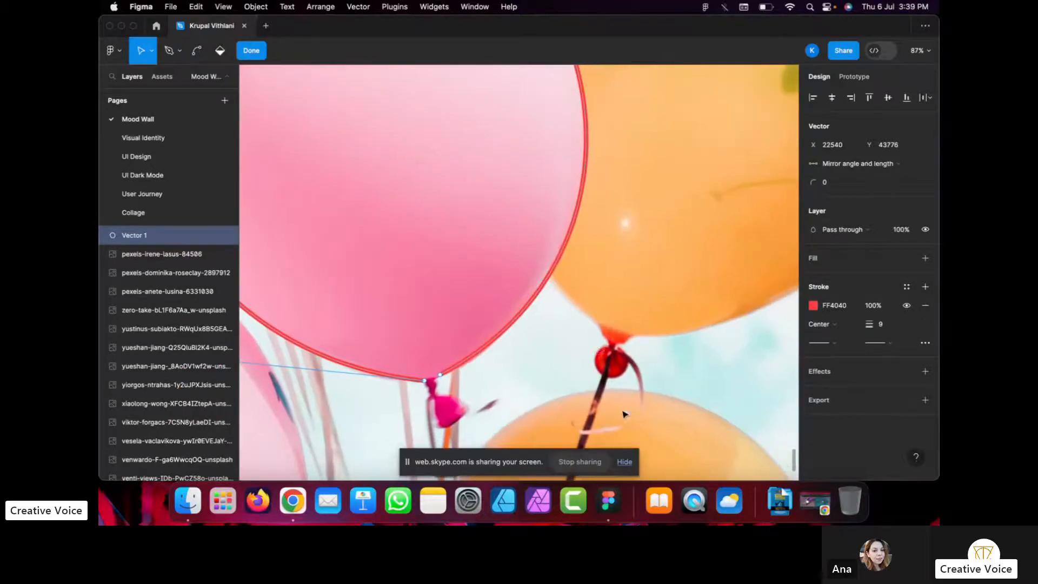
# Move the right segment's end anchor to the upper-right edge of the balloon's knot.
pyautogui.scroll(5, 485, 415)
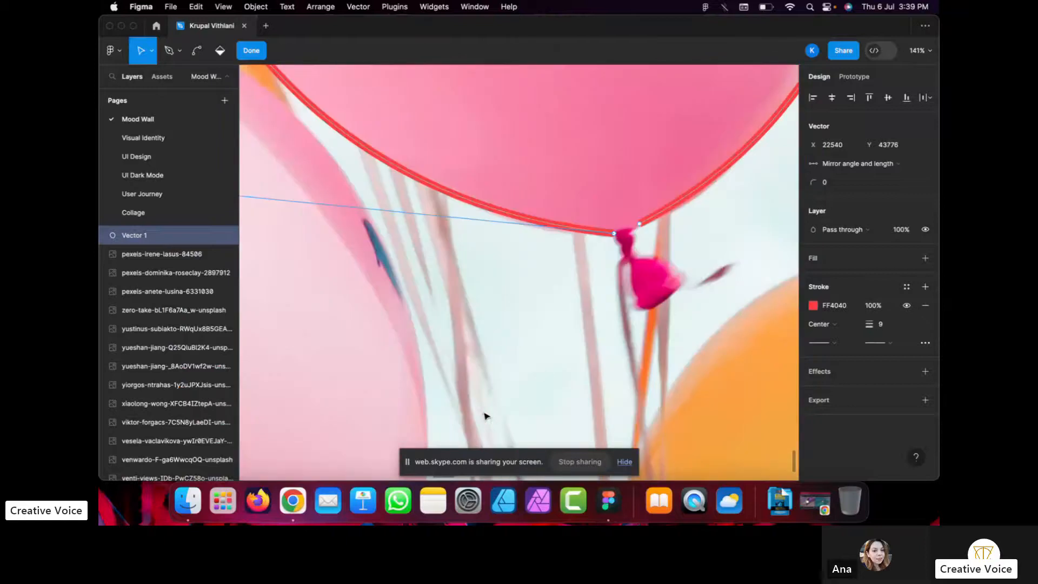
pyautogui.scroll(10, 640, 312)
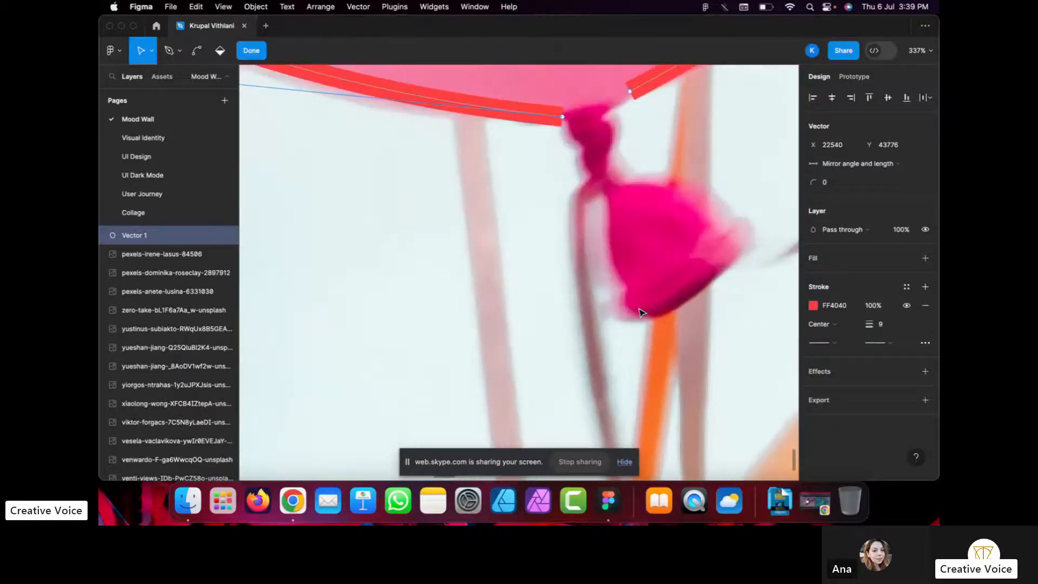
pyautogui.scroll(-3, 640, 312)
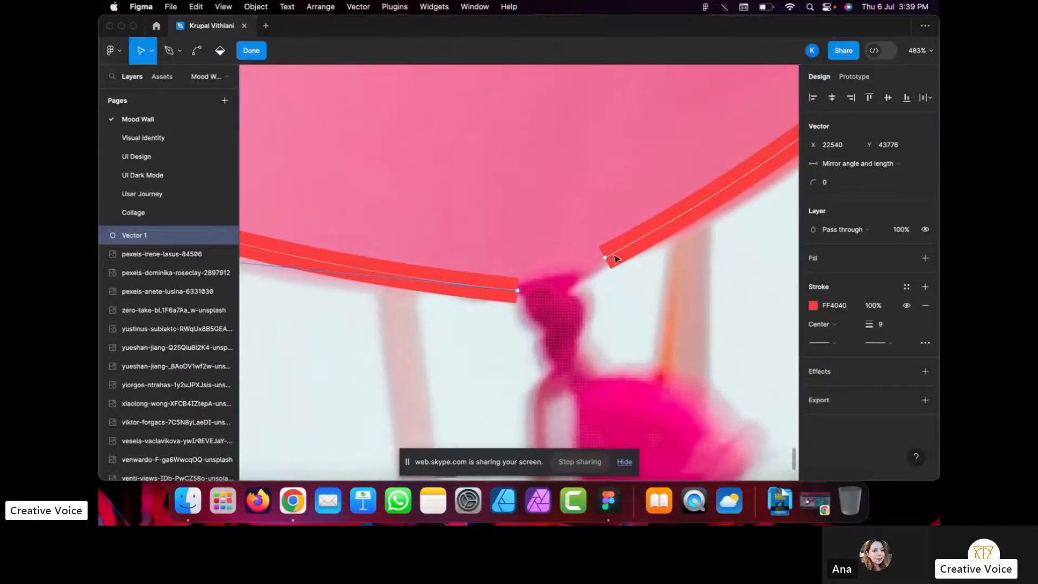
pyautogui.moveTo(605, 258); pyautogui.dragTo(580, 281)
pyautogui.scroll(-10, 580, 281)
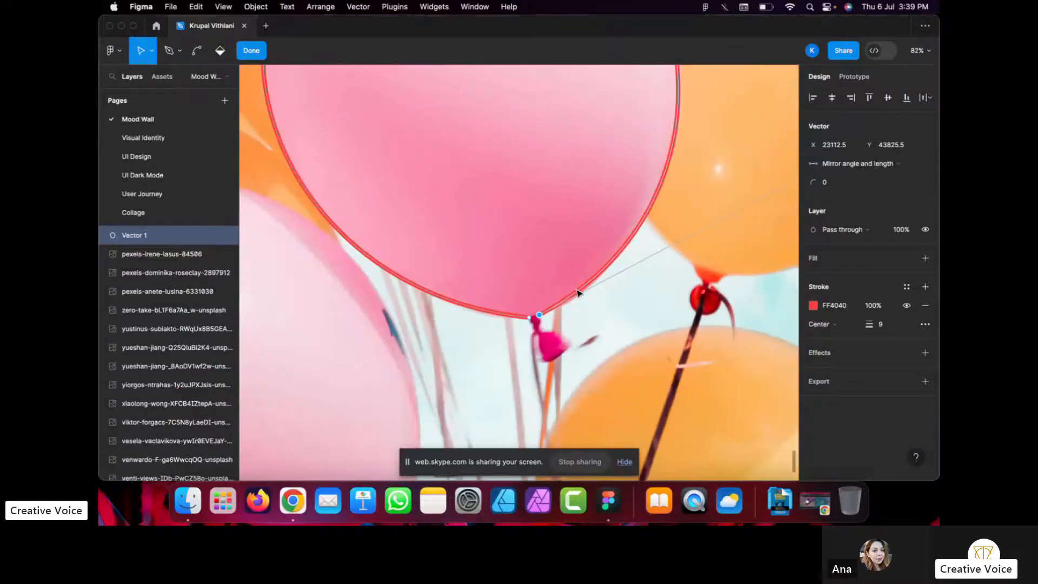
# Extend the path with the Pen tool from the right anchor down the knot's neck and around its tail with four straight segments.
pyautogui.scroll(5, 577, 293)
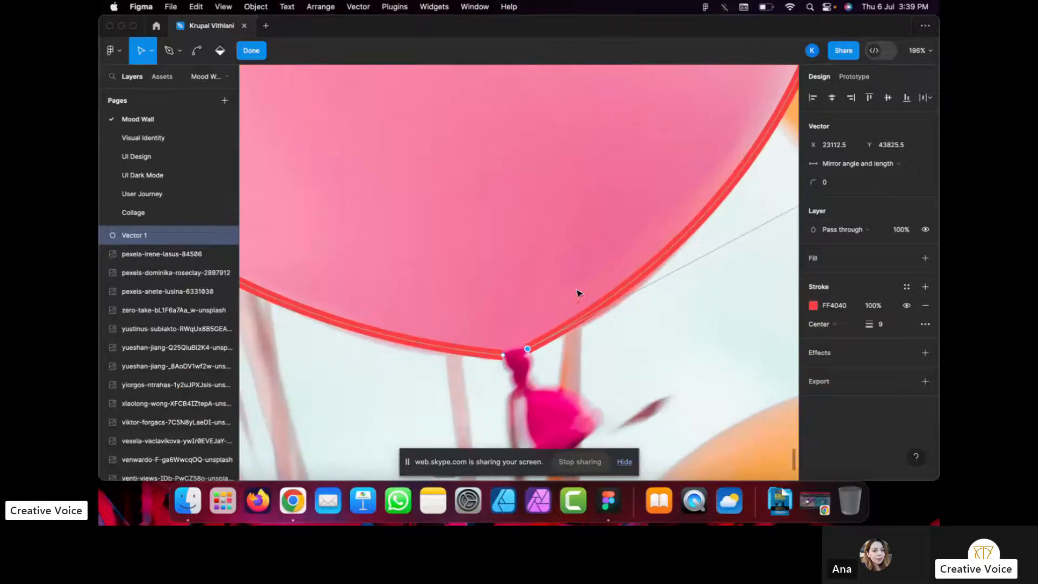
pyautogui.scroll(7, 548, 389)
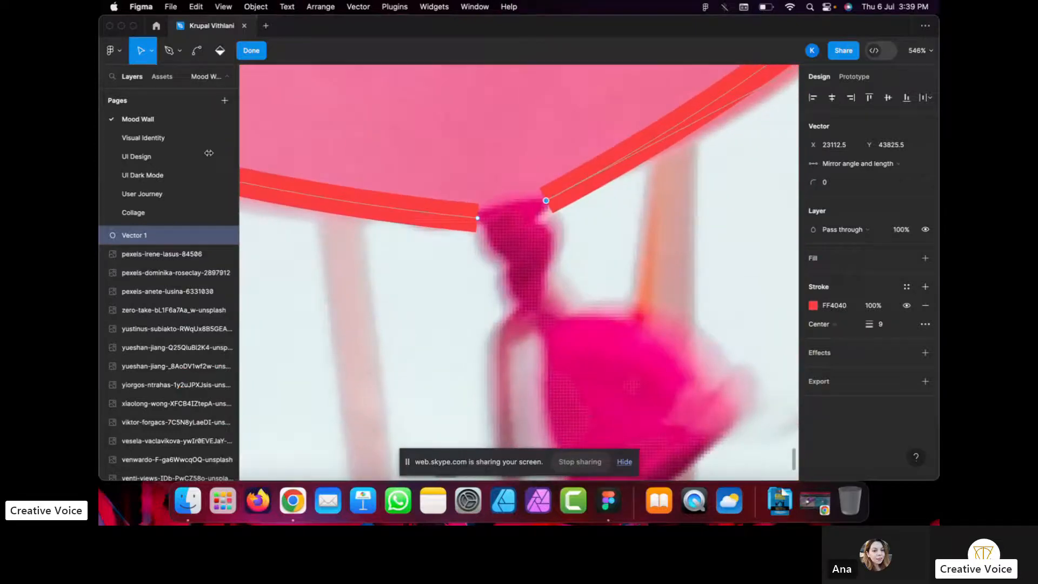
pyautogui.click(162, 61)
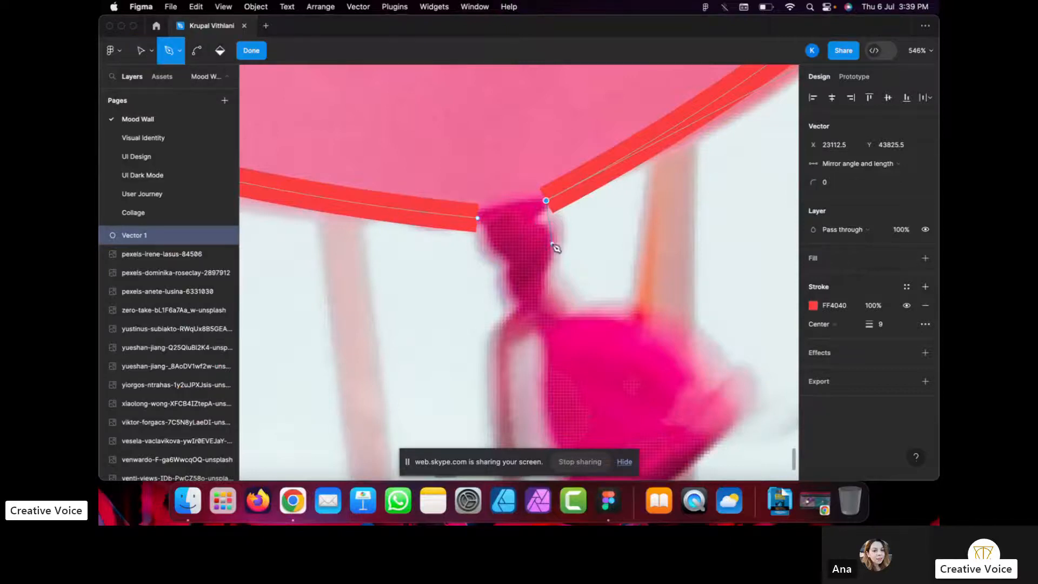
pyautogui.click(546, 295)
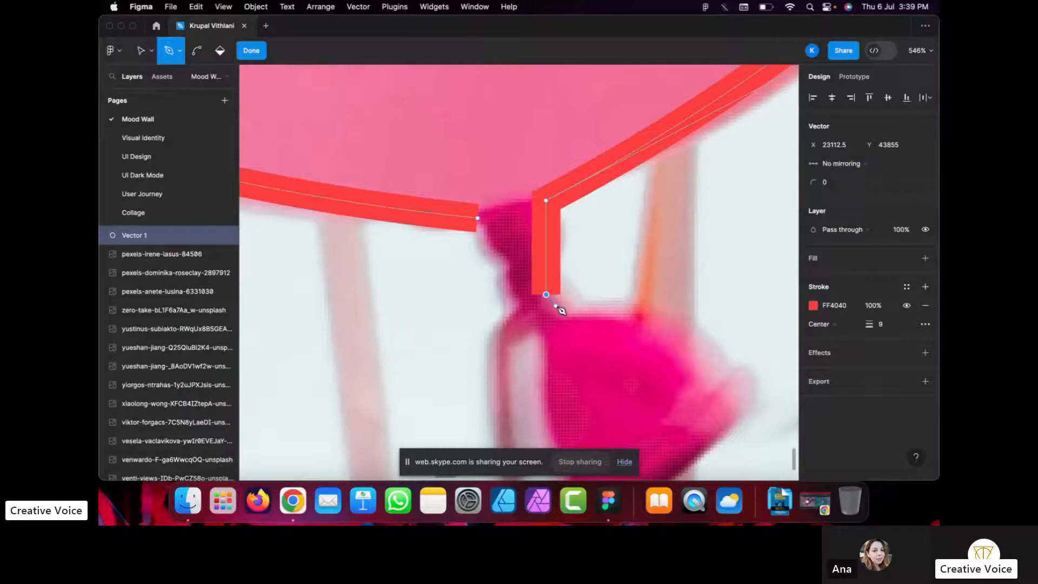
pyautogui.click(756, 386)
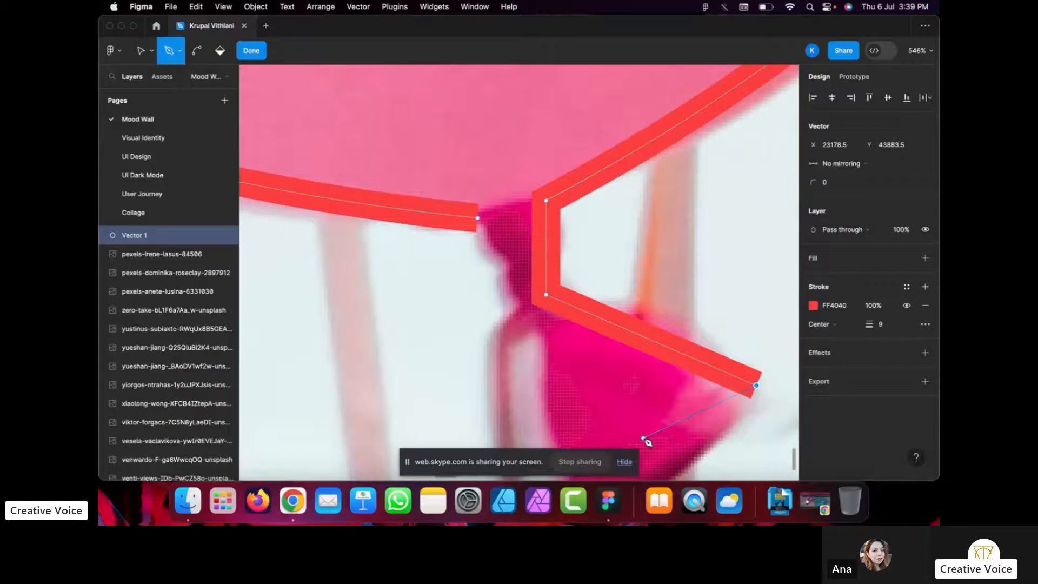
pyautogui.scroll(-5, 643, 439)
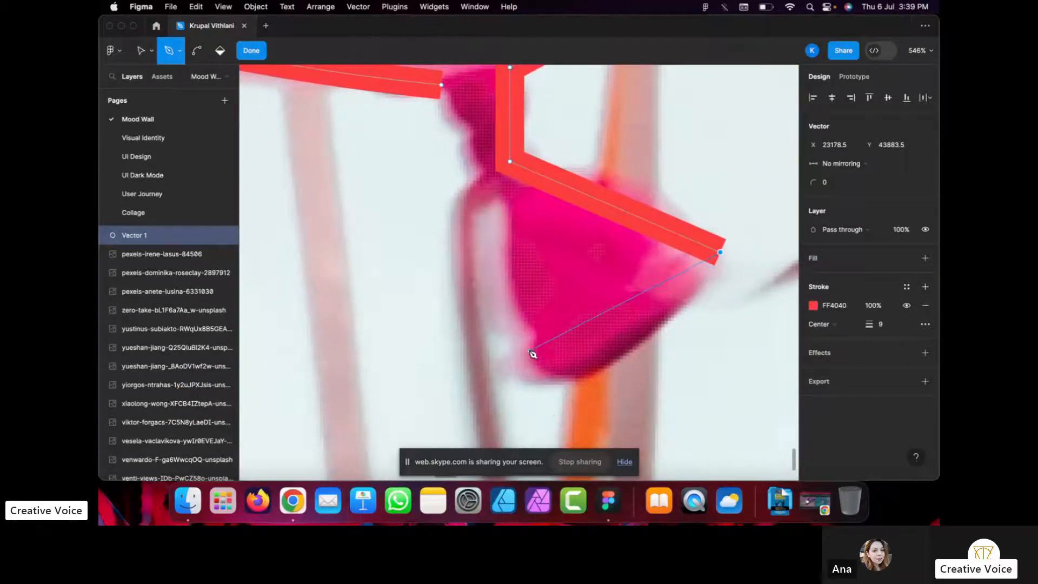
pyautogui.click(603, 371)
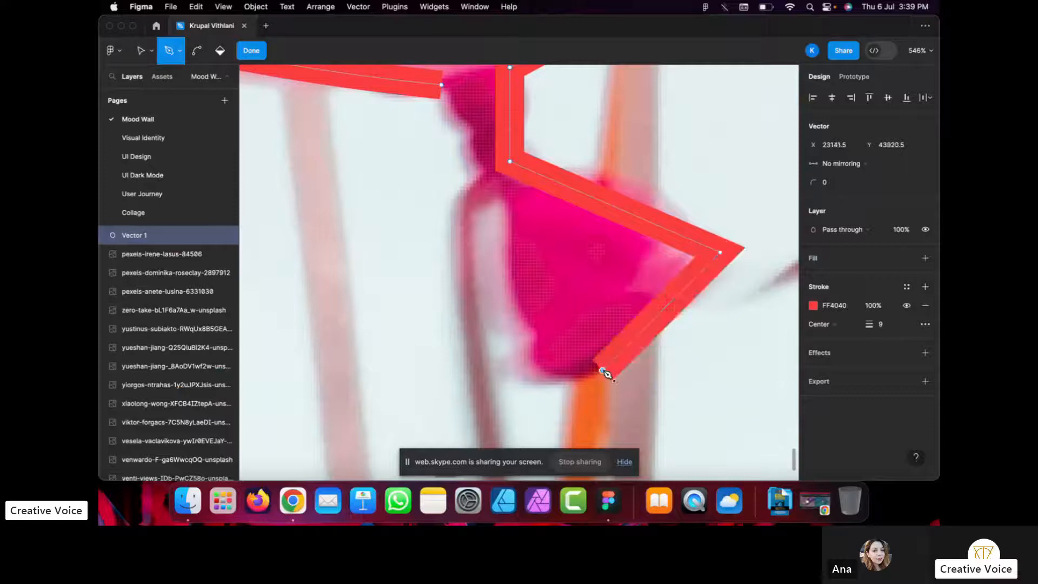
pyautogui.click(536, 338)
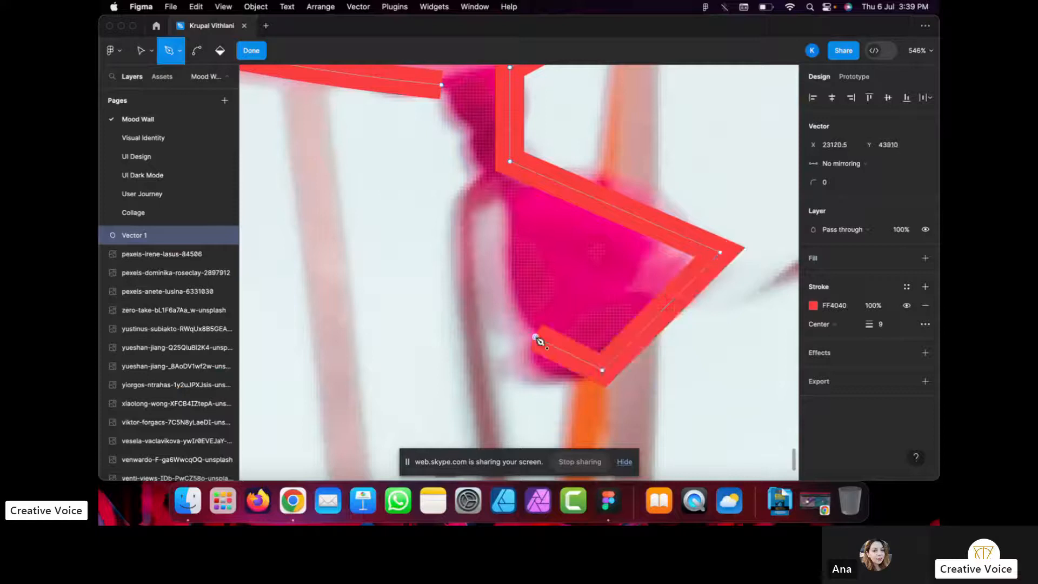
pyautogui.click(661, 333)
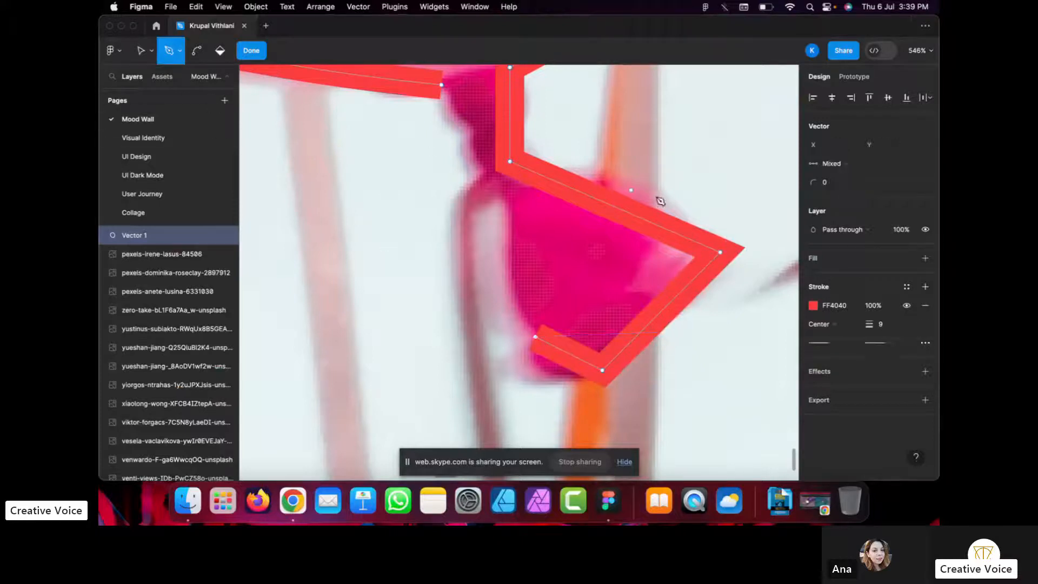
# Bend the neck segment slightly outward and round the path at the tail's right corner to follow the knot's shape.
pyautogui.click(197, 51)
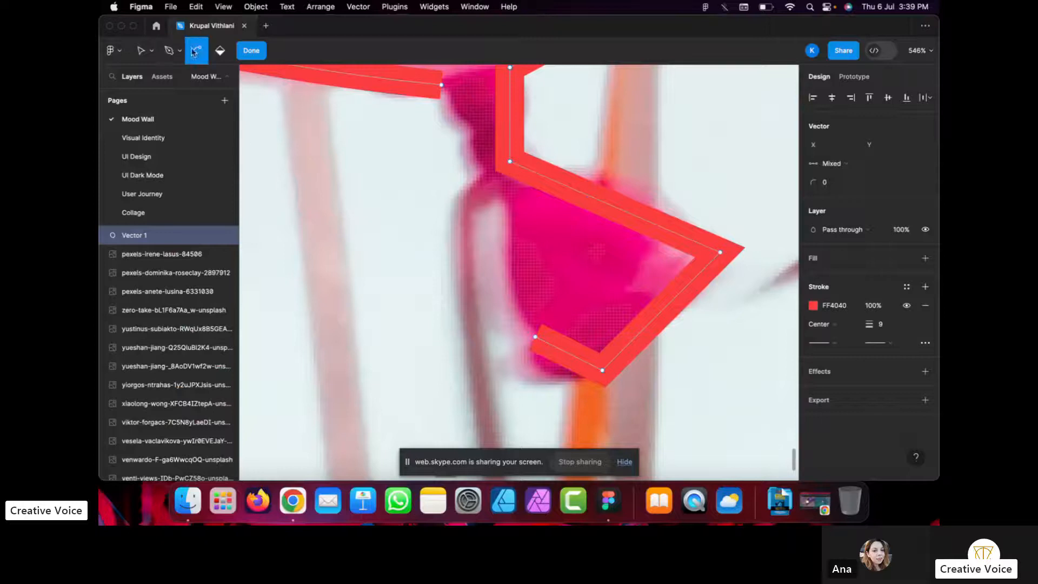
pyautogui.scroll(4, 498, 166)
pyautogui.hscroll(1, 501, 168)
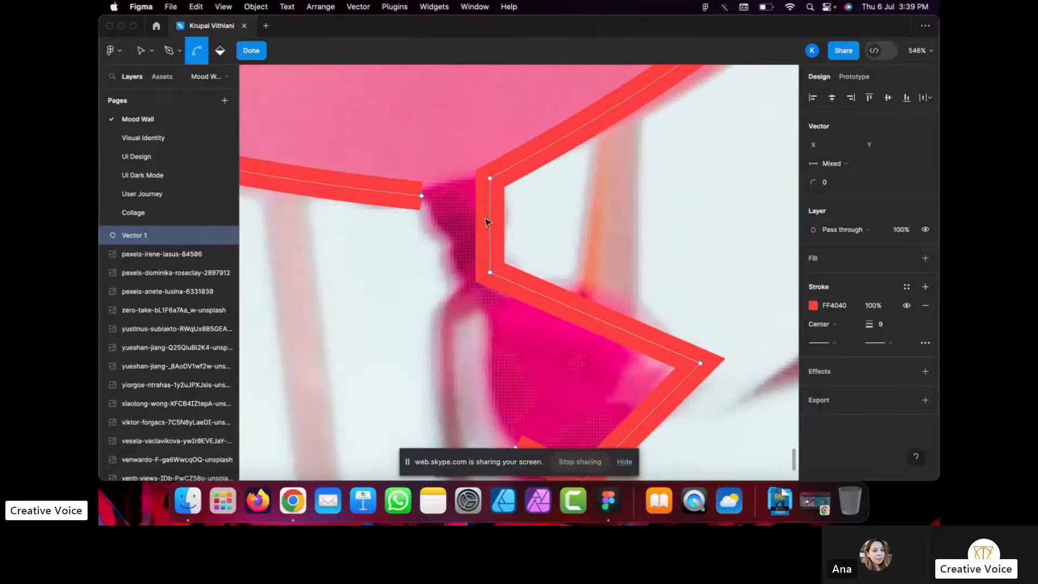
pyautogui.moveTo(490, 223)
pyautogui.mouseDown()
pyautogui.moveTo(519, 222)
pyautogui.moveTo(498, 222)
pyautogui.mouseUp()
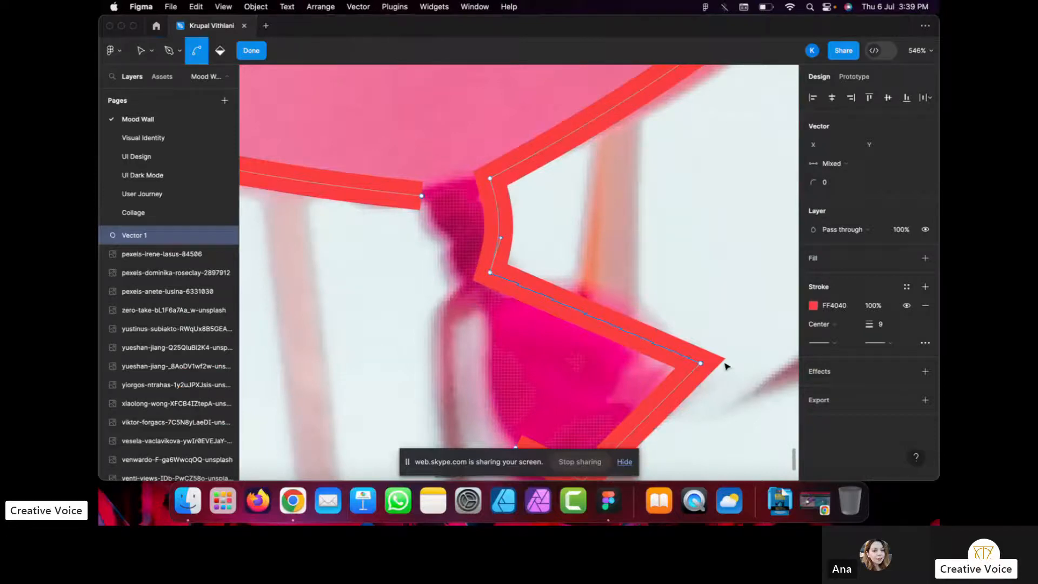
pyautogui.moveTo(701, 363); pyautogui.dragTo(568, 313)
pyautogui.scroll(-5, 708, 375)
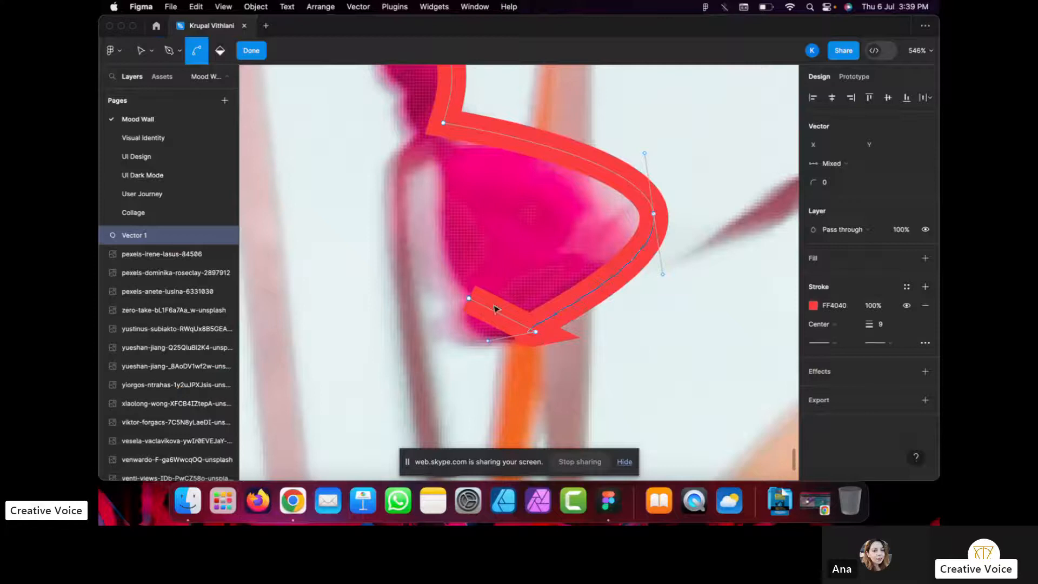
# Delete the path's end anchor at the tail's lower-left corner and remove the curve handles from the bottom anchor.
pyautogui.moveTo(471, 302); pyautogui.dragTo(461, 389)
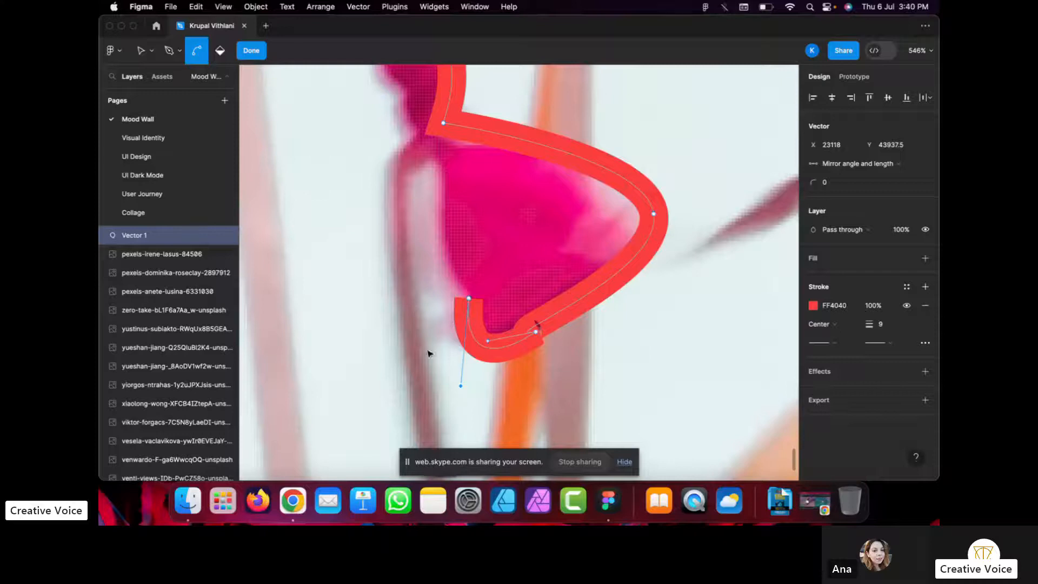
pyautogui.click(470, 302)
pyautogui.press('Delete')
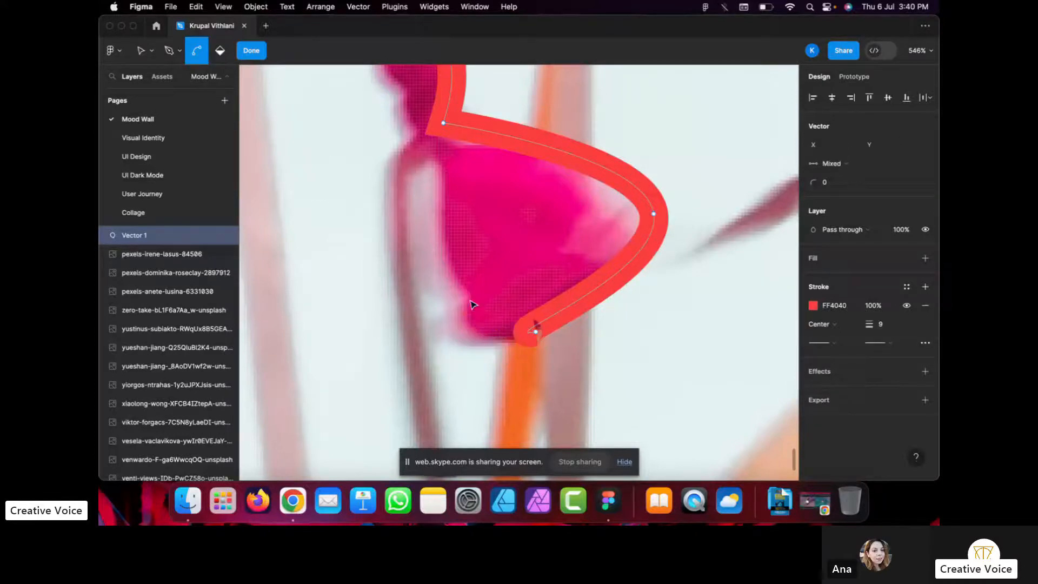
pyautogui.click(536, 331)
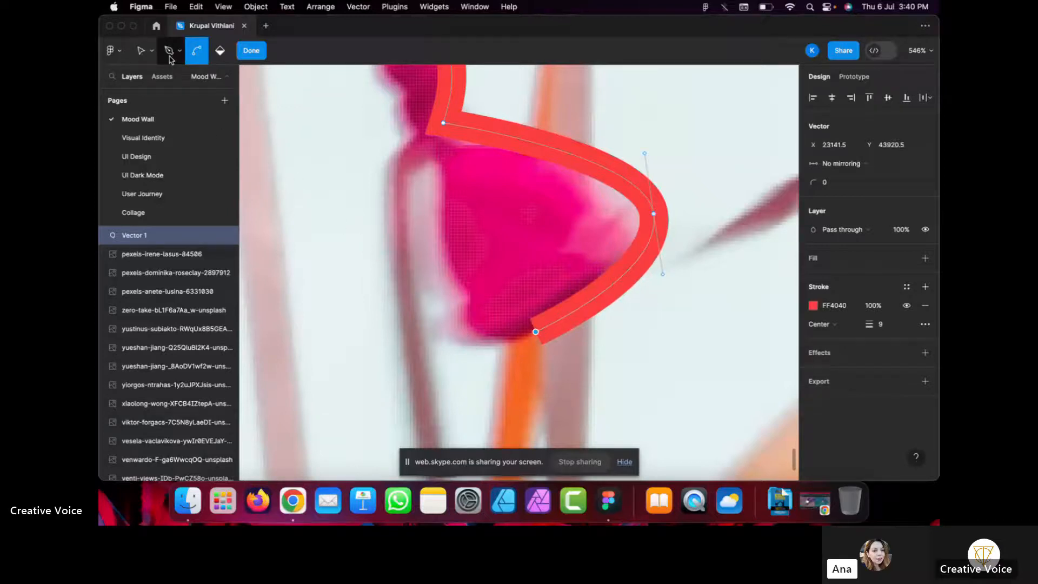
# Continue the path with the Pen tool along the tail's left side and up the neck, closing it at the left anchor.
pyautogui.press('p')
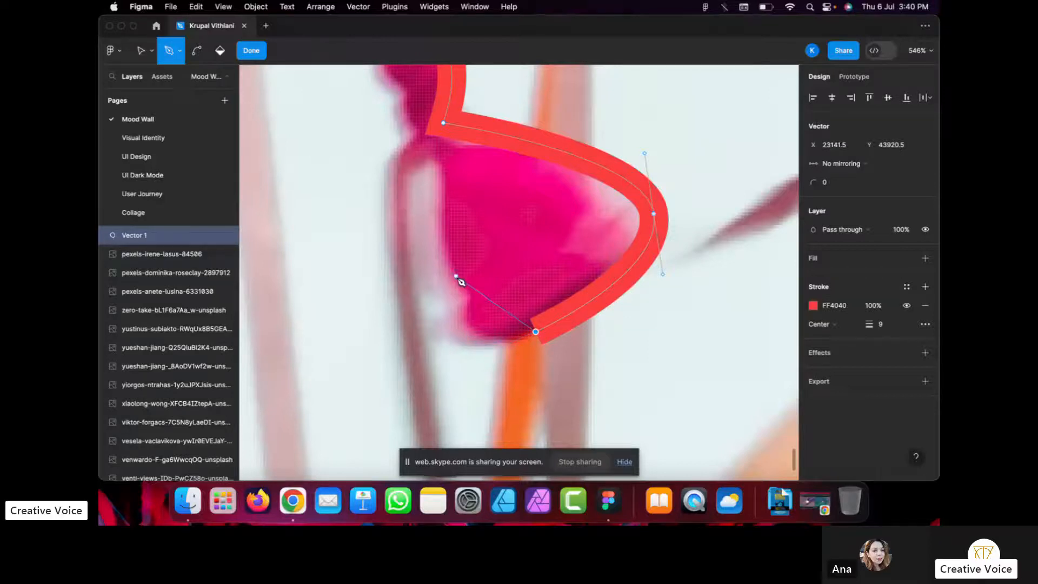
pyautogui.moveTo(453, 275); pyautogui.dragTo(472, 217)
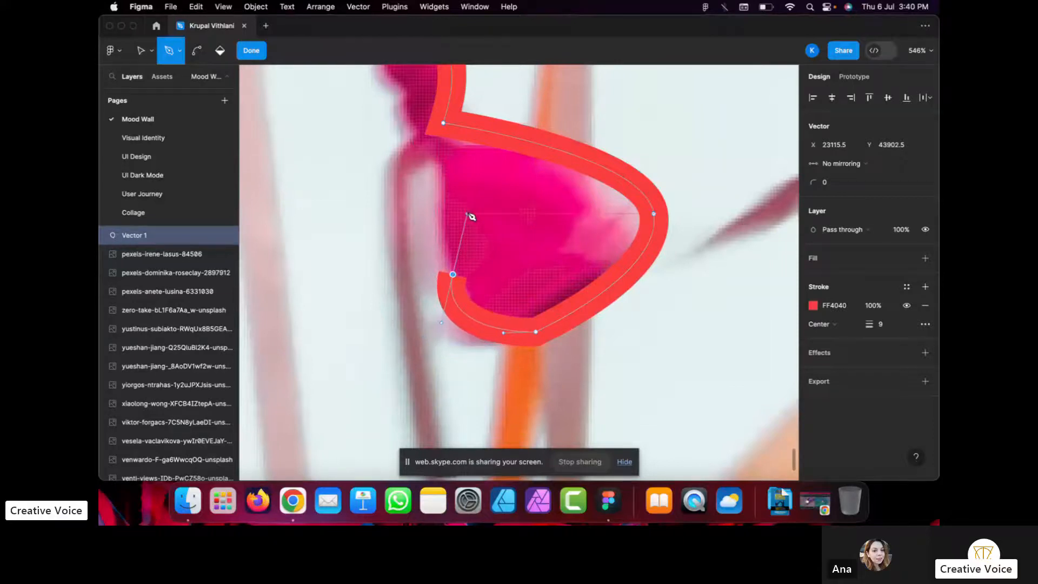
pyautogui.scroll(3, 466, 215)
pyautogui.hscroll(-2, 467, 215)
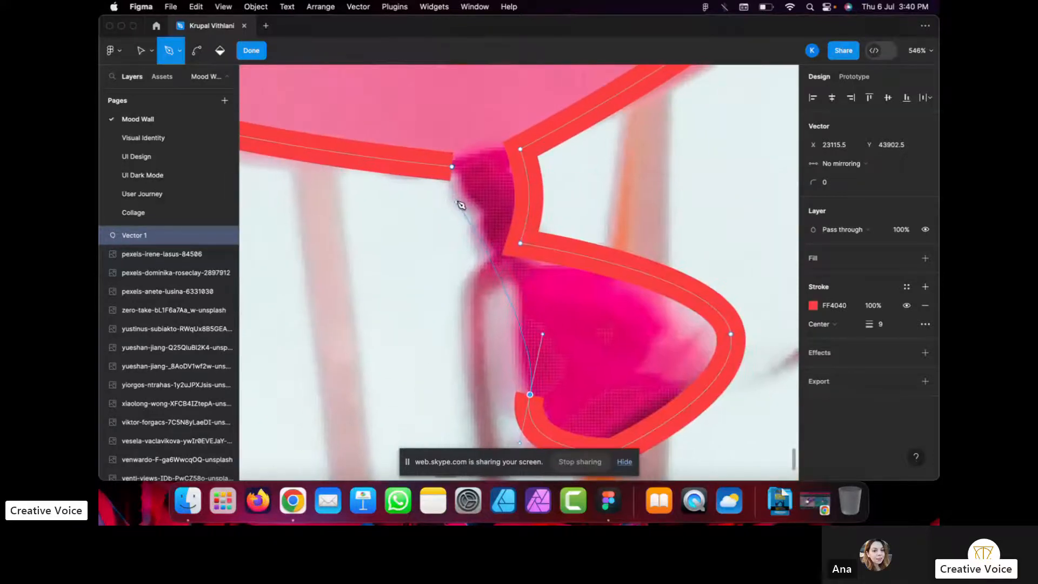
pyautogui.click(516, 274)
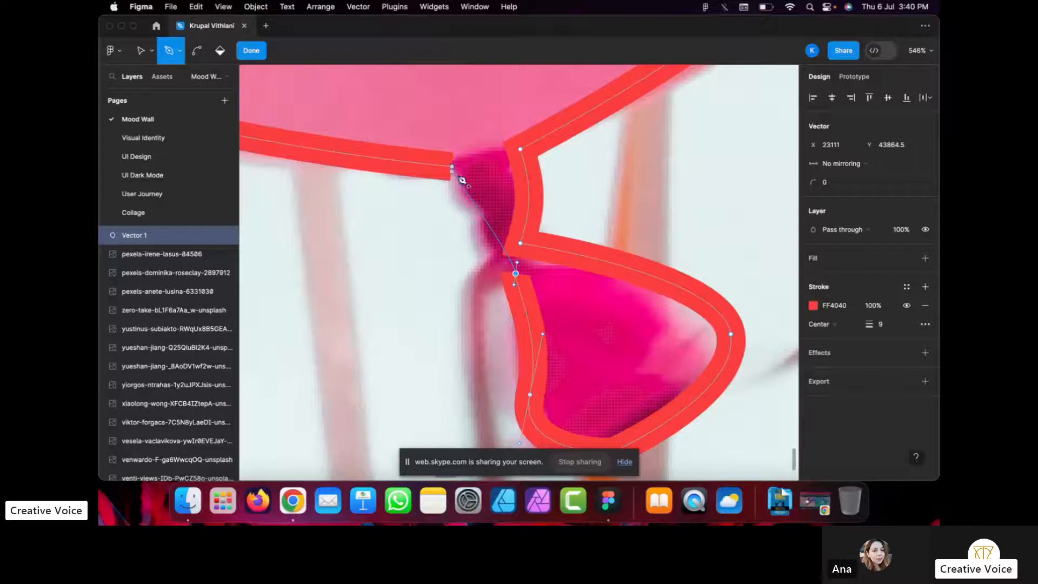
pyautogui.click(452, 168)
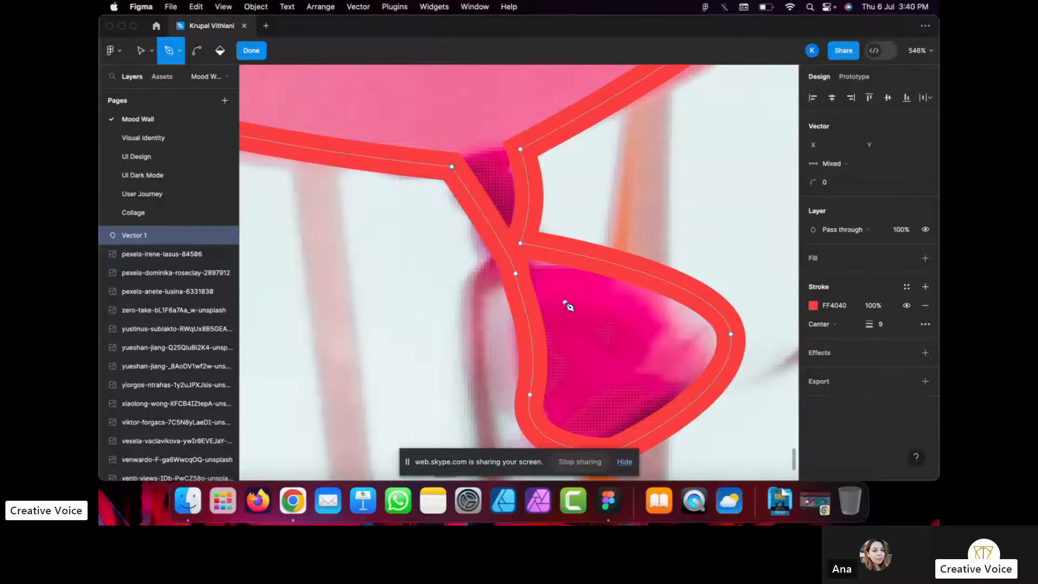
# Try deleting the path's left anchor where the balloon meets the knot's neck, and undo the deletion.
pyautogui.scroll(-5, 543, 200)
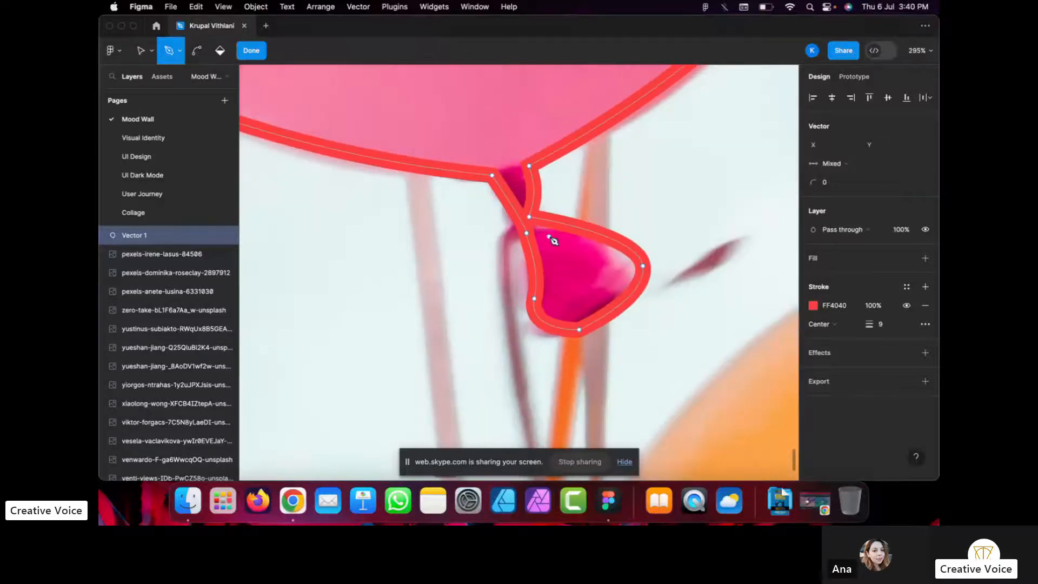
pyautogui.scroll(-3, 551, 229)
pyautogui.scroll(5, 552, 230)
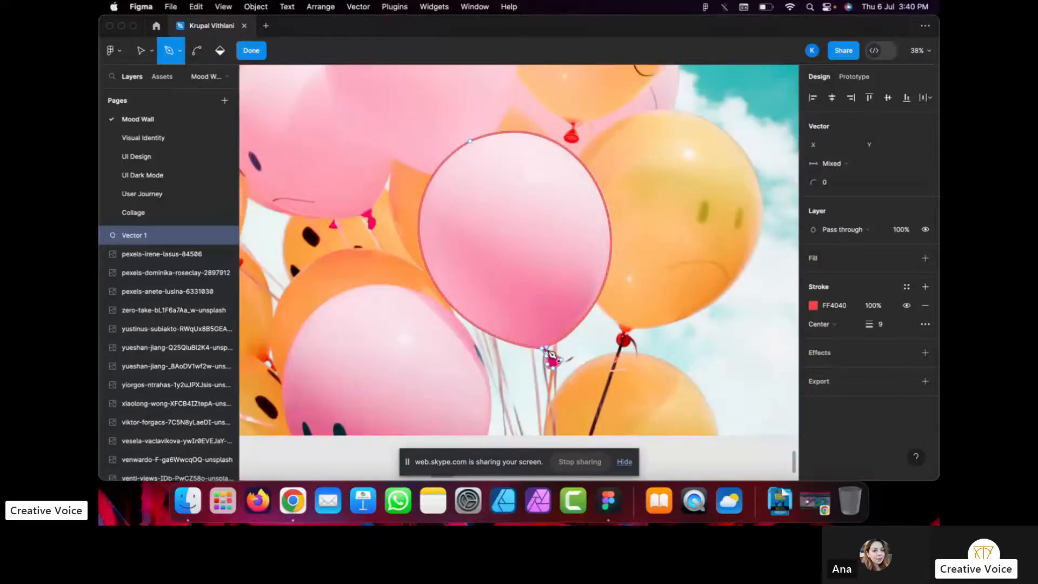
pyautogui.scroll(3, 551, 354)
pyautogui.scroll(4, 551, 355)
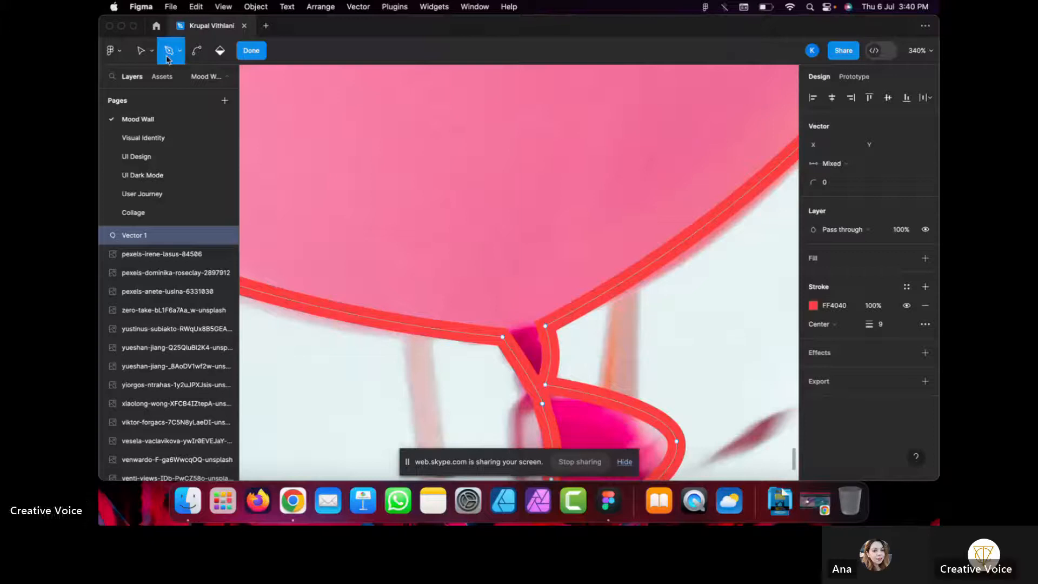
pyautogui.click(141, 53)
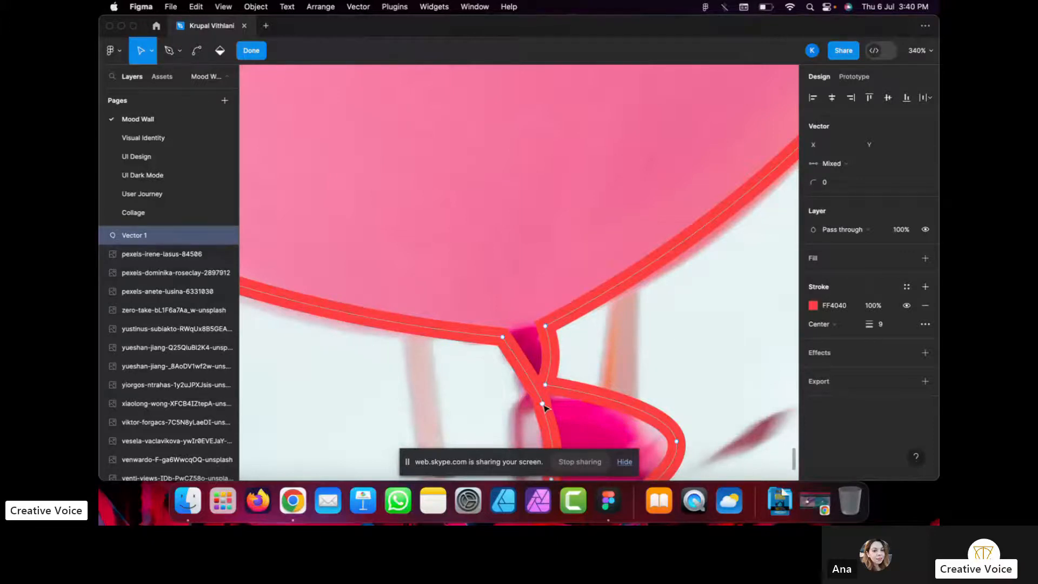
pyautogui.click(543, 404)
pyautogui.click(503, 338)
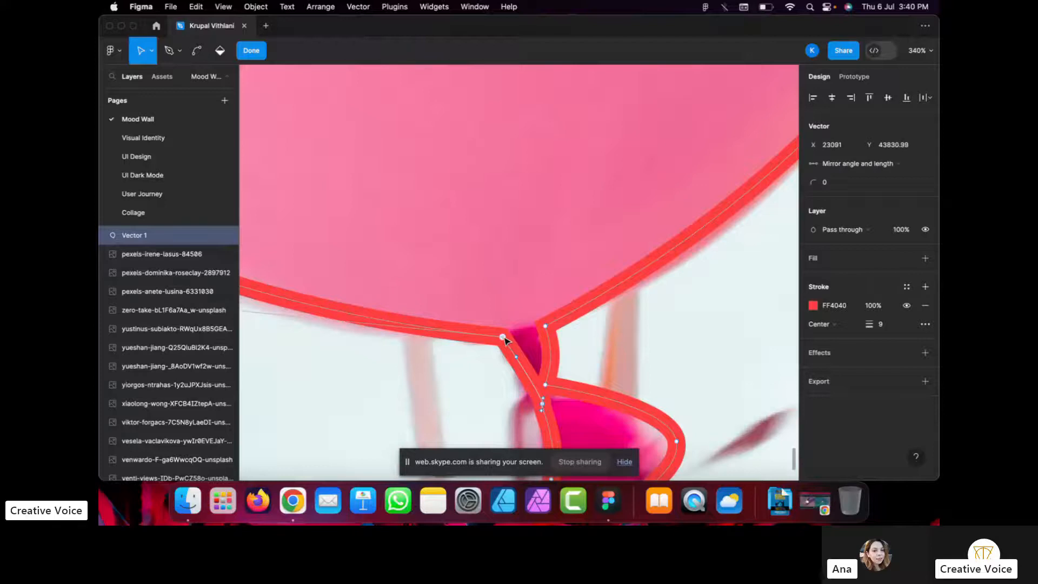
pyautogui.press('BackSpace')
pyautogui.scroll(-10, 504, 359)
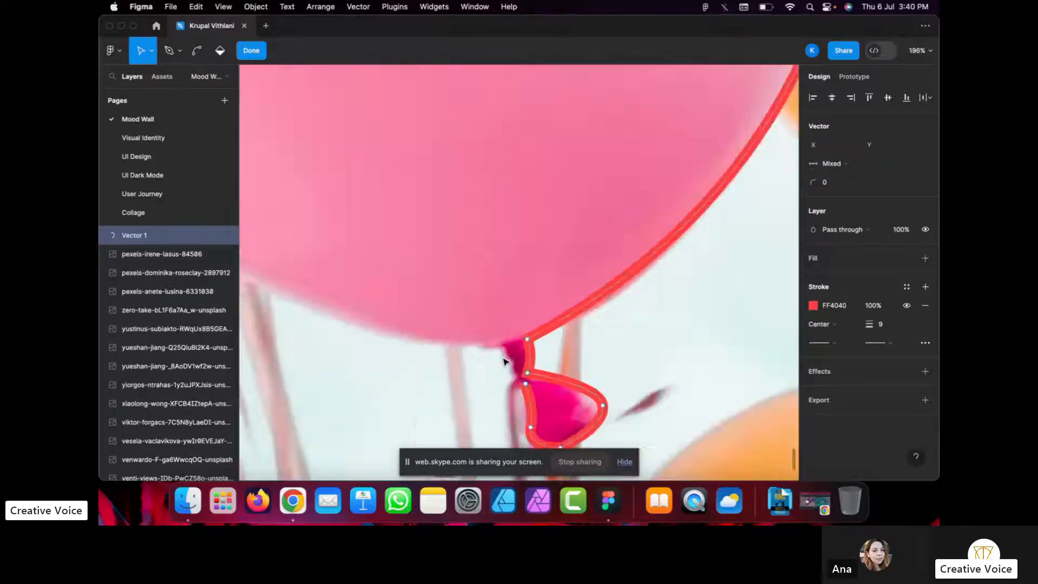
pyautogui.press('v')
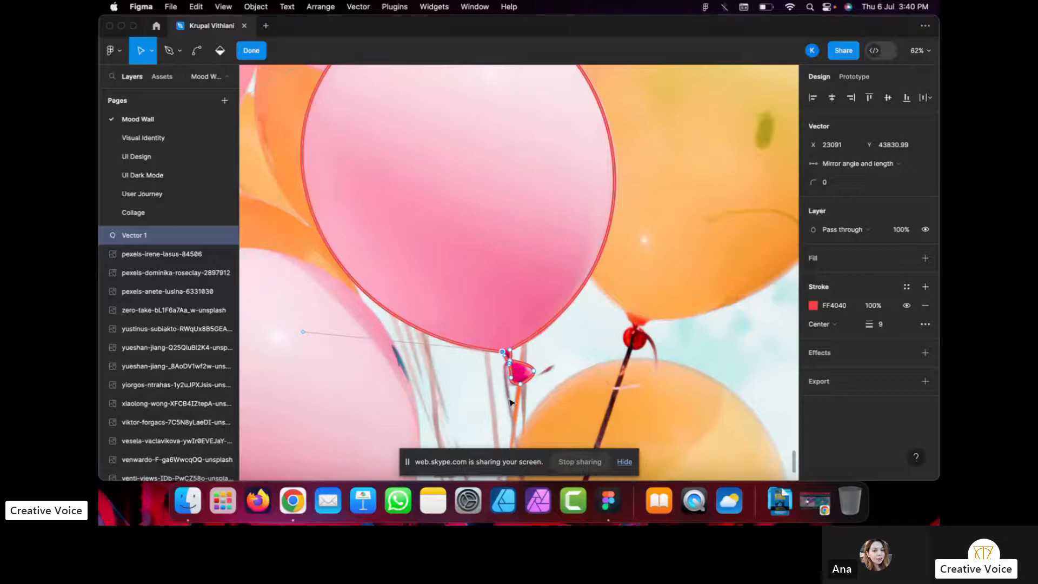
# Try deleting the left-side anchor between the knot's neck and tail, and undo the deletion.
pyautogui.scroll(8, 511, 402)
pyautogui.click(515, 265)
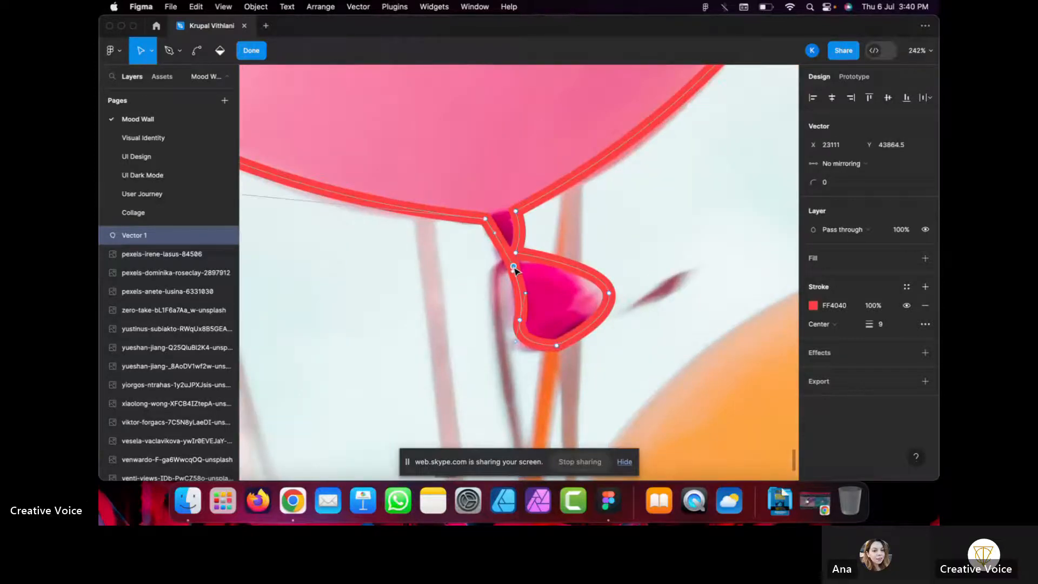
pyautogui.press('BackSpace')
pyautogui.scroll(-3, 489, 229)
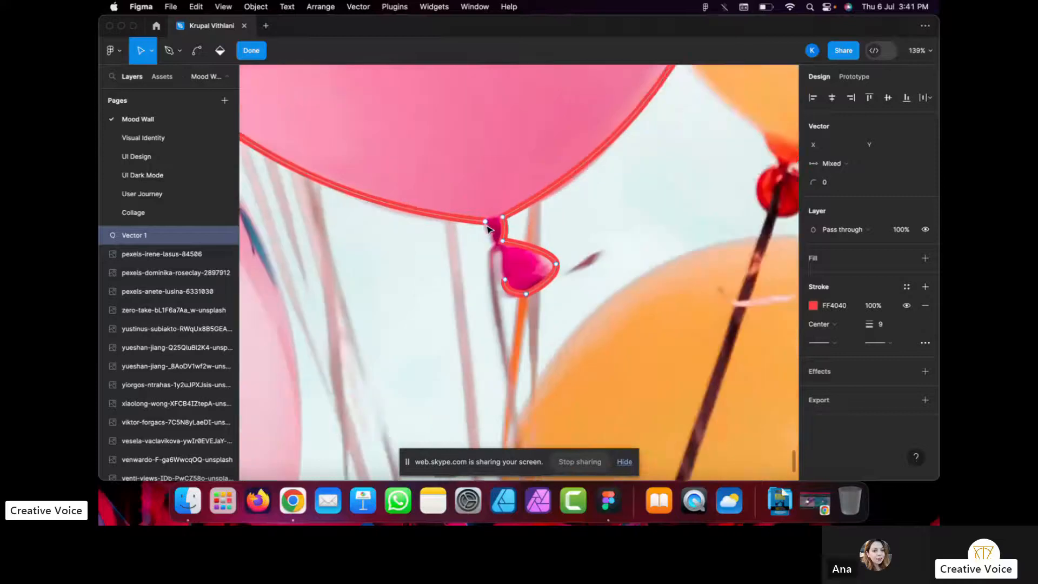
pyautogui.hscroll(-4, 489, 230)
pyautogui.scroll(1, 489, 230)
pyautogui.hscroll(5, 489, 230)
pyautogui.click(530, 268)
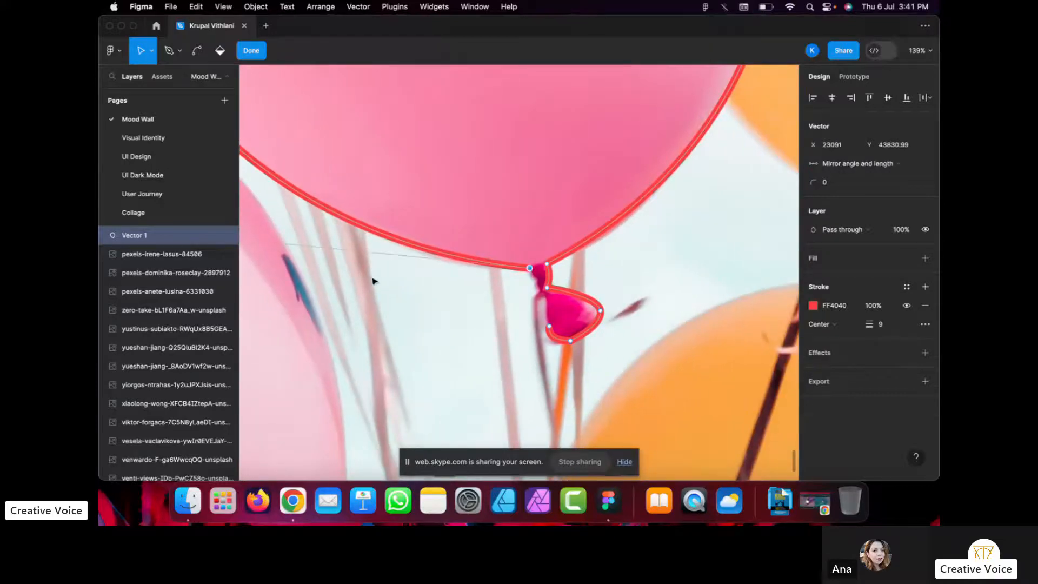
pyautogui.scroll(-5, 373, 284)
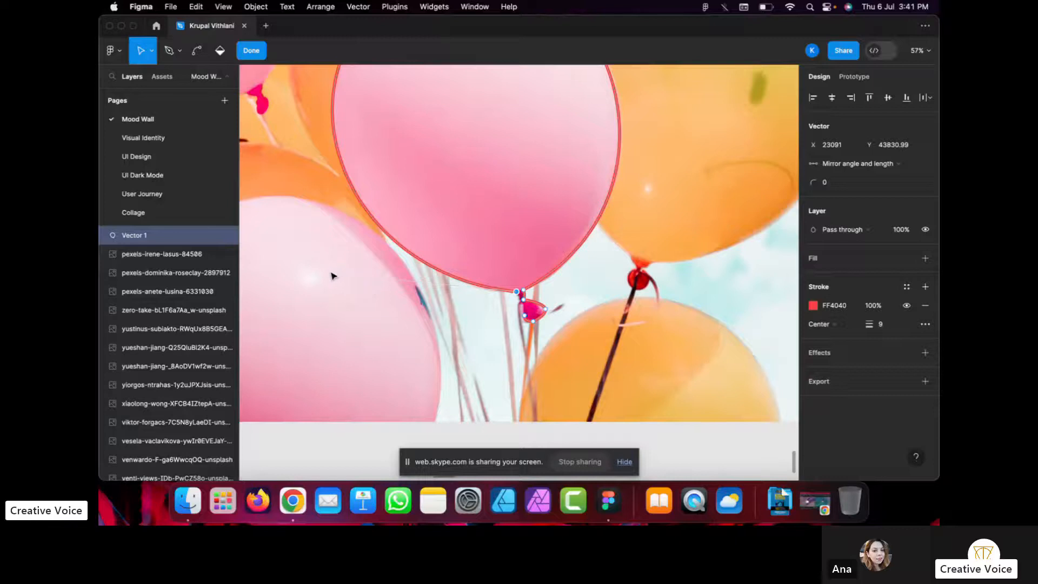
pyautogui.moveTo(333, 273)
pyautogui.mouseDown()
pyautogui.moveTo(336, 308)
pyautogui.moveTo(339, 297)
pyautogui.mouseUp()
pyautogui.scroll(5, 652, 285)
pyautogui.hscroll(-6, 651, 285)
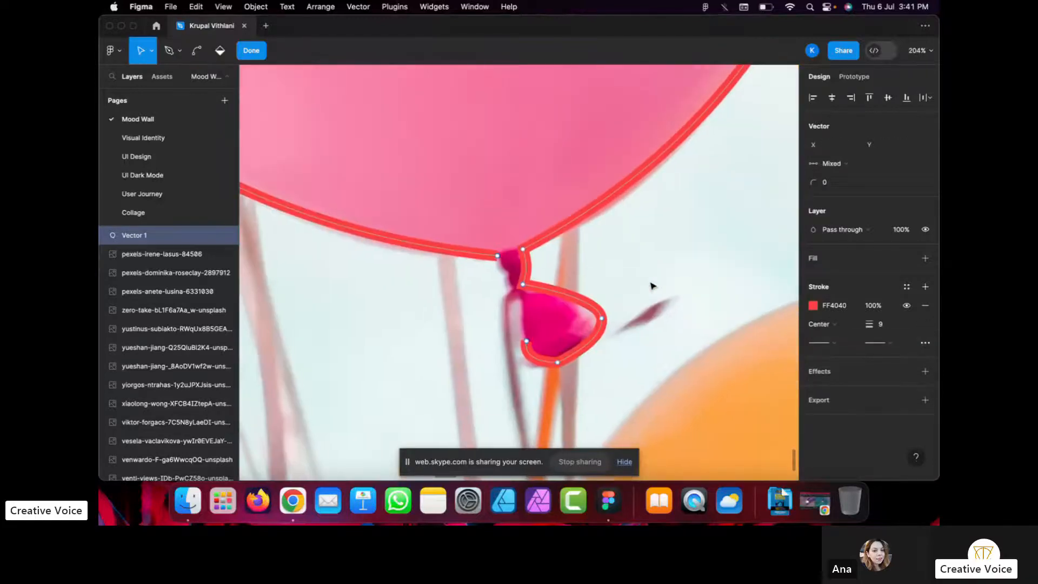
pyautogui.press('super+z')
# Try reshaping the balloon's lower-left curve with the long handle of its left anchor, and undo the change.
pyautogui.scroll(-8, 318, 287)
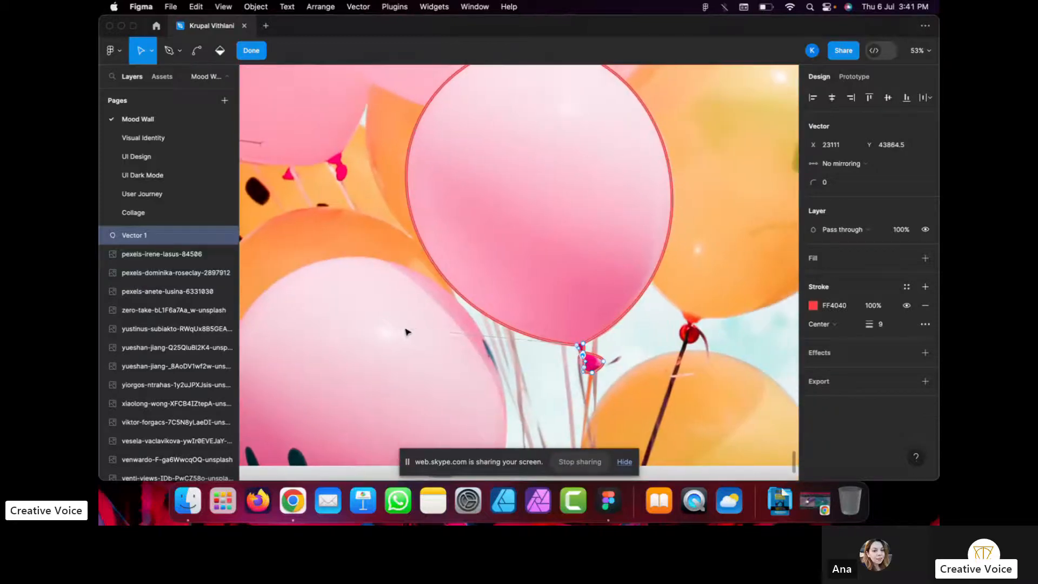
pyautogui.moveTo(406, 329); pyautogui.dragTo(477, 361)
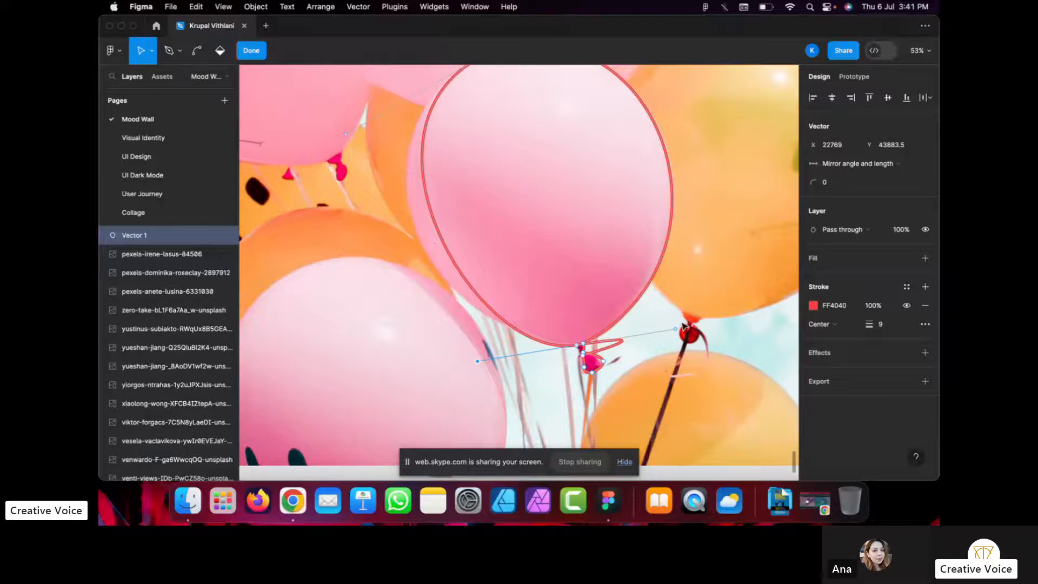
pyautogui.scroll(5, 683, 325)
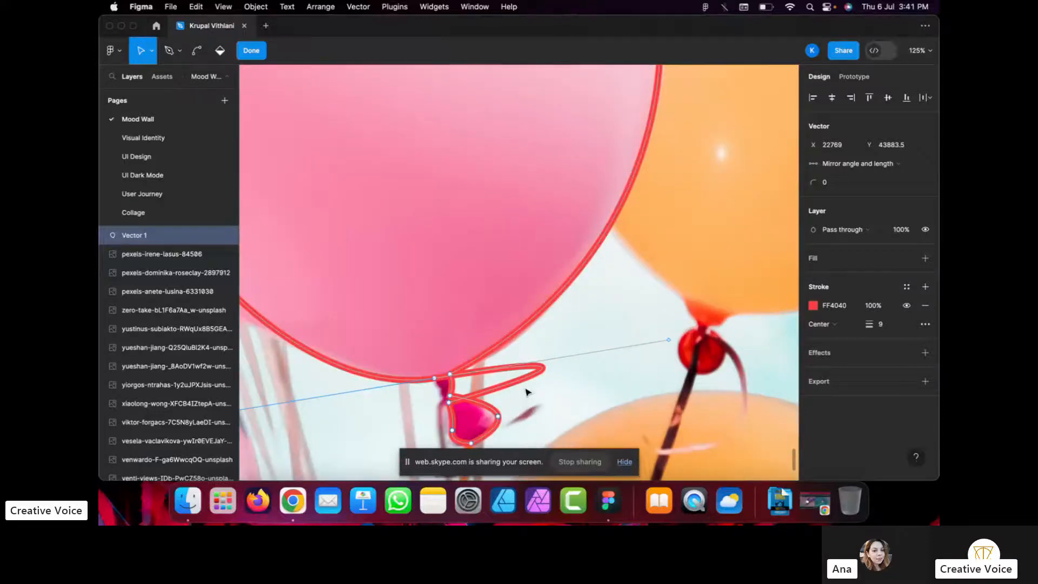
pyautogui.press('super+z')
# Switch to the Pen tool at the knot's tail and clear the anchor selection.
pyautogui.hscroll(-3, 527, 392)
pyautogui.scroll(-2, 528, 392)
pyautogui.scroll(-1, 626, 334)
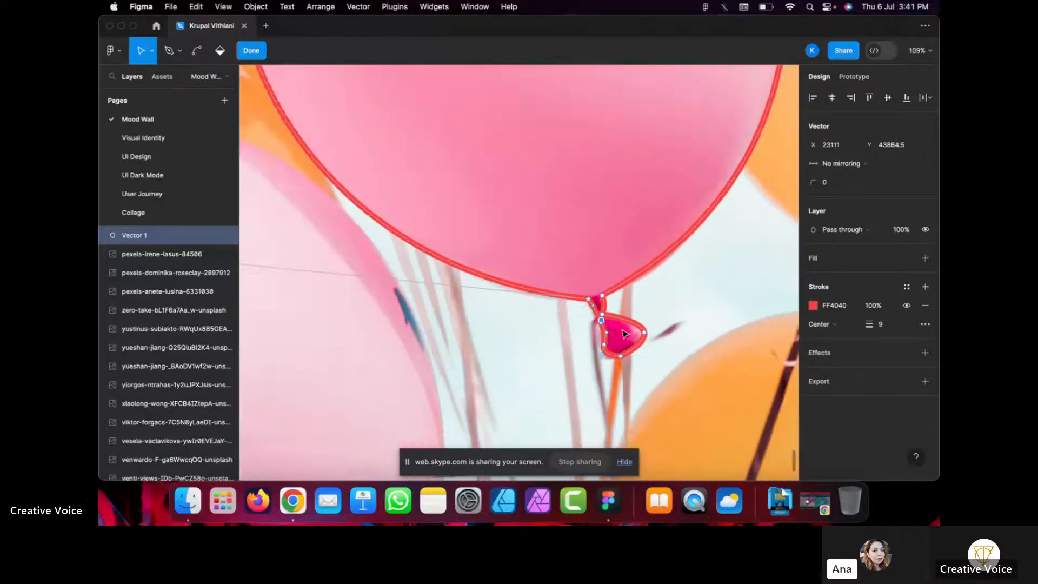
pyautogui.scroll(-2, 625, 335)
pyautogui.scroll(4, 625, 334)
pyautogui.scroll(-5, 625, 334)
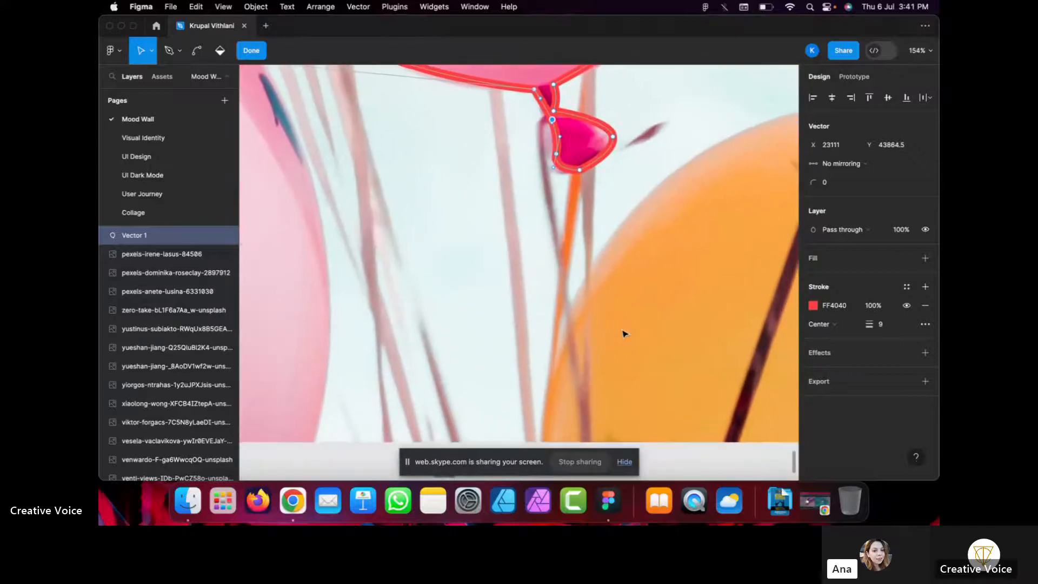
pyautogui.scroll(-2, 625, 334)
pyautogui.hscroll(2, 626, 334)
pyautogui.click(170, 57)
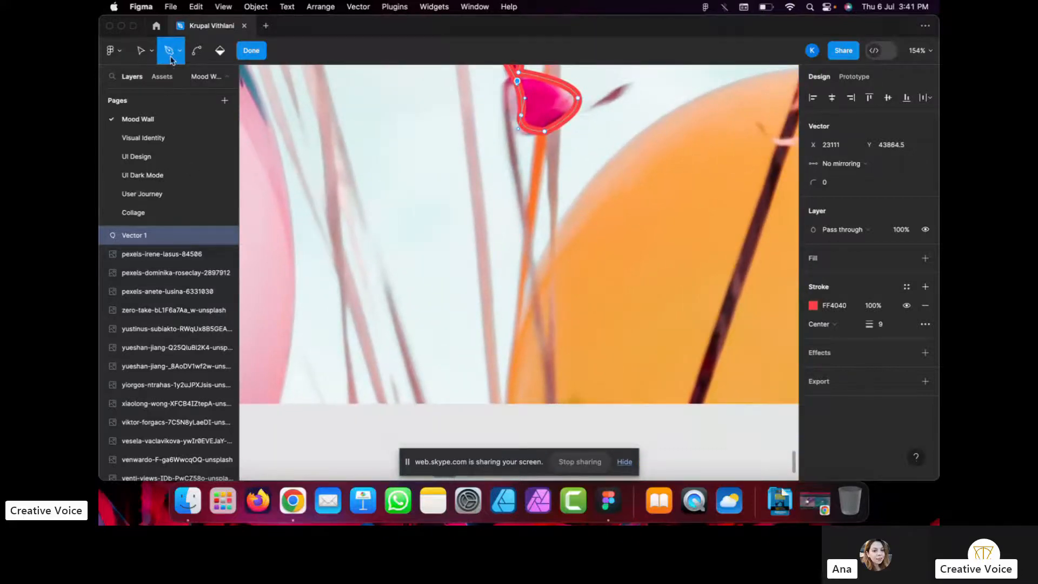
pyautogui.press('Escape')
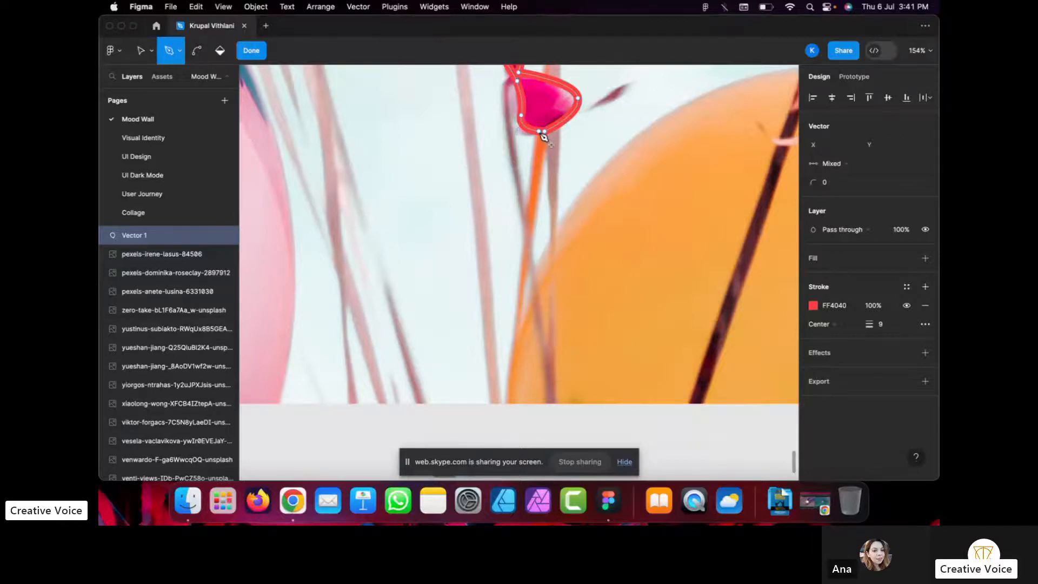
# Add a fill to the closed balloon path and set it to the red document color FF4040.
pyautogui.scroll(-5, 553, 218)
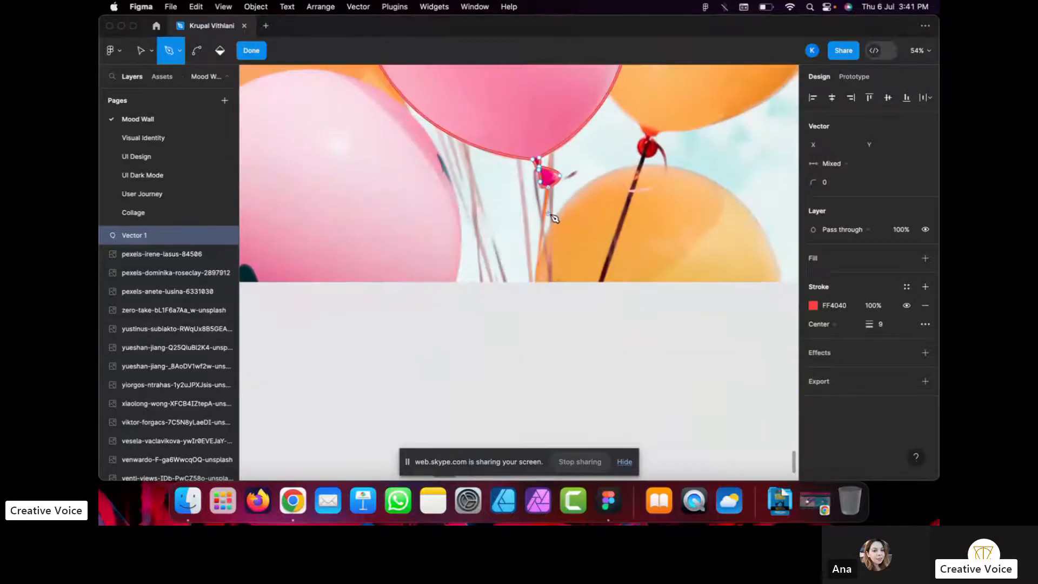
pyautogui.click(926, 258)
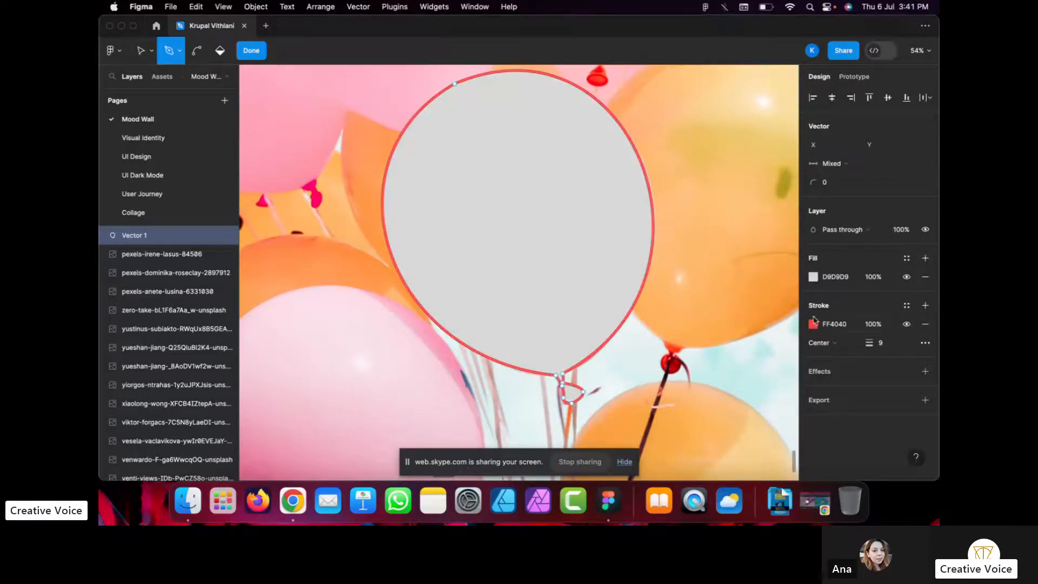
pyautogui.click(813, 277)
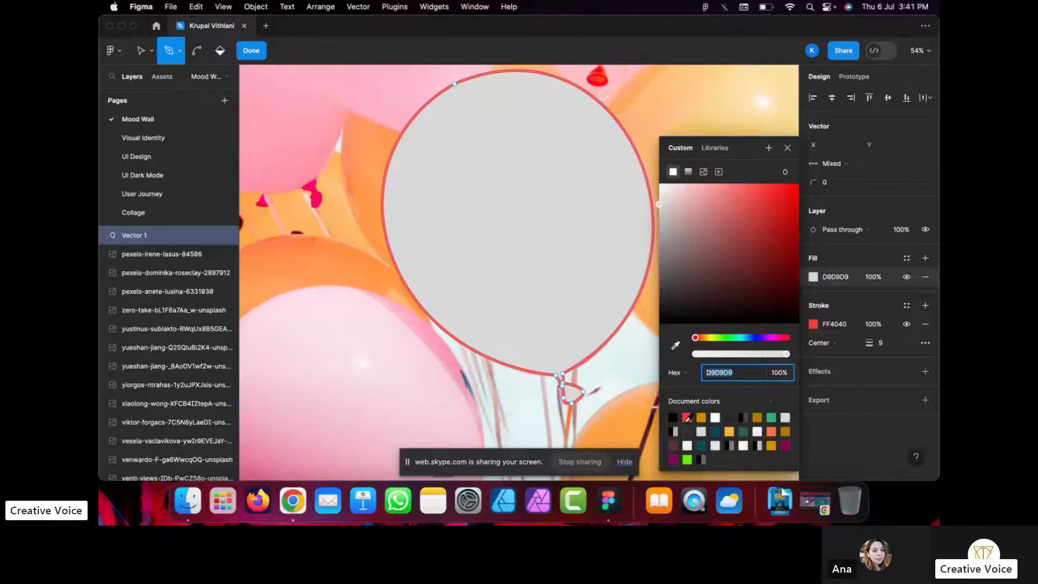
pyautogui.click(694, 413)
pyautogui.click(687, 417)
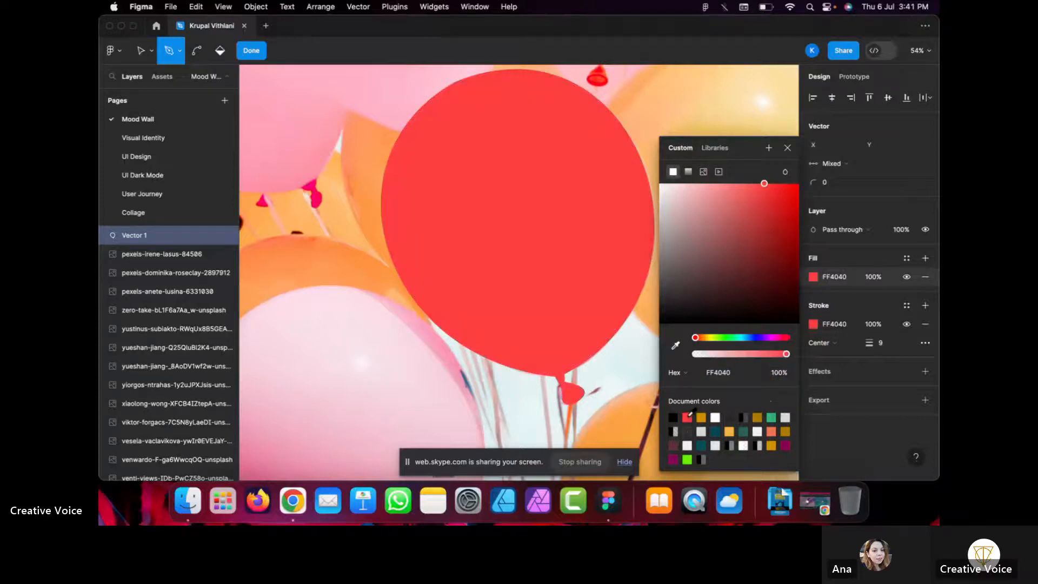
# Draw a straight string with the Pen tool from the knot's tail to the photo's lower edge and finish editing the vector.
pyautogui.scroll(-3, 593, 344)
pyautogui.scroll(10, 593, 344)
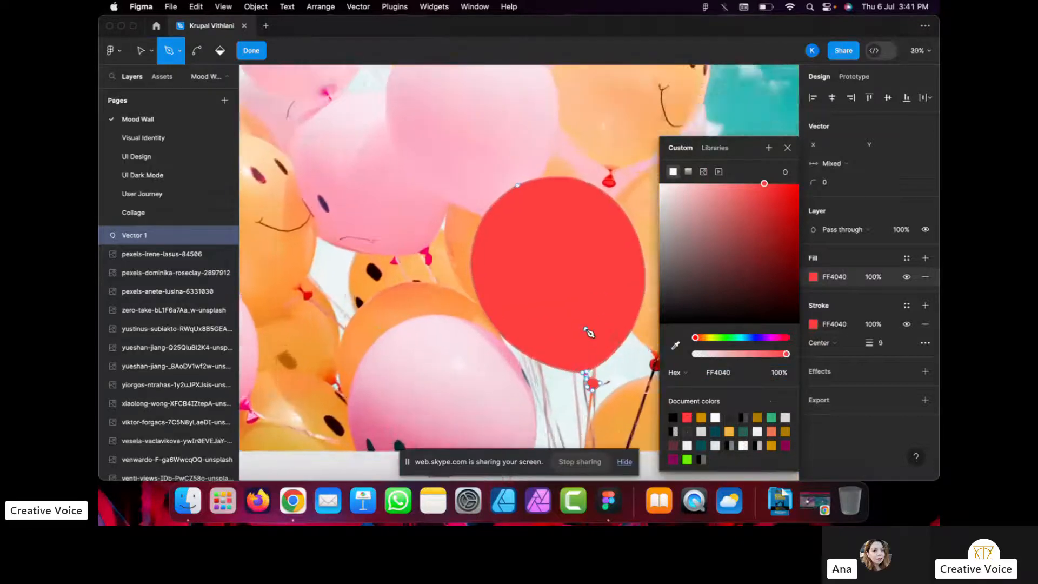
pyautogui.scroll(-2, 590, 333)
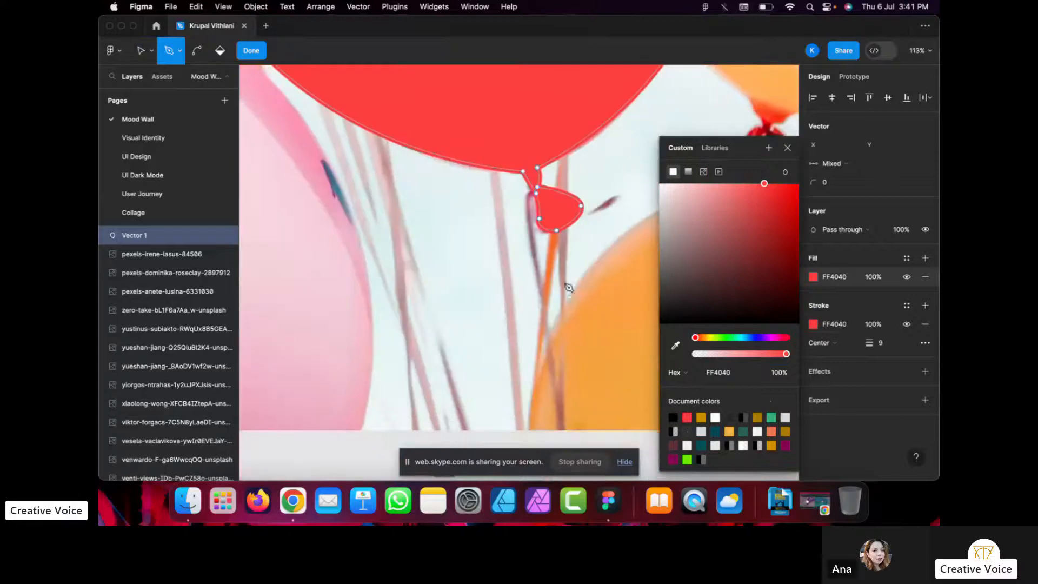
pyautogui.click(556, 228)
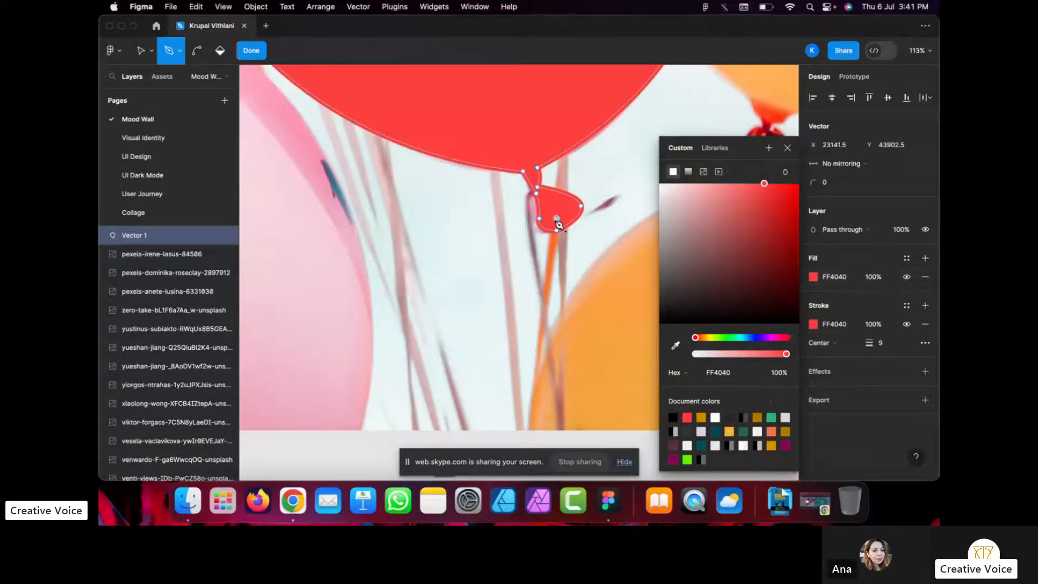
pyautogui.click(528, 432)
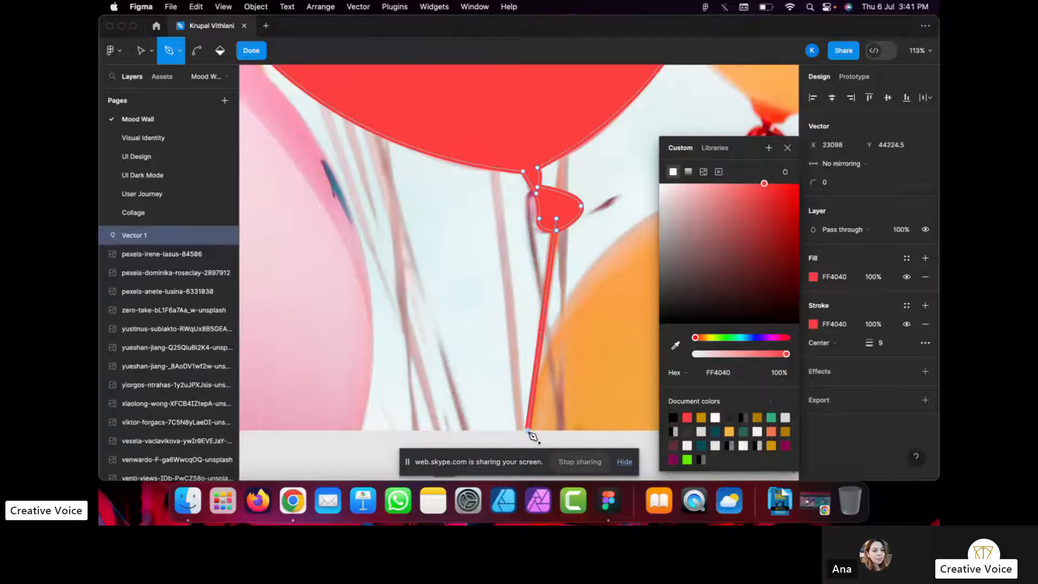
pyautogui.click(788, 148)
pyautogui.scroll(-5, 673, 229)
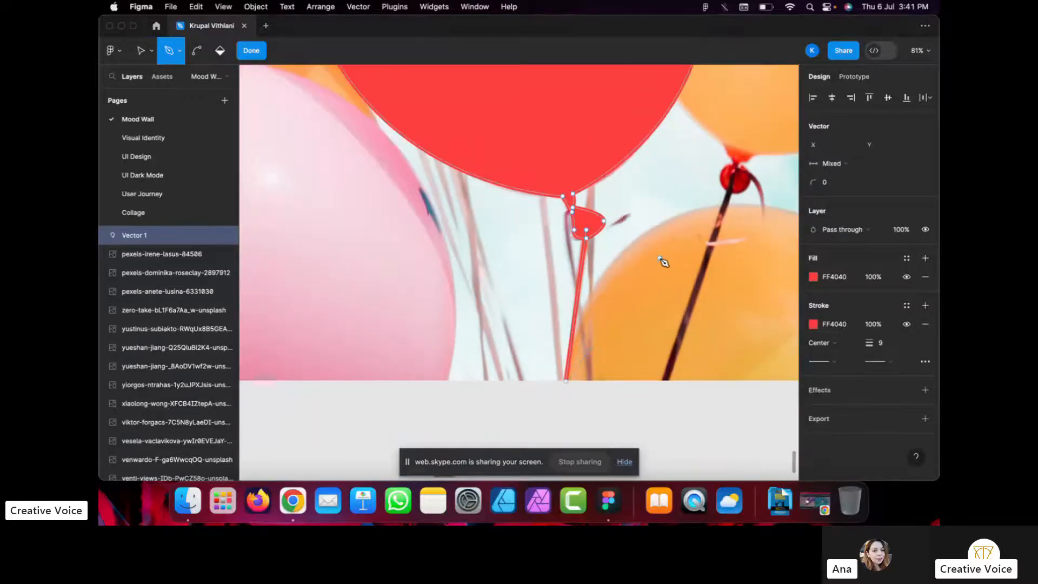
pyautogui.scroll(3, 663, 267)
pyautogui.press('Escape')
# Draw an ellipse about 319 by 424 on the balloon's upper right and set its rotation to 45°.
pyautogui.scroll(-5, 614, 221)
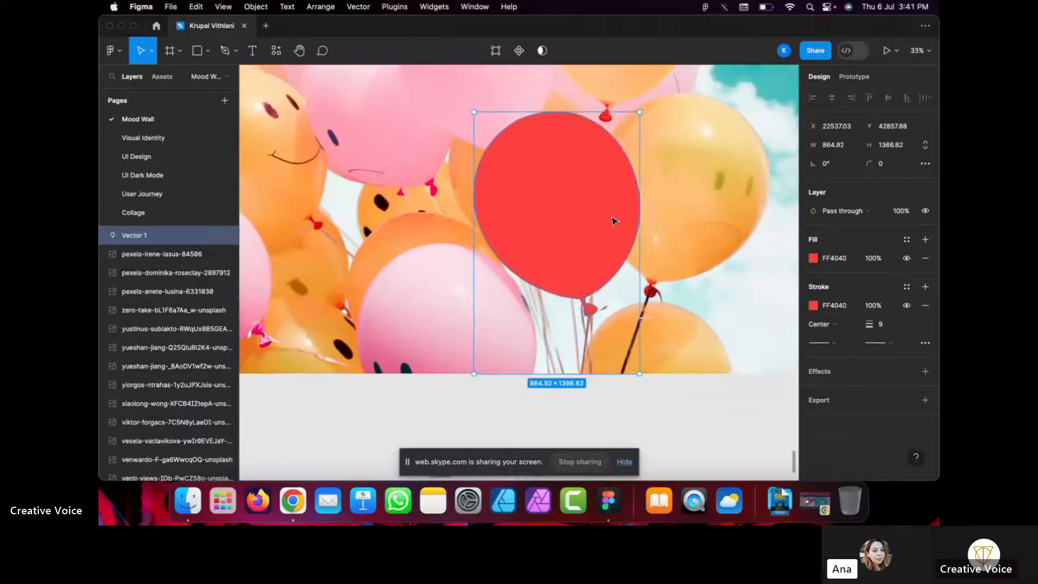
pyautogui.click(210, 51)
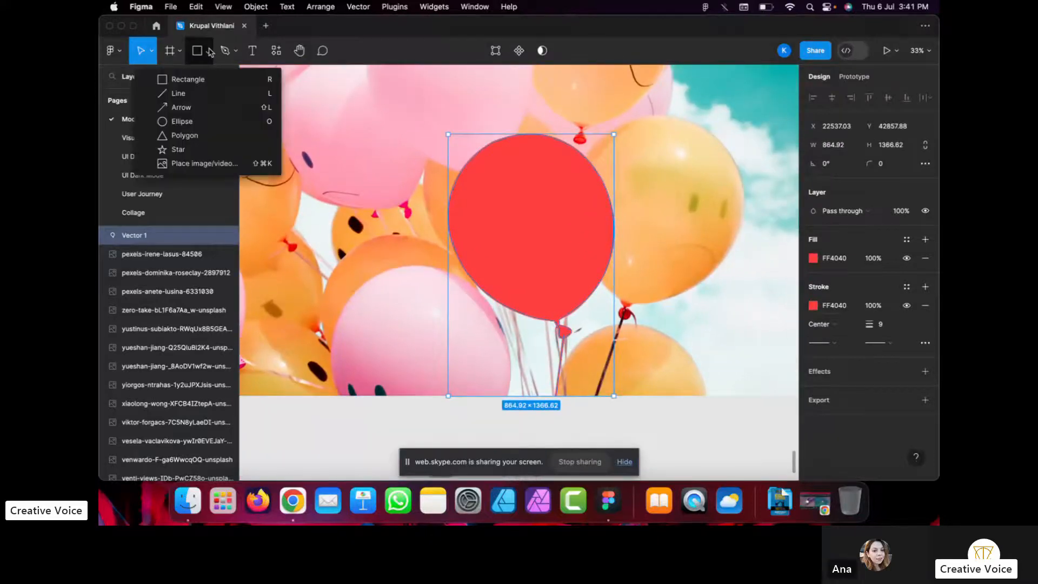
pyautogui.click(191, 122)
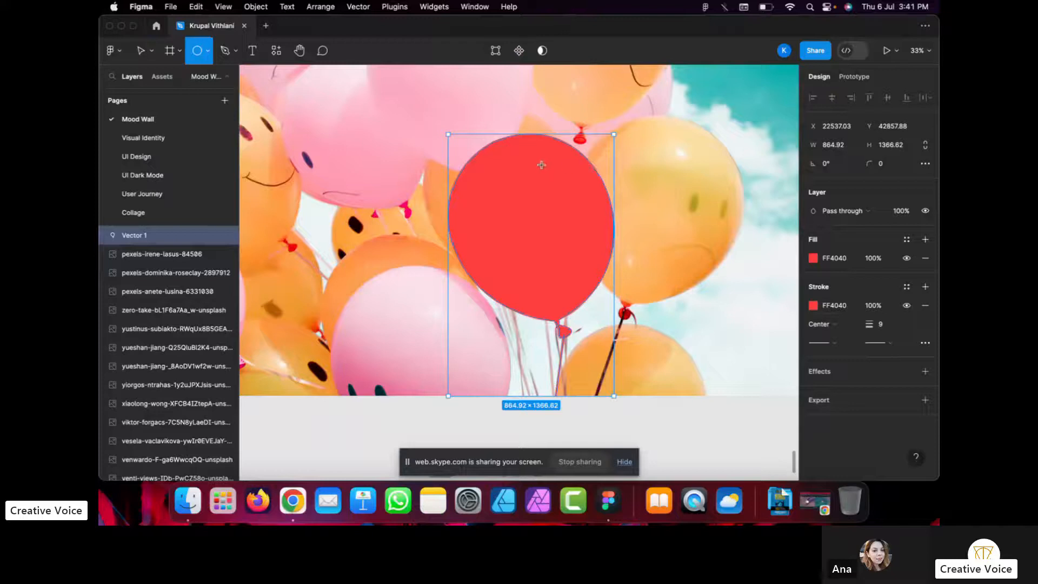
pyautogui.moveTo(541, 164); pyautogui.dragTo(592, 233)
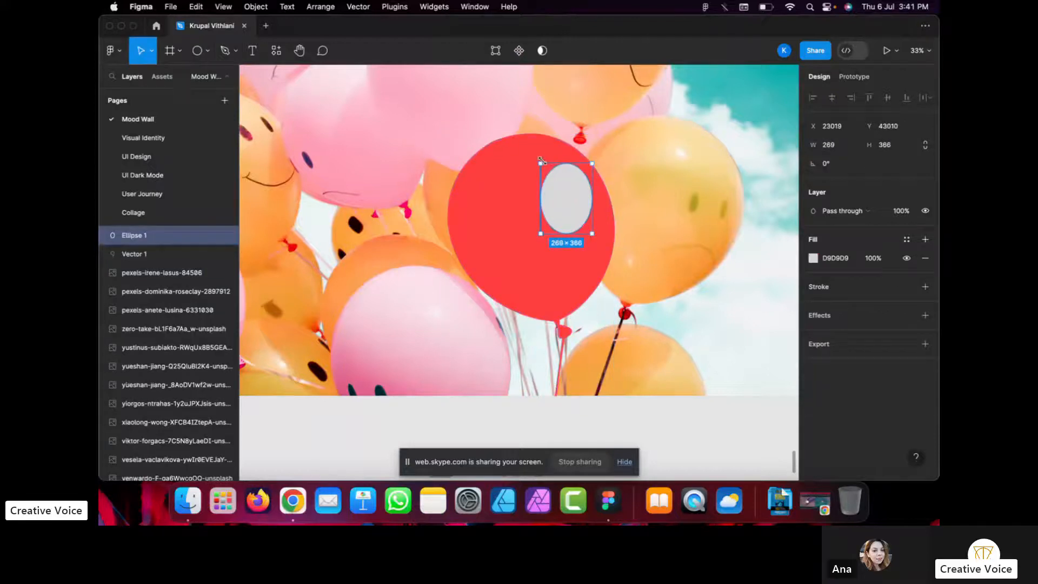
pyautogui.moveTo(539, 161)
pyautogui.mouseDown()
pyautogui.moveTo(529, 166)
pyautogui.moveTo(531, 153)
pyautogui.mouseUp()
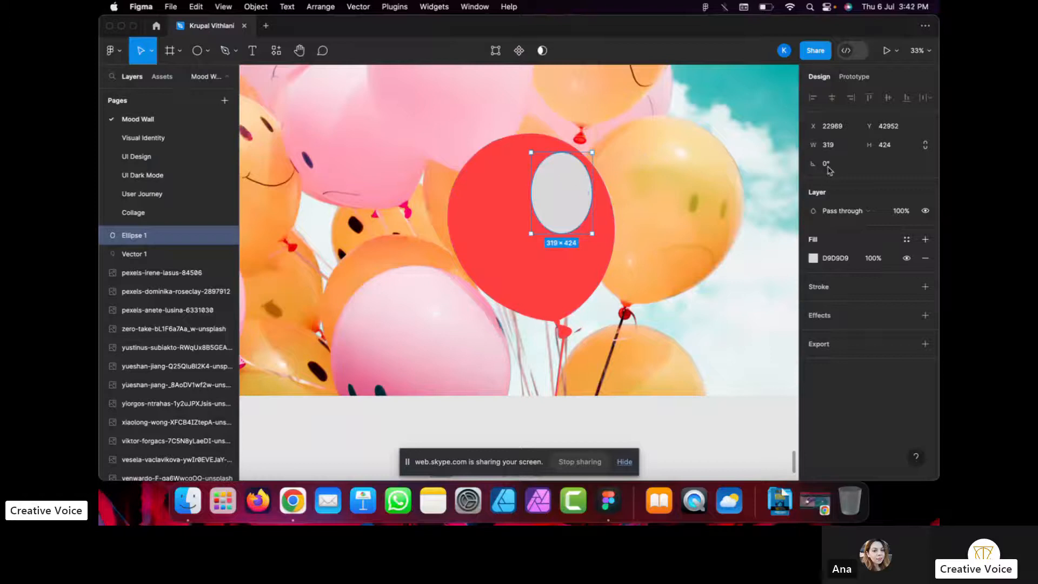
pyautogui.click(848, 165)
pyautogui.write('45')
pyautogui.press('Return')
# Add a smaller copy of the ellipse, about 50 by 70 at 45°, just below the large ellipse's lower-right end.
pyautogui.keyDown('ctrl'); pyautogui.scroll(5, 575, 218); pyautogui.keyUp('ctrl')
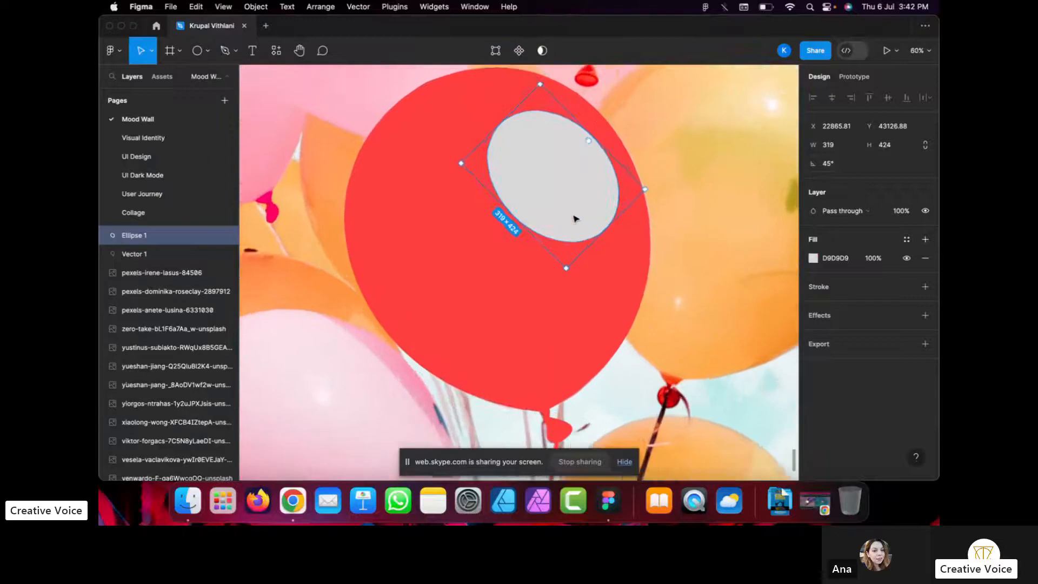
pyautogui.scroll(-2, 575, 218)
pyautogui.moveTo(566, 258); pyautogui.dragTo(586, 225)
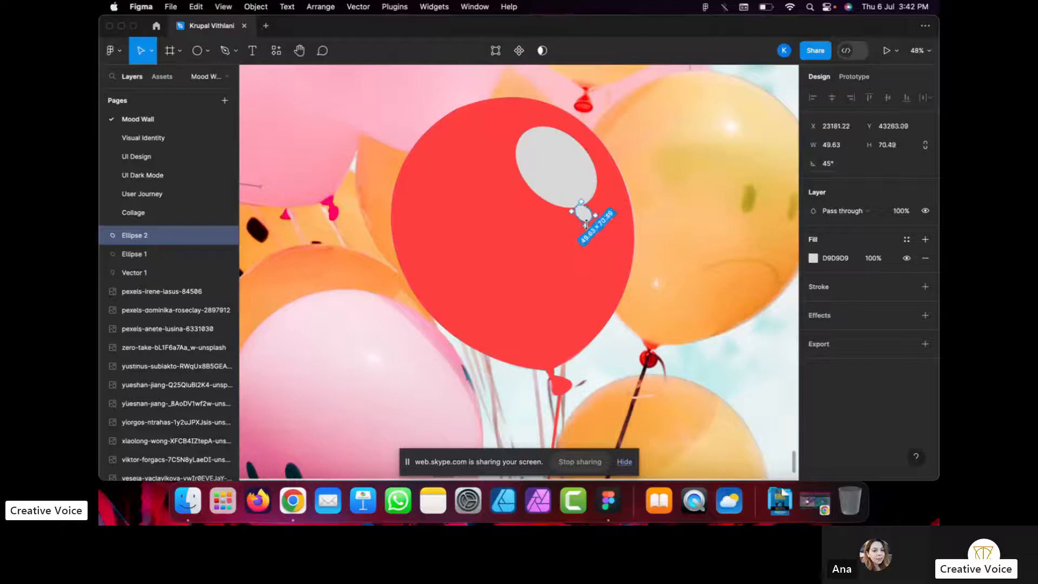
# Edit the large highlight ellipse's points, pulling in its left curve handle and flattening its lower-left edge, and finish the vector editing.
pyautogui.click(576, 181)
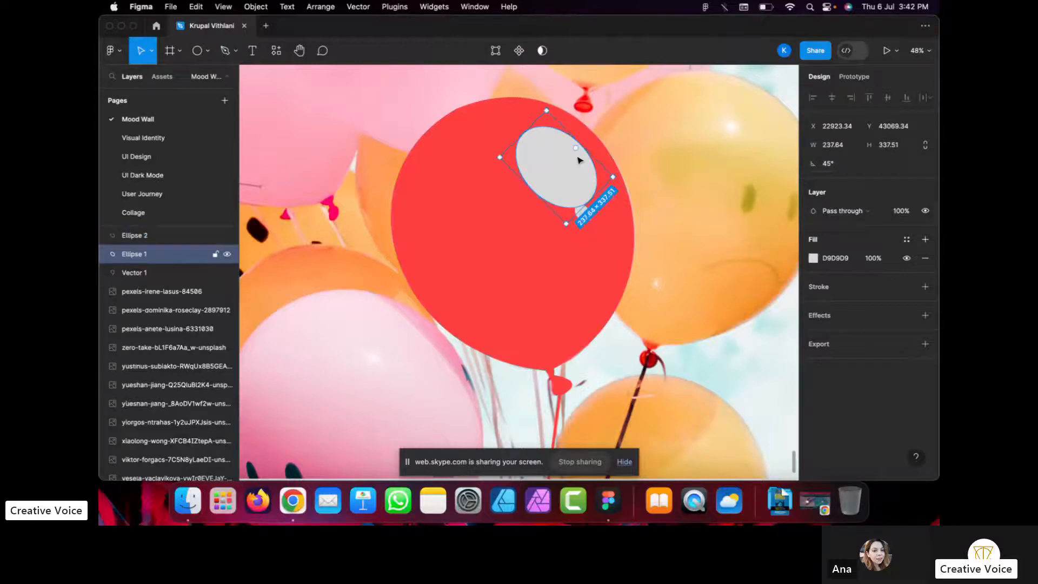
pyautogui.doubleClick(560, 179)
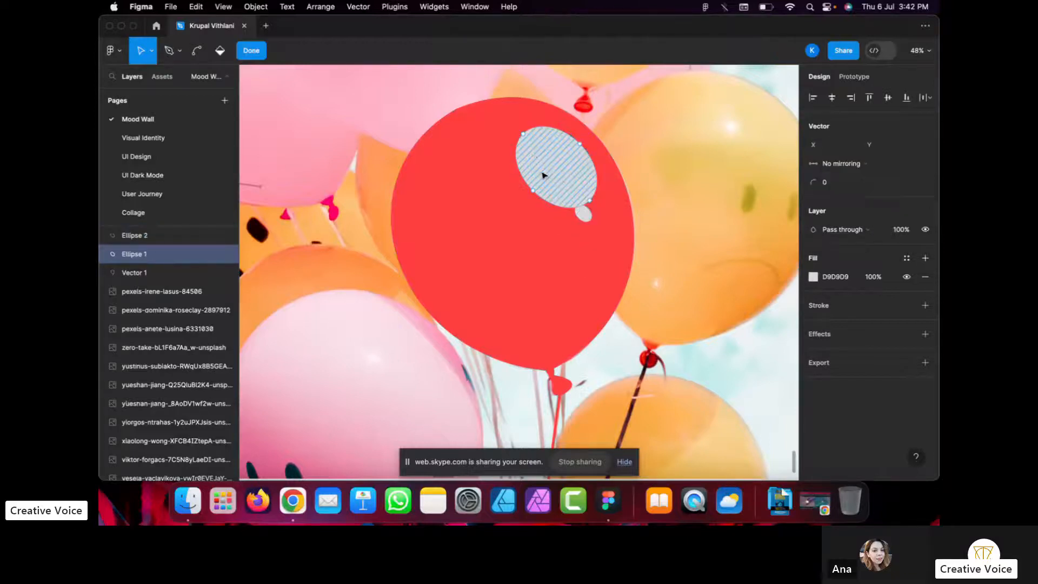
pyautogui.click(534, 191)
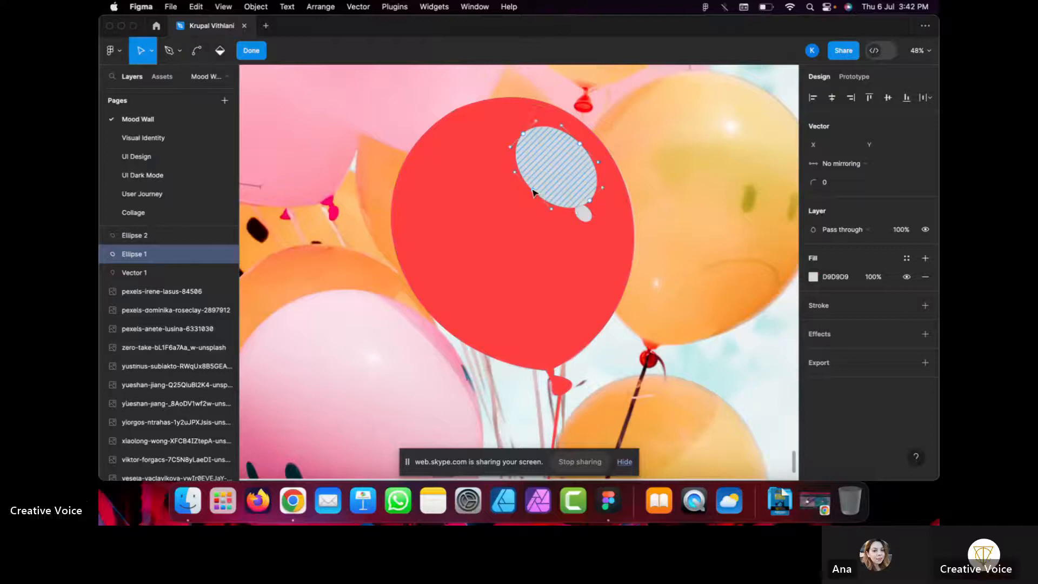
pyautogui.moveTo(533, 191); pyautogui.dragTo(530, 198)
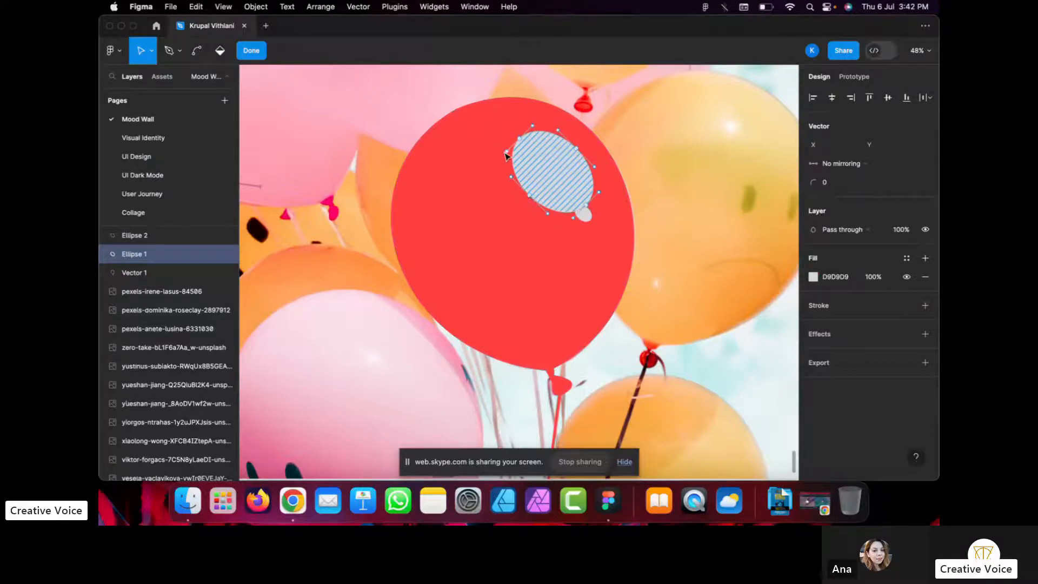
pyautogui.moveTo(506, 157); pyautogui.dragTo(520, 159)
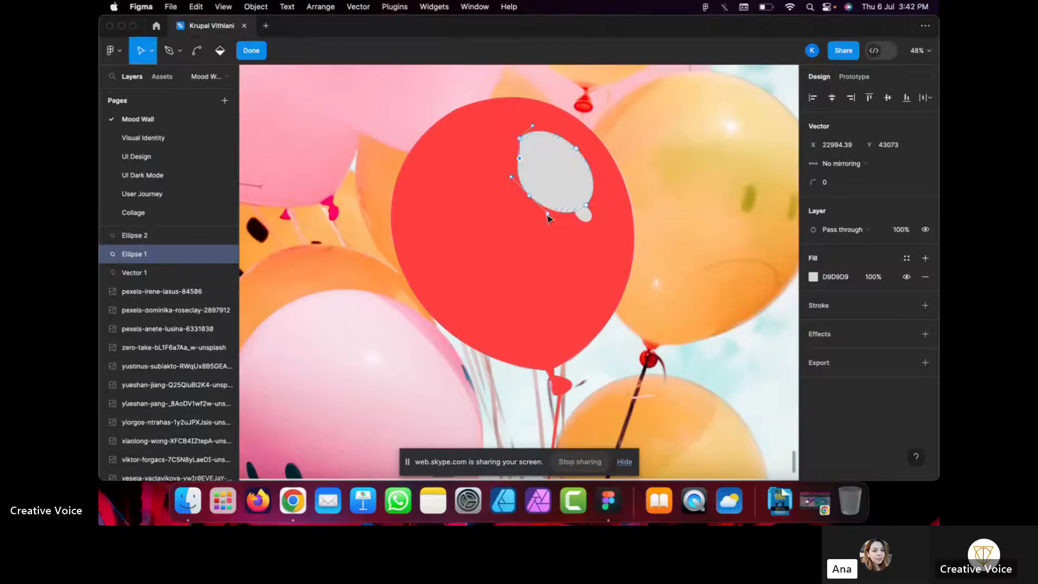
pyautogui.moveTo(548, 214); pyautogui.dragTo(545, 208)
pyautogui.scroll(3, 597, 227)
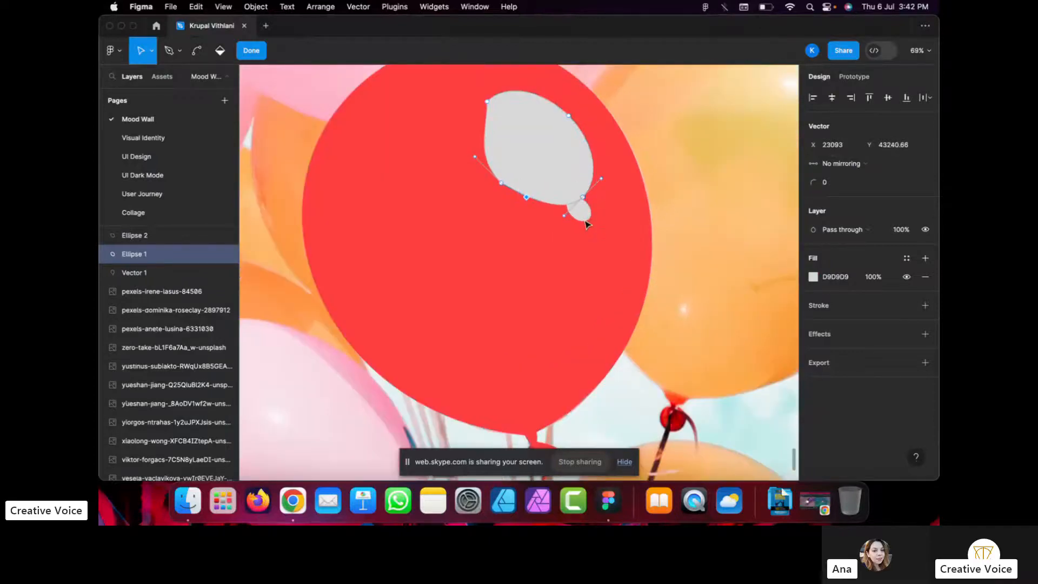
pyautogui.press('Escape')
# Set the fill color of both the large and the small highlight ellipse to FFFFFF.
pyautogui.scroll(-5, 587, 221)
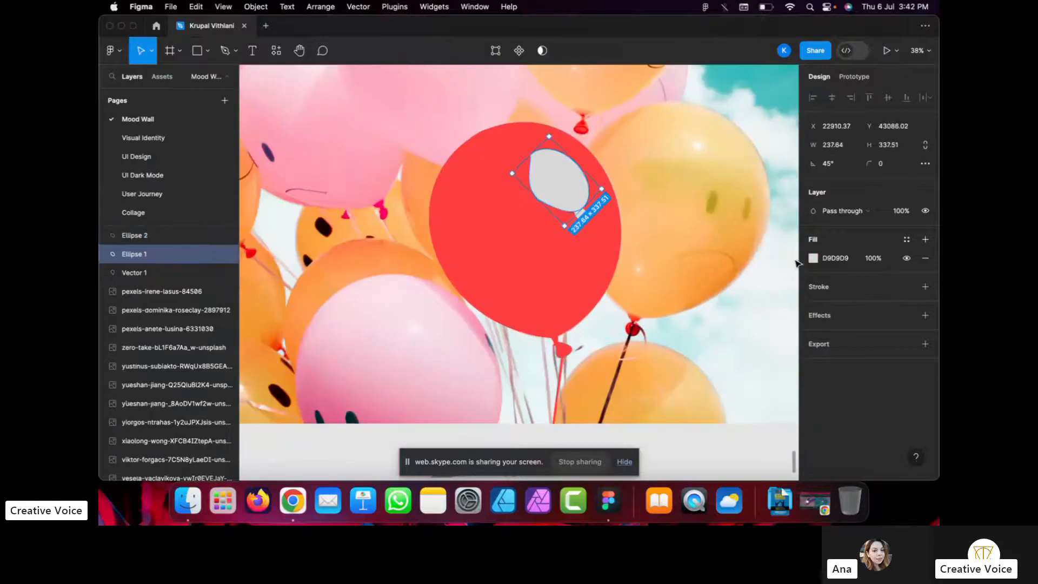
pyautogui.click(808, 259)
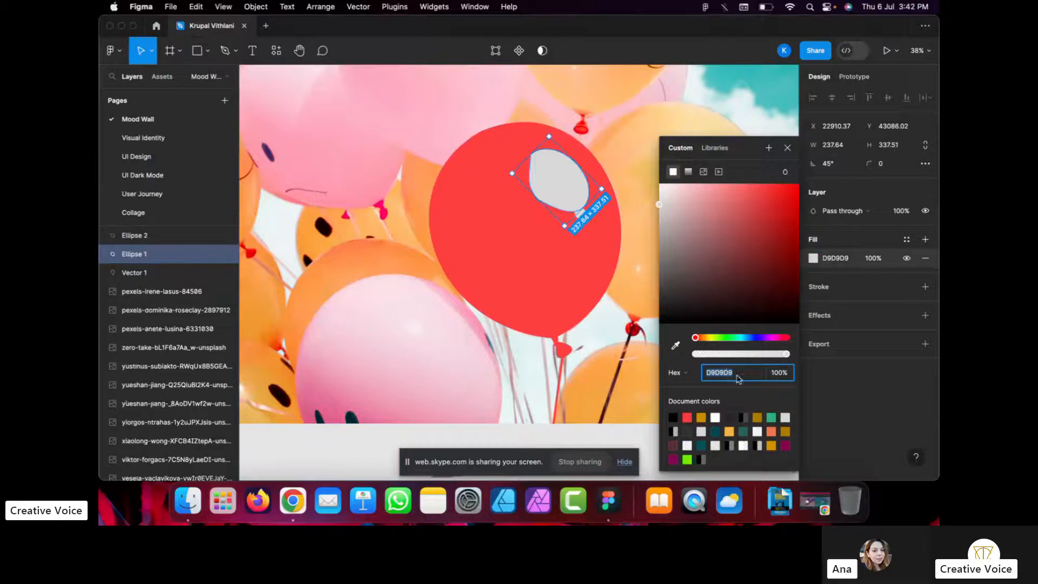
pyautogui.write('fff')
pyautogui.press('Return')
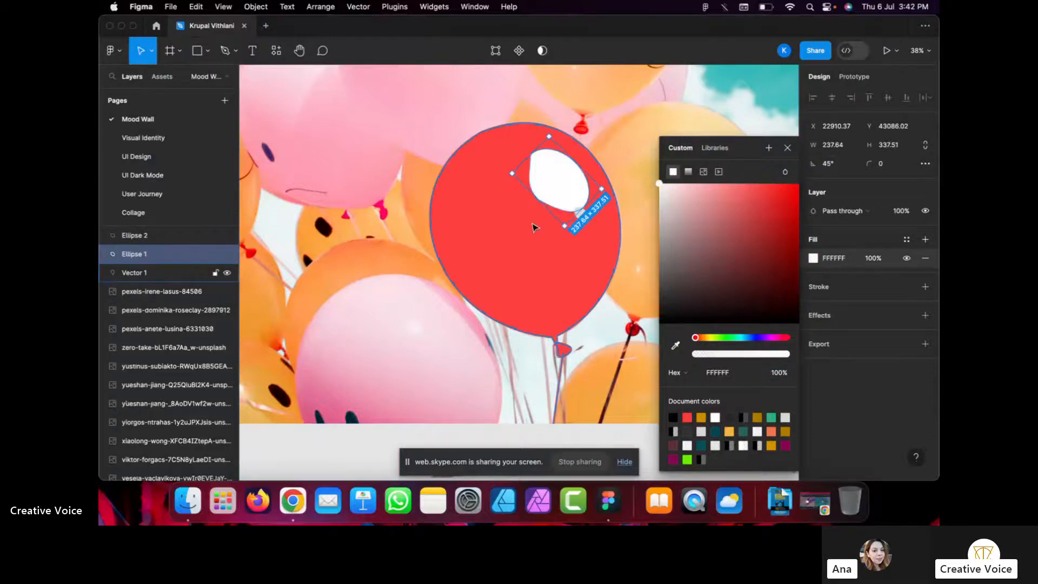
pyautogui.scroll(5, 652, 211)
pyautogui.click(652, 211)
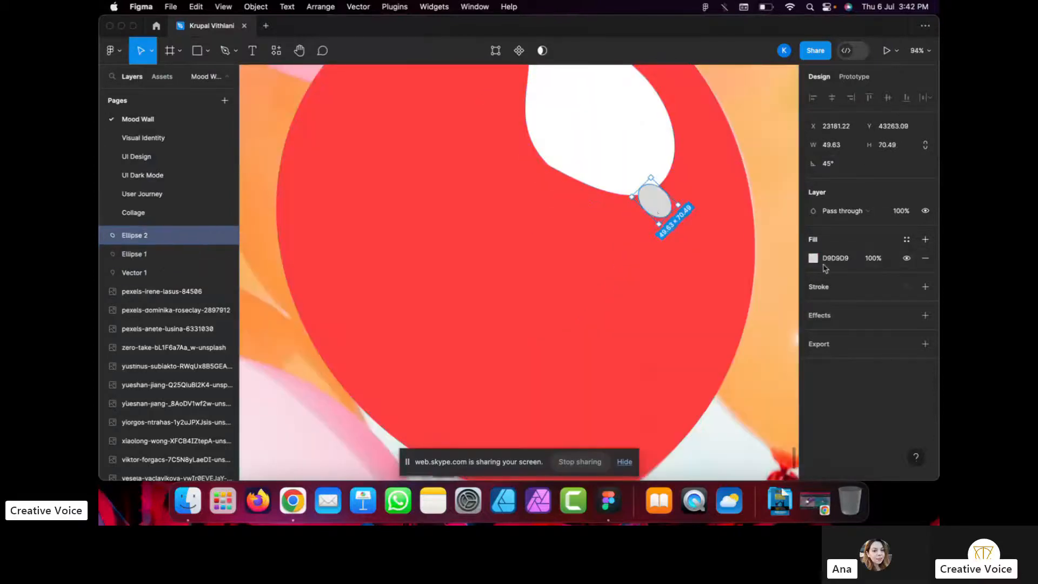
pyautogui.click(854, 258)
pyautogui.write('fff')
pyautogui.press('Return')
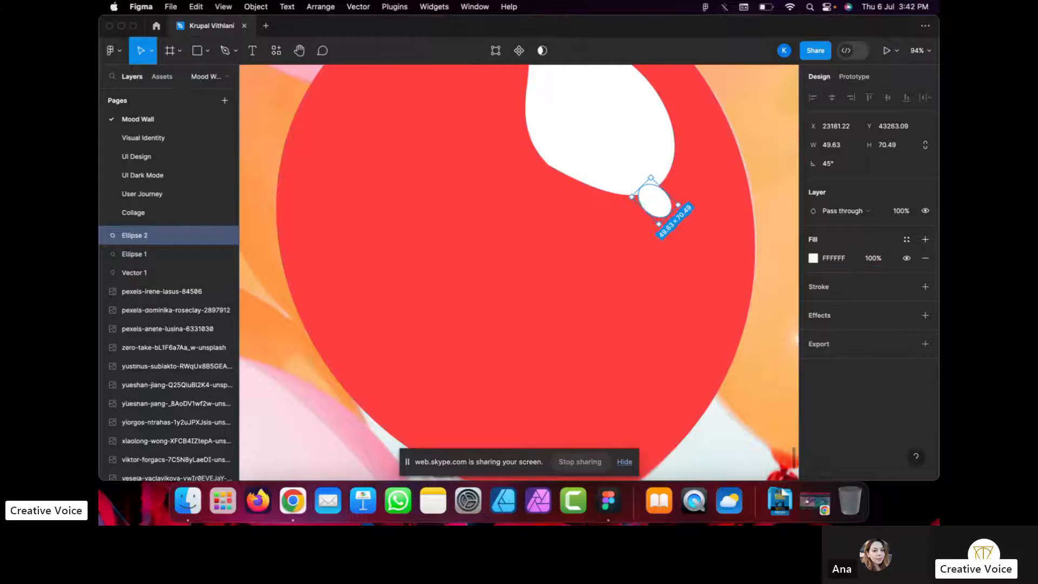
# Lower the fill opacity of the large and the small white highlight ellipses to 10% each.
pyautogui.keyDown('shift'); pyautogui.click(622, 104); pyautogui.keyUp('shift')
pyautogui.keyDown('shift'); pyautogui.click(660, 200); pyautogui.keyUp('shift')
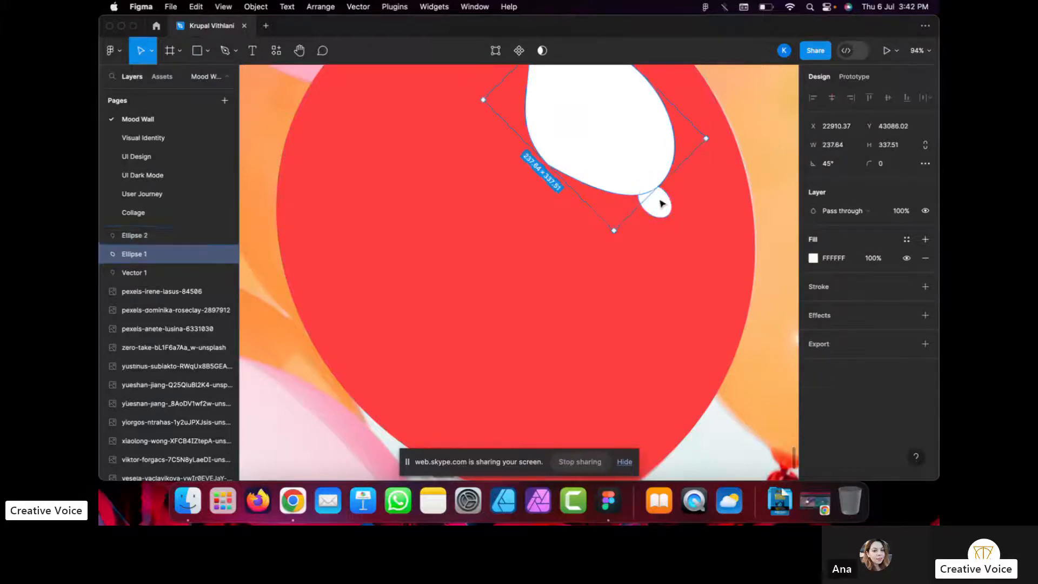
pyautogui.keyDown('shift'); pyautogui.click(166, 237); pyautogui.keyUp('shift')
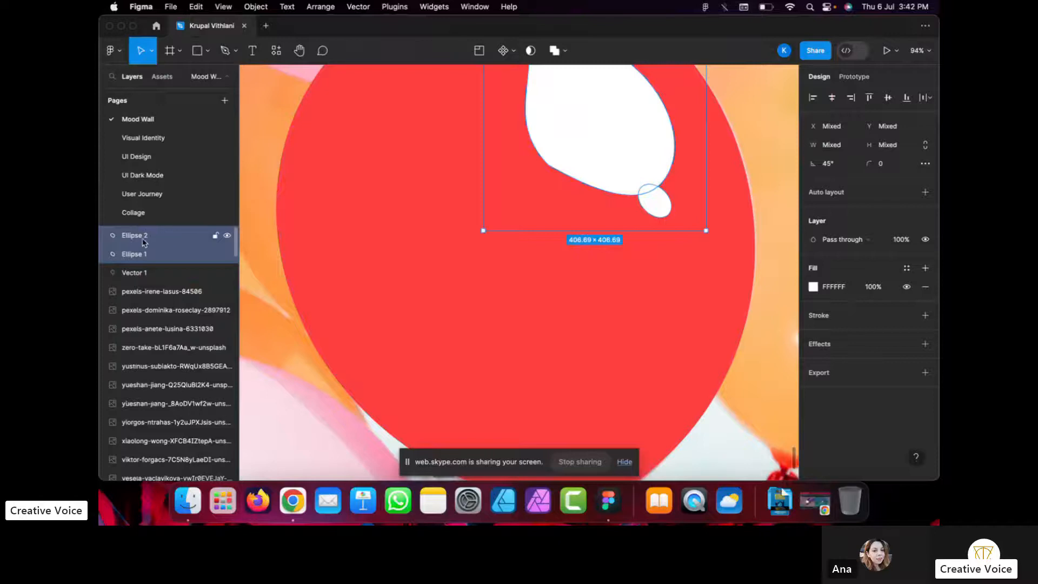
pyautogui.click(751, 152)
pyautogui.click(645, 155)
pyautogui.click(884, 259)
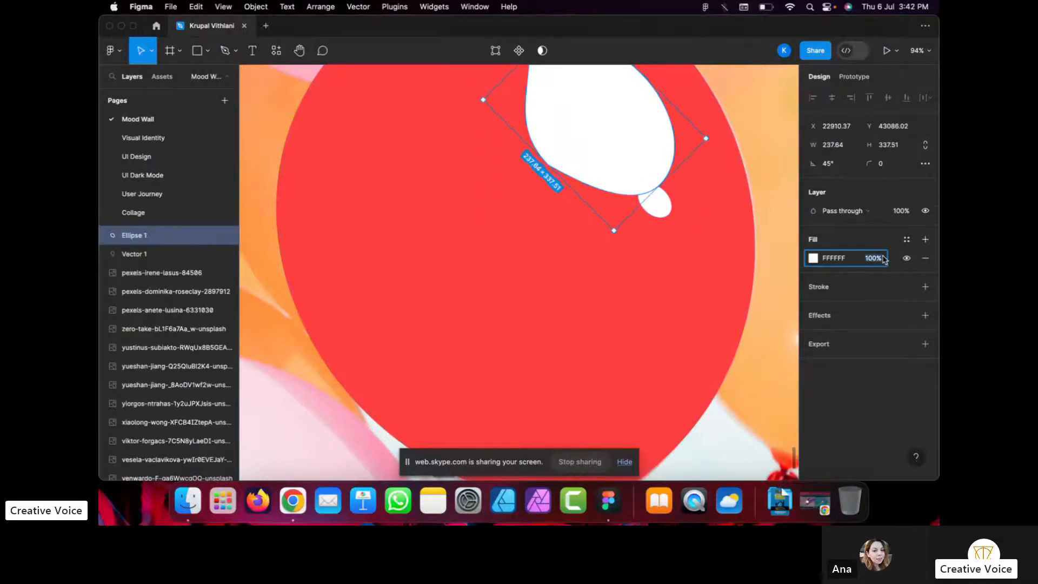
pyautogui.write('10')
pyautogui.press('Return')
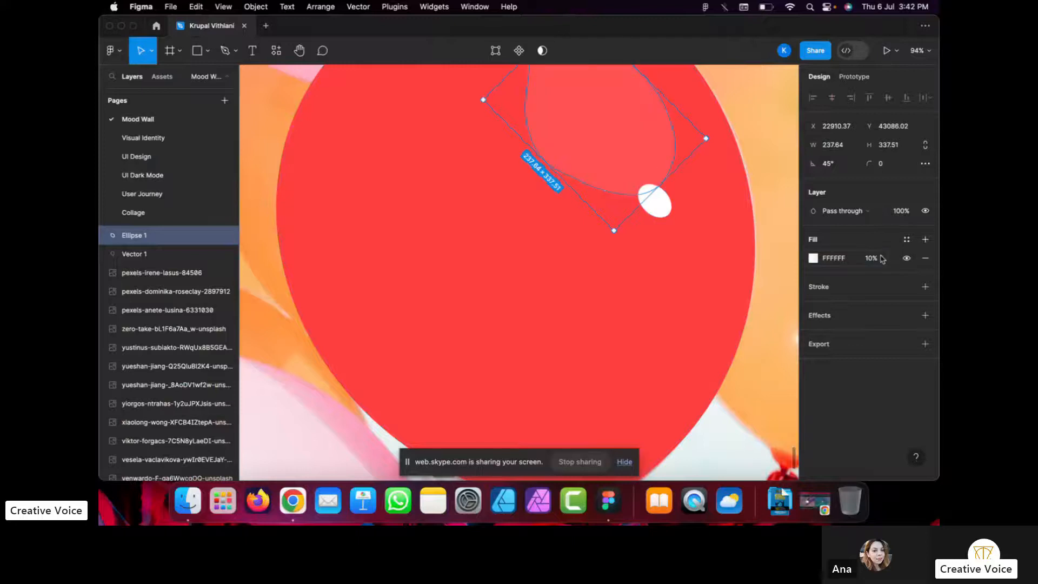
pyautogui.click(665, 210)
pyautogui.click(883, 259)
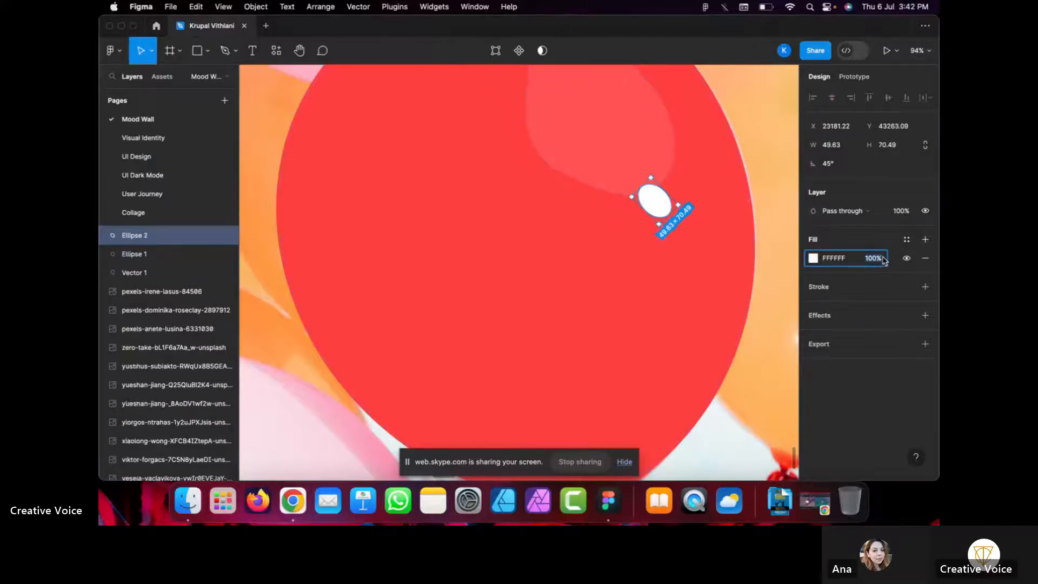
pyautogui.write('10')
pyautogui.press('Return')
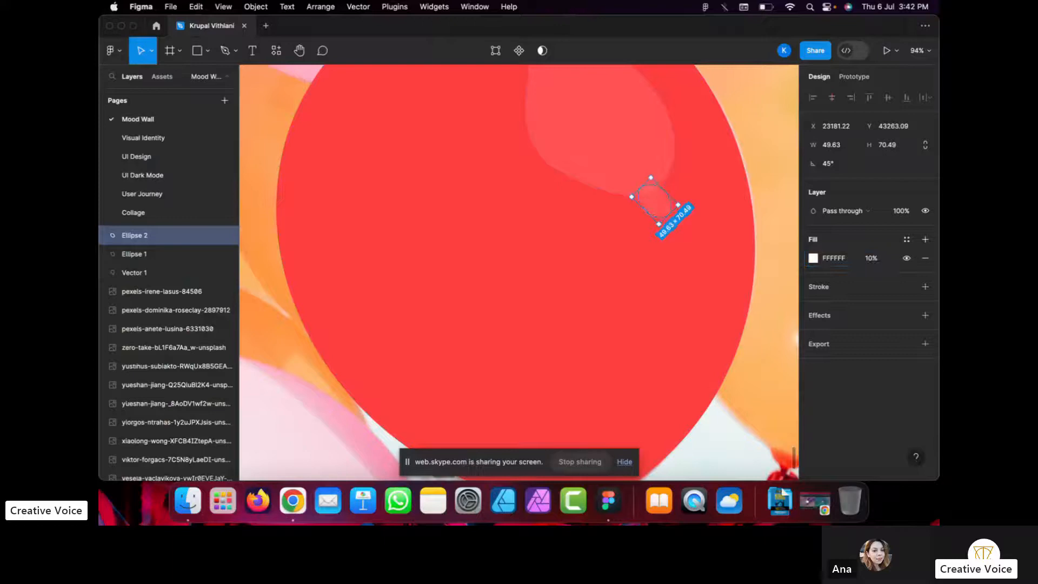
# Move the small highlight ellipse slightly down and right of the large one, to about X 23199, Y 43275.
pyautogui.click(744, 262)
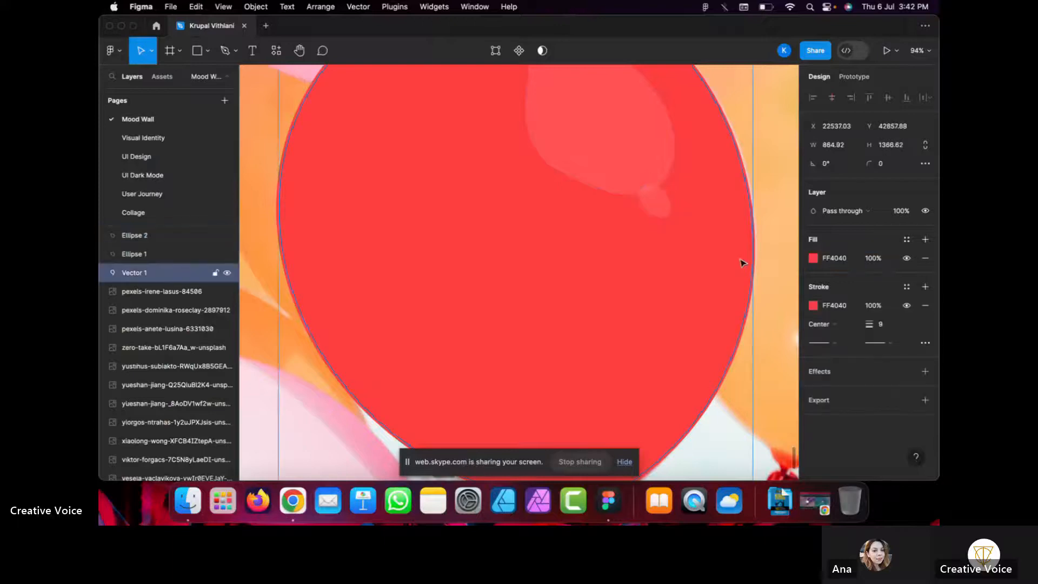
pyautogui.moveTo(667, 211)
pyautogui.mouseDown()
pyautogui.moveTo(682, 215)
pyautogui.moveTo(662, 222)
pyautogui.moveTo(663, 209)
pyautogui.moveTo(672, 213)
pyautogui.mouseUp()
pyautogui.press('super+z')
pyautogui.click(658, 205)
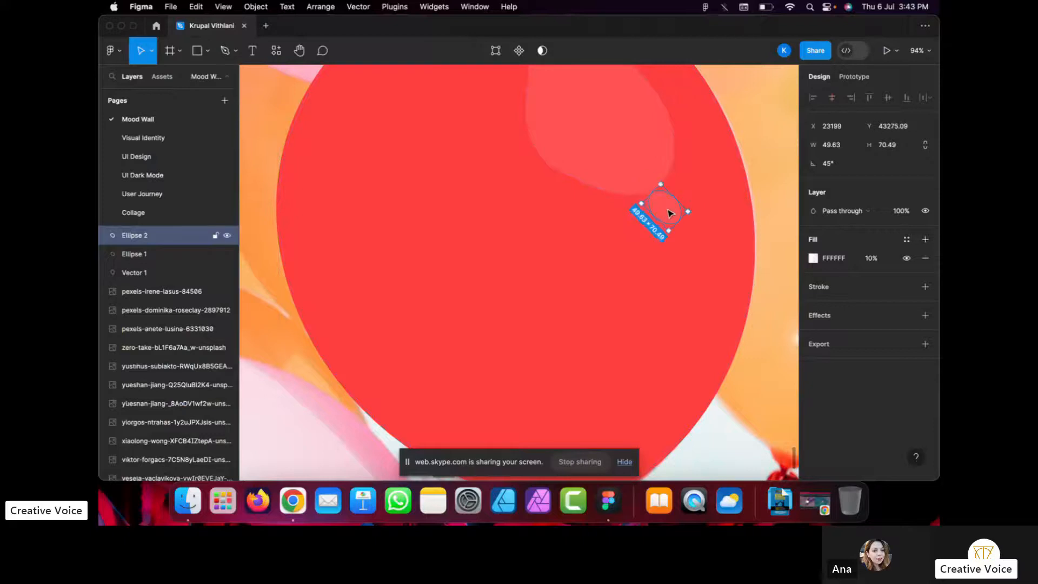
# Delete the balloon photo lying behind the red vector balloon.
pyautogui.scroll(-5, 669, 211)
pyautogui.scroll(-3, 668, 211)
pyautogui.click(742, 188)
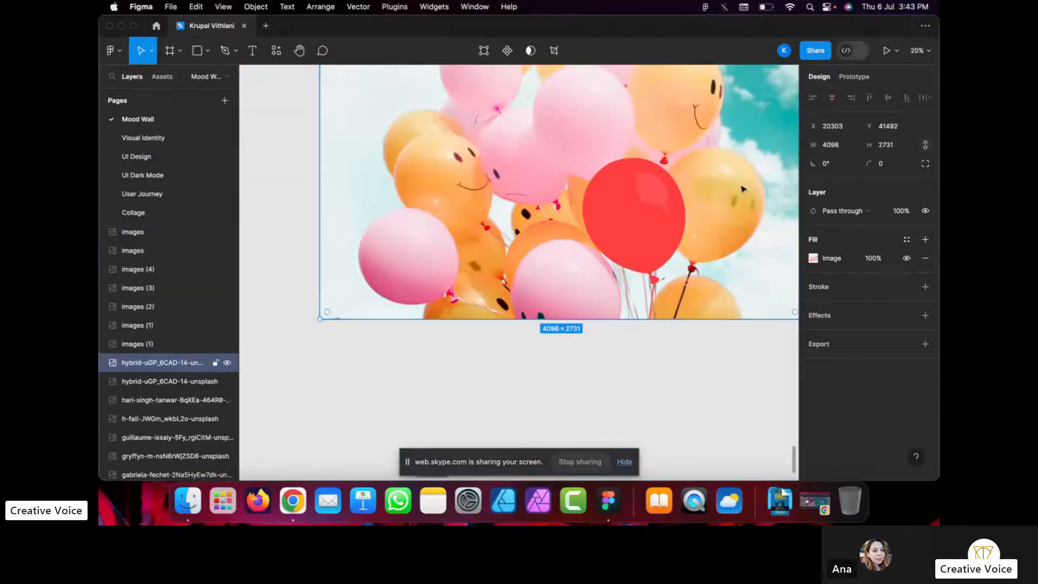
pyautogui.press('Delete')
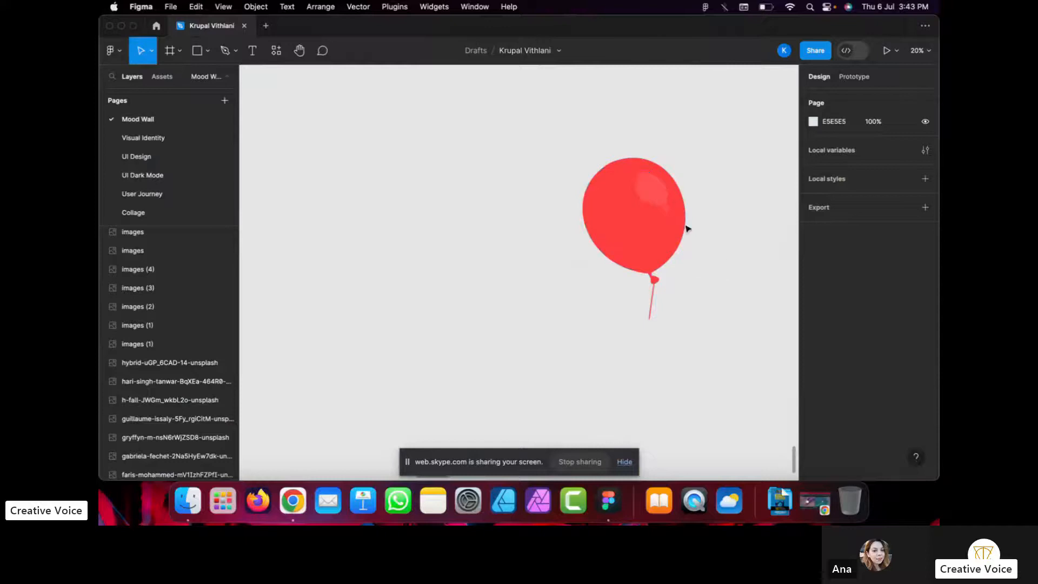
# Narrow the large highlight ellipse to a width of about 179, keeping its length and 45° angle.
pyautogui.scroll(3, 705, 198)
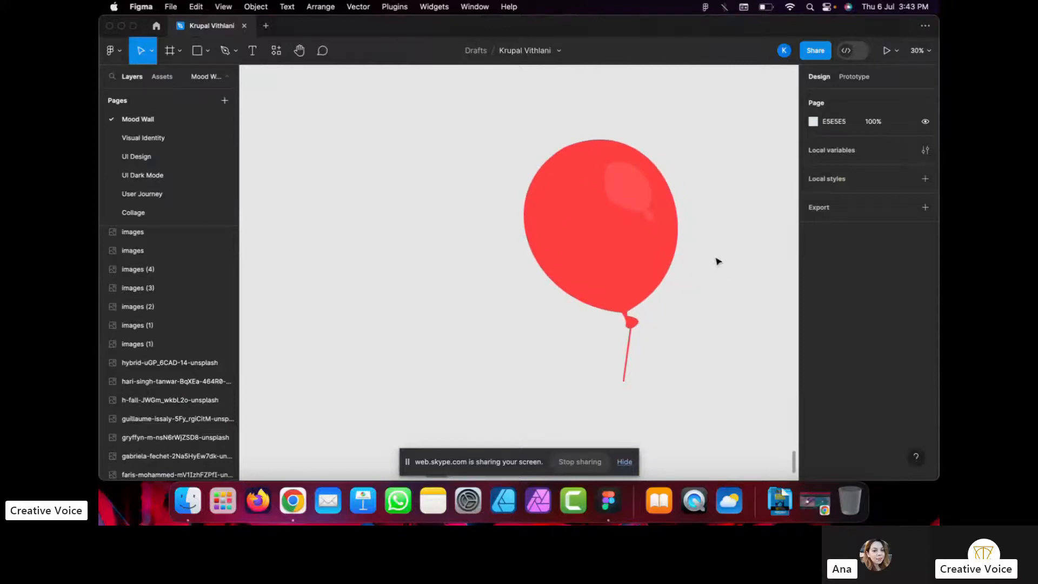
pyautogui.click(641, 195)
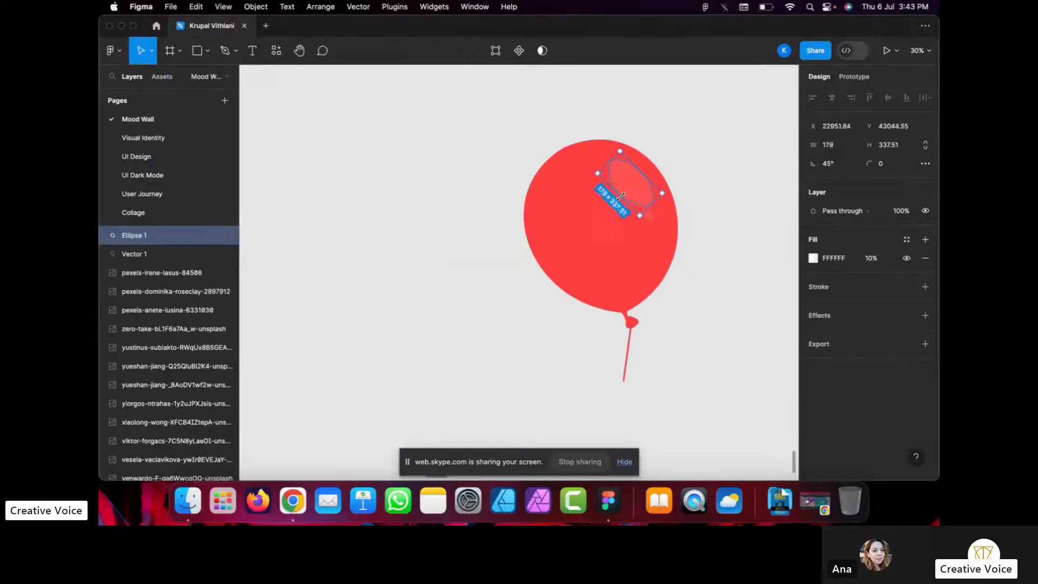
pyautogui.click(726, 181)
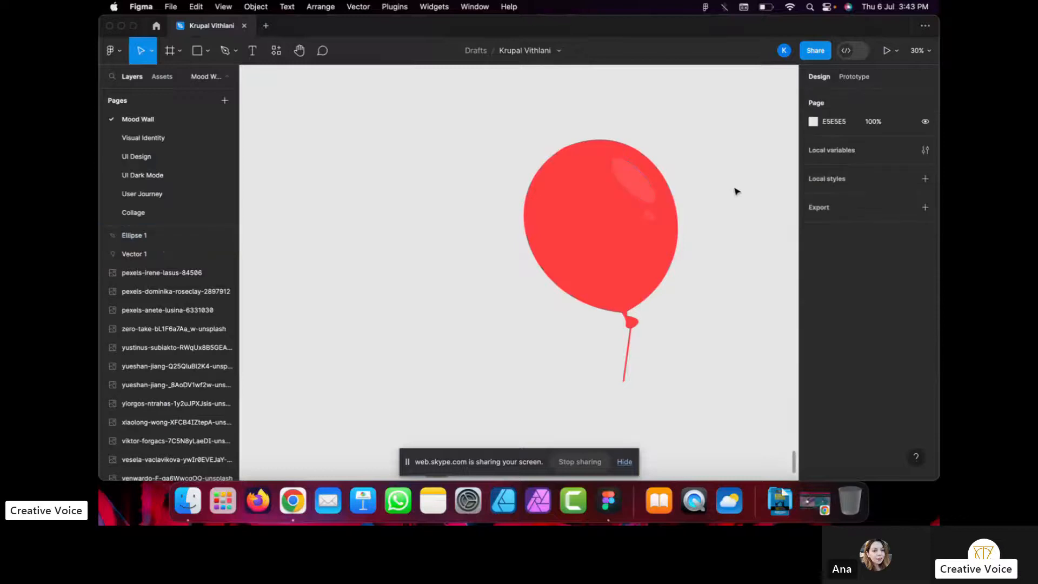
# Move the small highlight ellipse up and right so it meets the large highlight's lower-right end.
pyautogui.scroll(5, 719, 240)
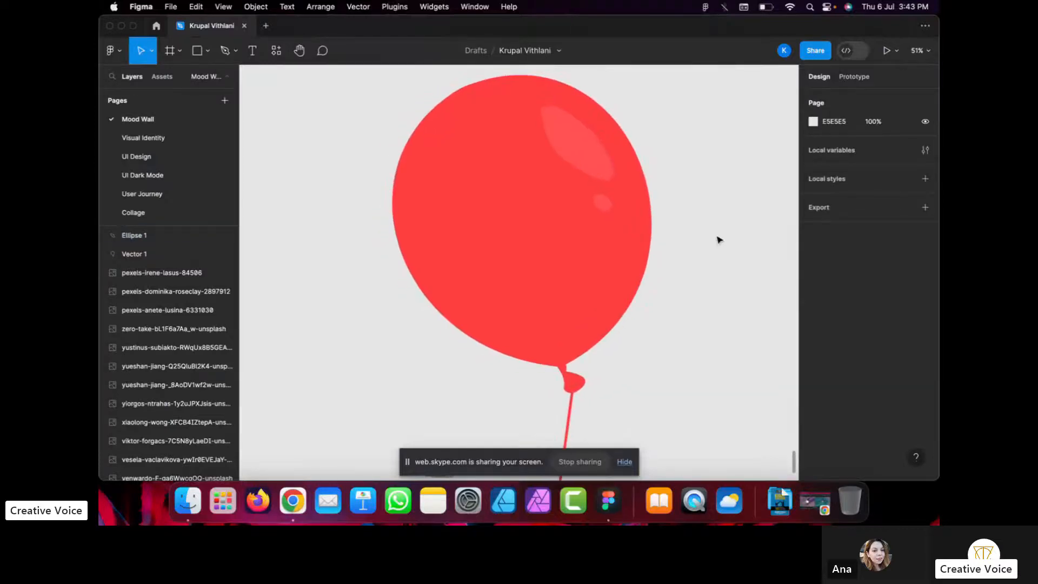
pyautogui.moveTo(603, 202); pyautogui.dragTo(617, 191)
pyautogui.click(689, 184)
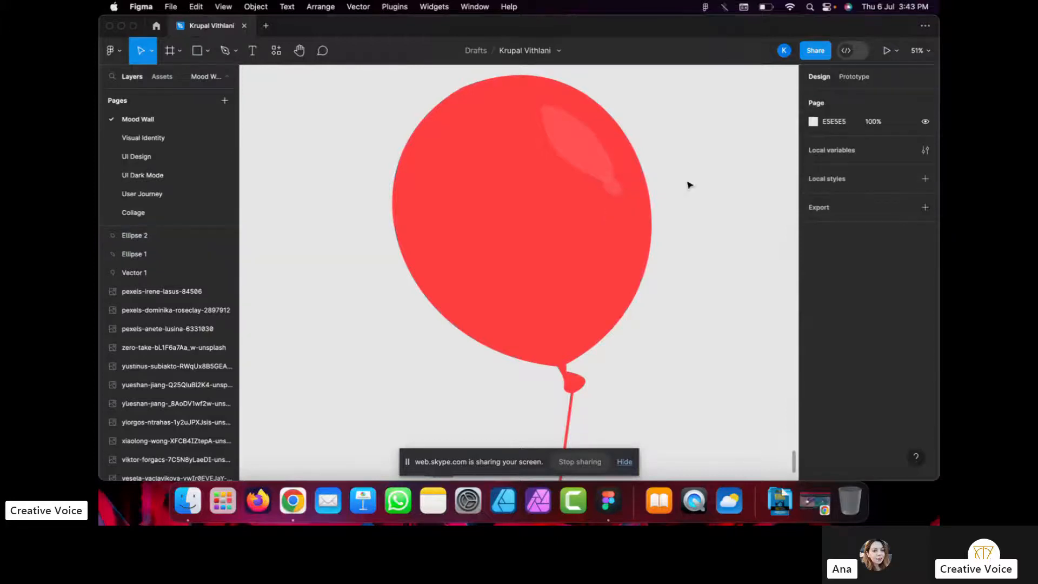
# Edit the balloon vector and lengthen the string downward by moving its end point to about X 23115.5, Y 45671.
pyautogui.scroll(-5, 688, 185)
pyautogui.scroll(3, 688, 185)
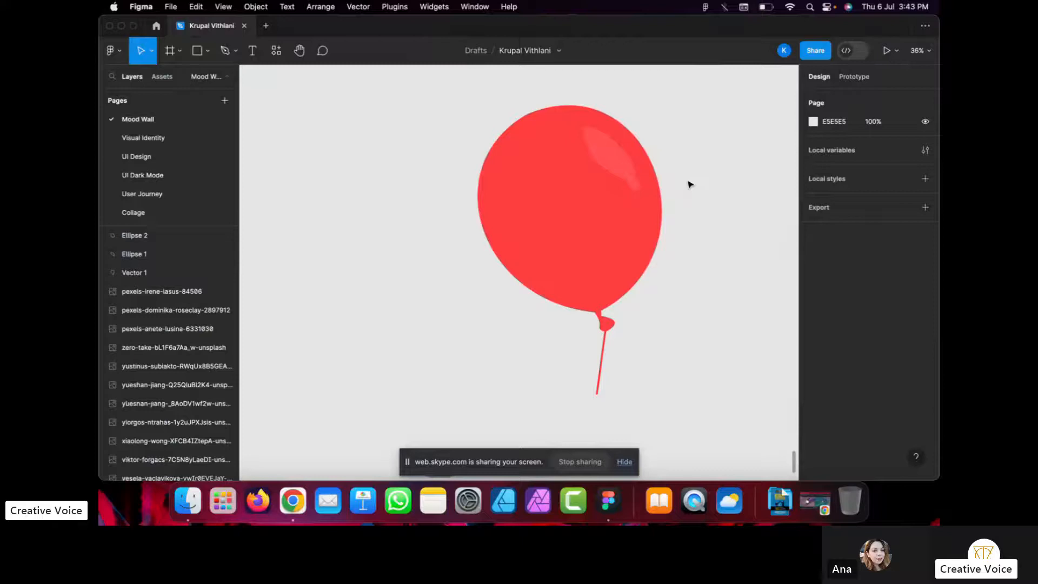
pyautogui.scroll(-4, 691, 248)
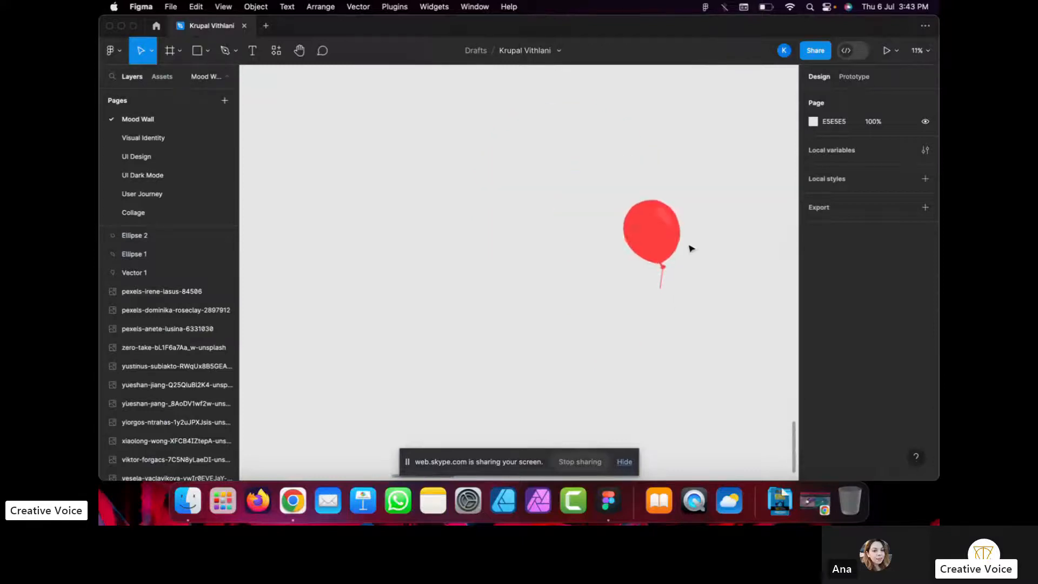
pyautogui.scroll(1, 685, 252)
pyautogui.click(648, 284)
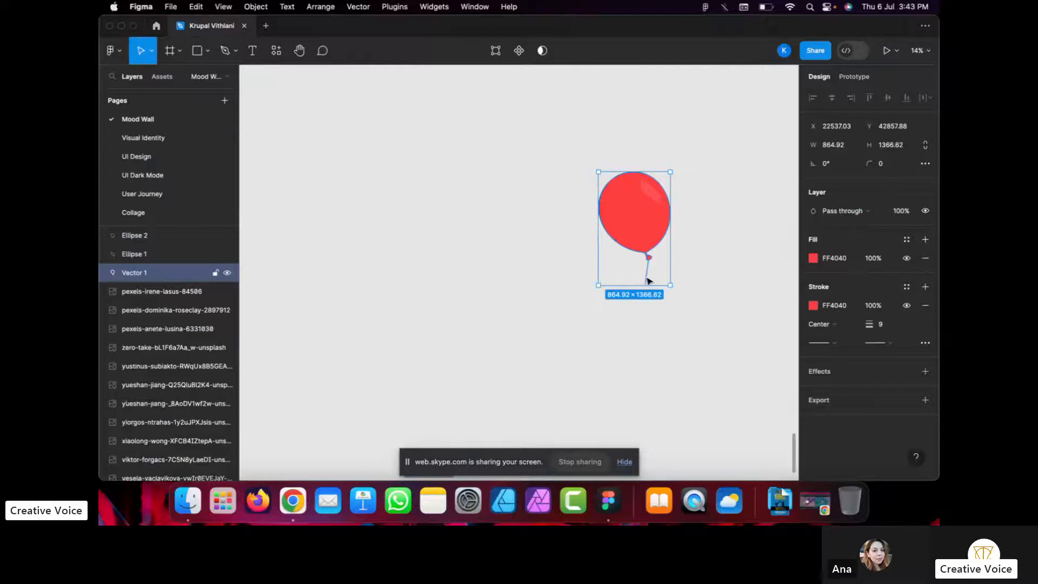
pyautogui.doubleClick(647, 279)
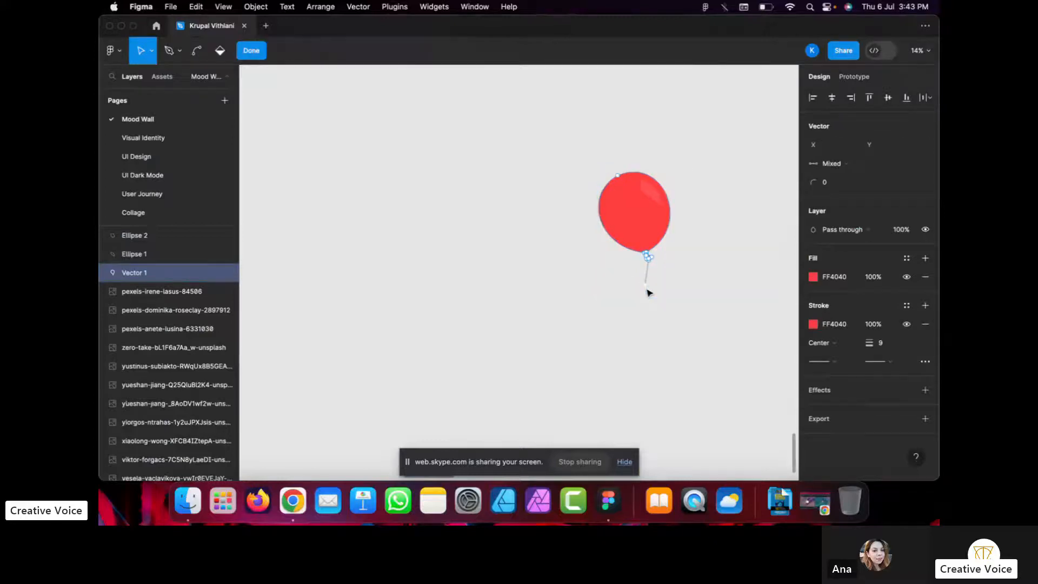
pyautogui.click(647, 290)
pyautogui.moveTo(646, 289); pyautogui.dragTo(649, 413)
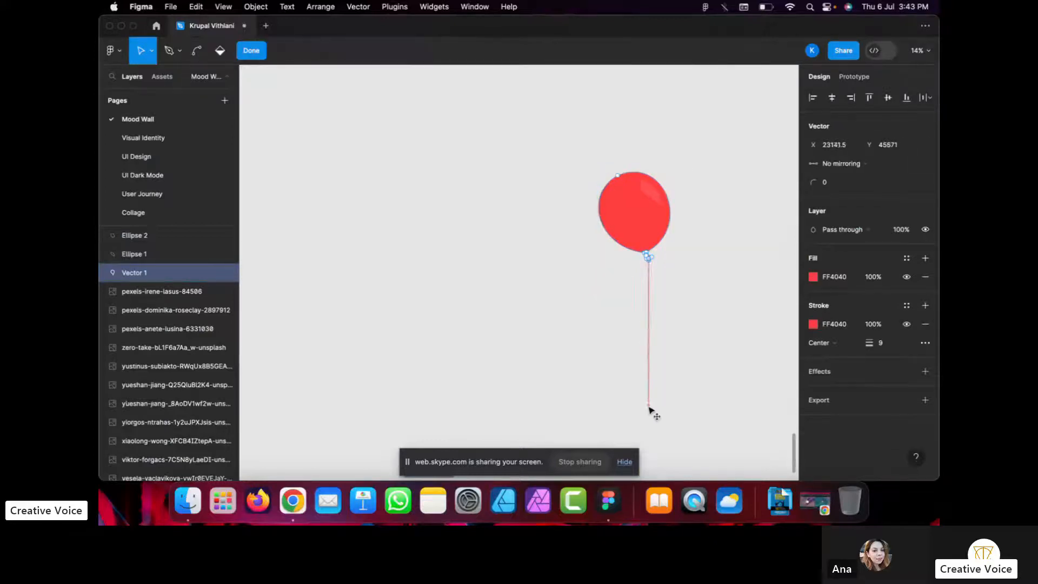
pyautogui.moveTo(649, 332)
pyautogui.mouseDown()
pyautogui.moveTo(629, 338)
pyautogui.moveTo(640, 338)
pyautogui.mouseUp()
# Curve the string into a gentle S shape with the Bend tool and finish editing the vector.
pyautogui.click(193, 52)
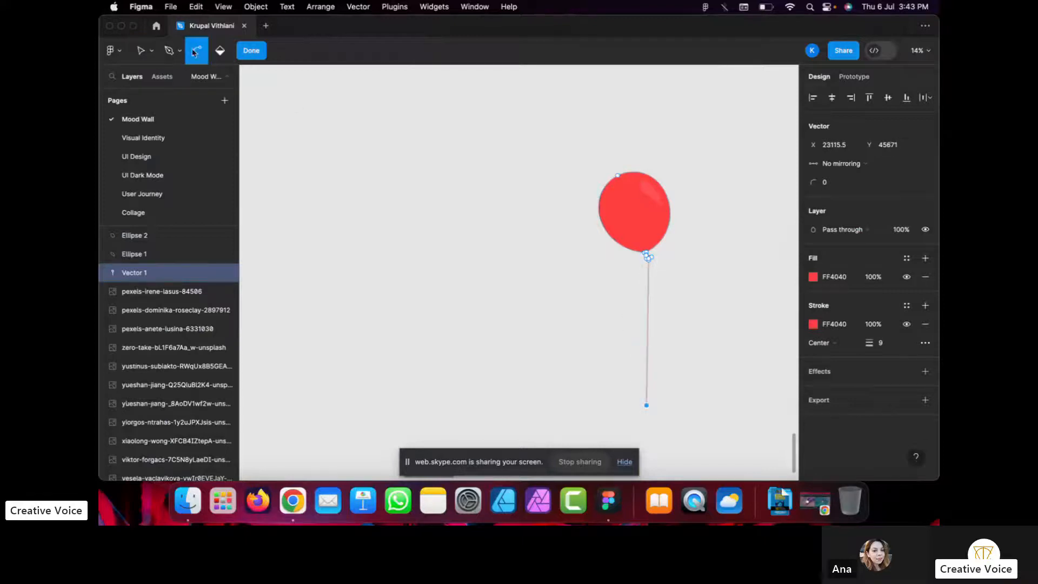
pyautogui.moveTo(649, 327)
pyautogui.mouseDown()
pyautogui.moveTo(629, 330)
pyautogui.moveTo(663, 333)
pyautogui.mouseUp()
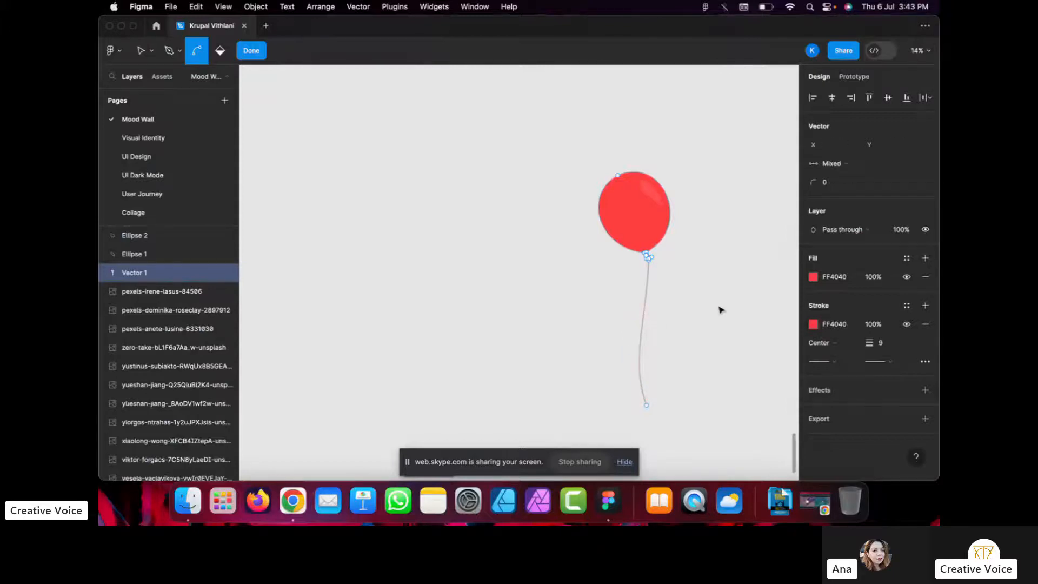
pyautogui.press('Escape')
pyautogui.press('Escape')
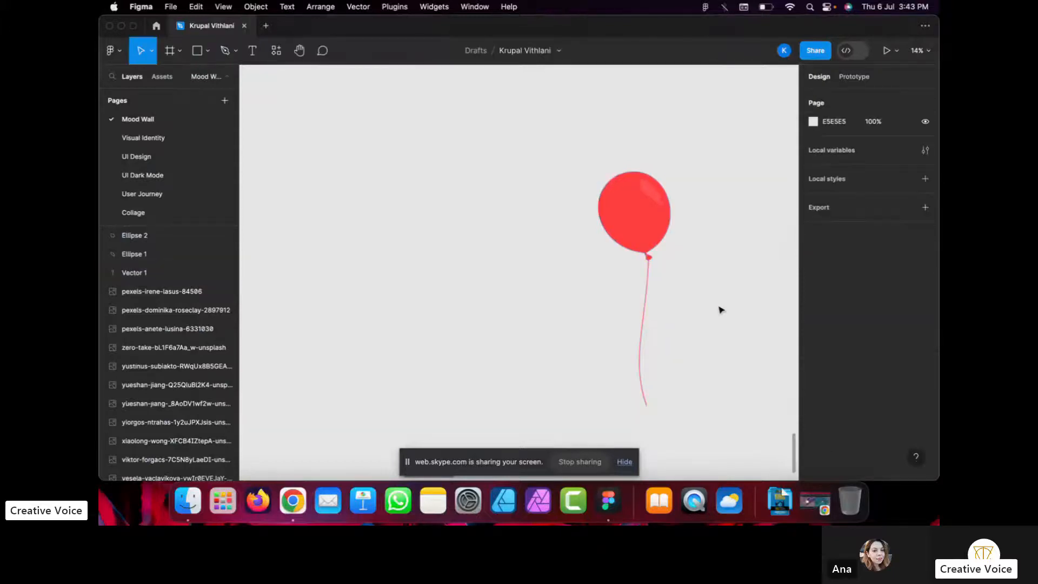
pyautogui.scroll(-3, 719, 309)
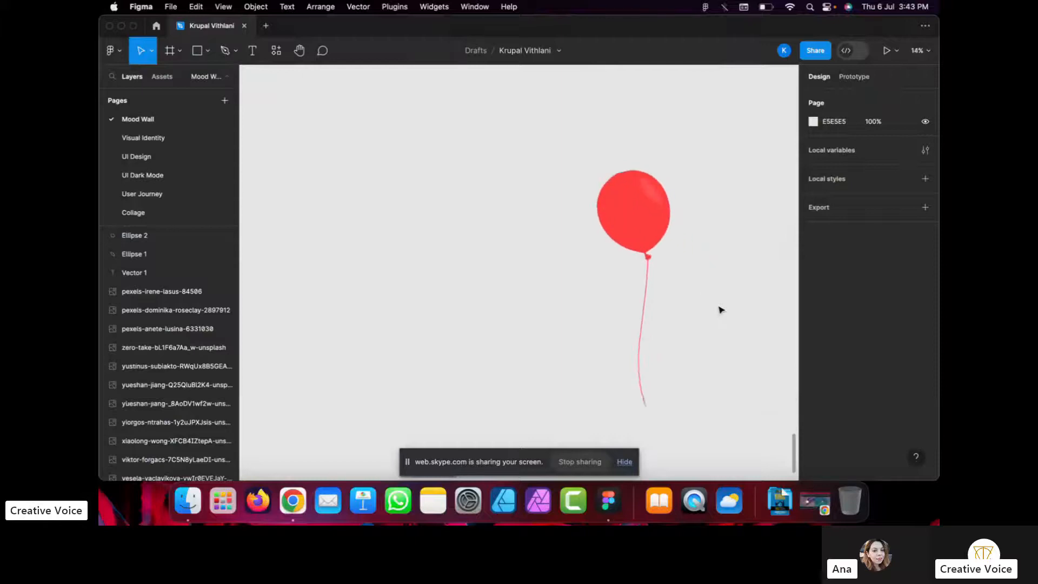
# Duplicate the complete balloon three times, placing copies to its upper left, farther left at the same height, and to its upper right.
pyautogui.moveTo(696, 170); pyautogui.dragTo(598, 373)
pyautogui.press('super+d')
pyautogui.moveTo(625, 305); pyautogui.dragTo(559, 268)
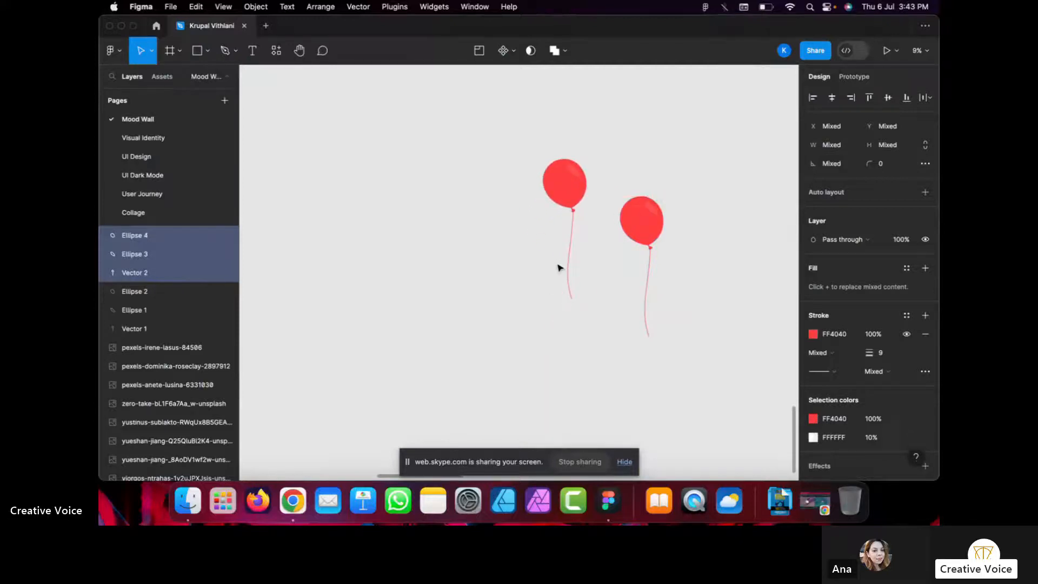
pyautogui.press('super+v')
pyautogui.moveTo(655, 293); pyautogui.dragTo(528, 294)
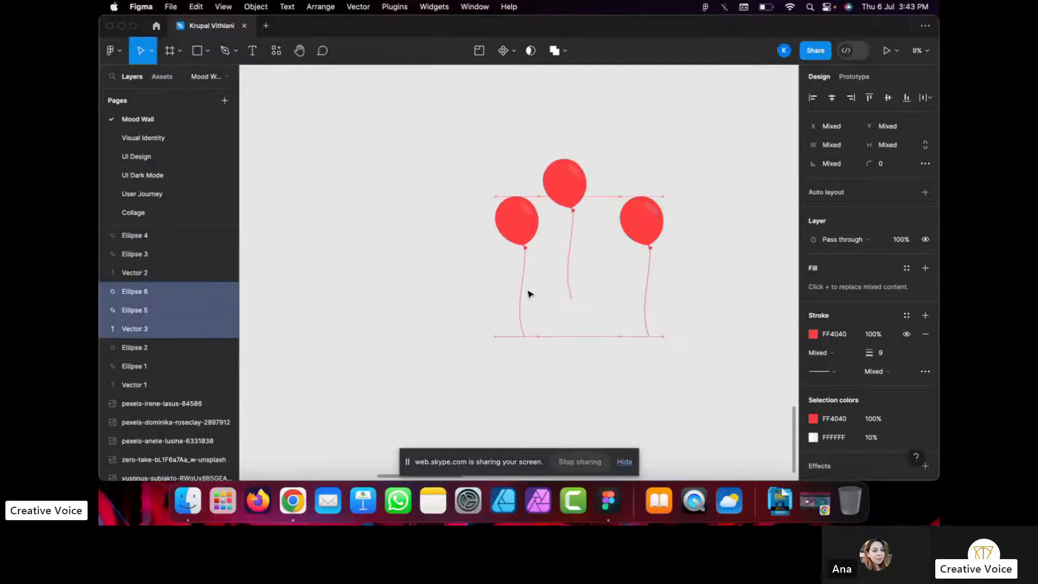
pyautogui.press('super+v')
pyautogui.moveTo(630, 268); pyautogui.dragTo(704, 241)
pyautogui.click(733, 223)
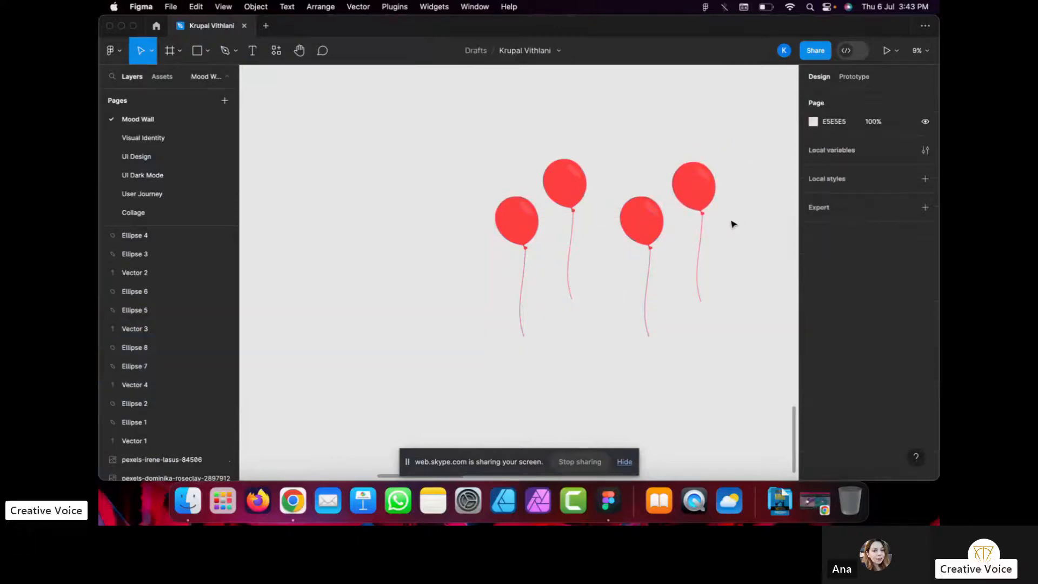
# Recolour the leftmost balloon's fill and stroke bright green (6BEF04) from the document colours.
pyautogui.click(504, 228)
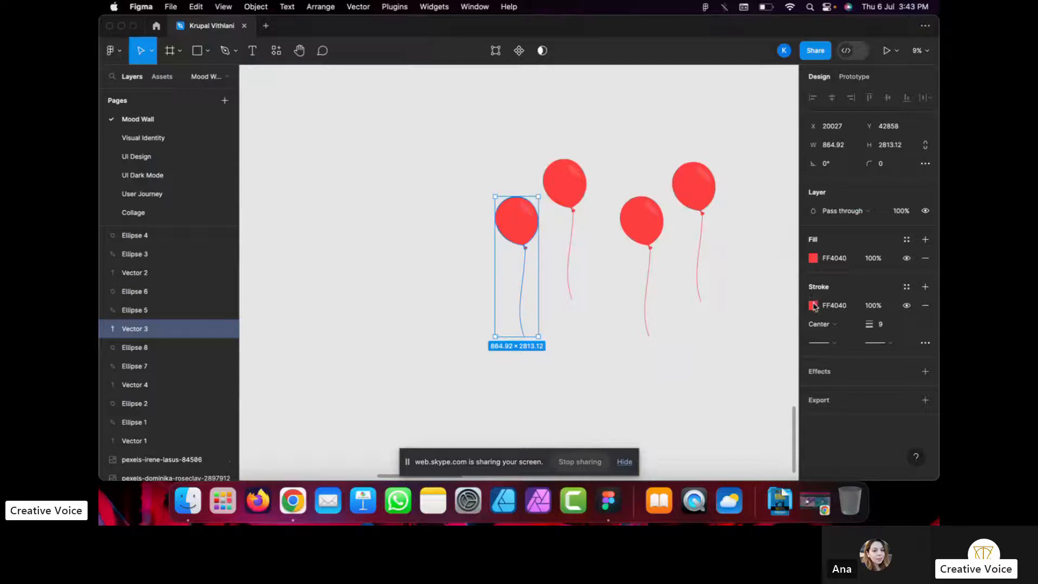
pyautogui.click(813, 258)
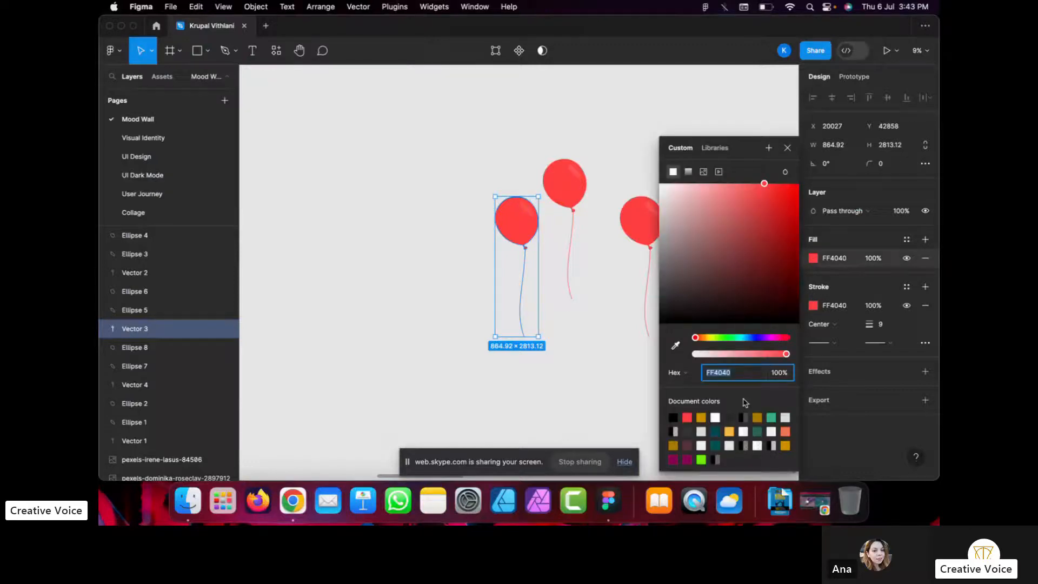
pyautogui.click(703, 458)
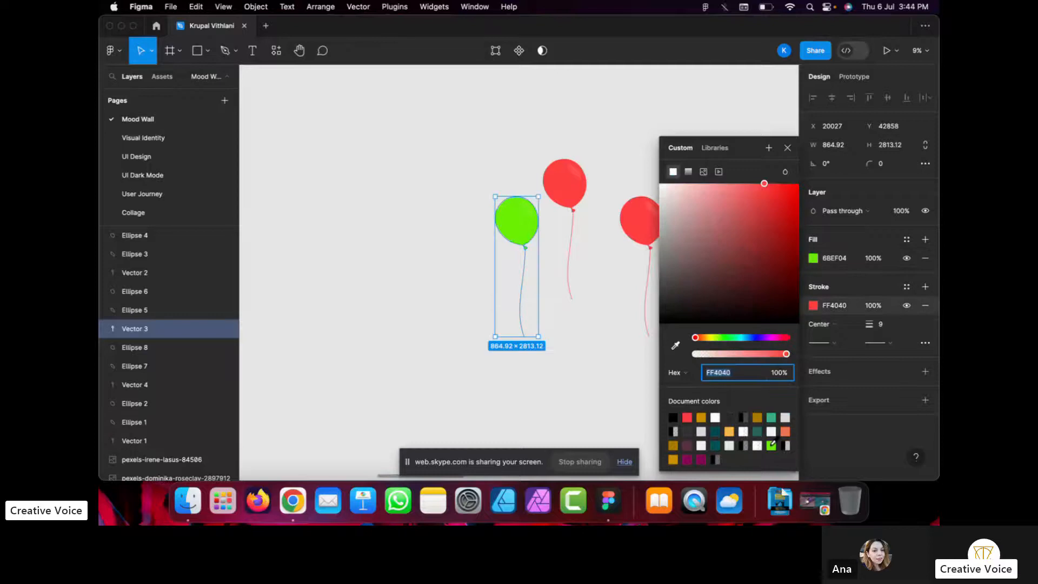
pyautogui.click(772, 445)
# Recolour the original balloon, third from the left, with the orange document colour F5B546 for both fill and stroke.
pyautogui.click(640, 222)
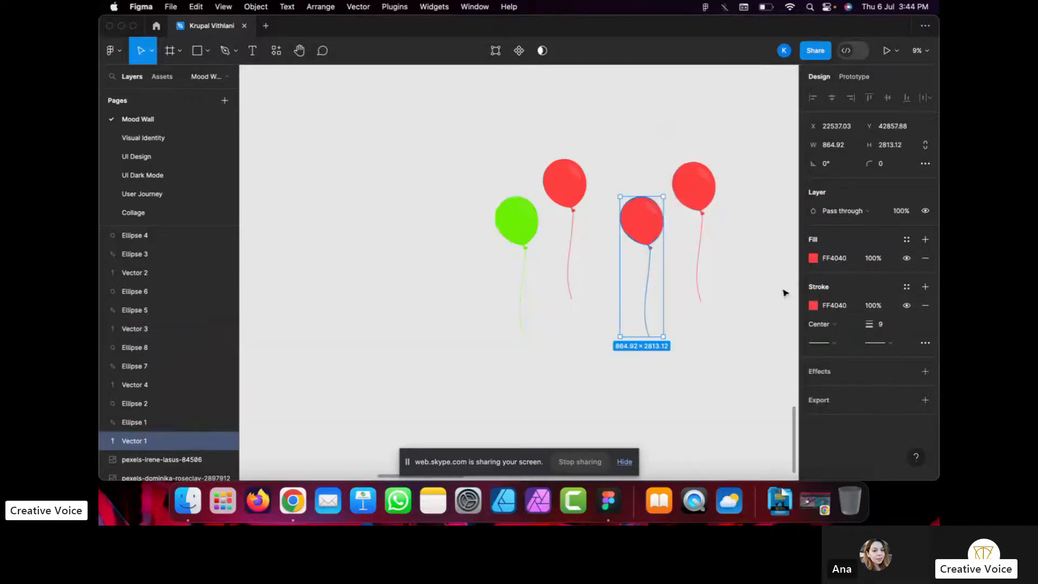
pyautogui.click(813, 258)
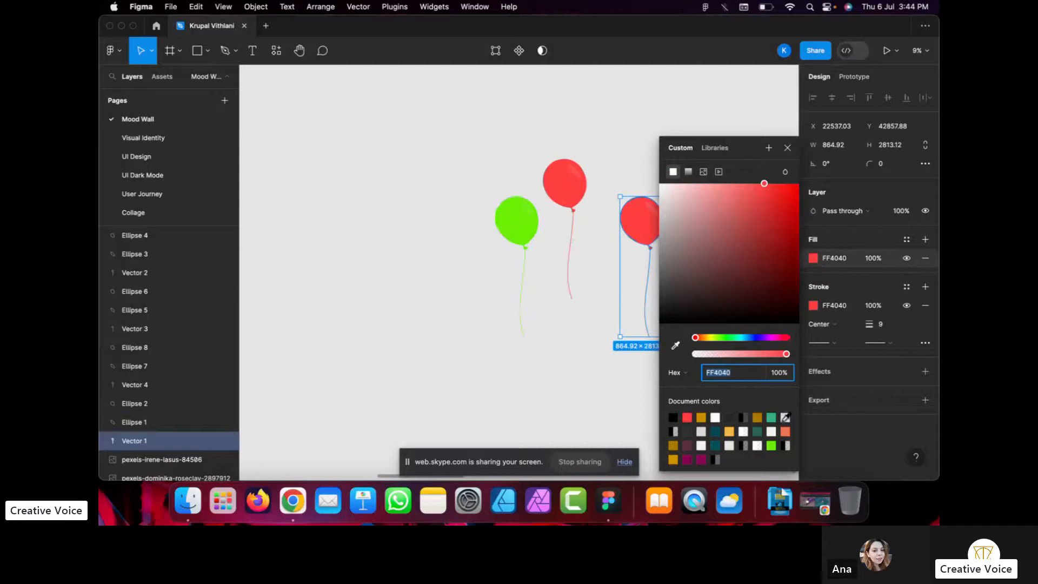
pyautogui.click(729, 431)
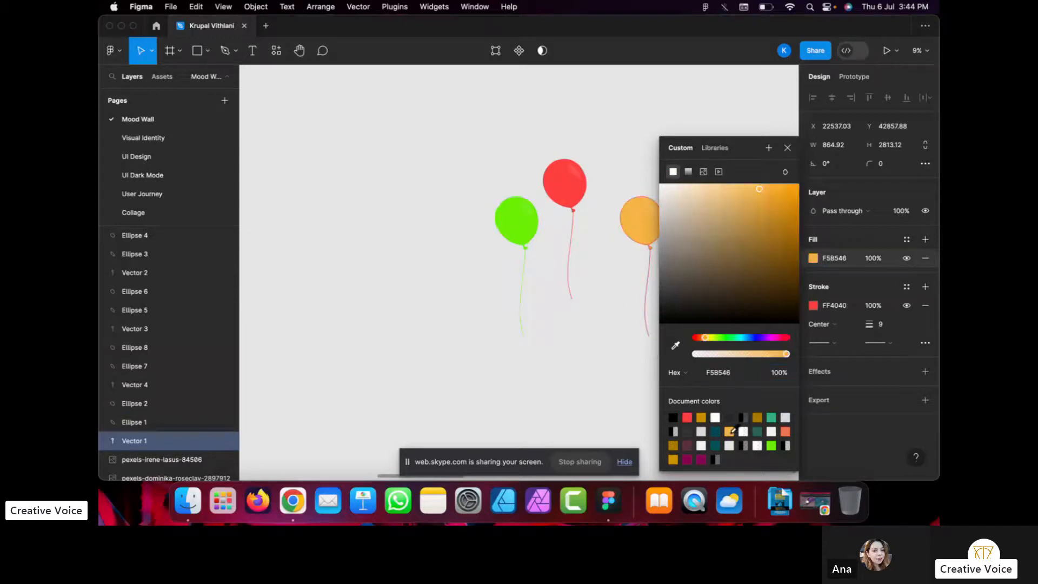
pyautogui.click(813, 306)
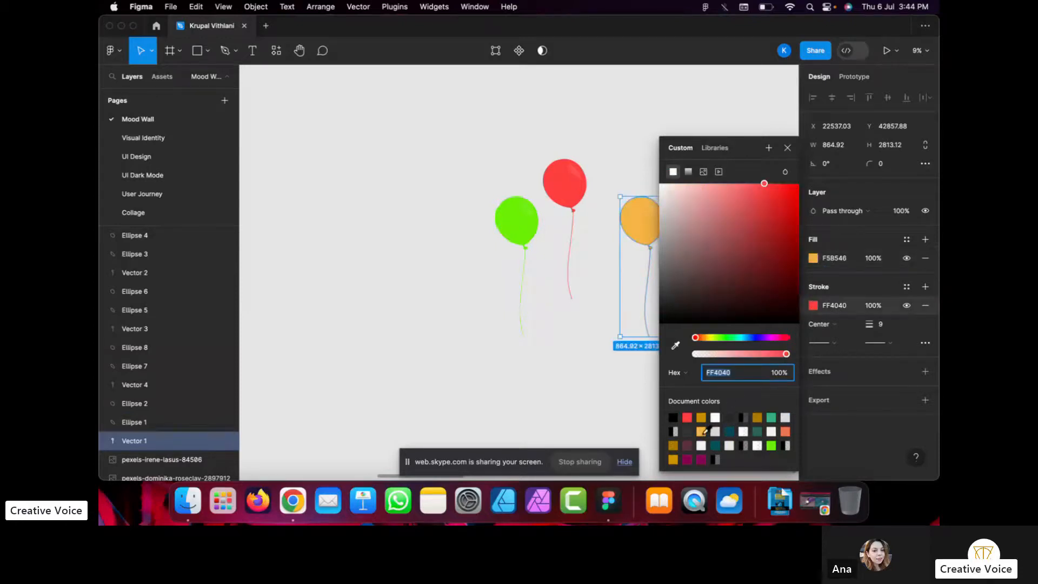
pyautogui.click(702, 431)
pyautogui.click(582, 445)
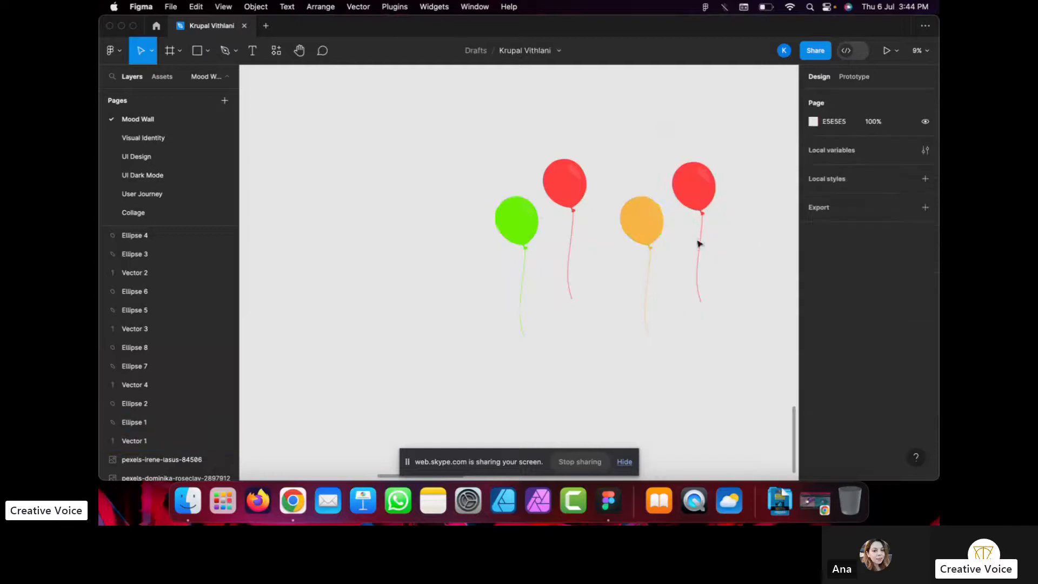
# Recolour the rightmost balloon's stroke and fill blue (1499BD), brightening the dark teal document colour 02485B for the stroke.
pyautogui.click(697, 204)
pyautogui.click(812, 306)
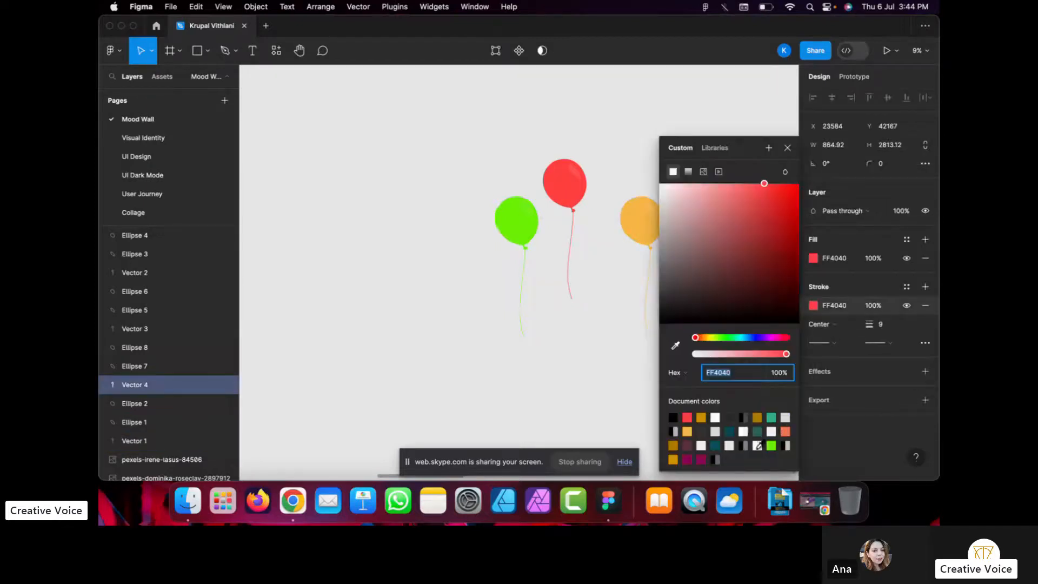
pyautogui.click(731, 433)
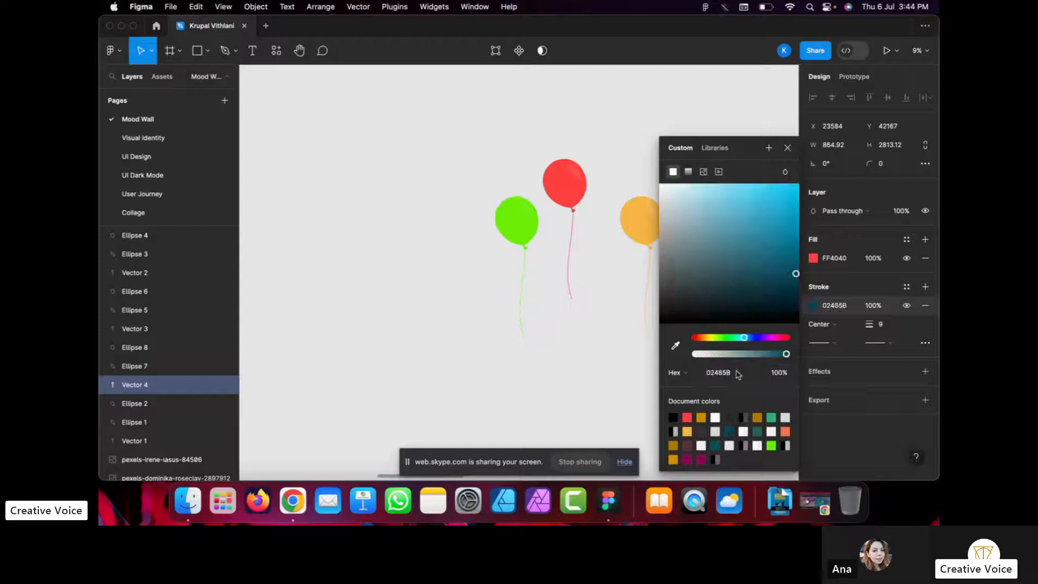
pyautogui.moveTo(796, 276); pyautogui.dragTo(785, 220)
pyautogui.click(788, 148)
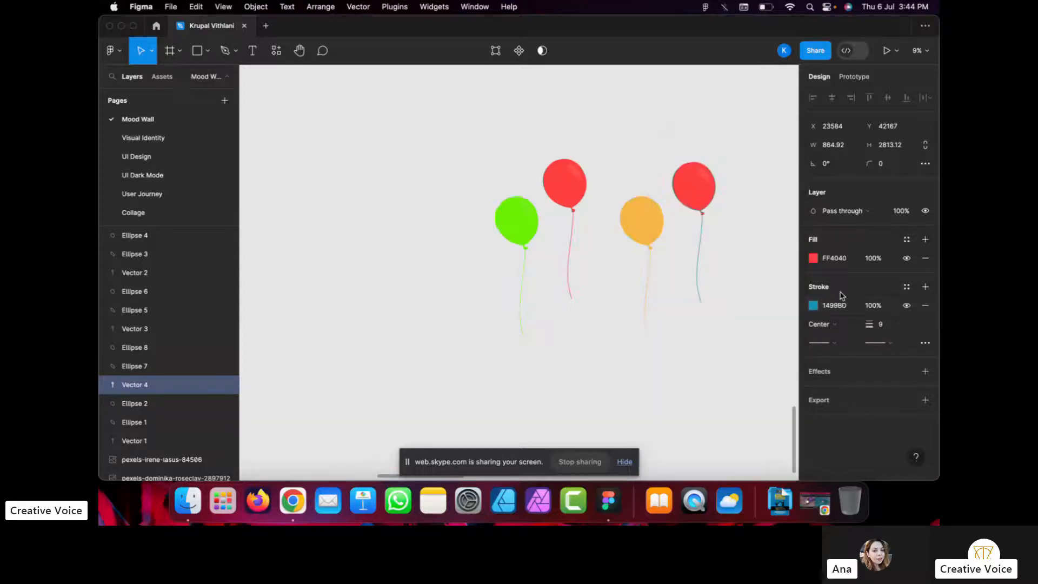
pyautogui.click(813, 258)
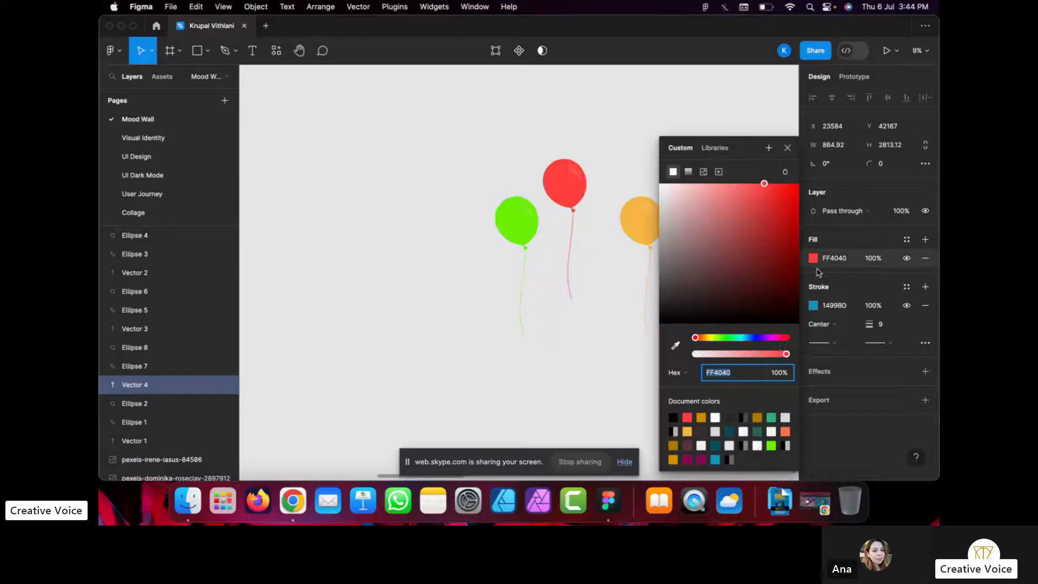
pyautogui.click(719, 458)
pyautogui.click(788, 148)
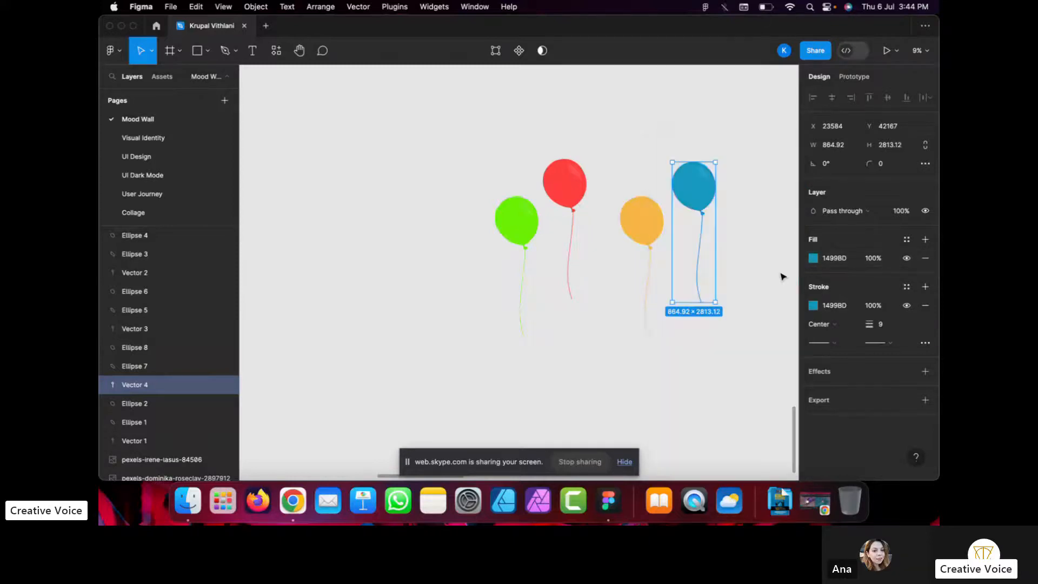
pyautogui.click(781, 276)
# Examine the four coloured balloons up close and as a whole group.
pyautogui.scroll(-2, 768, 316)
pyautogui.hscroll(3, 766, 316)
pyautogui.hscroll(-1, 683, 188)
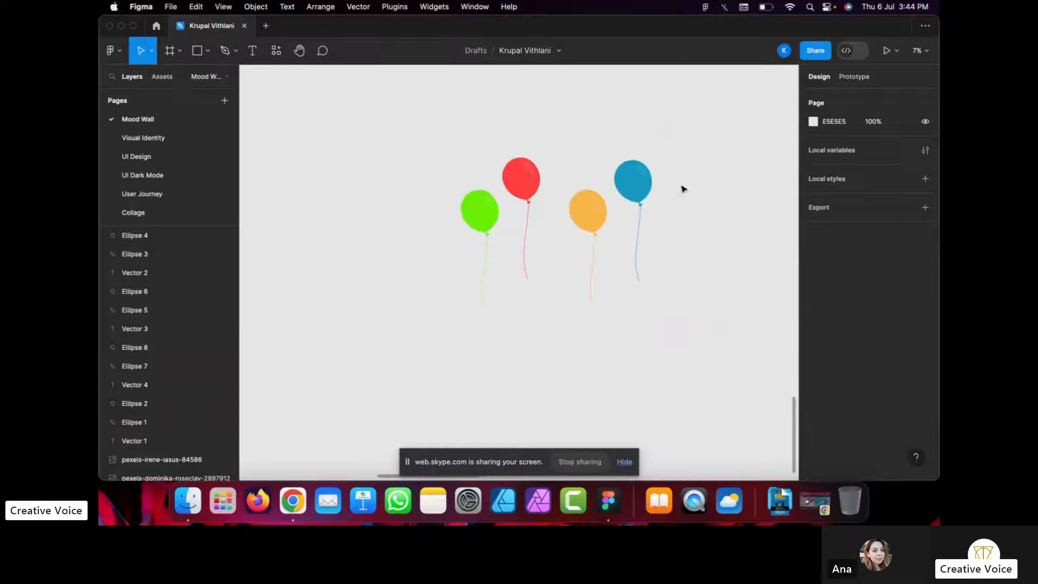
pyautogui.scroll(3, 683, 168)
pyautogui.scroll(1, 684, 167)
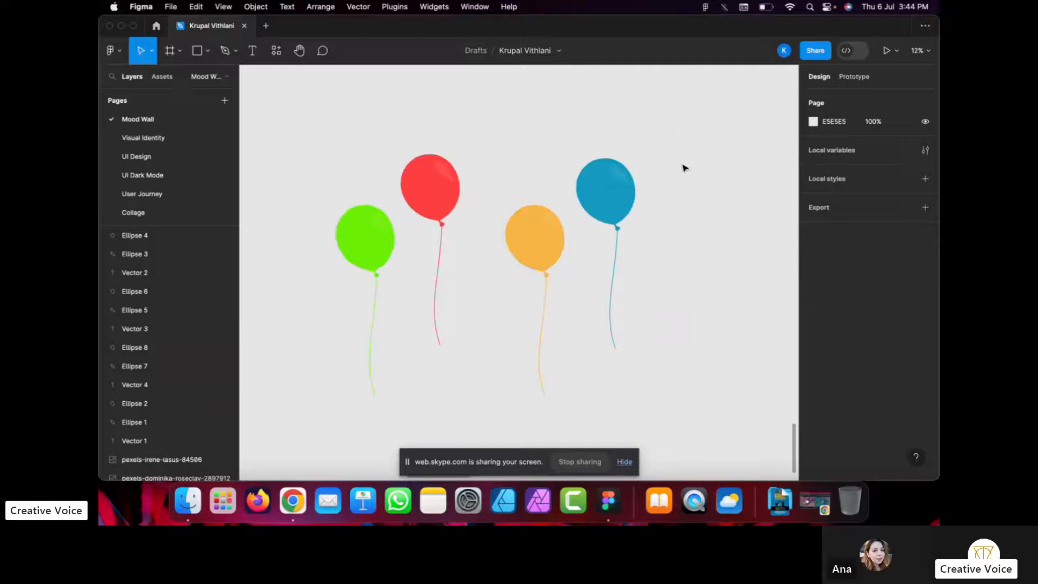
pyautogui.scroll(5, 459, 204)
pyautogui.hscroll(-2, 459, 203)
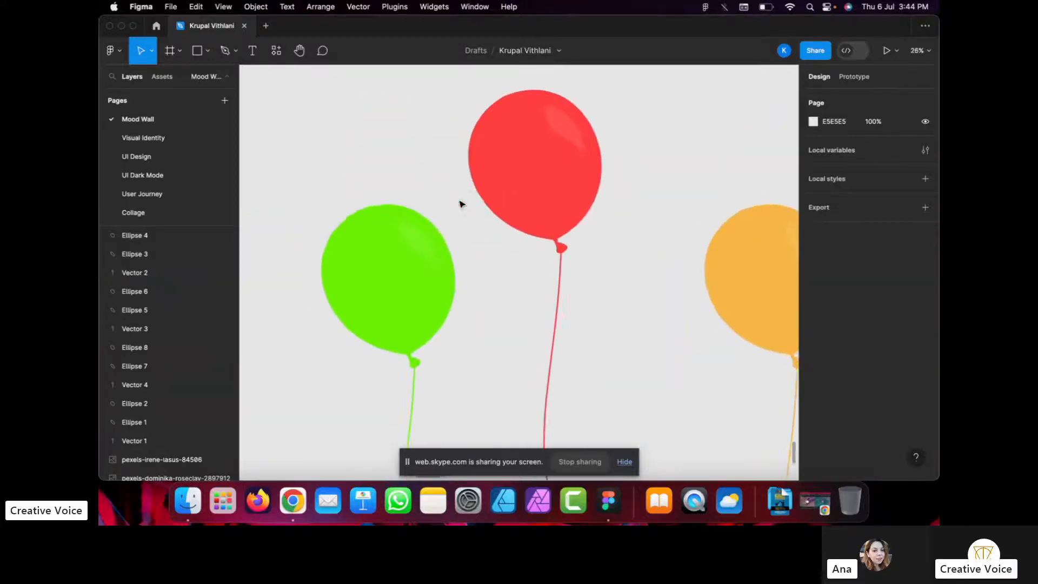
pyautogui.hscroll(2, 459, 203)
pyautogui.hscroll(3, 459, 204)
pyautogui.scroll(-5, 461, 204)
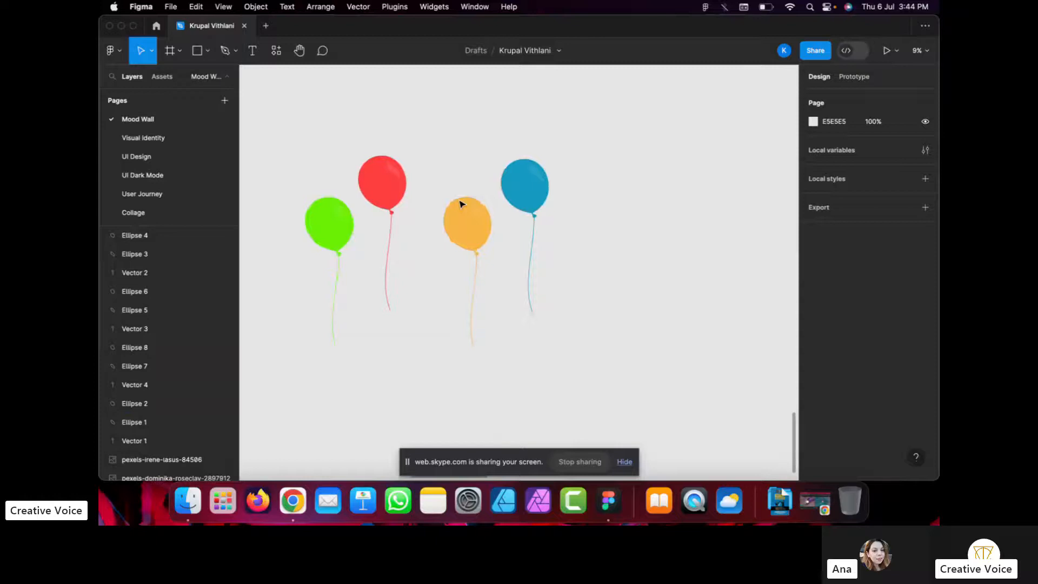
pyautogui.hscroll(-2, 461, 203)
pyautogui.scroll(1, 459, 204)
pyautogui.scroll(3, 465, 180)
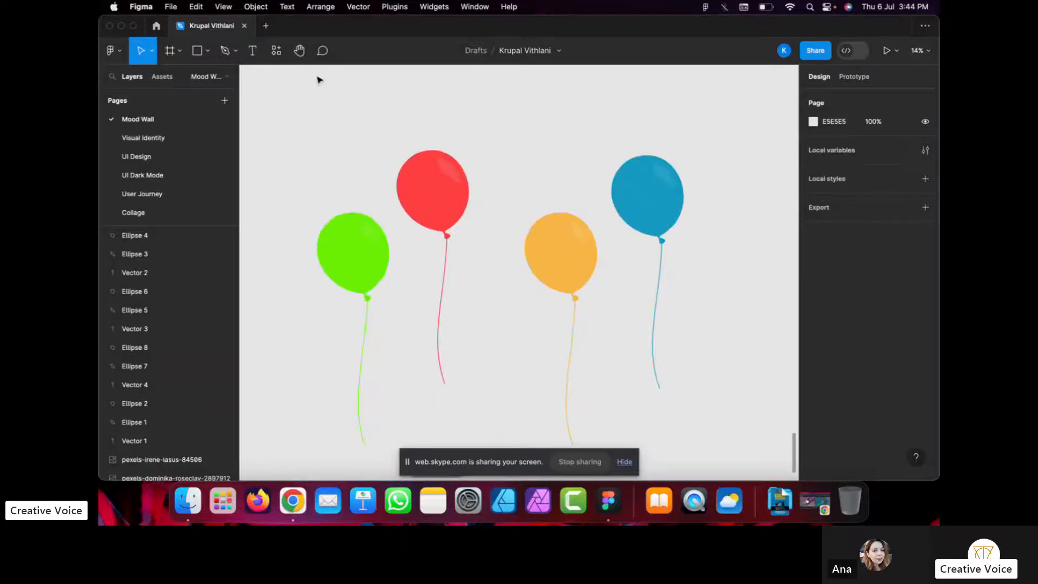
# Browse the drafts to the oldest files and open the Breath Exercise 1 design.
pyautogui.click(156, 28)
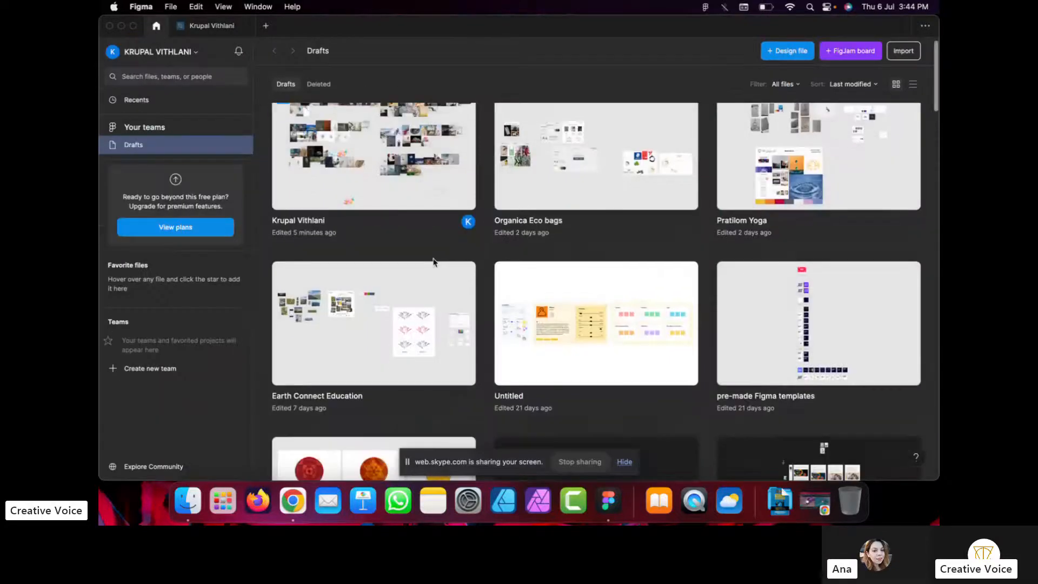
pyautogui.scroll(-10, 433, 261)
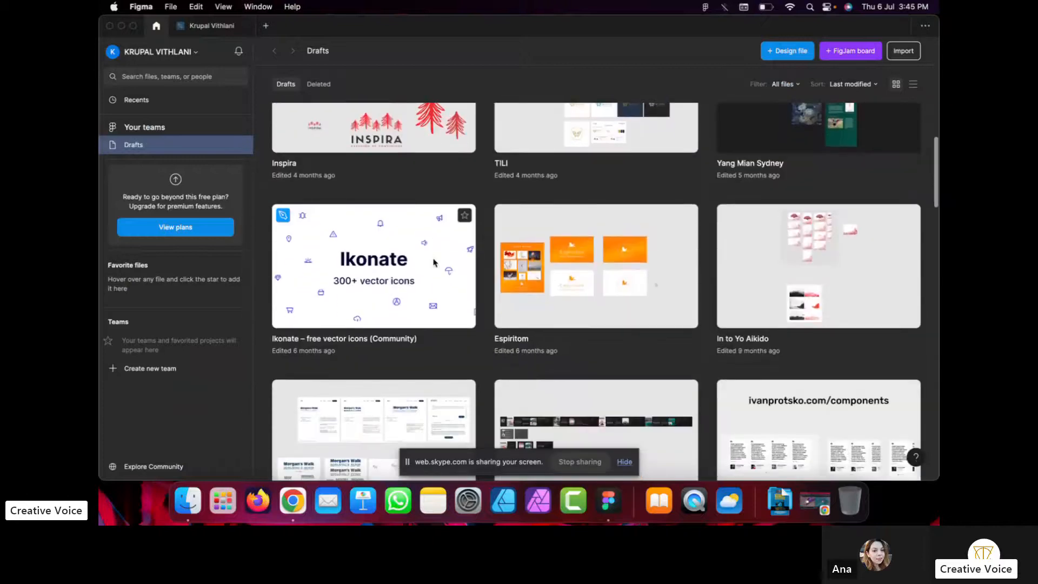
pyautogui.scroll(-10, 434, 262)
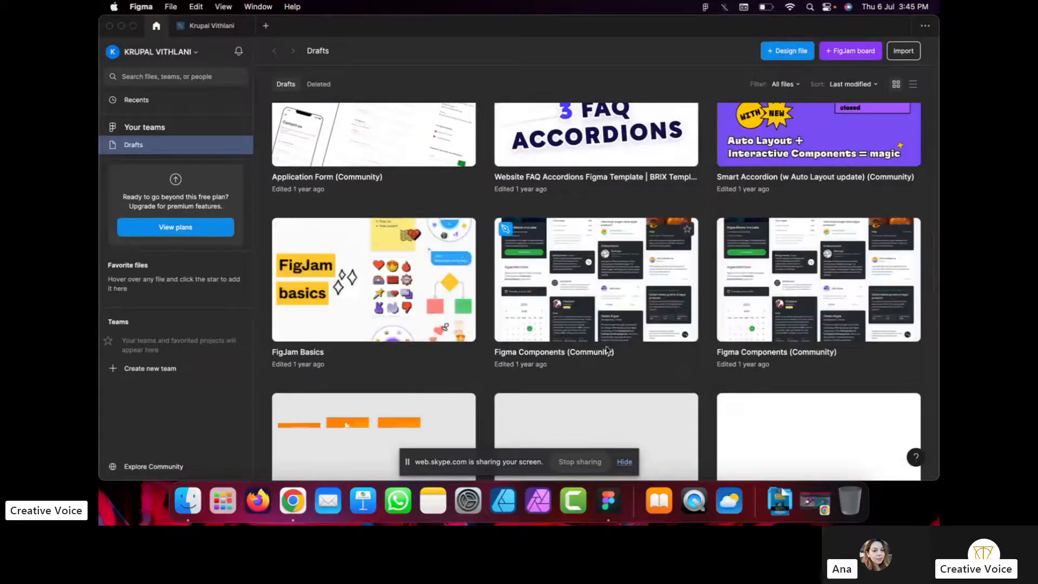
pyautogui.scroll(-7, 606, 349)
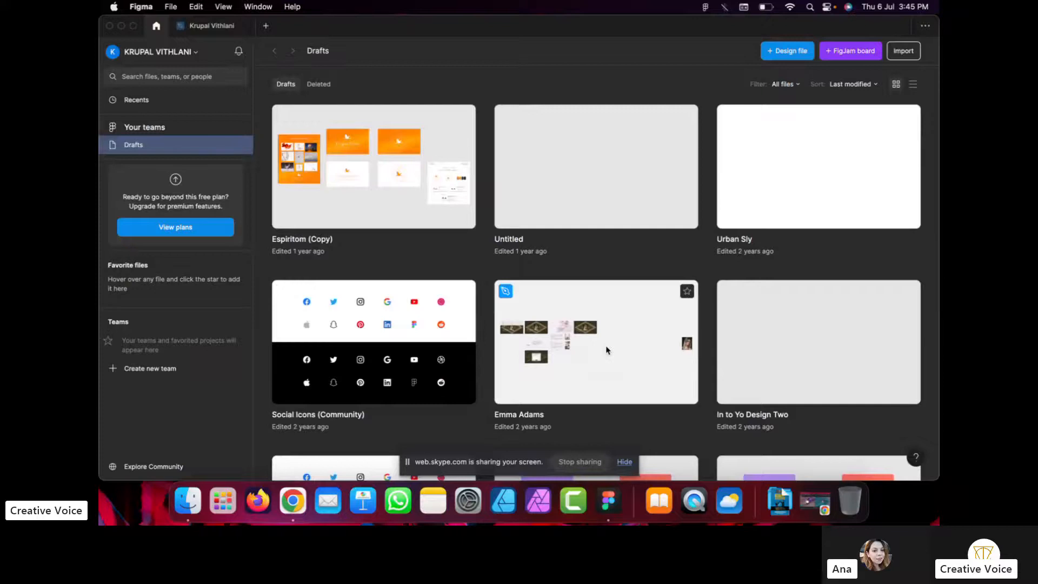
pyautogui.scroll(-10, 607, 349)
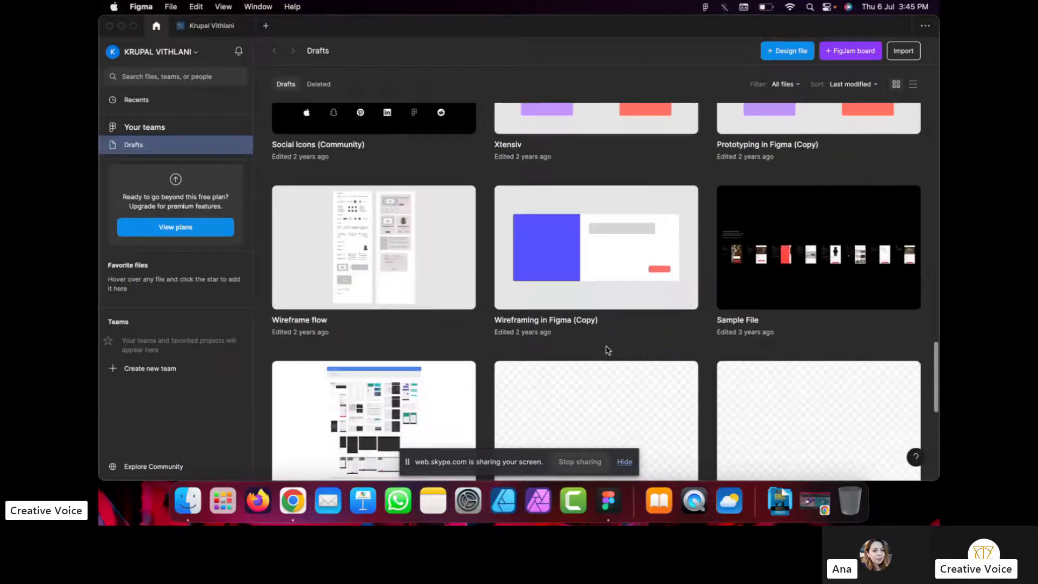
pyautogui.scroll(-5, 607, 350)
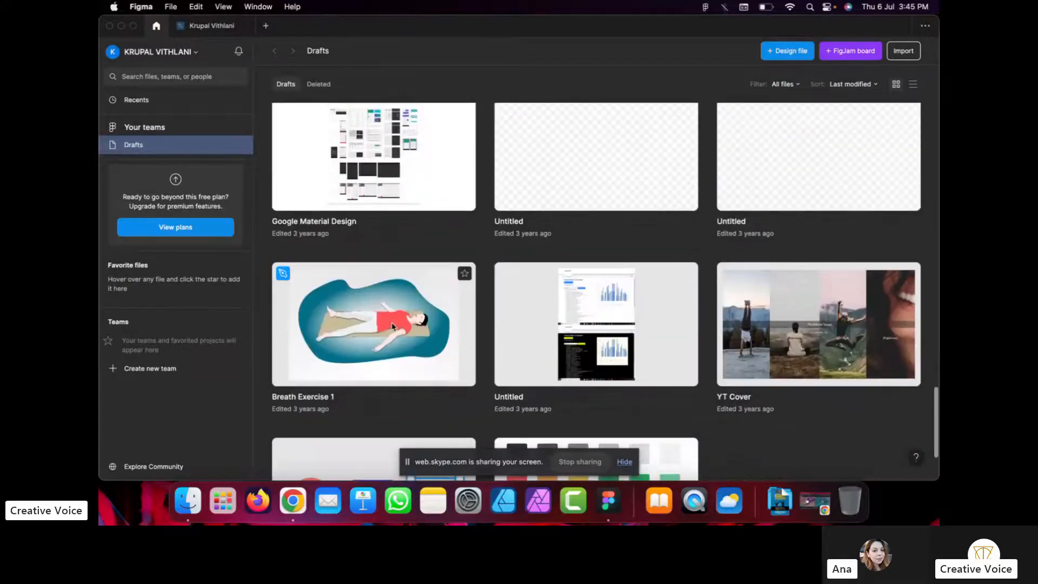
pyautogui.doubleClick(393, 327)
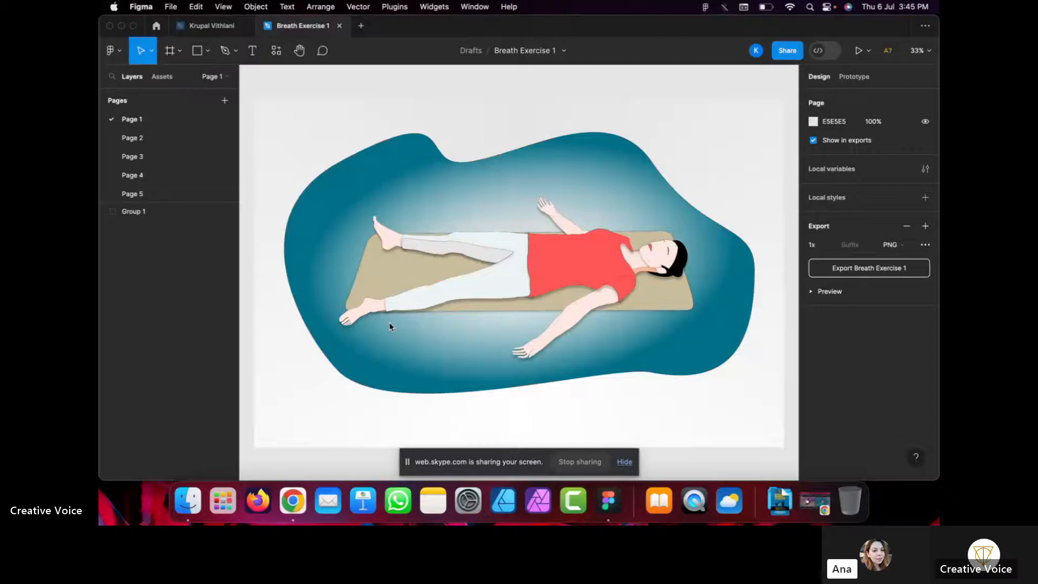
# Inspect the lying figure's legs and feet up close, and expand Group 1 to list its vector layers.
pyautogui.click(389, 327)
pyautogui.scroll(5, 507, 342)
pyautogui.hscroll(-4, 461, 301)
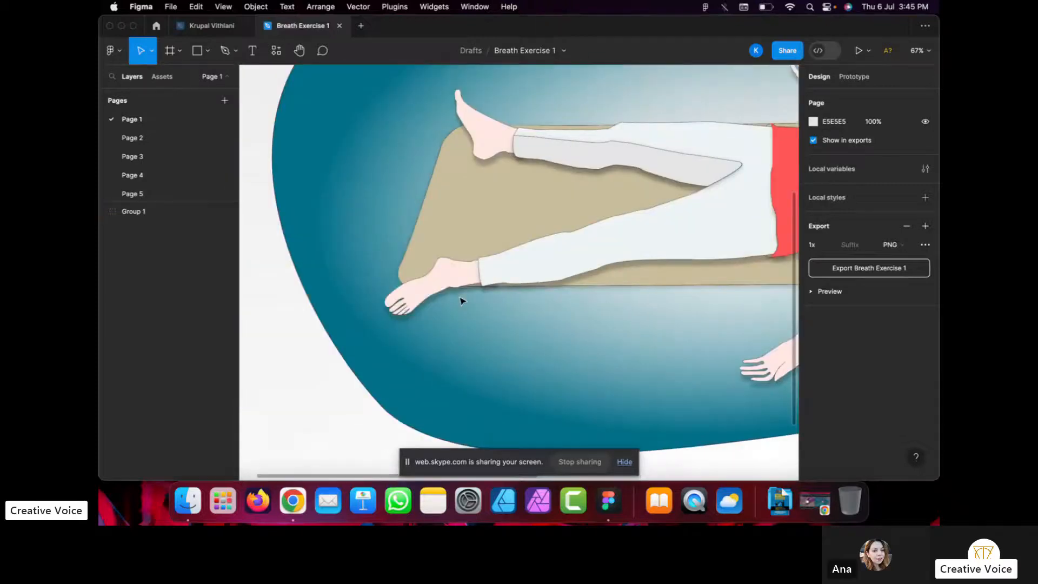
pyautogui.hscroll(2, 462, 301)
pyautogui.scroll(1, 462, 301)
pyautogui.click(408, 331)
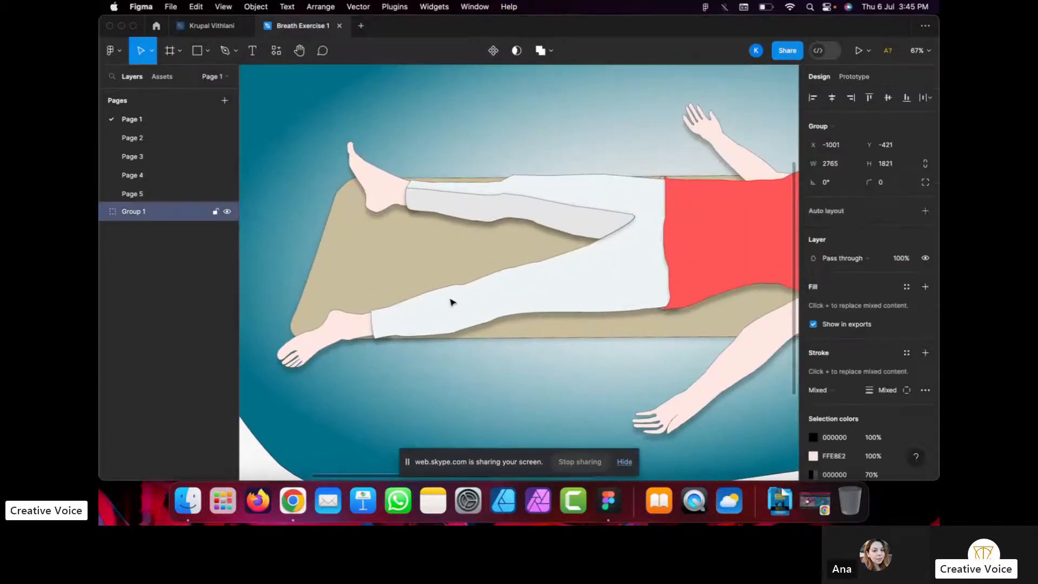
pyautogui.click(105, 212)
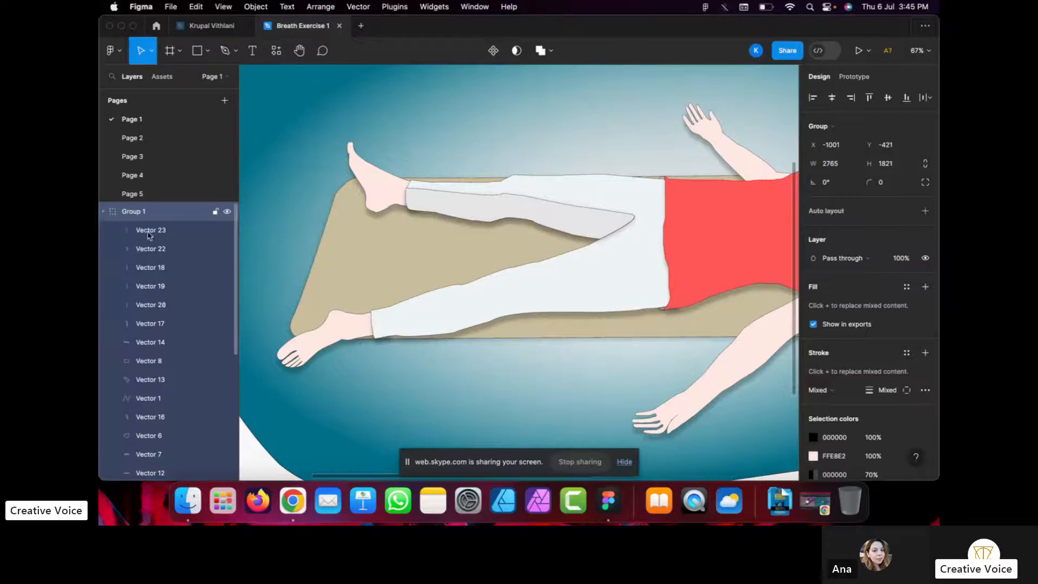
# Hide and reshow Vector 23 and Vector 22 in turn to check which details of the figure they draw.
pyautogui.click(180, 241)
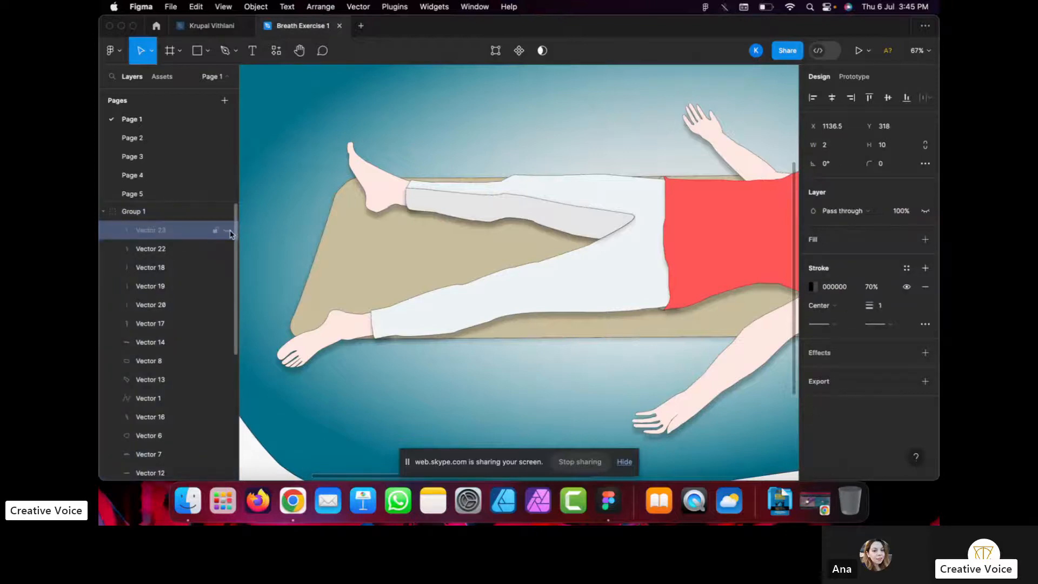
pyautogui.click(199, 255)
pyautogui.click(227, 251)
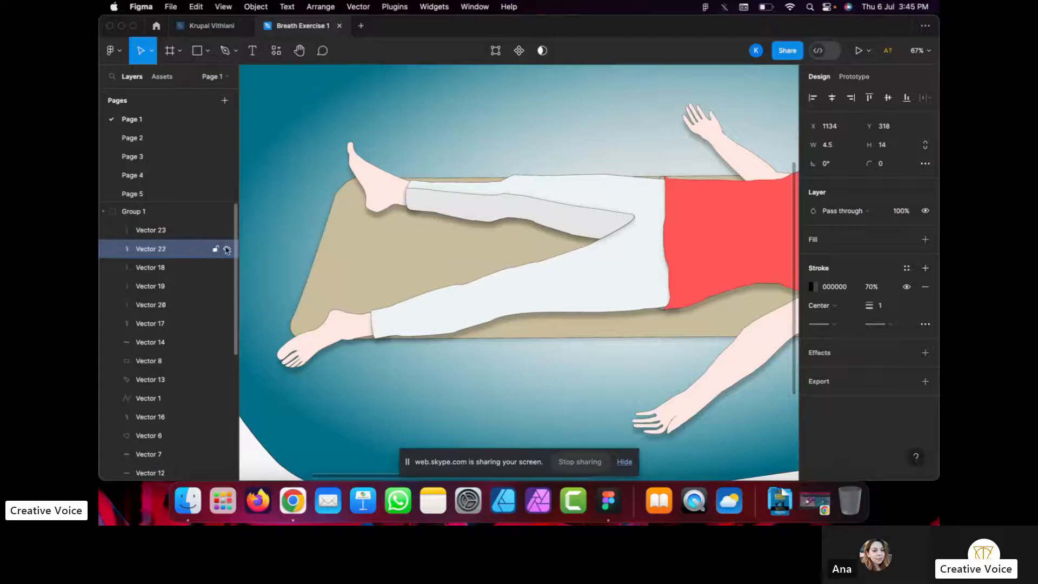
pyautogui.hscroll(10, 463, 324)
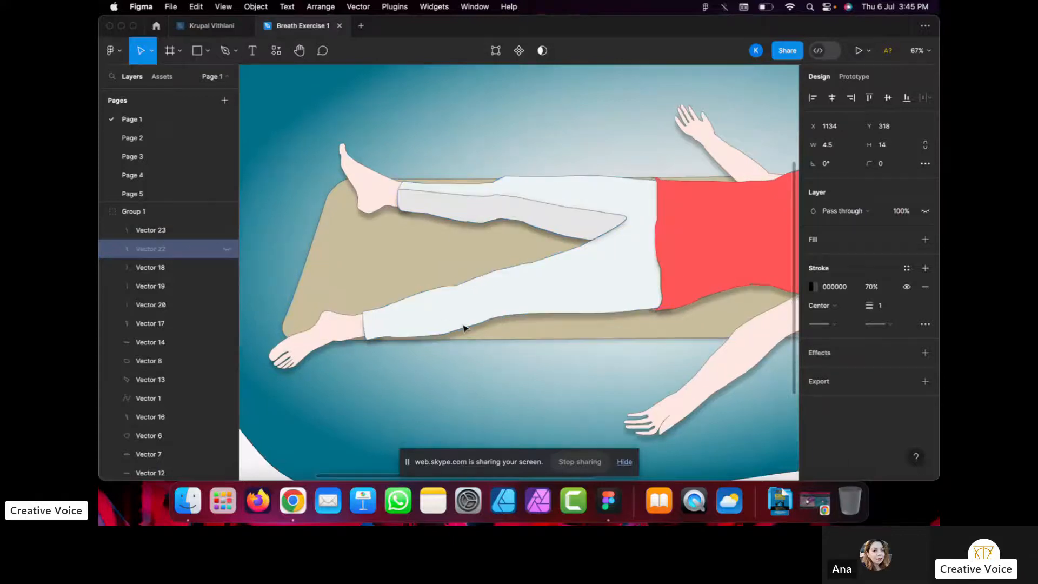
pyautogui.click(227, 250)
pyautogui.hscroll(-6, 391, 324)
pyautogui.scroll(-2, 391, 324)
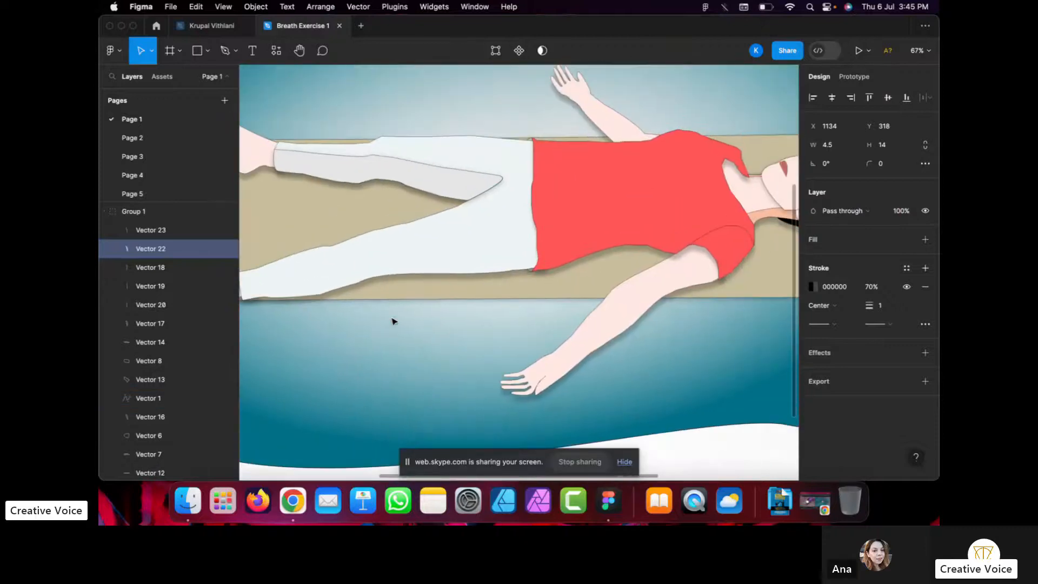
# Hide the red shirt's layer, Vector 1, to examine the arm, neck and trouser shapes beneath it, and show it again.
pyautogui.click(610, 167)
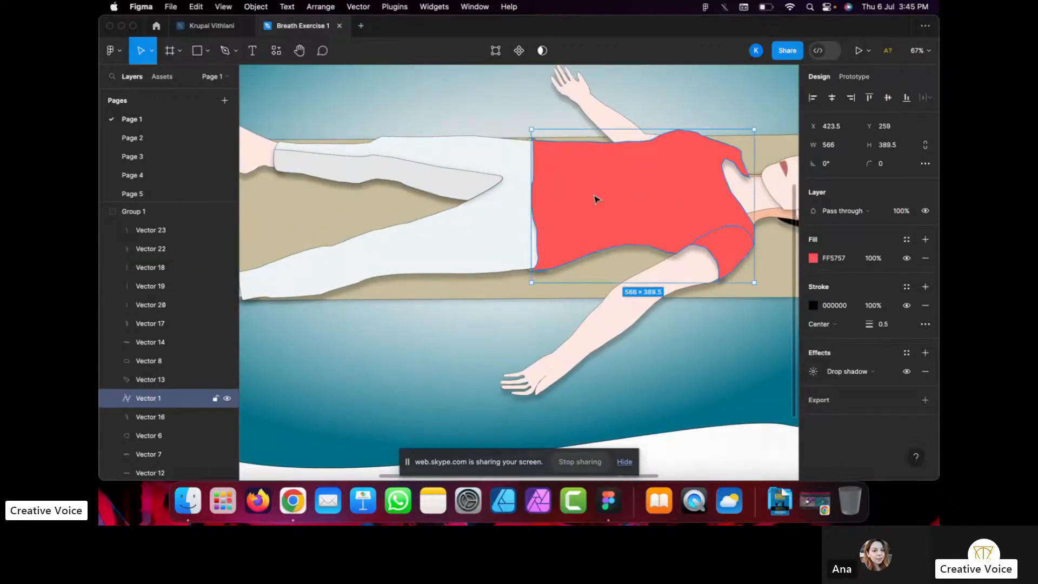
pyautogui.click(227, 399)
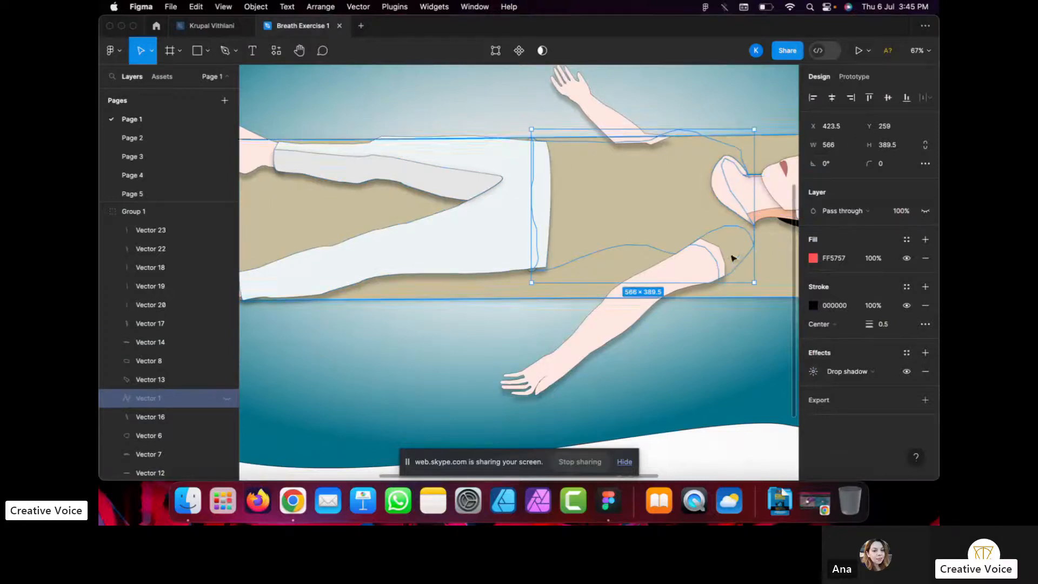
pyautogui.scroll(5, 778, 216)
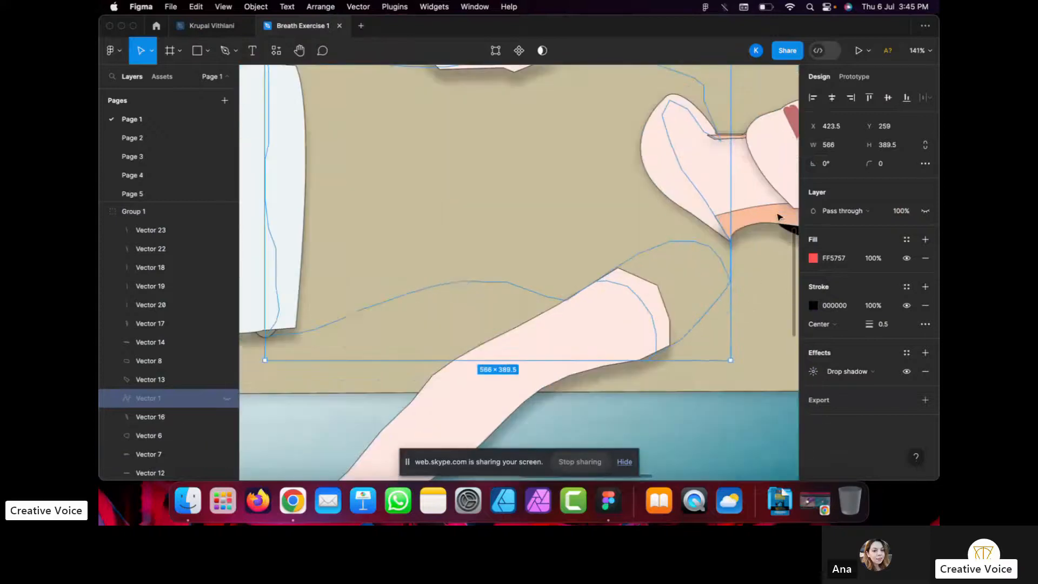
pyautogui.scroll(3, 778, 217)
pyautogui.scroll(-10, 651, 306)
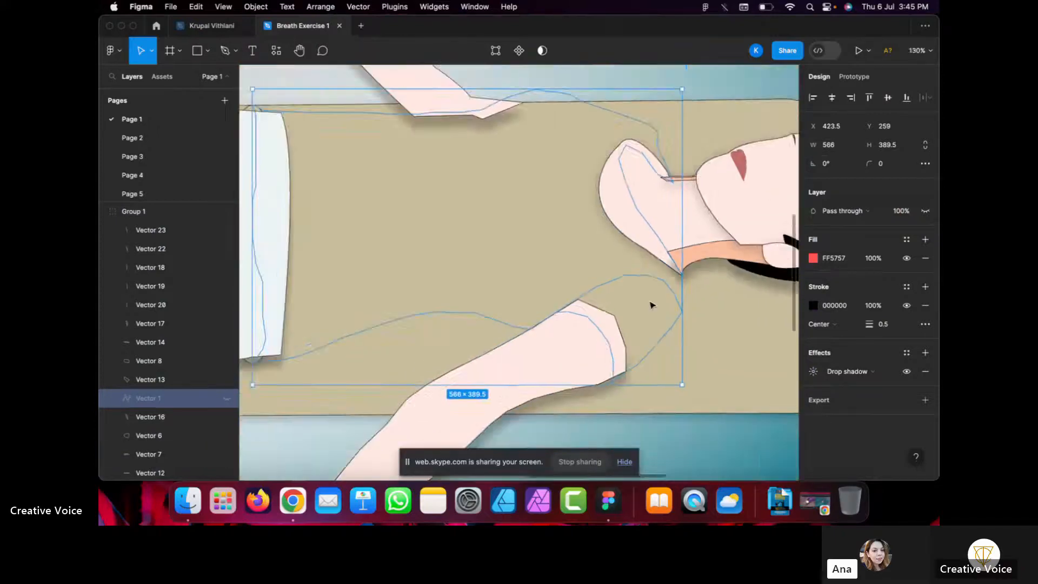
pyautogui.click(220, 399)
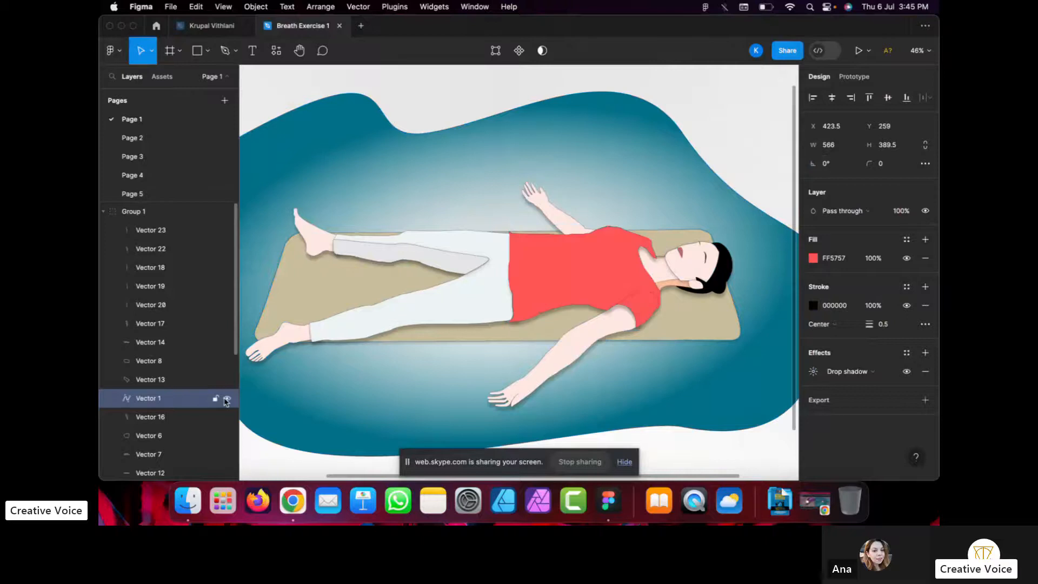
# Inspect the shirt's neckline and the neck and chin area up close and within the whole figure.
pyautogui.scroll(10, 650, 259)
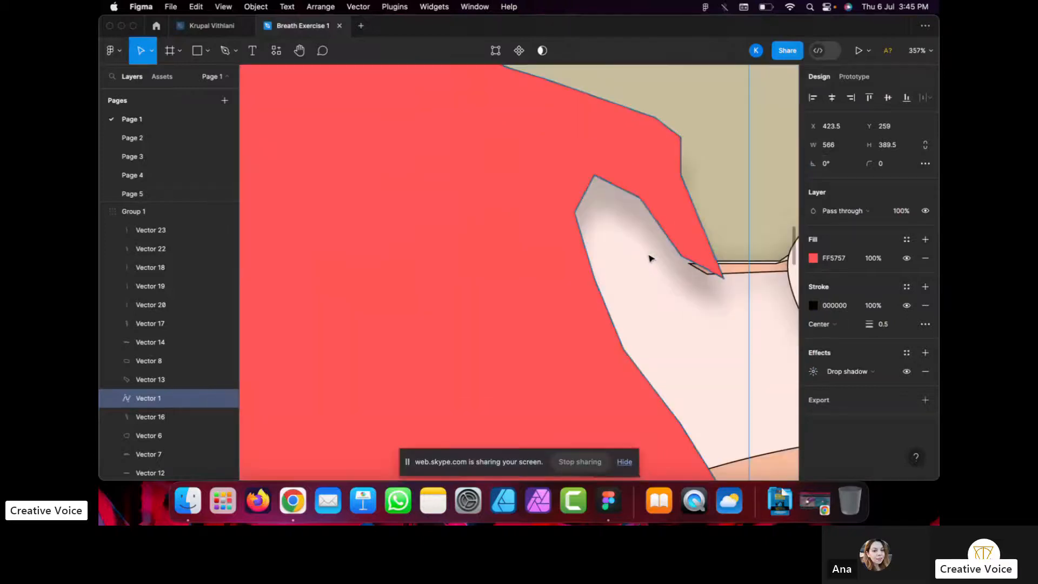
pyautogui.scroll(-5, 673, 255)
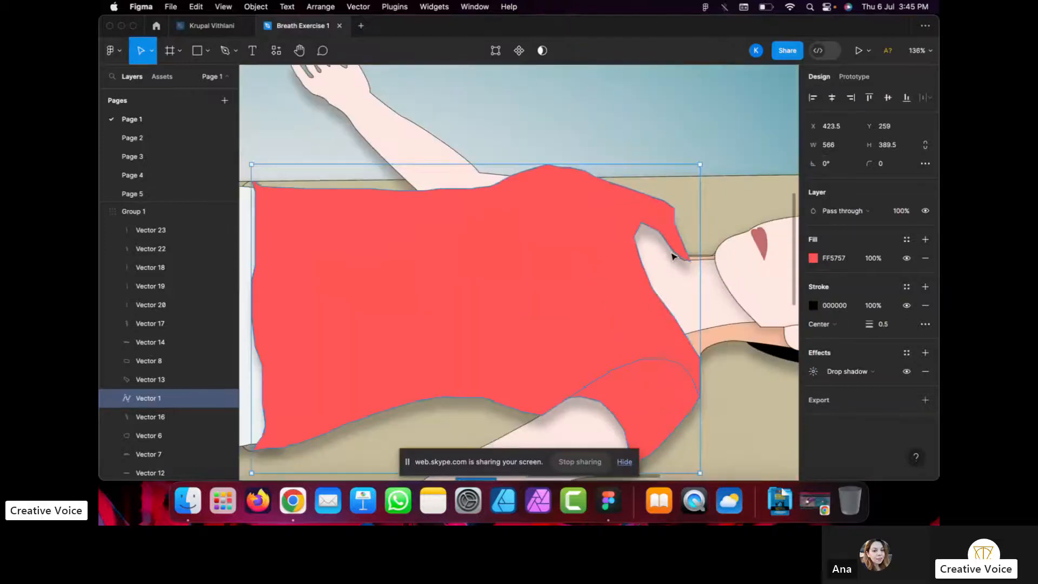
pyautogui.scroll(-5, 673, 256)
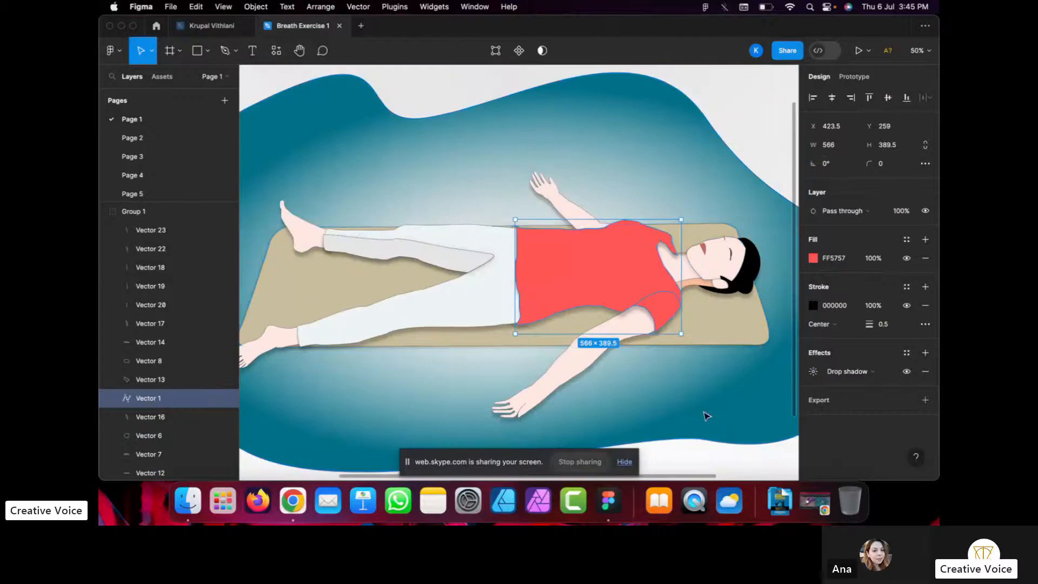
pyautogui.scroll(5, 705, 415)
pyautogui.scroll(5, 672, 144)
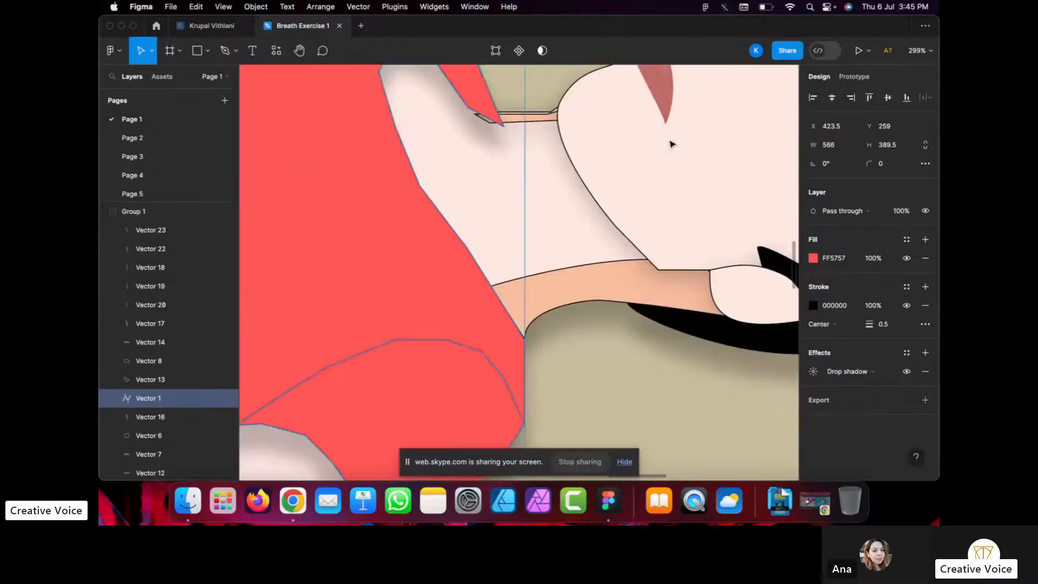
# Pick the neck shadow and the ear shape, try moving the ear away from the head, and undo the move.
pyautogui.click(626, 242)
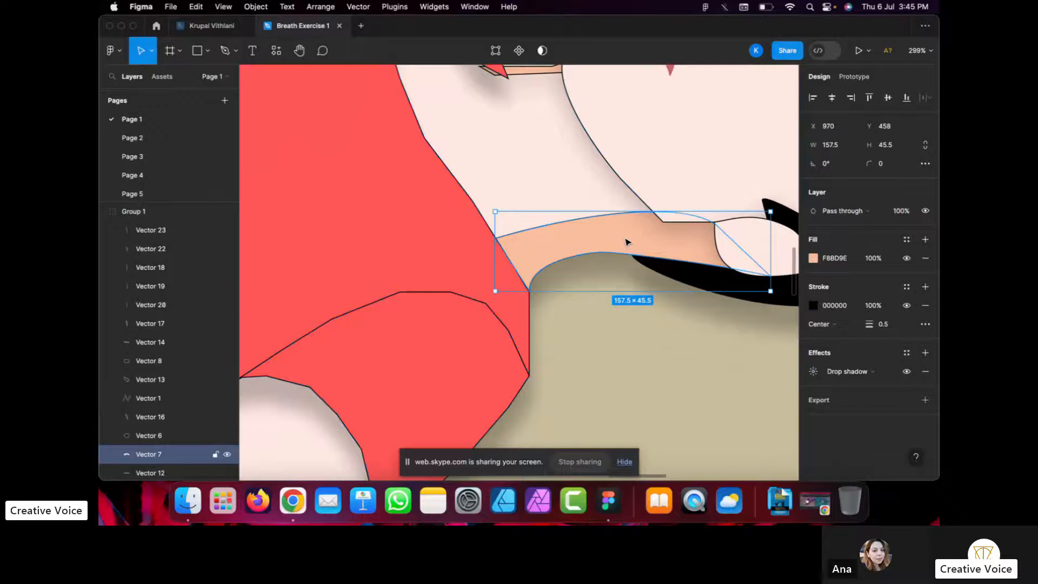
pyautogui.click(787, 237)
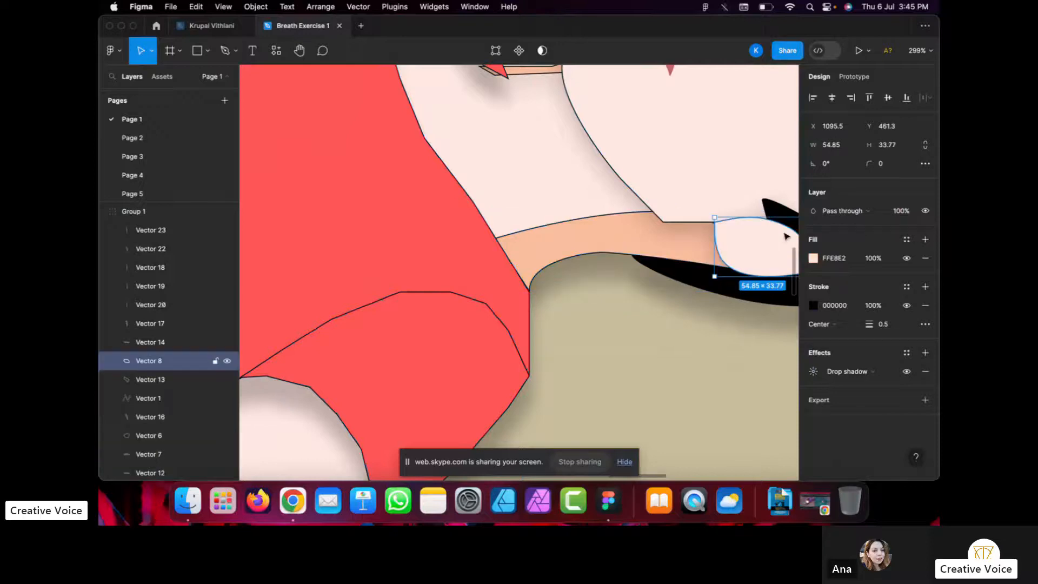
pyautogui.moveTo(787, 237); pyautogui.dragTo(733, 359)
pyautogui.press('super+z')
# Select the yoga mat and the complete Group 1 in turn to review how the illustration is assembled.
pyautogui.click(691, 342)
pyautogui.hotkey('shift', '1')
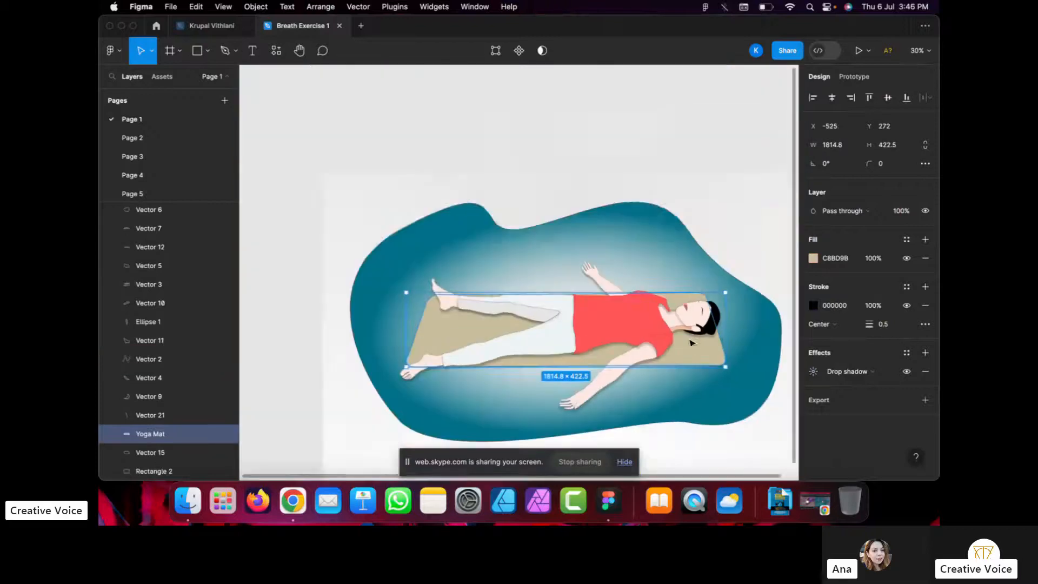
pyautogui.click(658, 326)
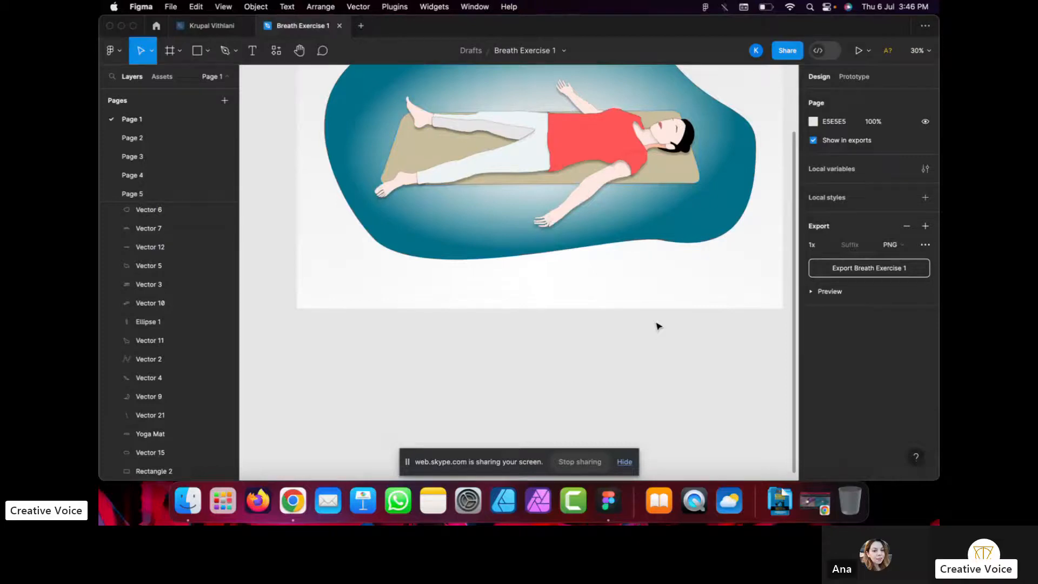
pyautogui.scroll(5, 658, 326)
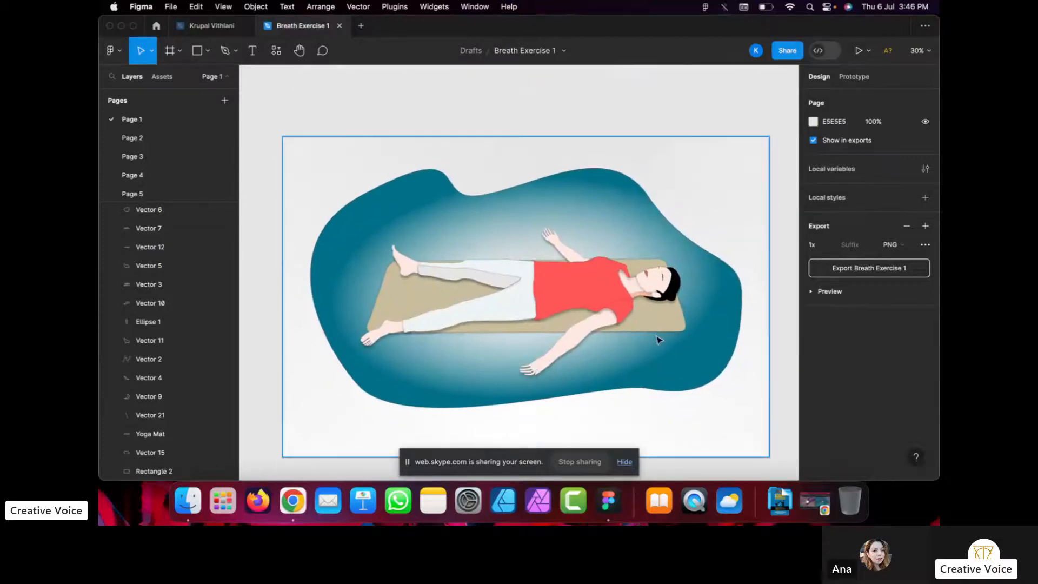
pyautogui.click(660, 328)
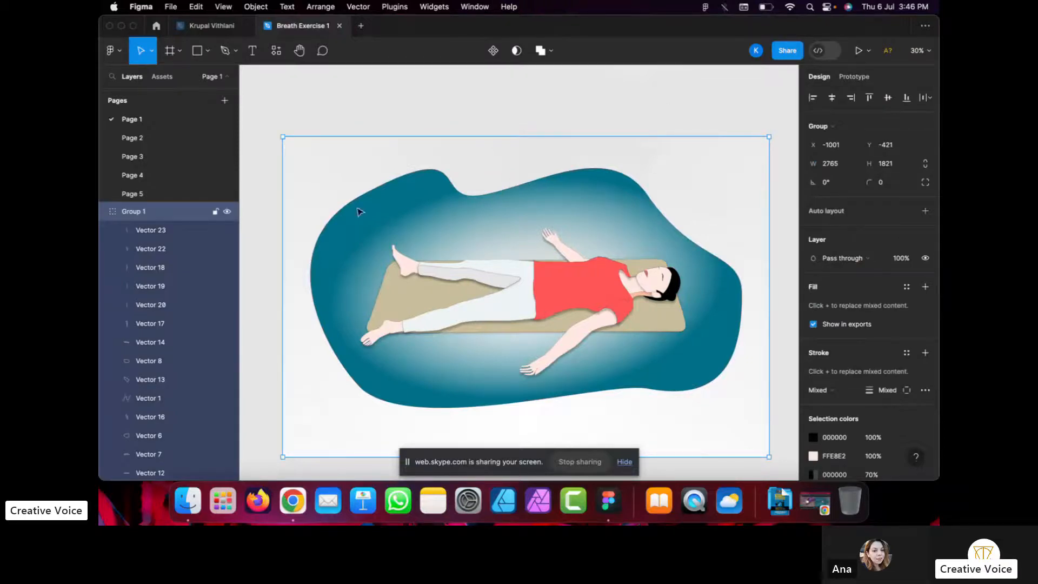
# Open Page 2 and inspect the seated figure on the chair, checking the torso's vector shape.
pyautogui.click(151, 137)
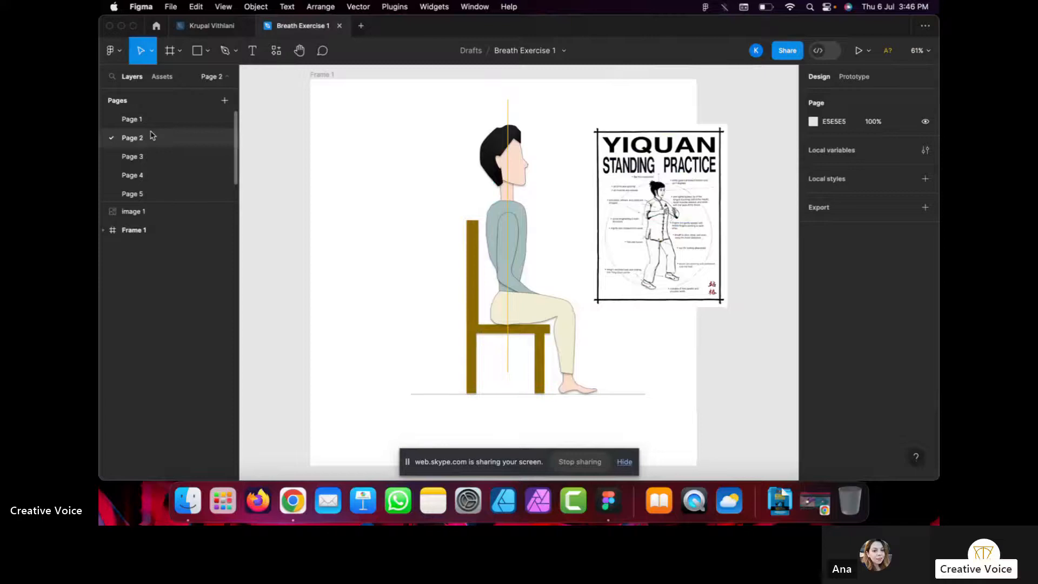
pyautogui.scroll(5, 468, 250)
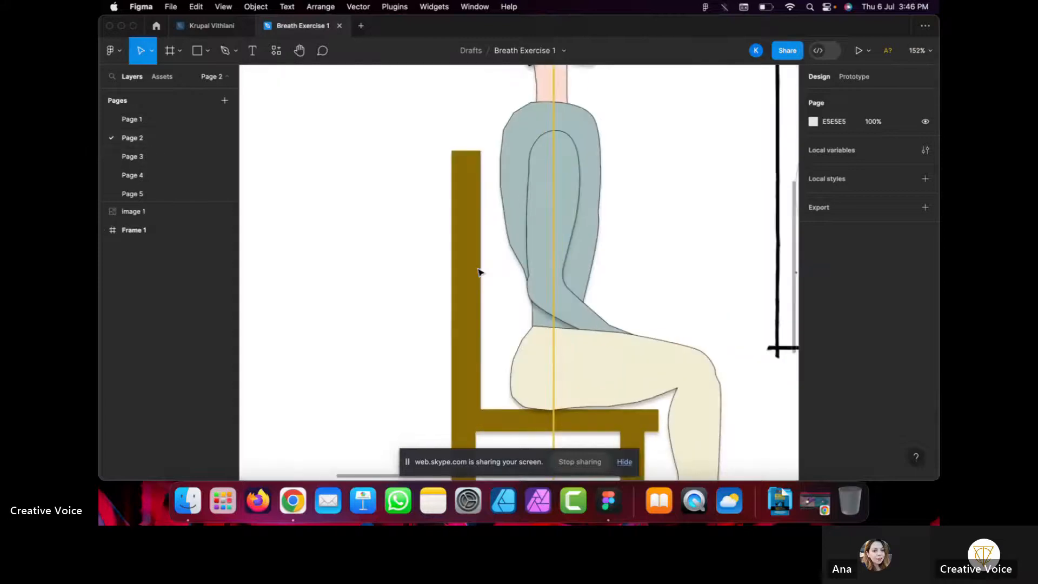
pyautogui.click(593, 209)
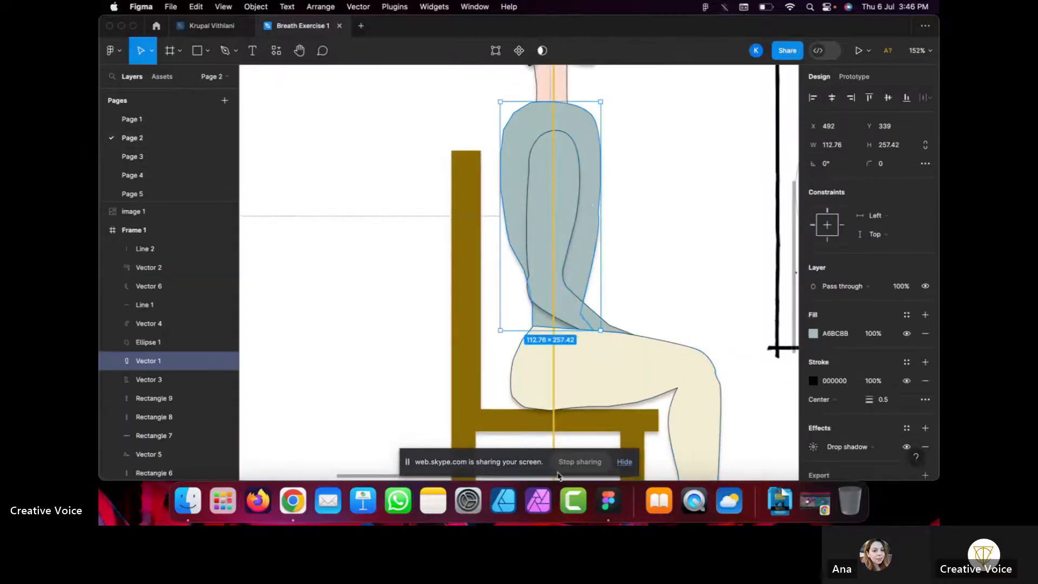
pyautogui.click(669, 251)
pyautogui.scroll(-5, 669, 251)
pyautogui.scroll(4, 667, 247)
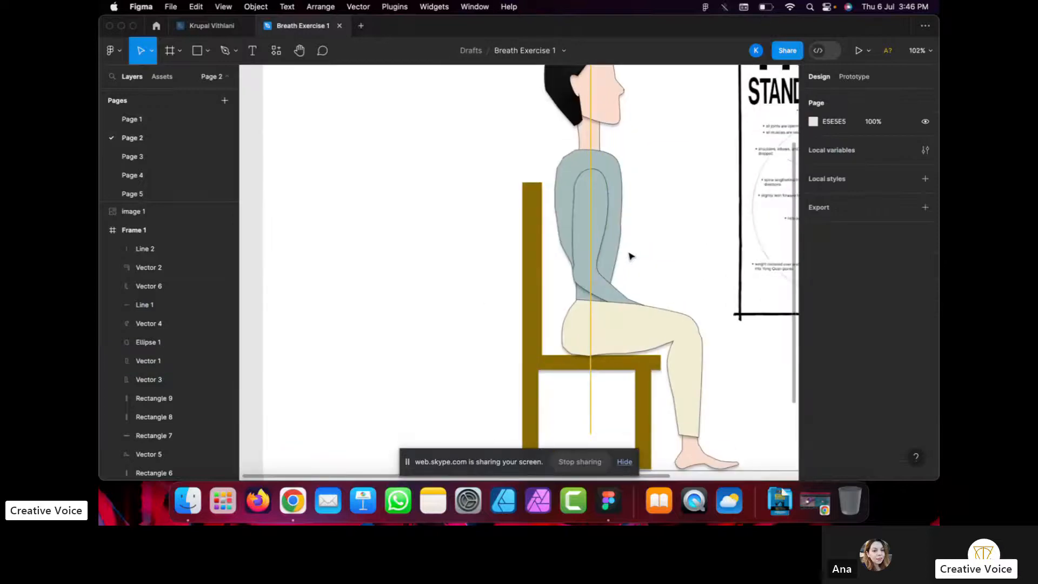
# Look through Page 3 and Page 4 of the Breath Exercise 1 design.
pyautogui.click(164, 160)
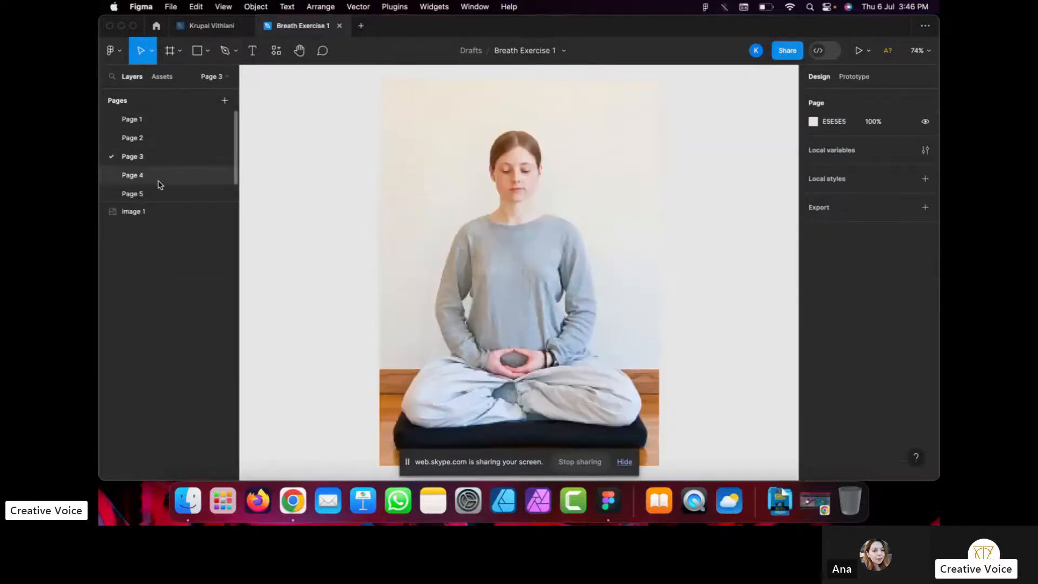
pyautogui.click(160, 178)
pyautogui.click(164, 121)
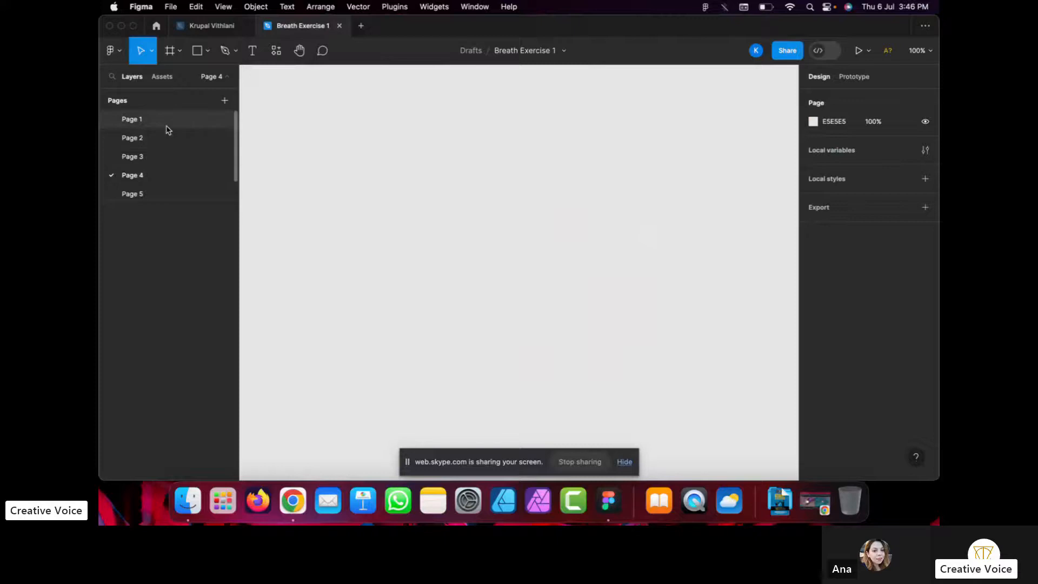
# Close the Breath Exercise 1 file and return to the Mood Wall page with the four balloons.
pyautogui.click(212, 26)
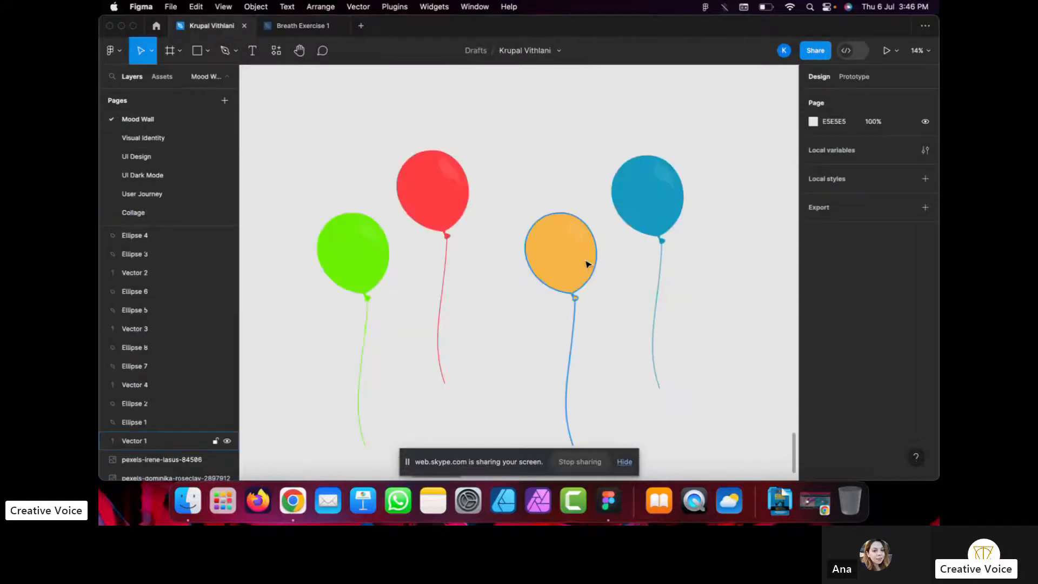
pyautogui.scroll(3, 588, 264)
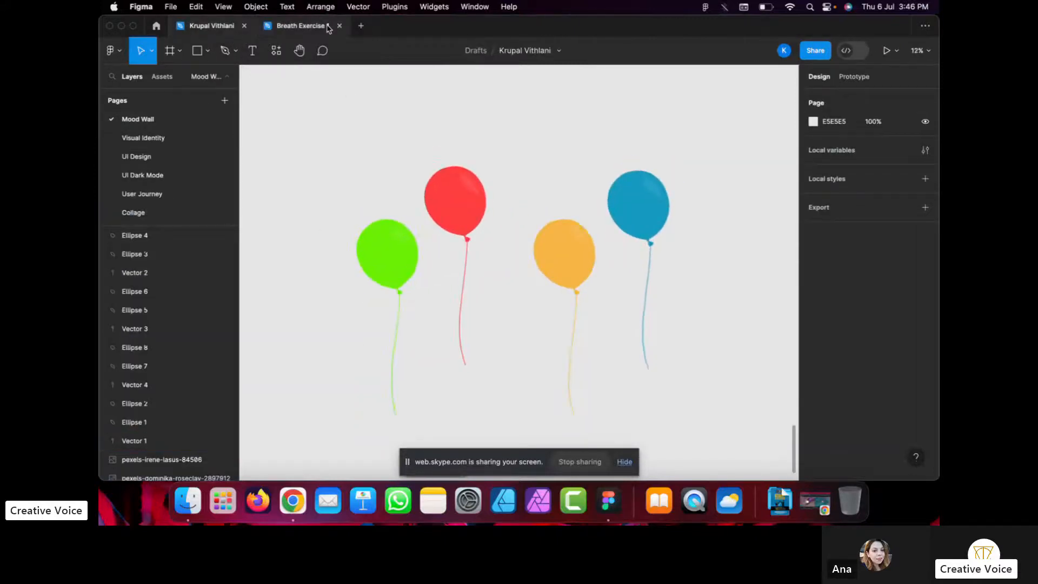
pyautogui.click(303, 25)
pyautogui.click(339, 26)
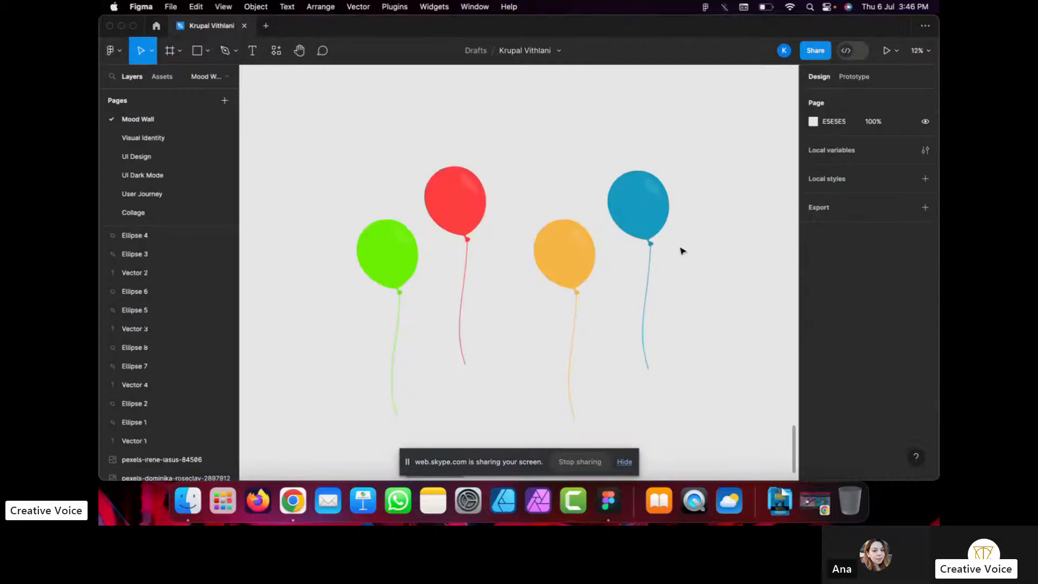
pyautogui.scroll(2, 683, 250)
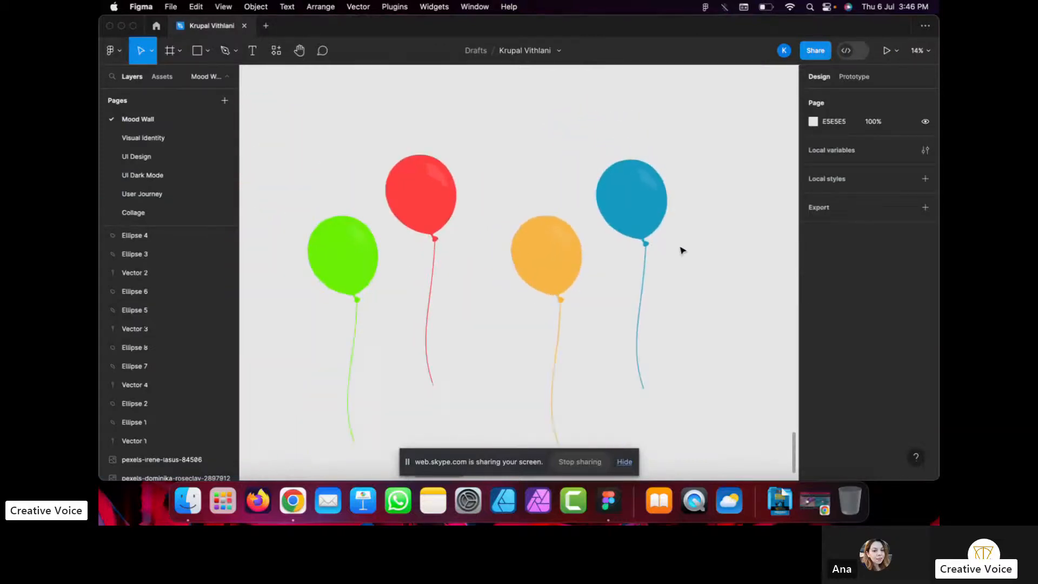
pyautogui.hscroll(2, 683, 251)
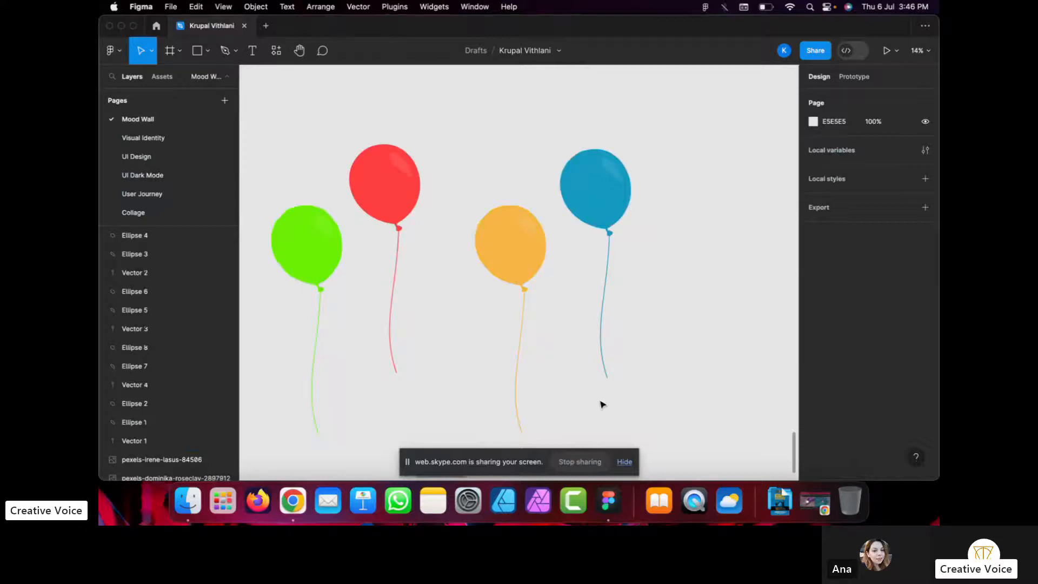
pyautogui.hscroll(3, 657, 291)
pyautogui.scroll(-2, 657, 291)
pyautogui.hscroll(-3, 657, 291)
pyautogui.scroll(1, 657, 291)
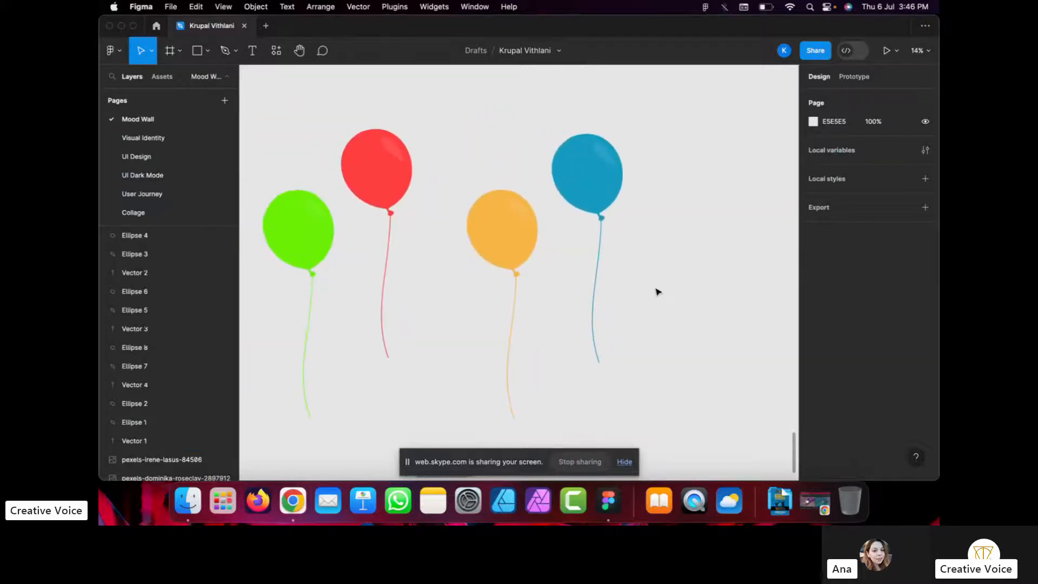
# Switch to Chrome, find Unsplash through a Google search in a new tab, and open the site's image search.
pyautogui.click(295, 494)
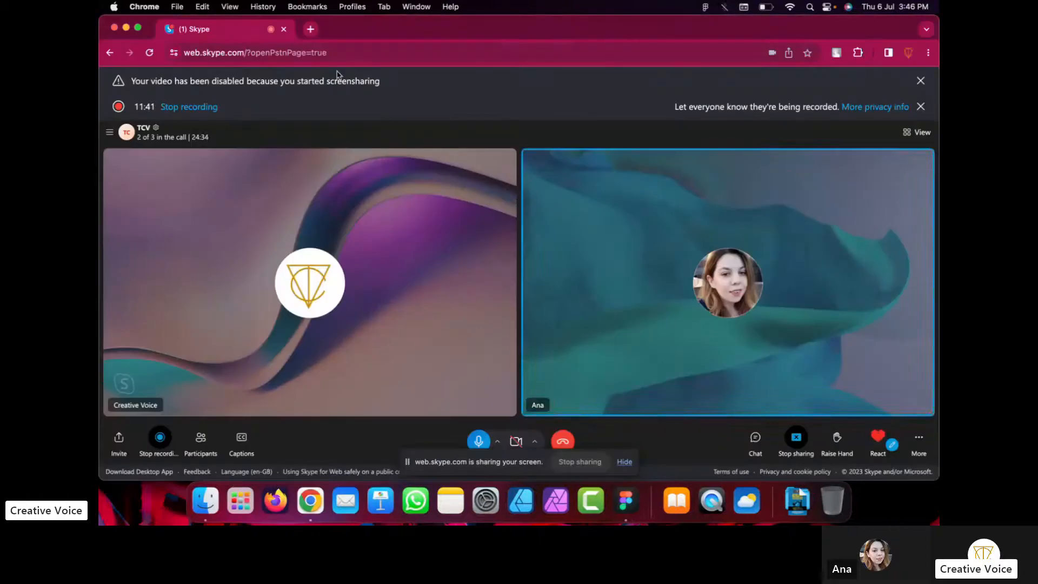
pyautogui.click(128, 28)
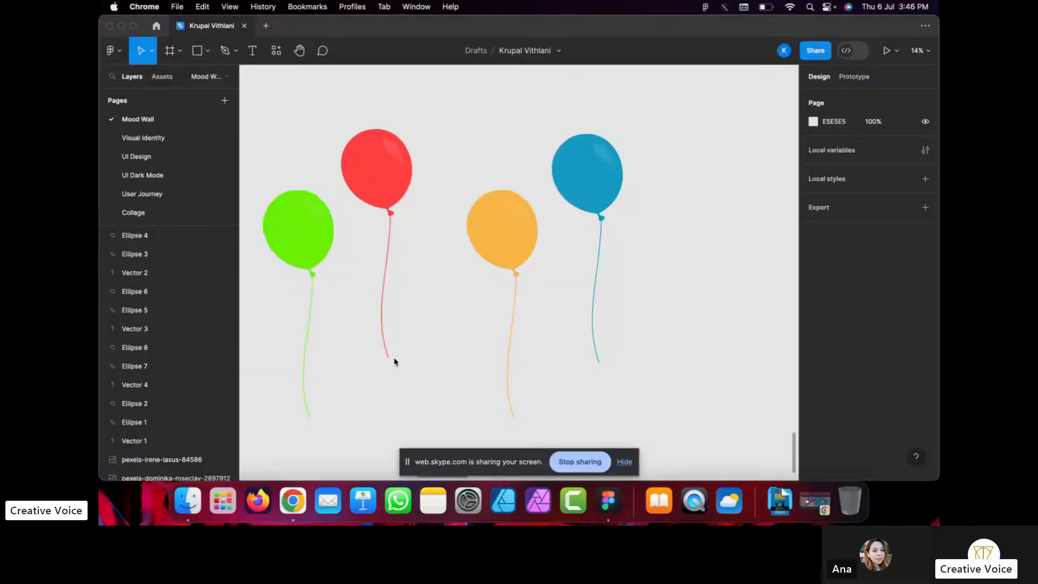
pyautogui.click(291, 520)
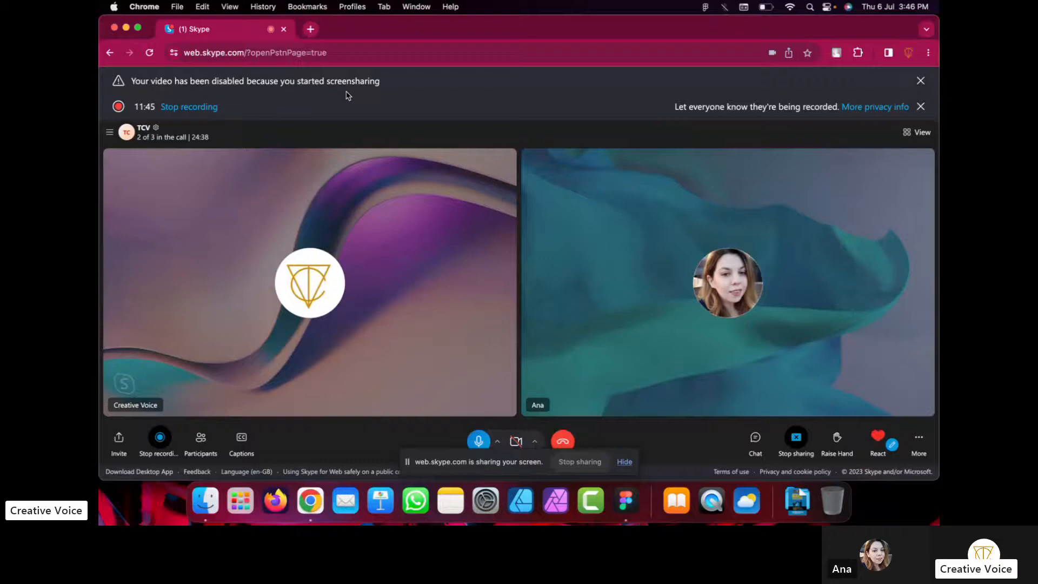
pyautogui.click(311, 34)
pyautogui.write('un')
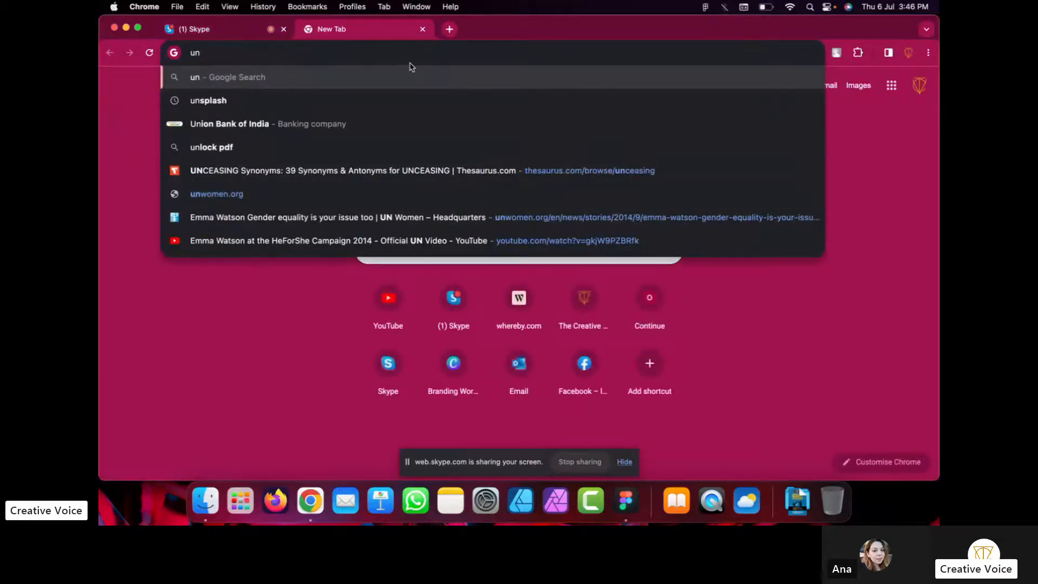
pyautogui.write('spl')
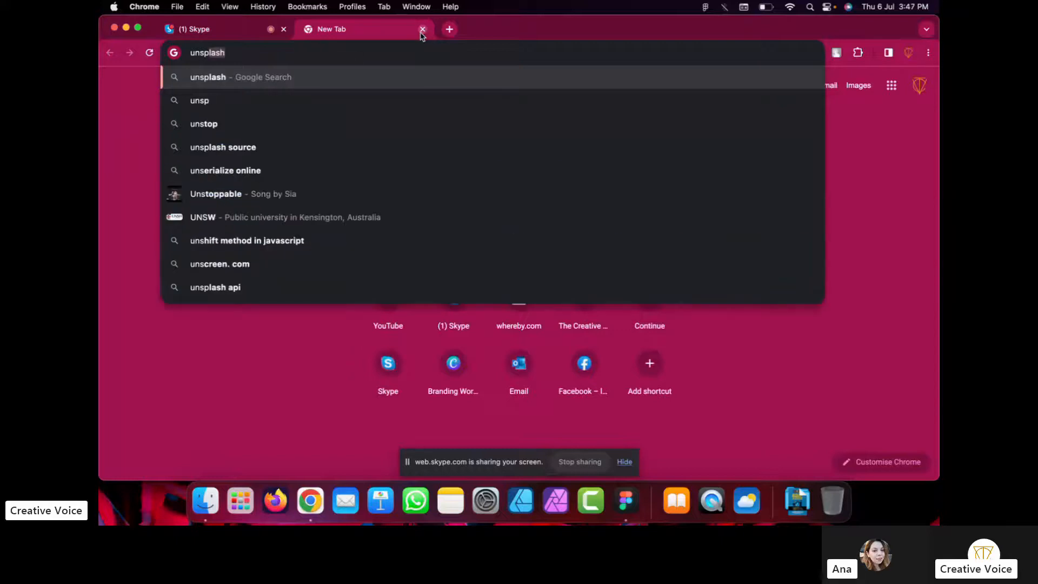
pyautogui.press('Return')
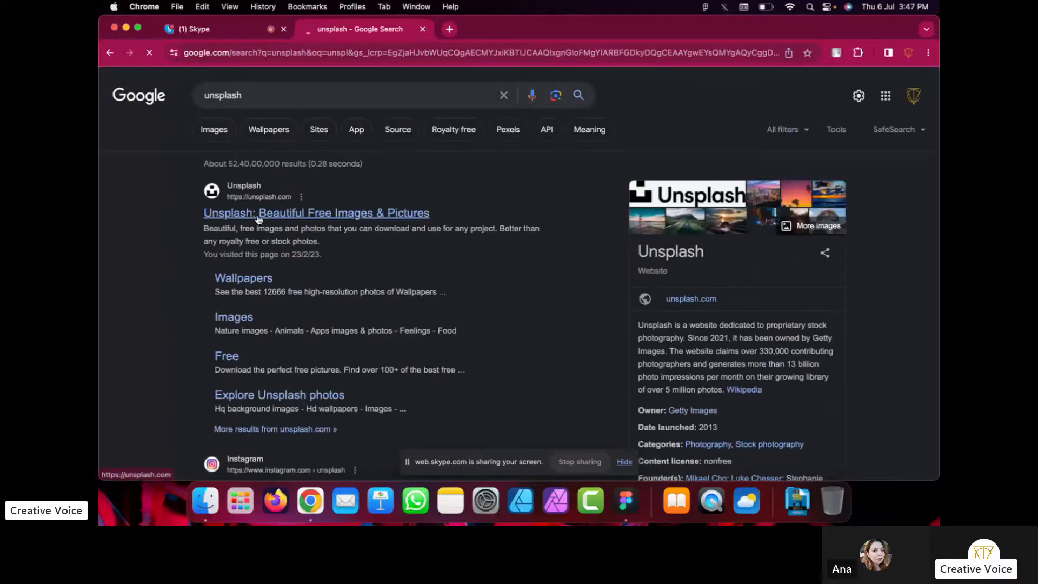
pyautogui.click(259, 213)
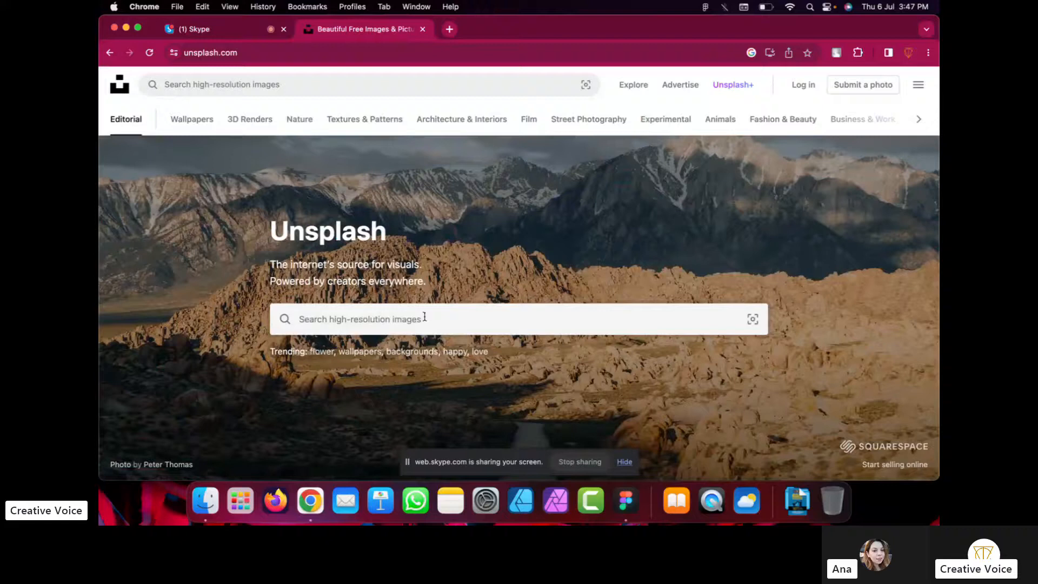
pyautogui.click(425, 318)
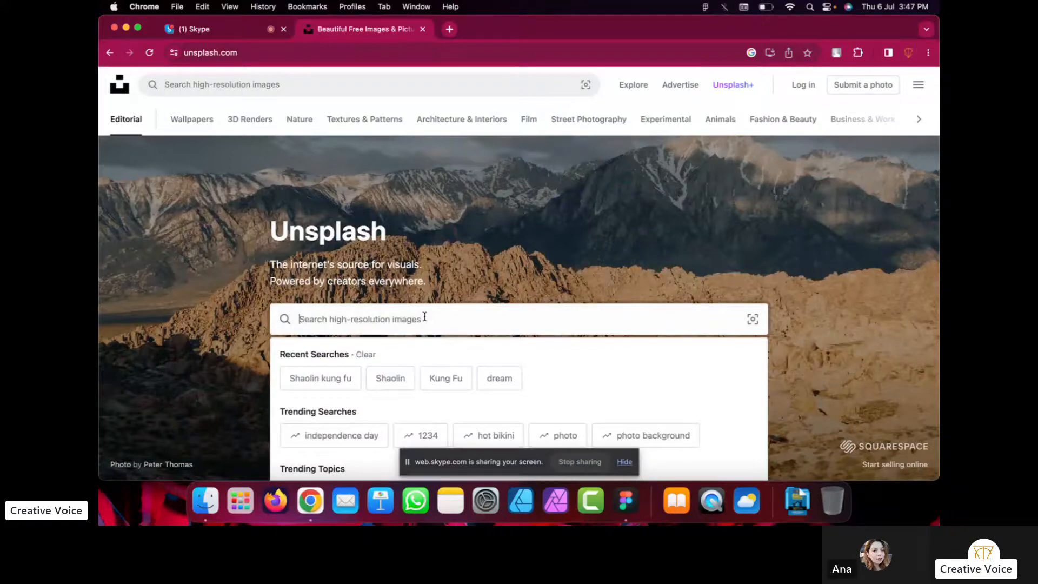
# Search Unsplash for "leaves" and browse through the photo results down to the end of the loaded images.
pyautogui.write('leaves')
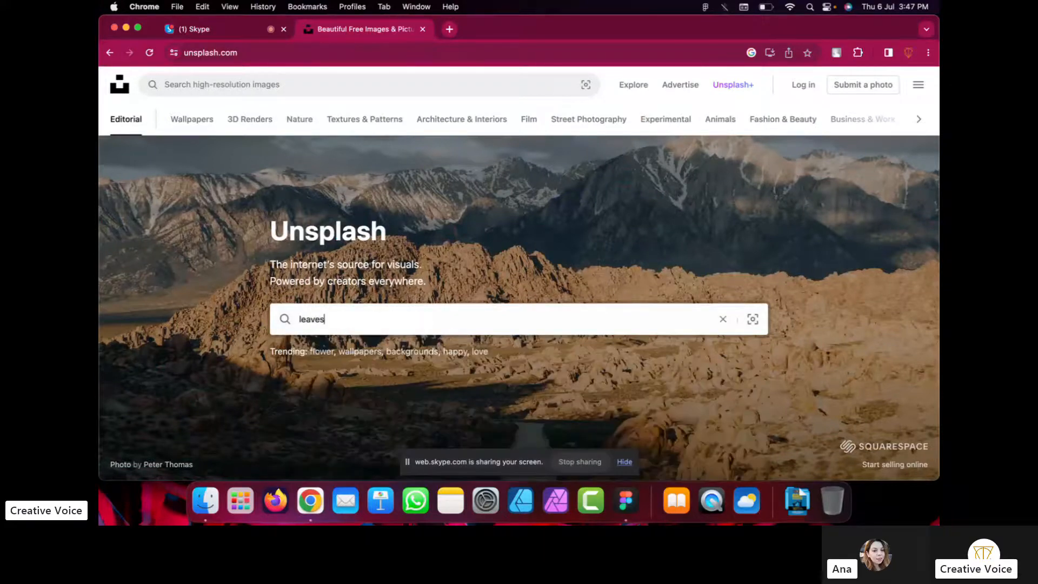
pyautogui.press('Return')
pyautogui.scroll(-6, 491, 406)
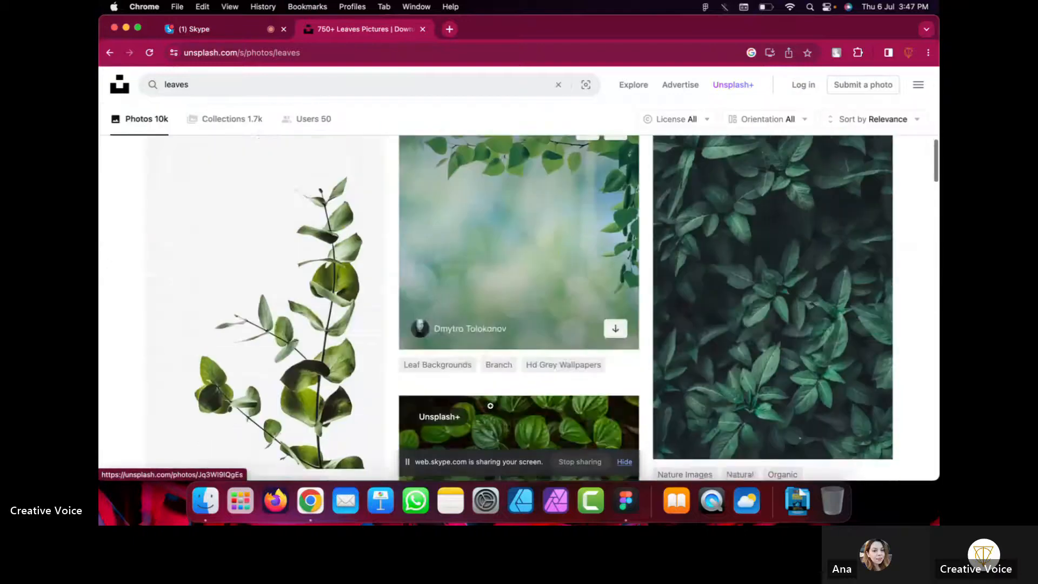
pyautogui.scroll(-10, 491, 405)
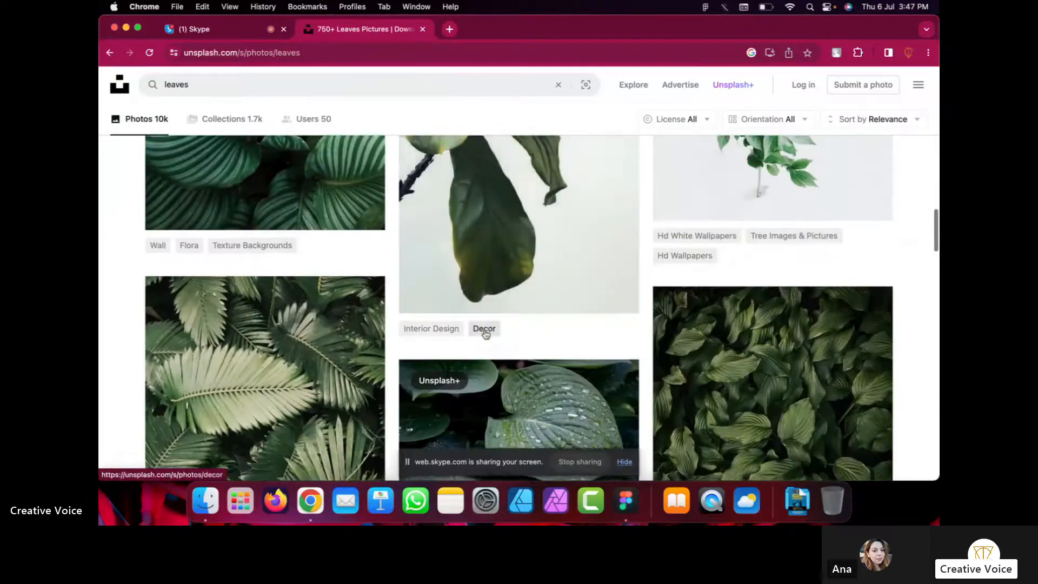
pyautogui.scroll(-15, 485, 333)
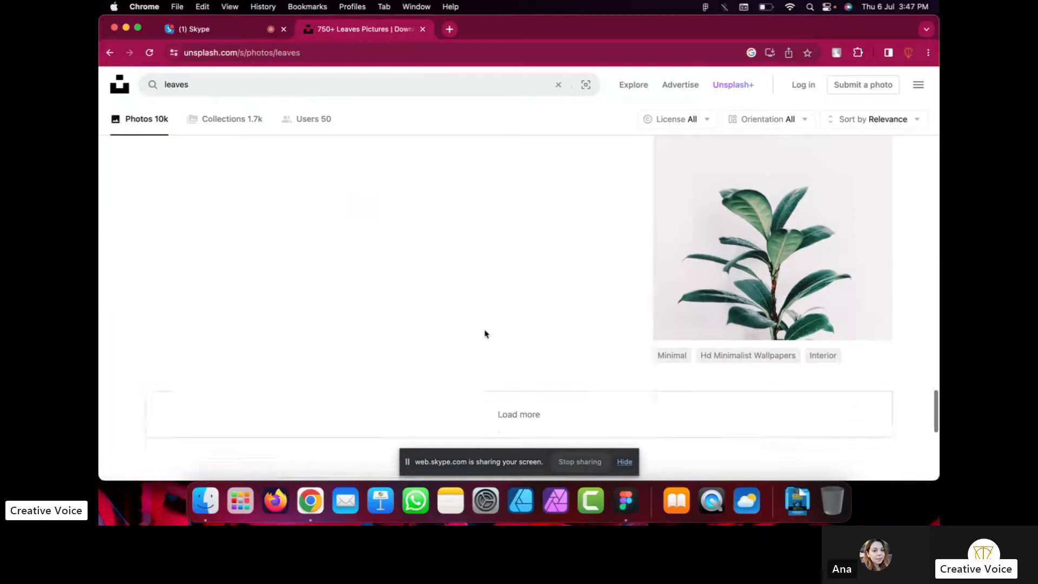
pyautogui.scroll(-2, 485, 334)
# Clear the "leaves" term from the image search to make room for a new query.
pyautogui.click(396, 84)
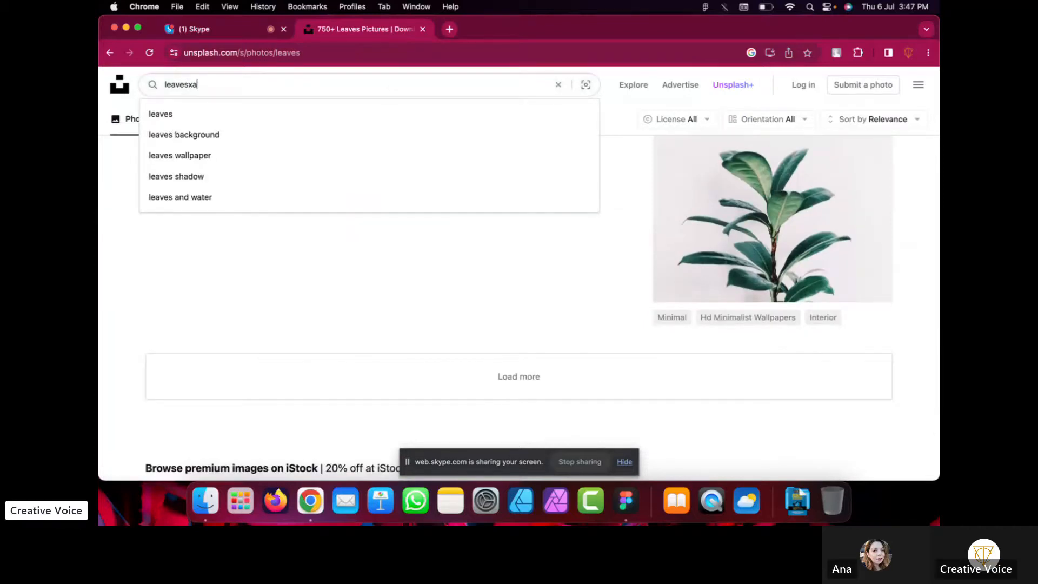
pyautogui.press('BackSpace')
pyautogui.press('BackSpace')
pyautogui.press('BackSpace')
pyautogui.press('BackSpace')
pyautogui.press('BackSpace')
pyautogui.press('BackSpace')
pyautogui.write('o')
pyautogui.press('BackSpace')
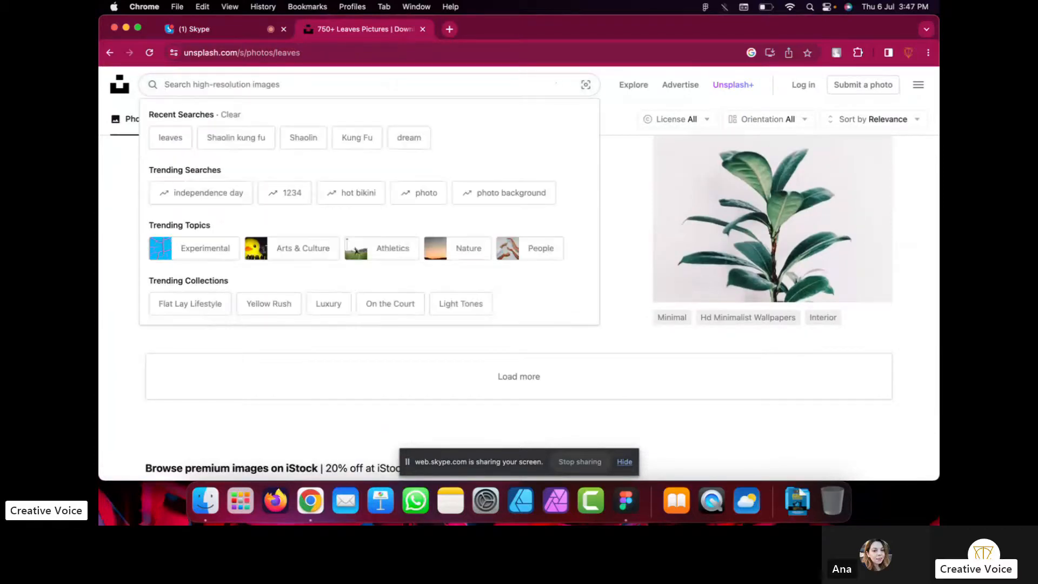
# Search Unsplash for "plant" and look through the photos, loading more results, for a suitable plant image.
pyautogui.write('plant')
pyautogui.press('Return')
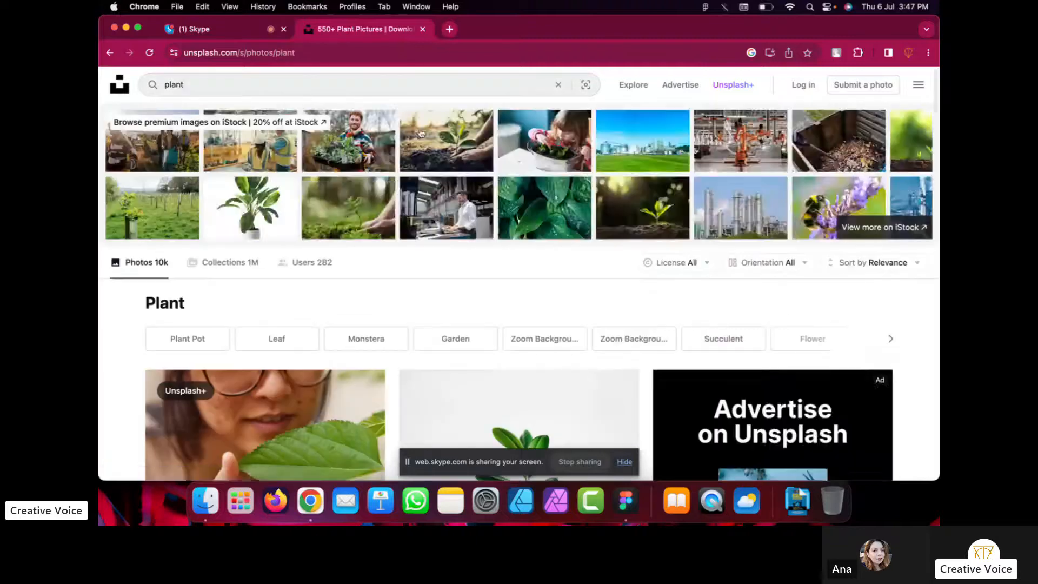
pyautogui.scroll(-10, 451, 179)
pyautogui.scroll(-15, 451, 179)
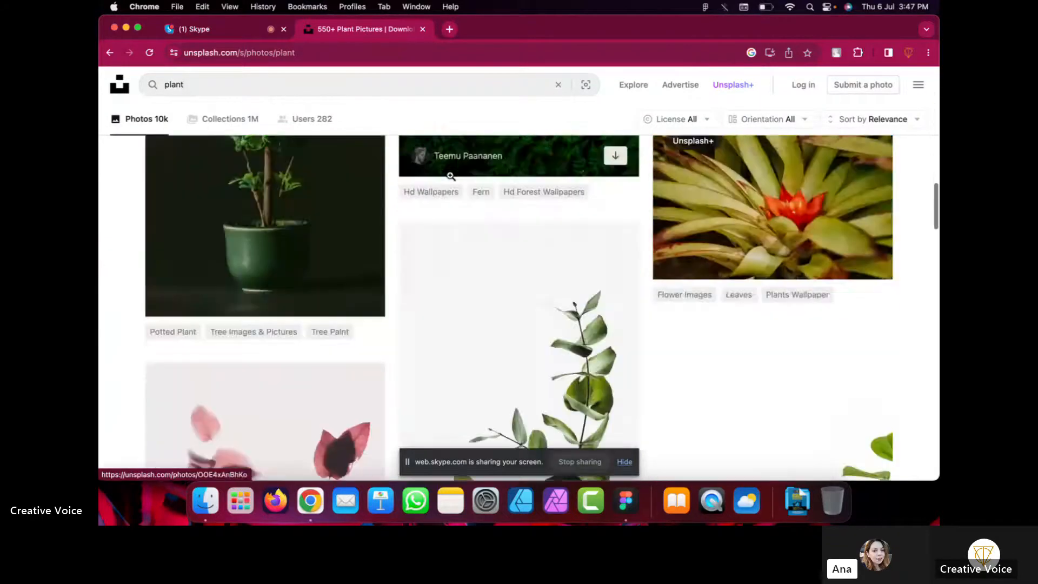
pyautogui.scroll(-15, 451, 177)
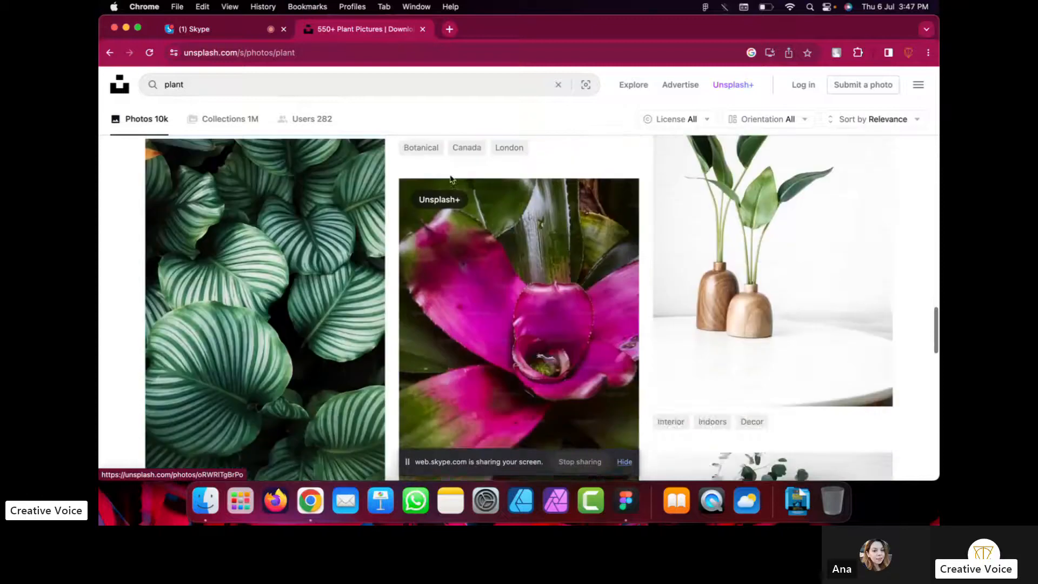
pyautogui.scroll(-1, 451, 179)
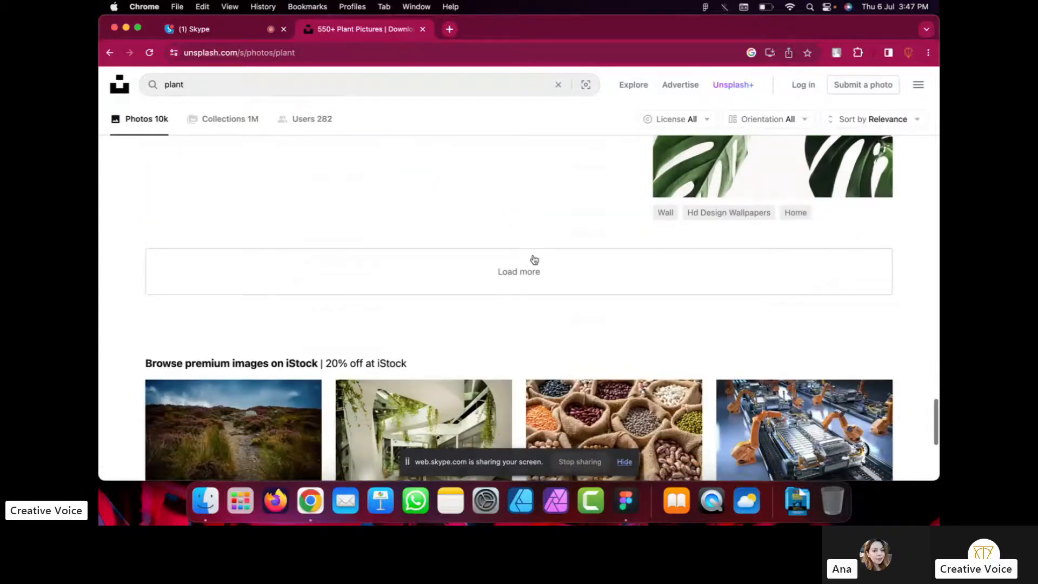
pyautogui.click(514, 281)
pyautogui.scroll(-4, 514, 285)
pyautogui.scroll(-8, 497, 318)
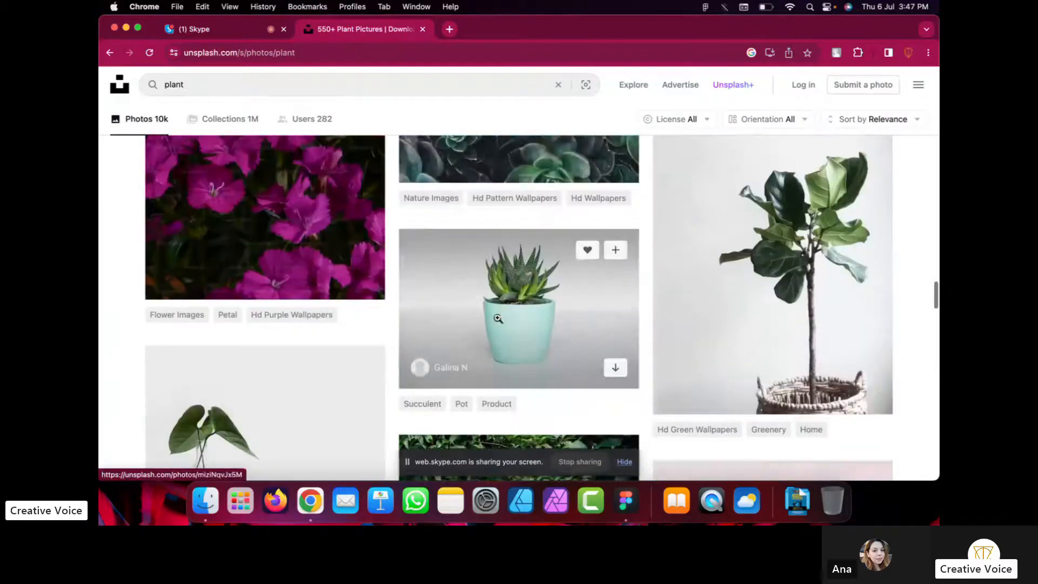
pyautogui.scroll(-2, 496, 318)
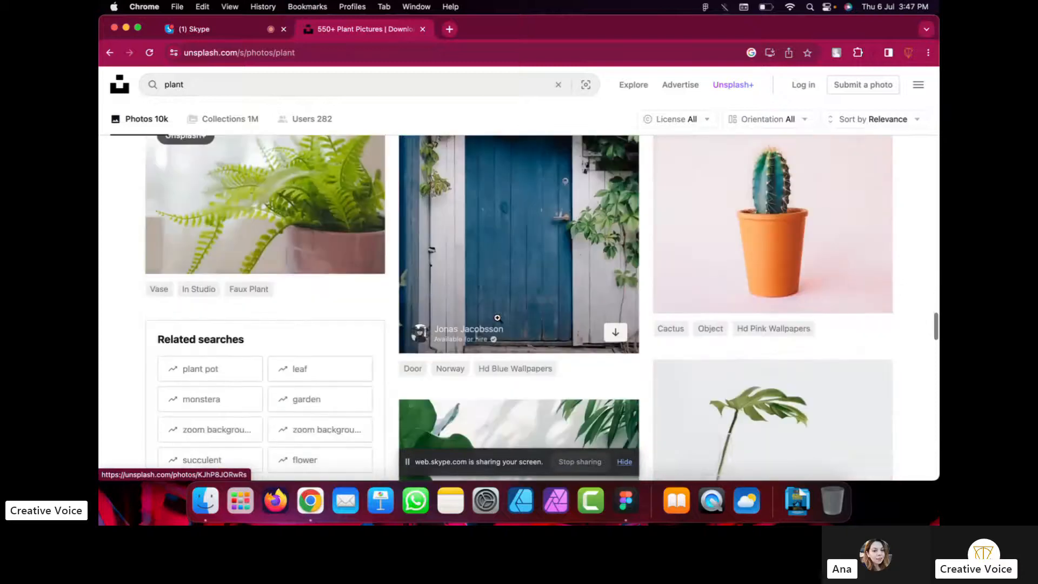
pyautogui.scroll(-15, 497, 318)
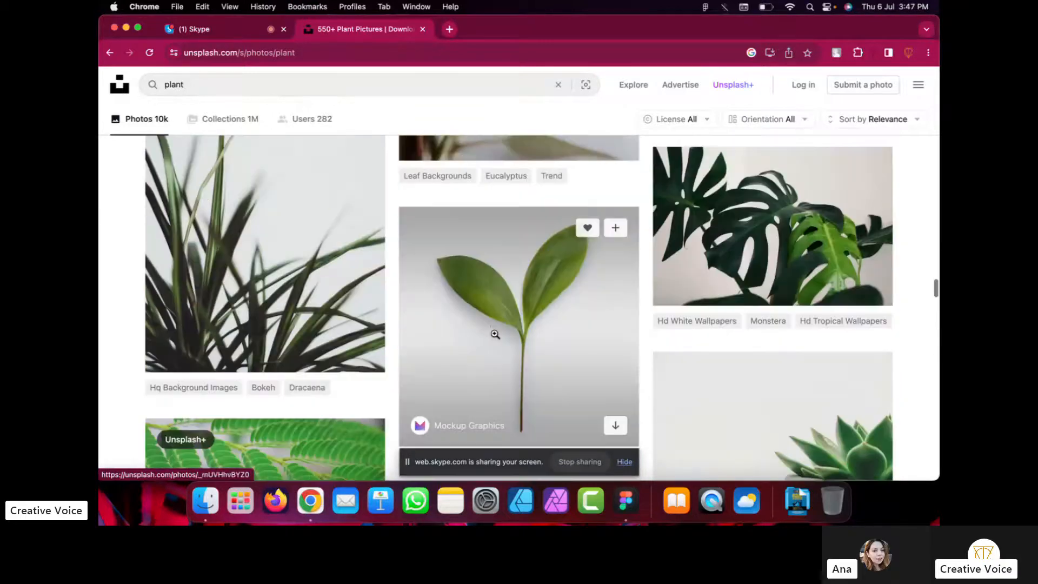
# Refine the Unsplash search to "plant succulent" and look through the photos.
pyautogui.click(348, 83)
pyautogui.write('s')
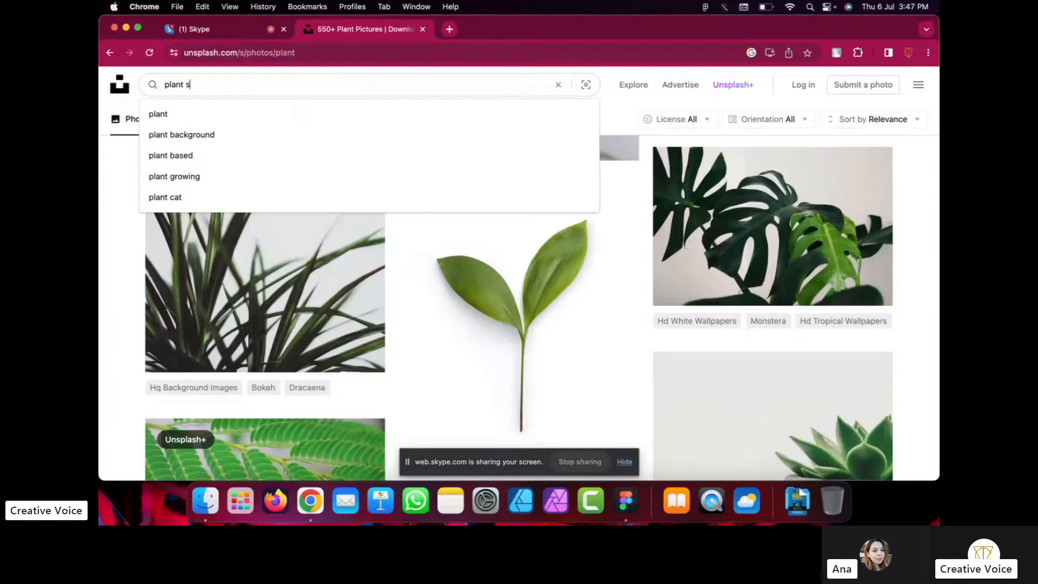
pyautogui.write('nuc')
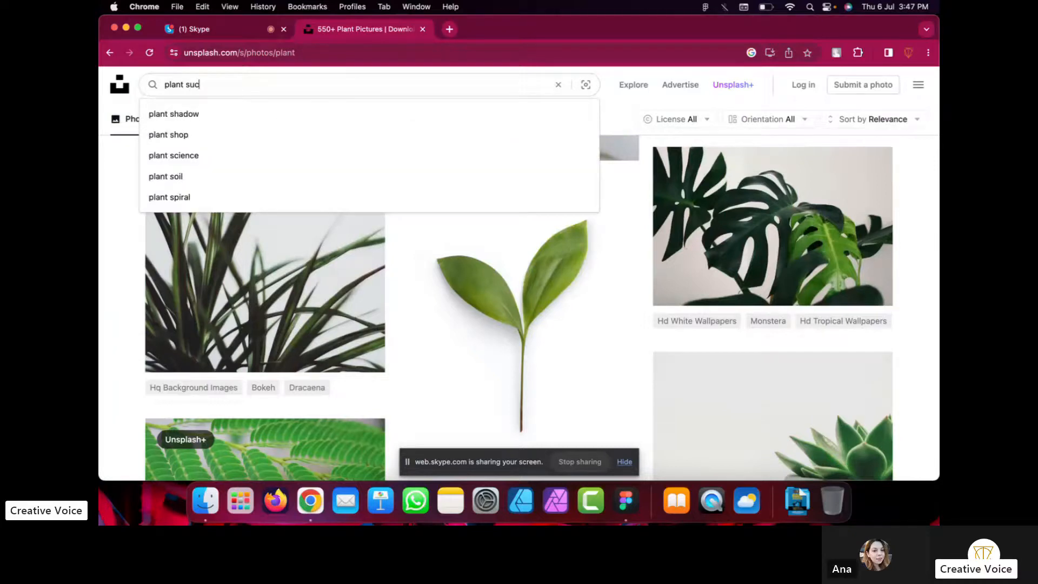
pyautogui.write('cul')
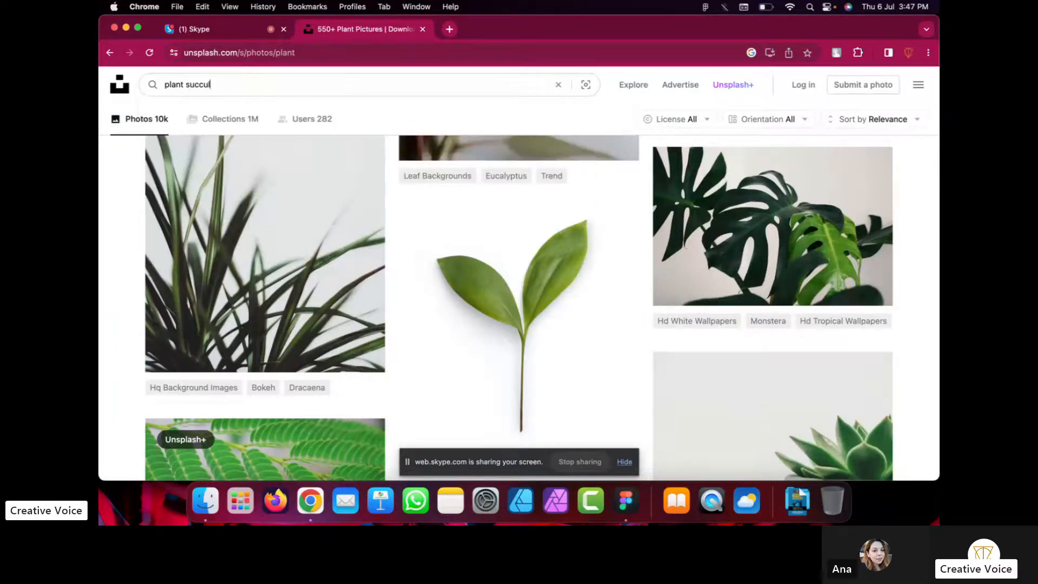
pyautogui.write('ent')
pyautogui.press('Return')
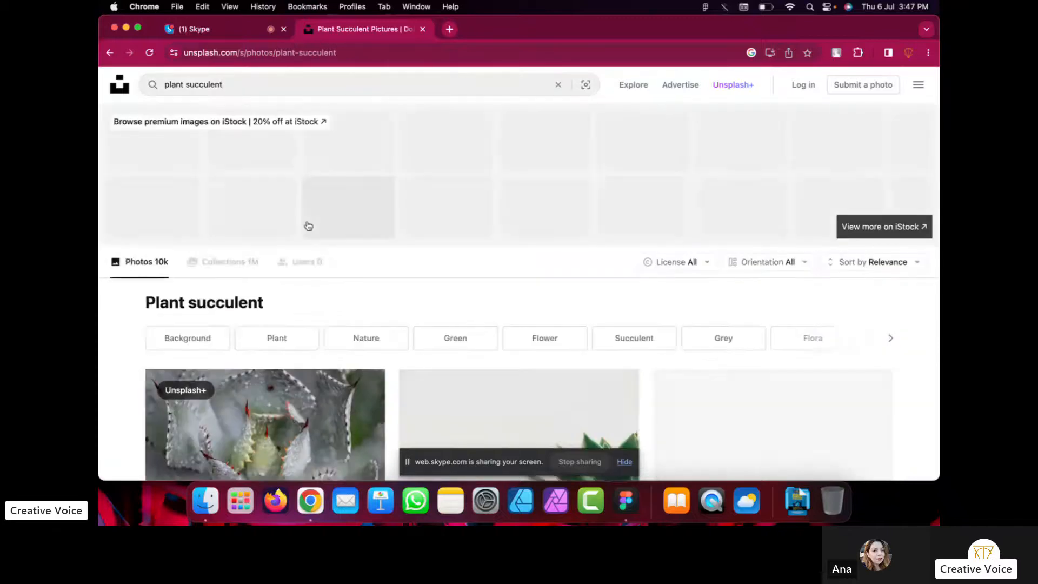
pyautogui.scroll(-10, 346, 243)
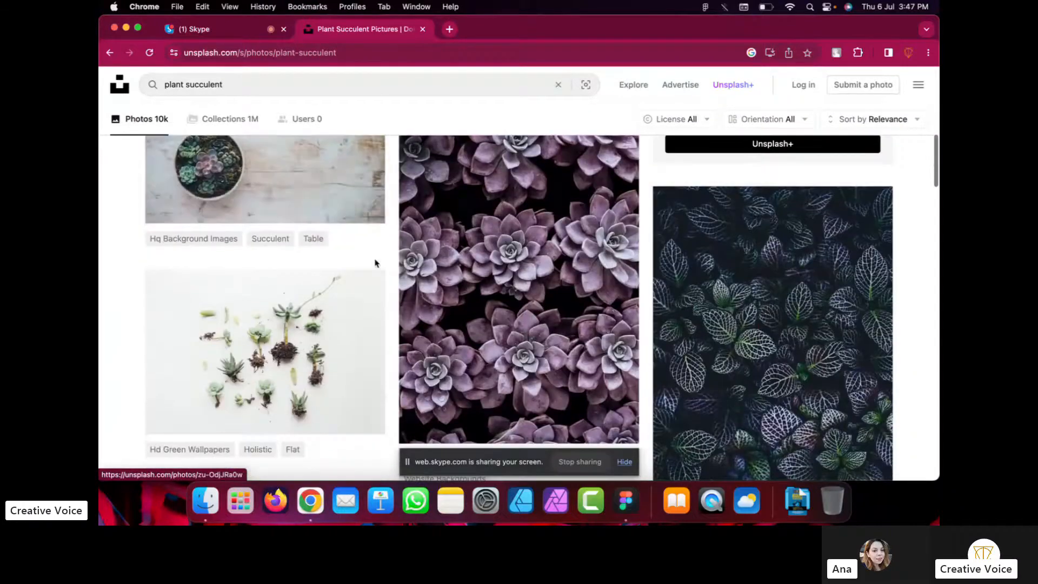
pyautogui.scroll(-6, 376, 263)
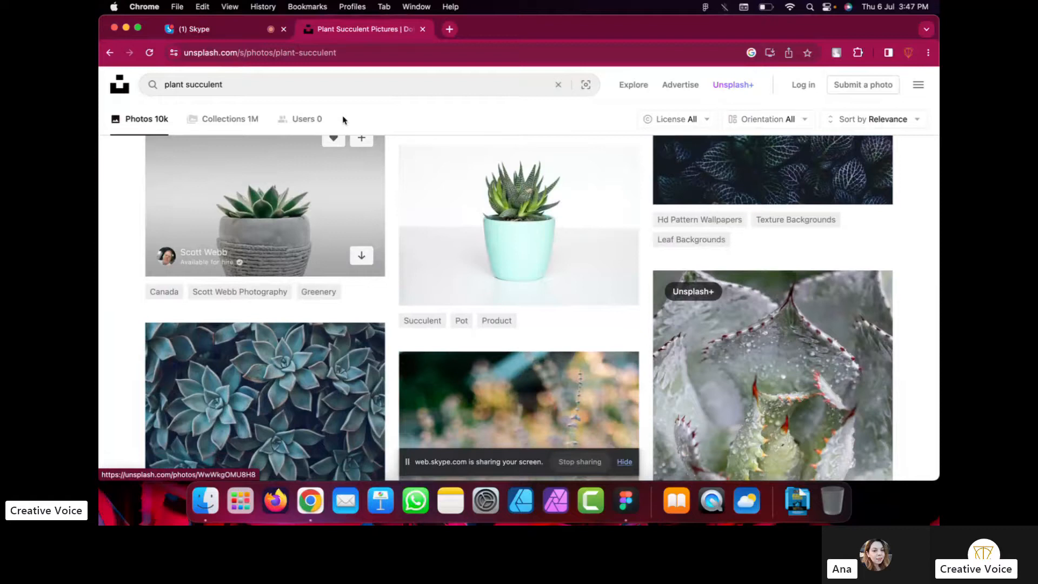
# Search Unsplash for "snake plant" and find a clear photo of one on a plain white background.
pyautogui.click(350, 87)
pyautogui.write('snake')
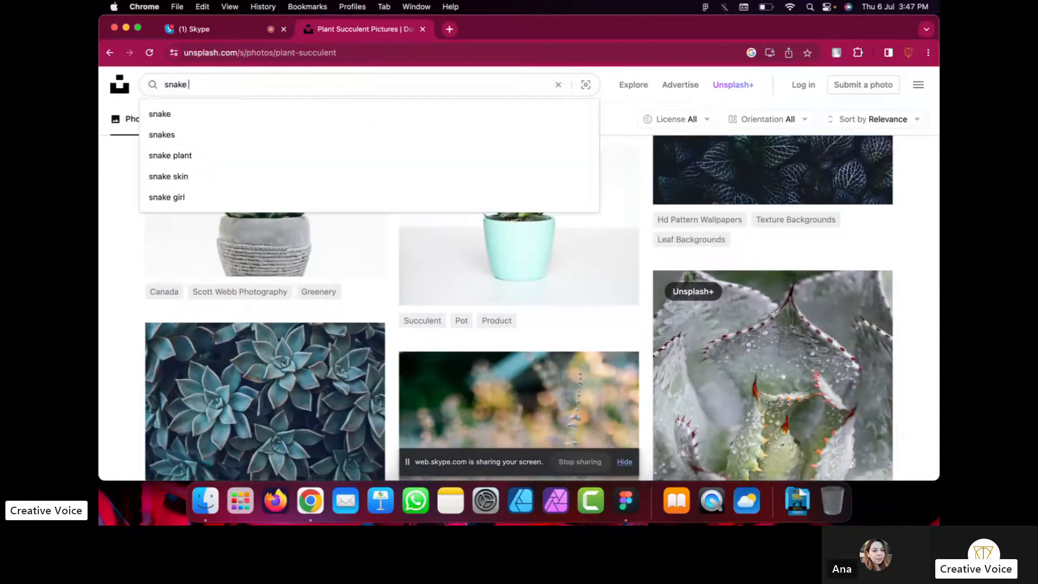
pyautogui.click(189, 156)
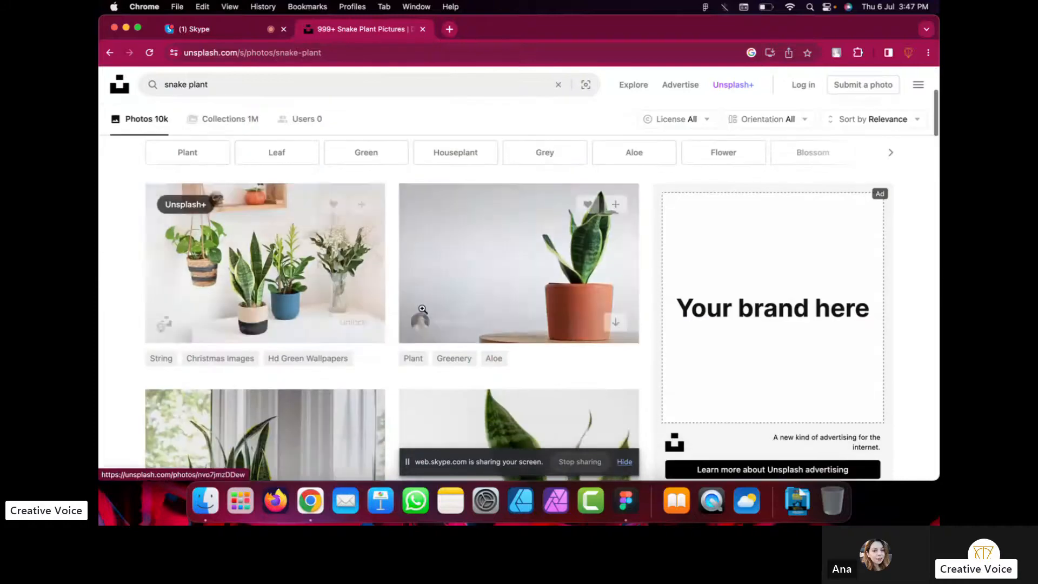
pyautogui.scroll(-5, 423, 310)
pyautogui.scroll(2, 540, 247)
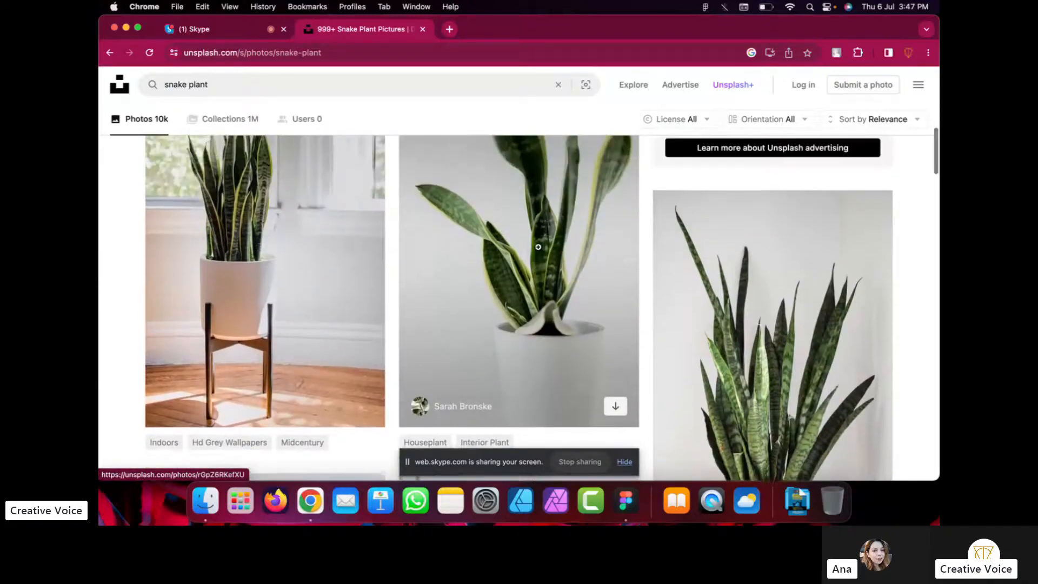
pyautogui.scroll(2, 193, 273)
pyautogui.scroll(-3, 193, 273)
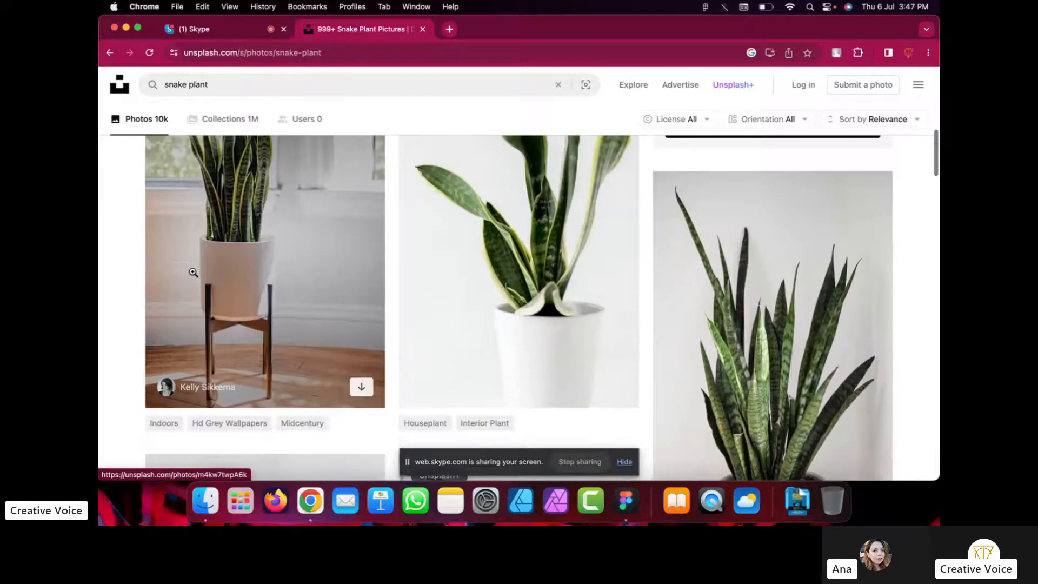
# Open the photo of the snake plant in a white pot and download it at 2731 × 4096.
pyautogui.click(589, 287)
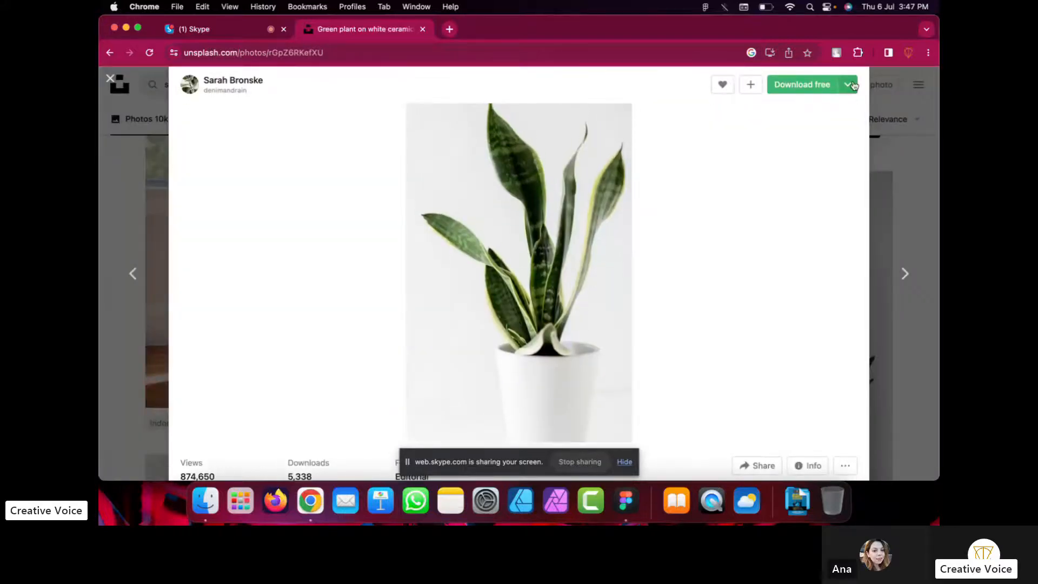
pyautogui.click(849, 84)
pyautogui.click(788, 198)
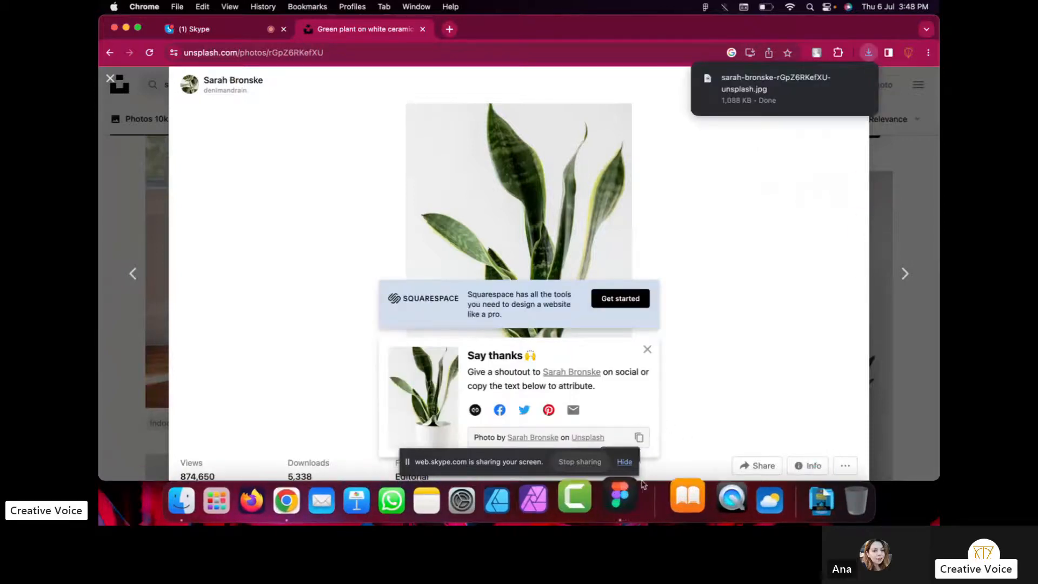
# Switch to Figma and place the snake plant photo from Downloads below the balloons on the Mood Wall page.
pyautogui.click(625, 500)
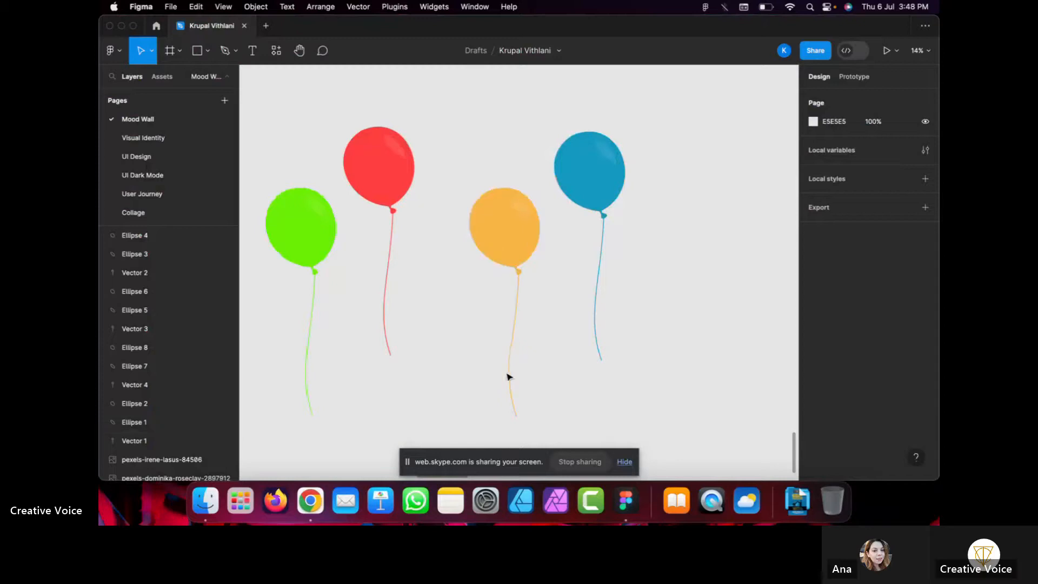
pyautogui.scroll(-3, 508, 377)
pyautogui.scroll(-3, 508, 377)
pyautogui.click(205, 501)
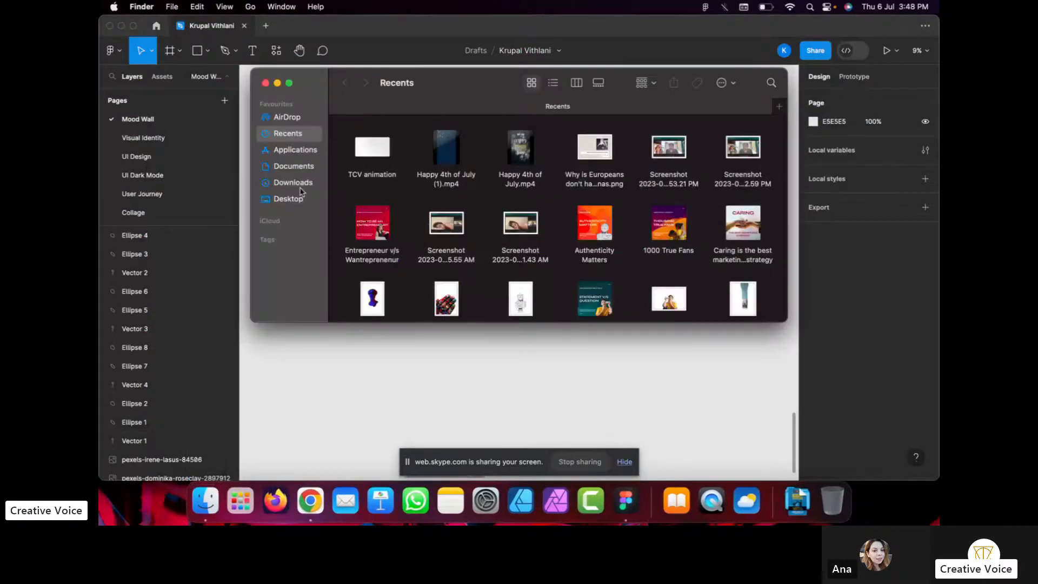
pyautogui.click(301, 188)
pyautogui.moveTo(363, 161); pyautogui.dragTo(420, 384)
pyautogui.click(265, 82)
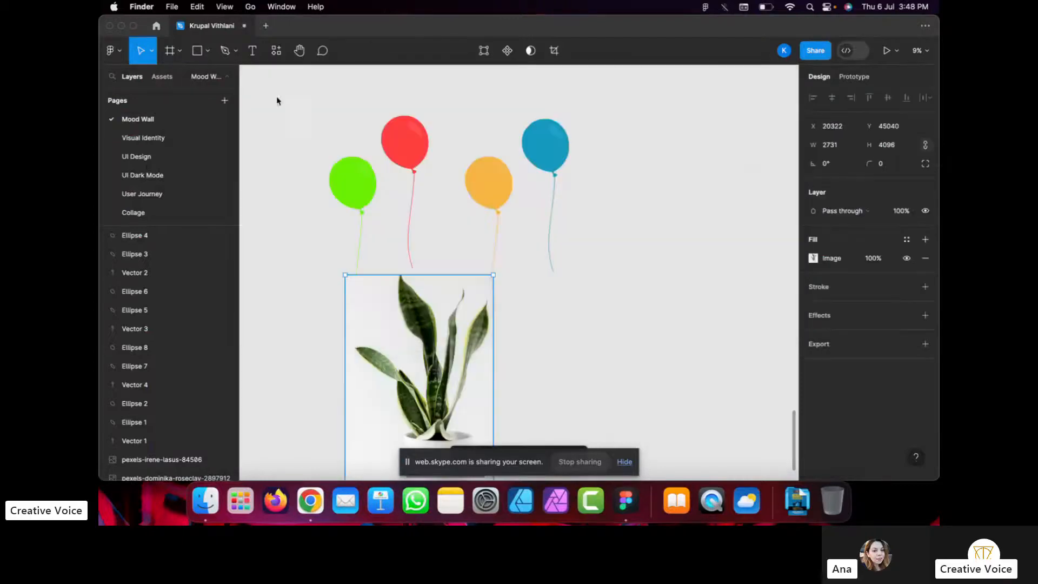
# Move the plant photo to the empty canvas right of the balloons, to about X 27141, Y 41742.
pyautogui.scroll(-5, 447, 424)
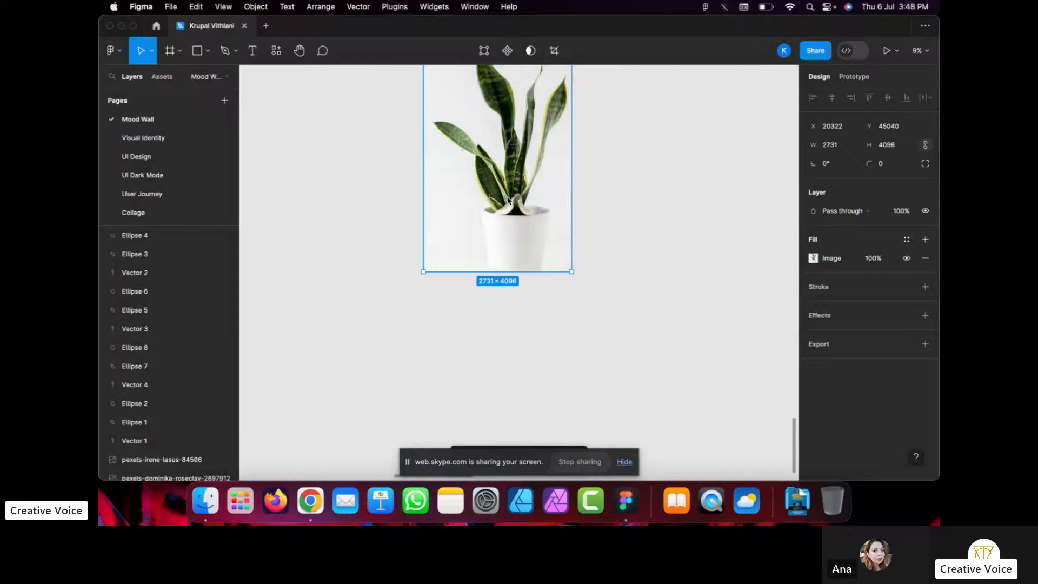
pyautogui.scroll(5, 726, 277)
pyautogui.scroll(-5, 371, 355)
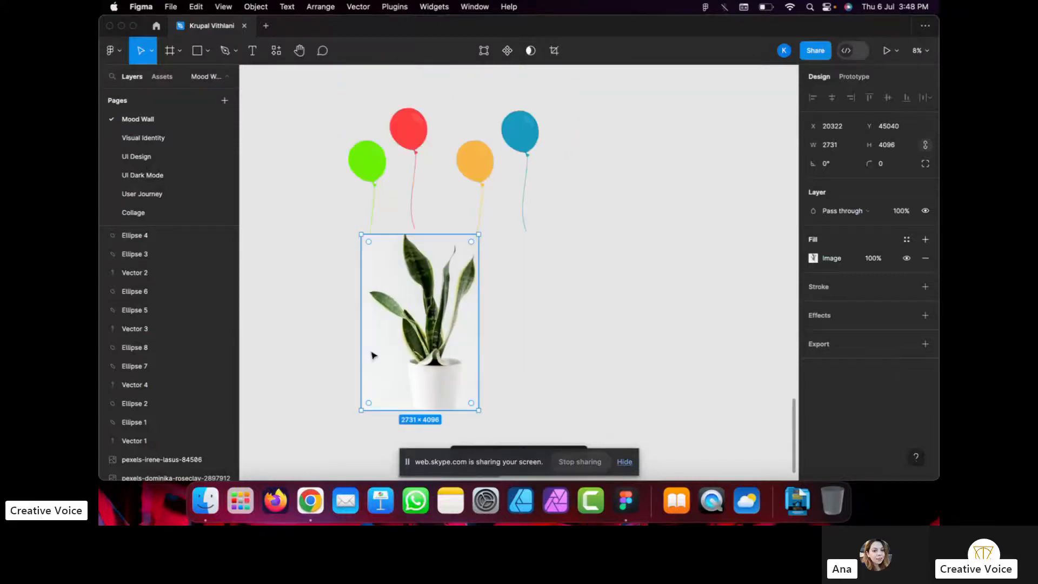
pyautogui.moveTo(387, 349); pyautogui.dragTo(574, 258)
# Add a black (000000) inside stroke to the plant photo, try a stroke weight of 5 and undo that weight change.
pyautogui.scroll(5, 574, 258)
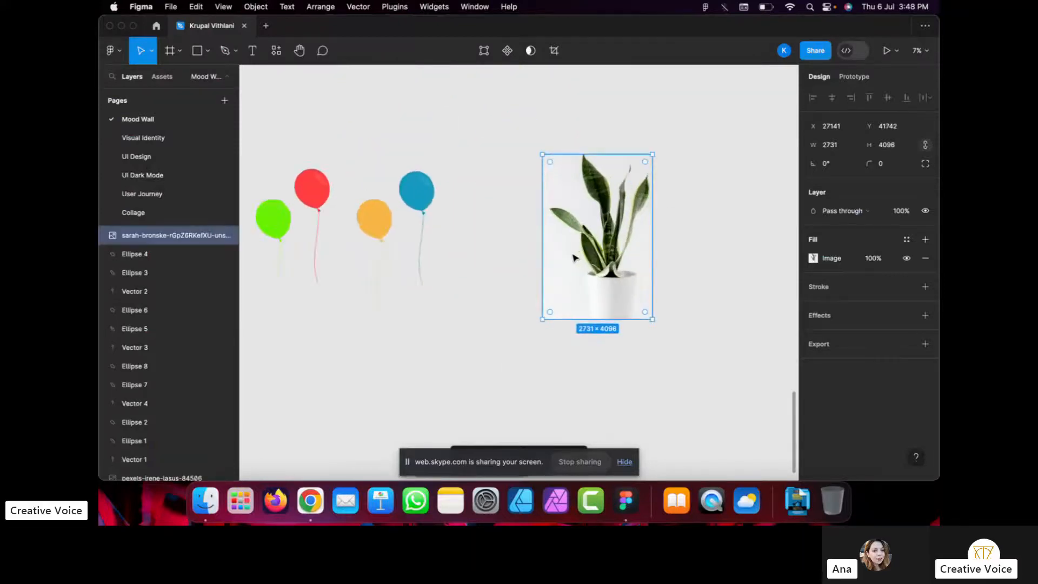
pyautogui.hscroll(3, 574, 258)
pyautogui.scroll(4, 574, 258)
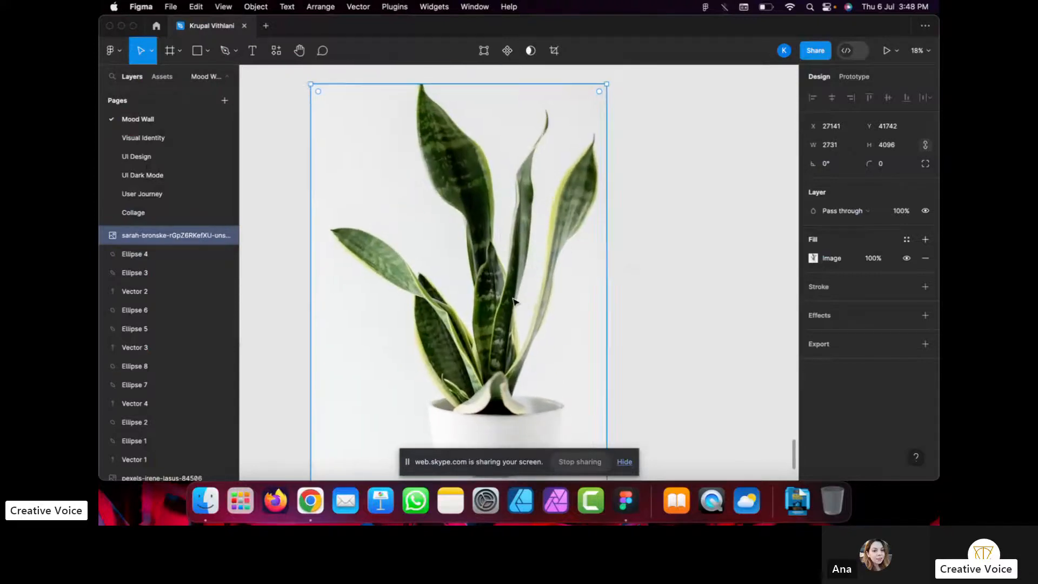
pyautogui.scroll(4, 517, 276)
pyautogui.scroll(-2, 545, 165)
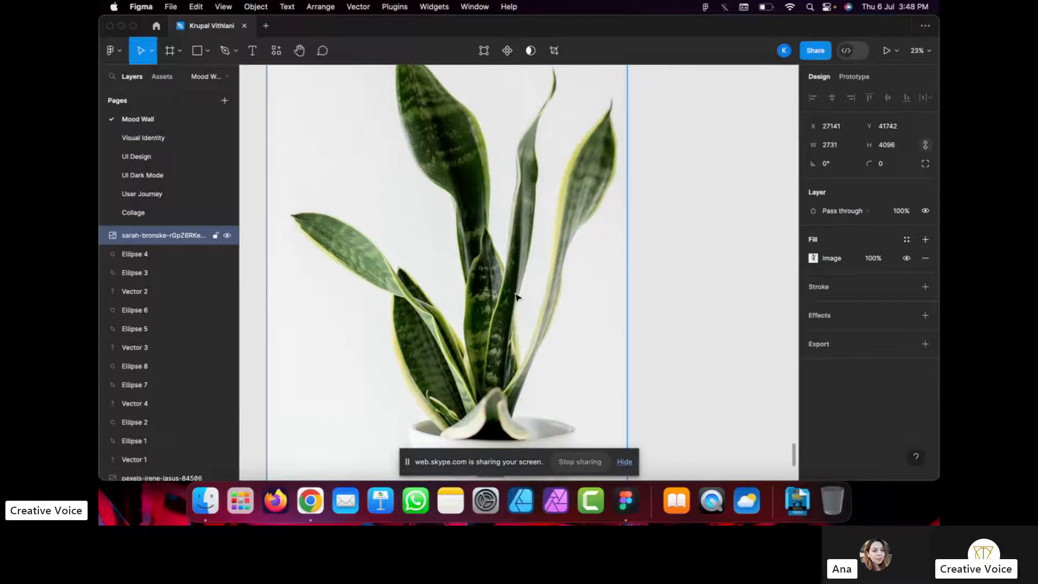
pyautogui.scroll(-3, 516, 296)
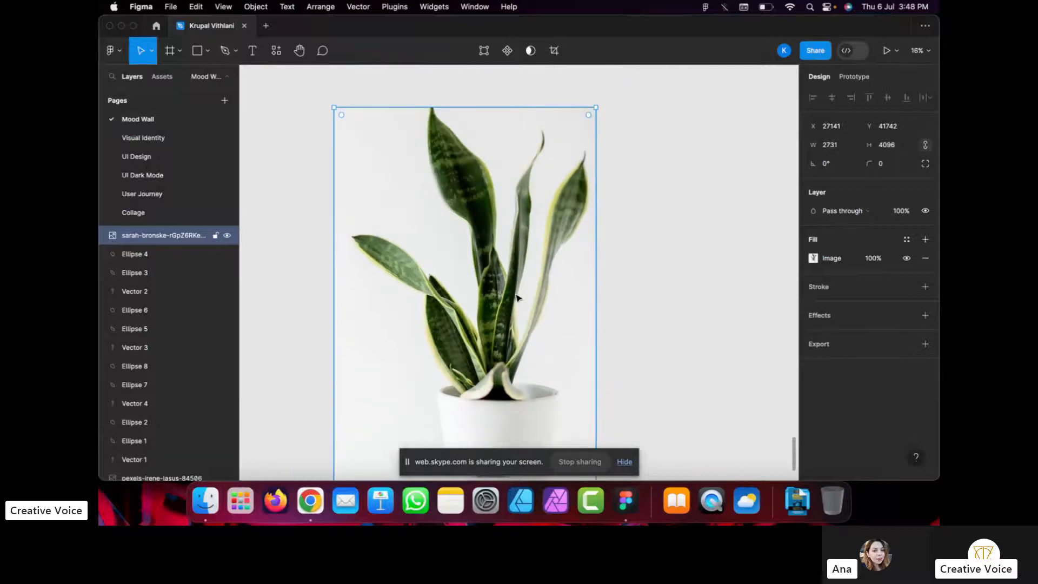
pyautogui.click(225, 51)
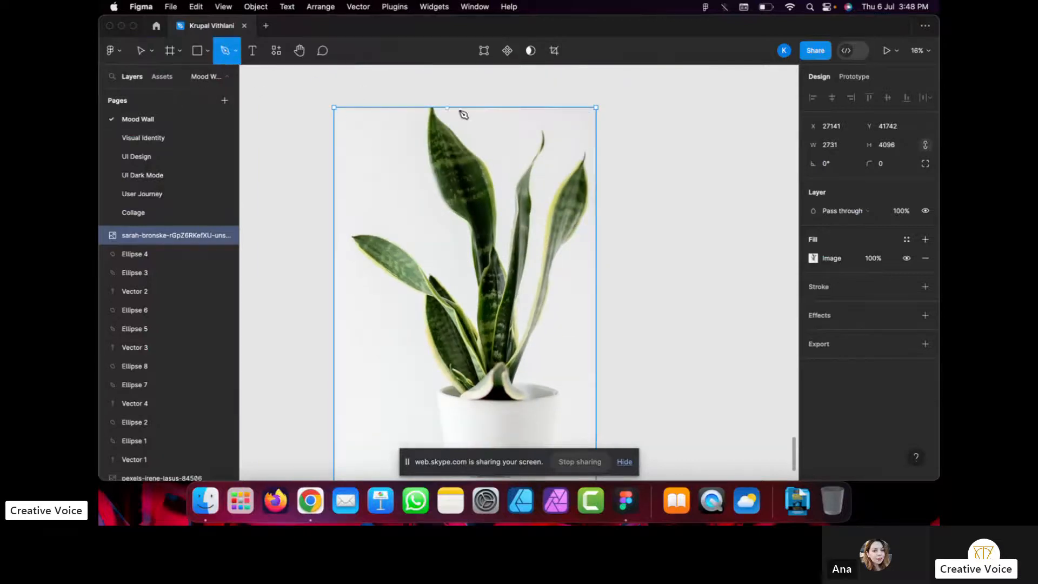
pyautogui.scroll(5, 464, 114)
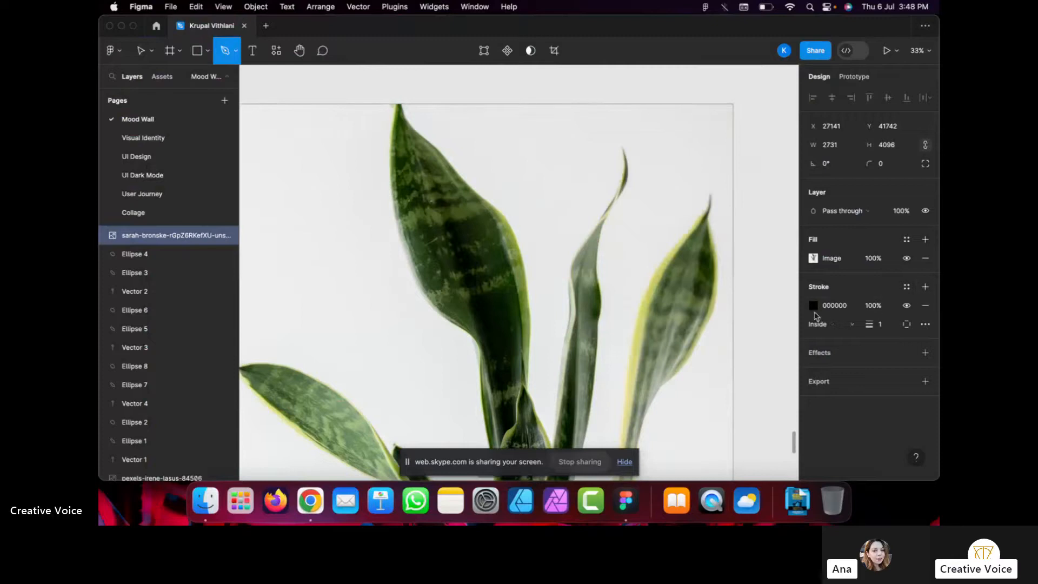
pyautogui.click(886, 327)
pyautogui.write('5')
pyautogui.press('Return')
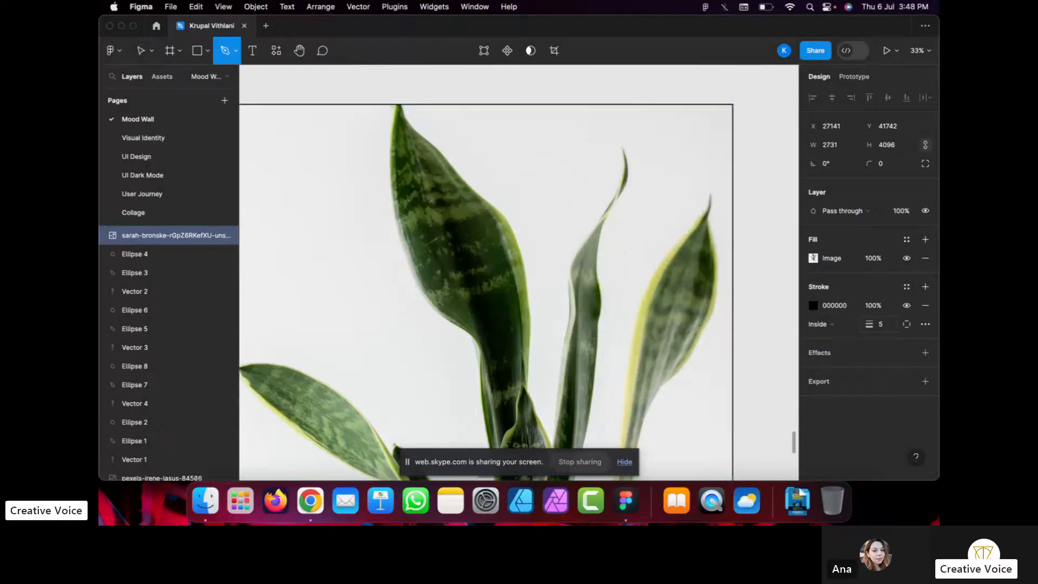
pyautogui.press('super+z')
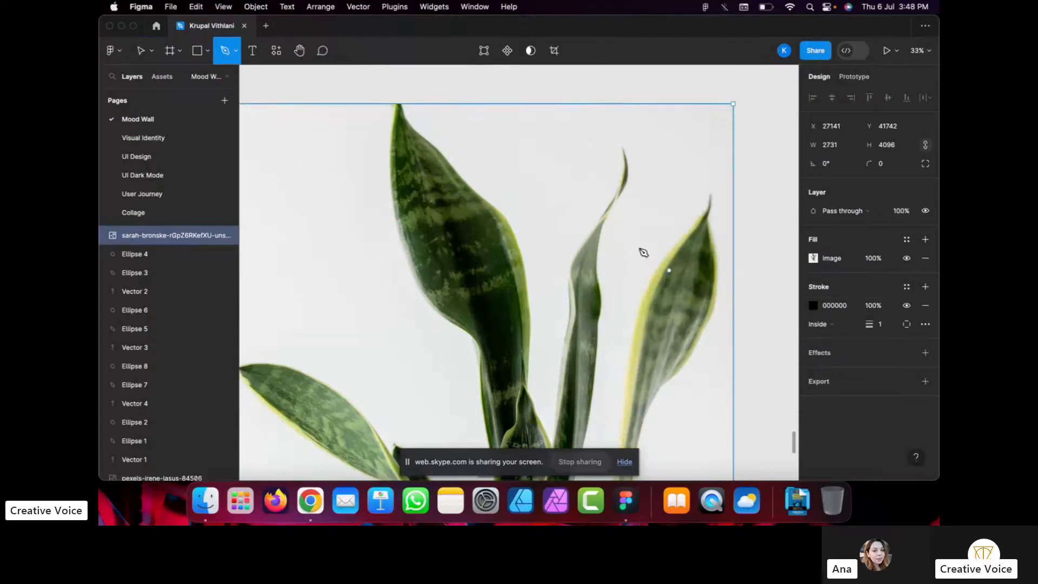
pyautogui.click(622, 151)
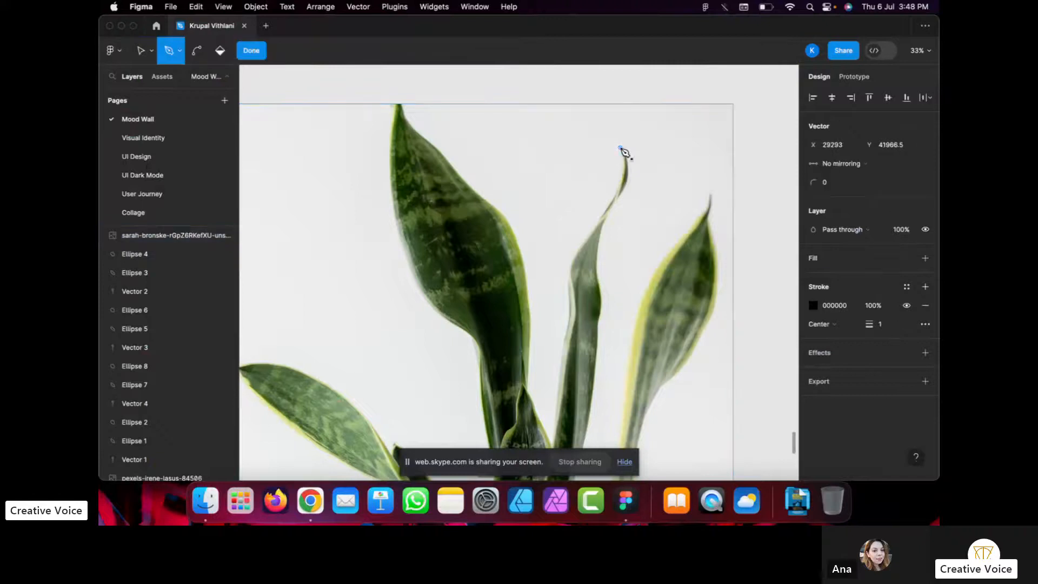
pyautogui.press('Escape')
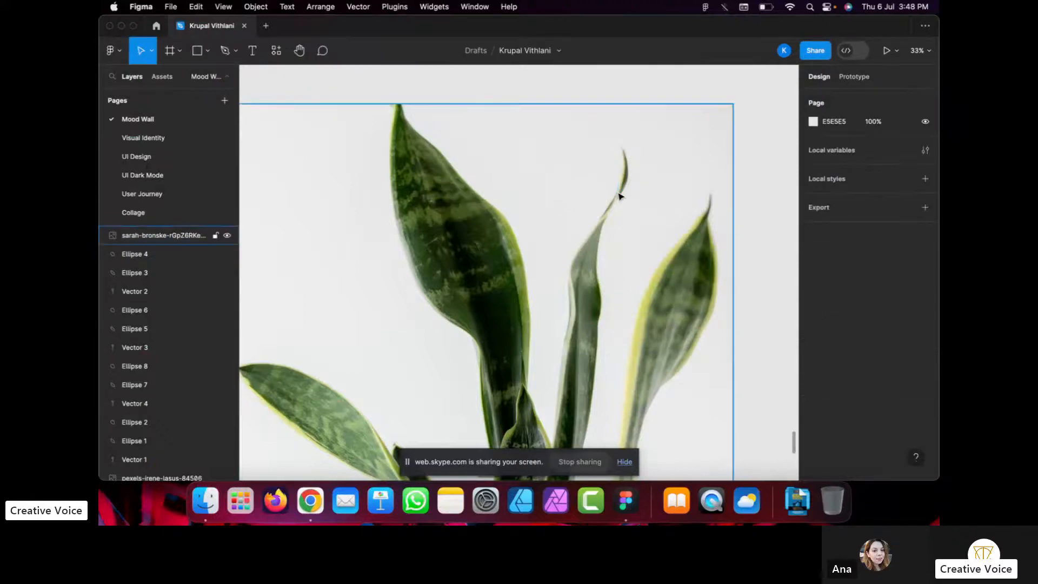
pyautogui.scroll(-5, 621, 196)
pyautogui.click(739, 228)
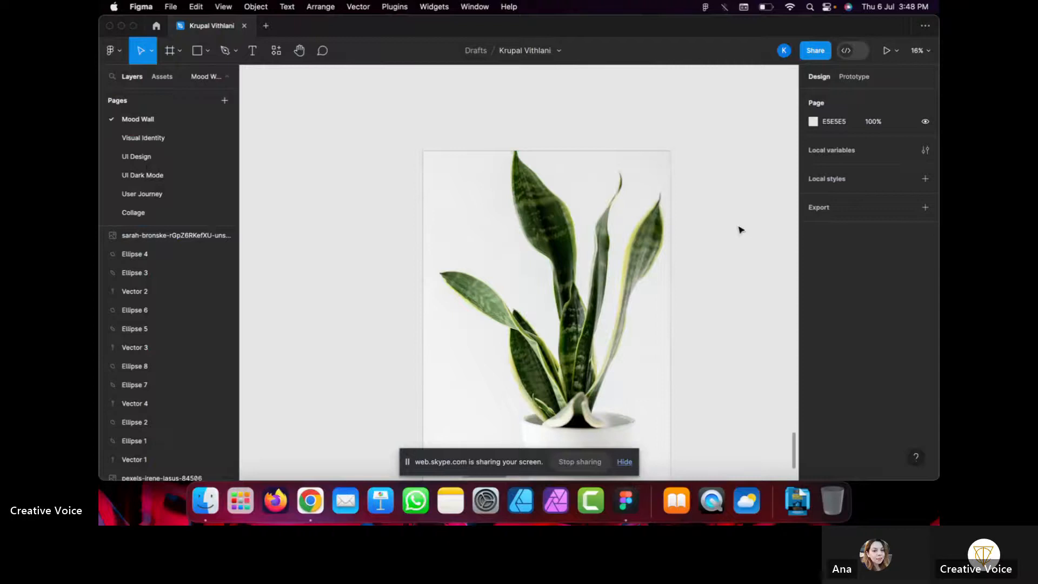
# Undo the black stroke added to the plant photo.
pyautogui.press('super+z')
pyautogui.press('super+z')
pyautogui.press('super+z')
pyautogui.press('super+z')
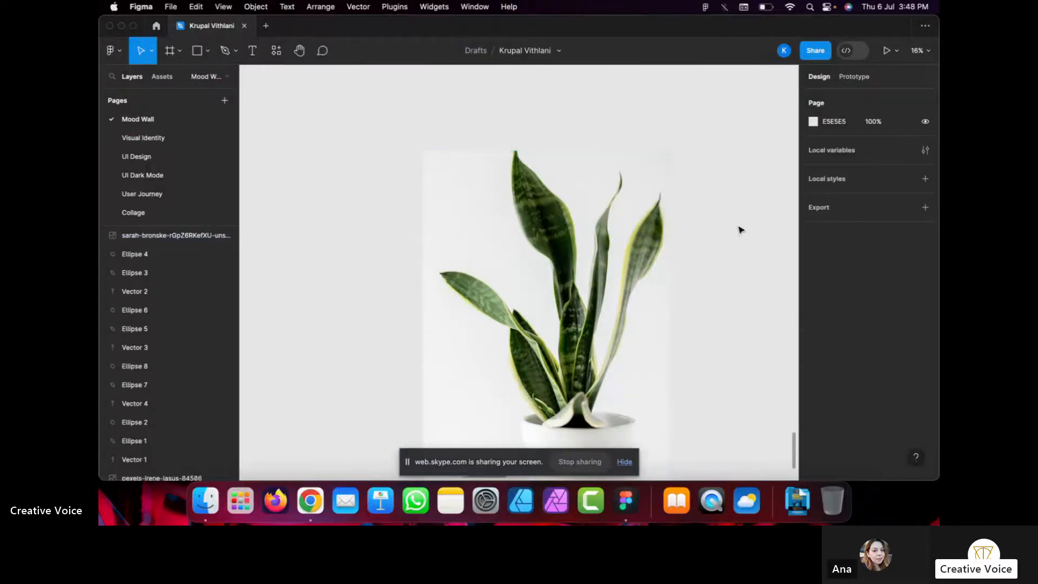
# Lock the snake plant photo layer so that it stays fixed on the Mood Wall canvas.
pyautogui.click(647, 232)
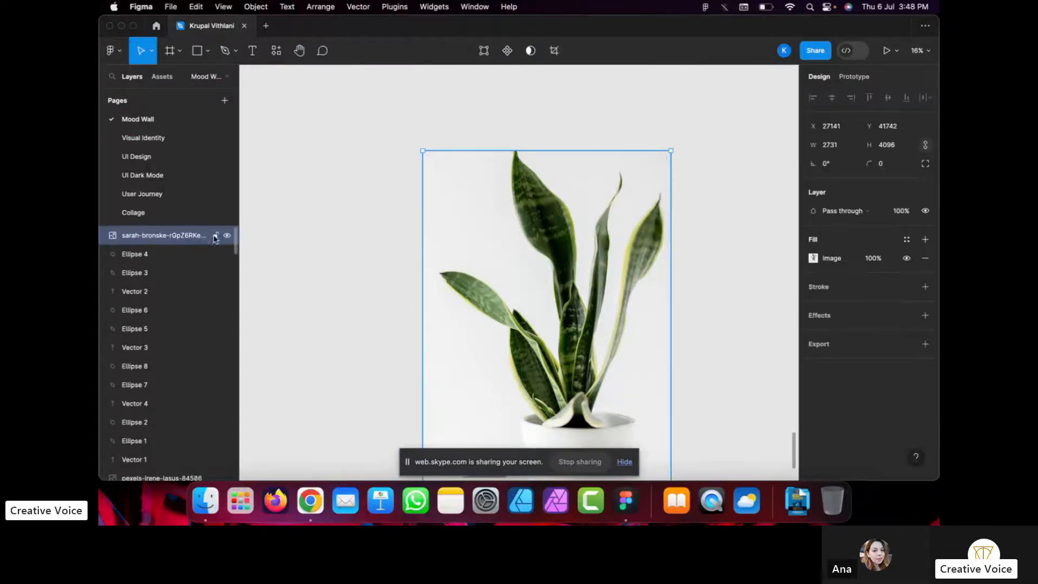
pyautogui.scroll(-1, 546, 239)
pyautogui.scroll(1, 546, 239)
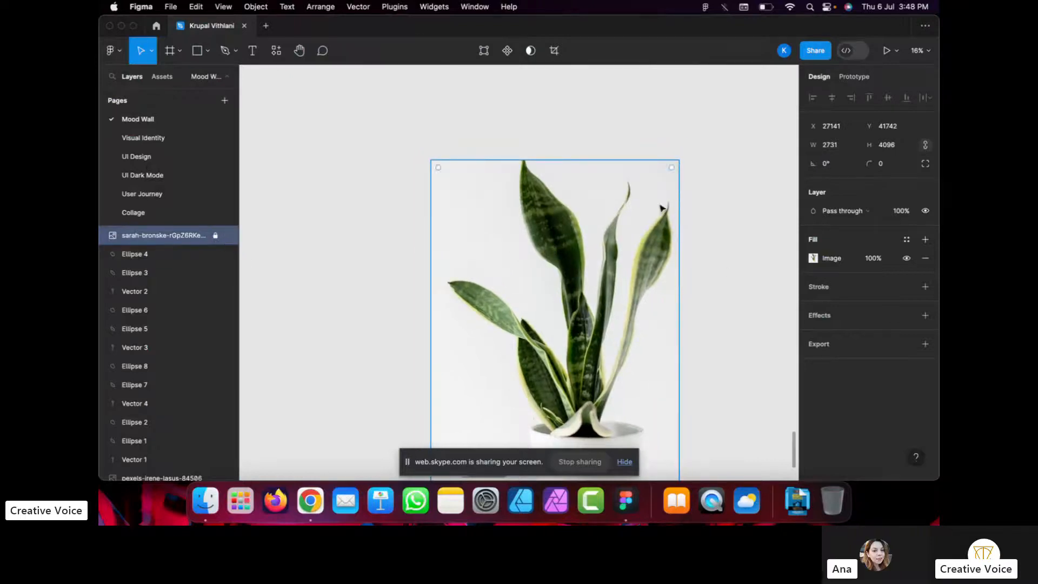
pyautogui.moveTo(656, 204); pyautogui.dragTo(623, 289)
pyautogui.scroll(6, 630, 285)
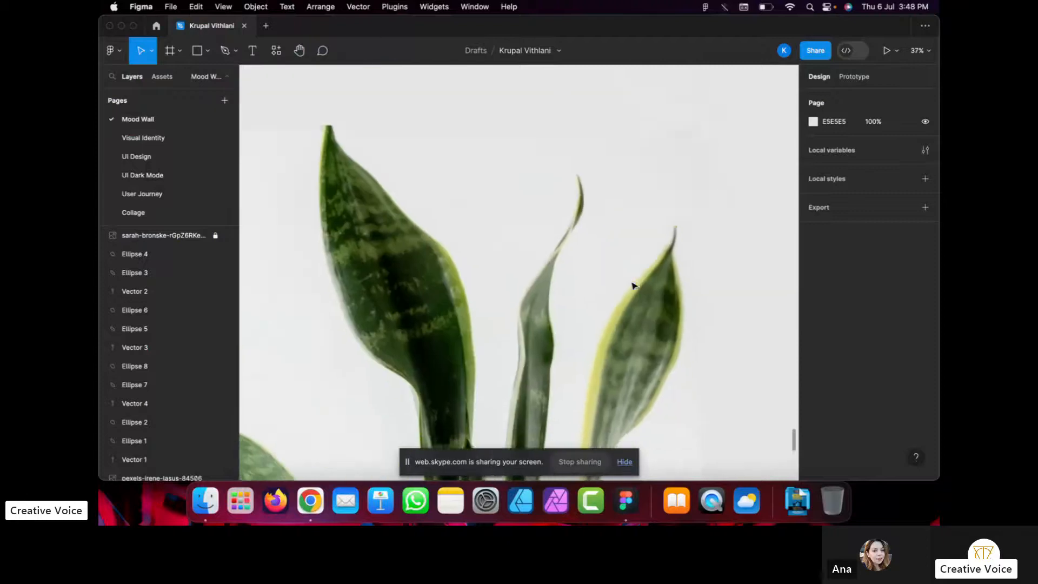
pyautogui.scroll(-3, 634, 285)
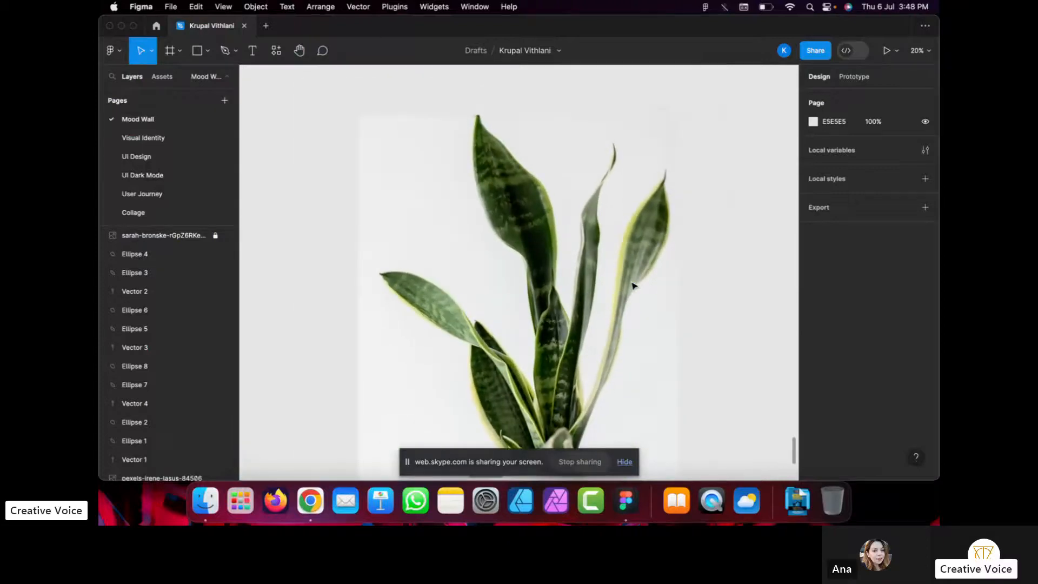
pyautogui.scroll(-1, 634, 284)
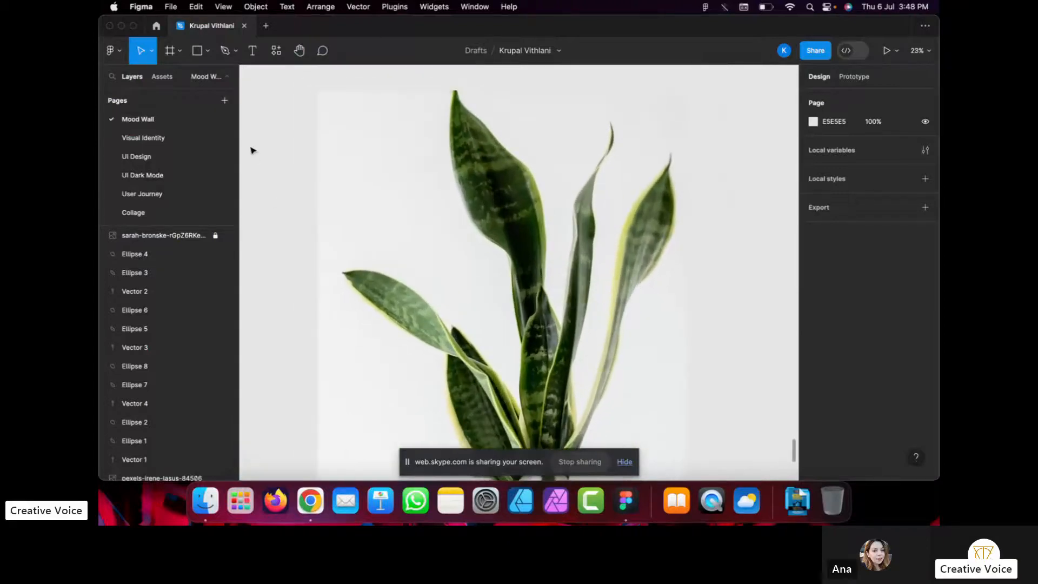
# Start a Pen path at the tip of the thin middle leaf, at about X 29298.5, Y 41958.5.
pyautogui.click(226, 50)
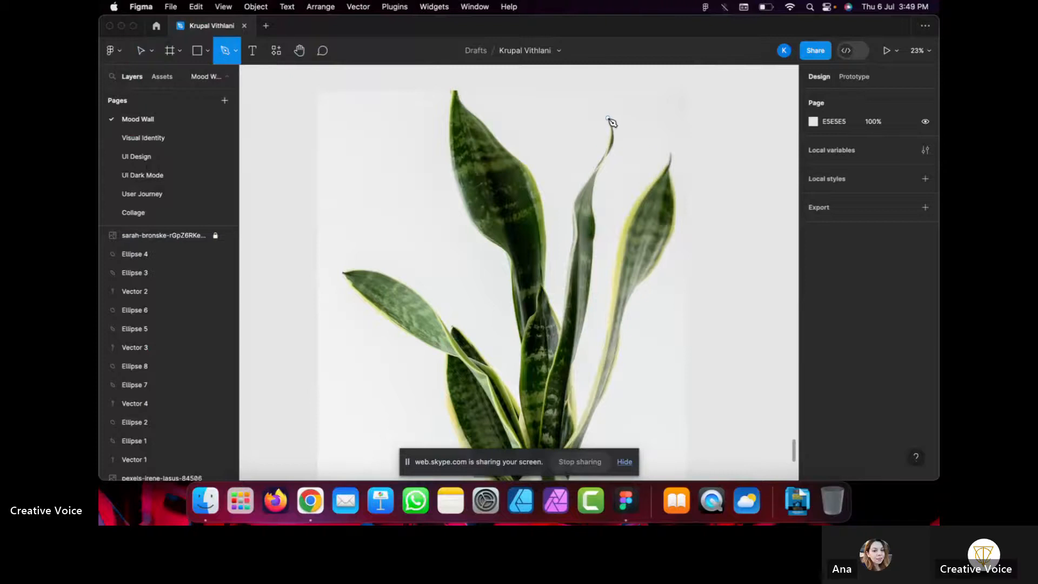
pyautogui.scroll(3, 611, 122)
pyautogui.scroll(5, 626, 132)
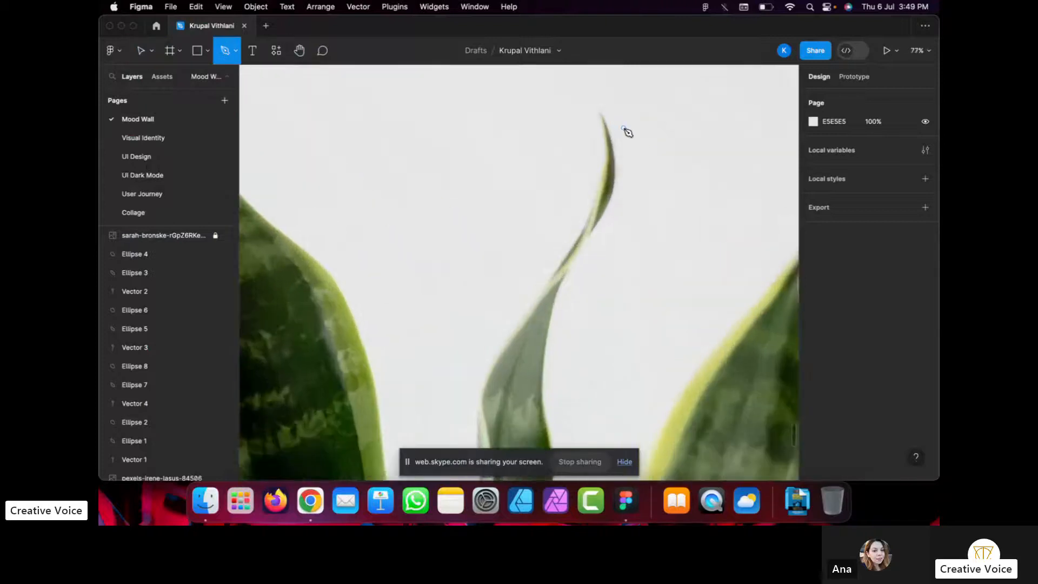
pyautogui.click(577, 97)
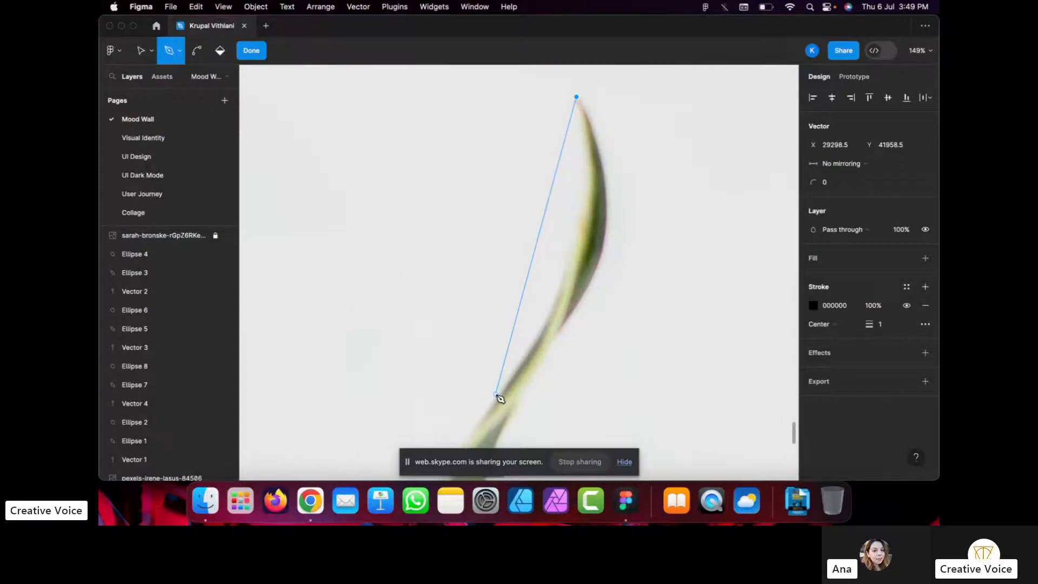
pyautogui.scroll(-5, 500, 399)
pyautogui.scroll(4, 499, 398)
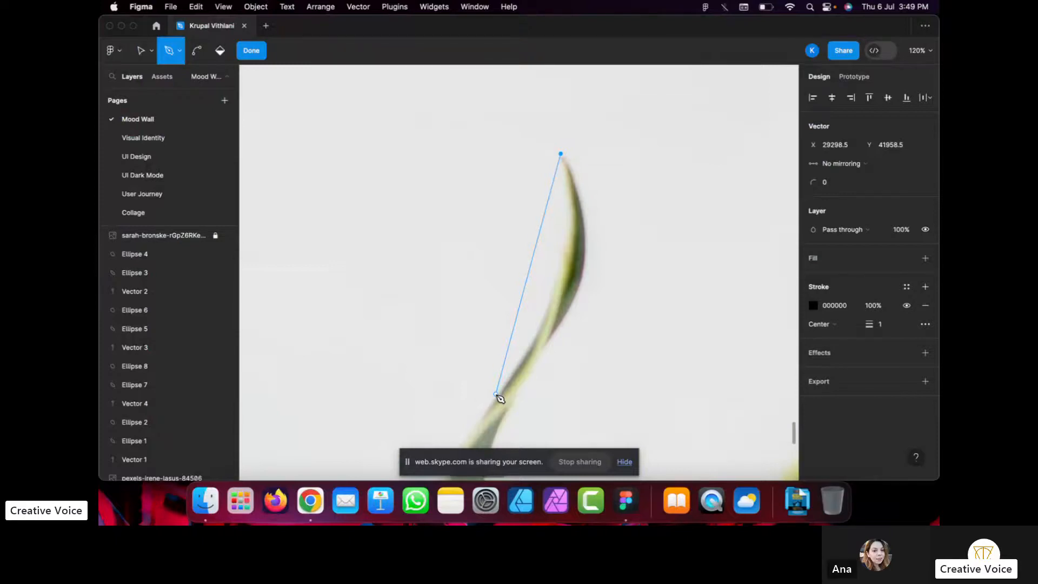
# Switch to the Skype call in Chrome and stop sharing the screen.
pyautogui.click(121, 28)
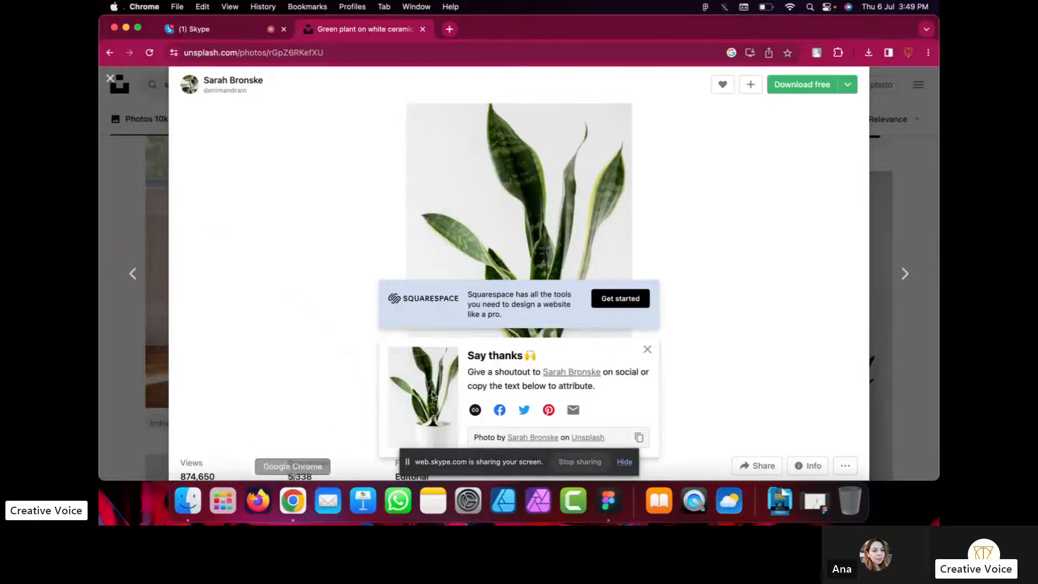
pyautogui.click(802, 513)
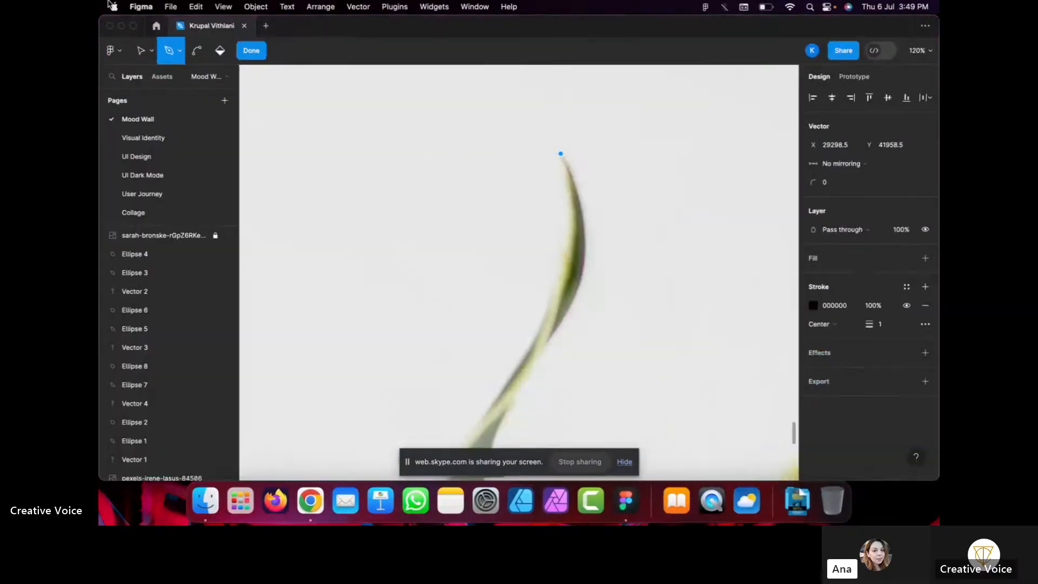
pyautogui.click(121, 26)
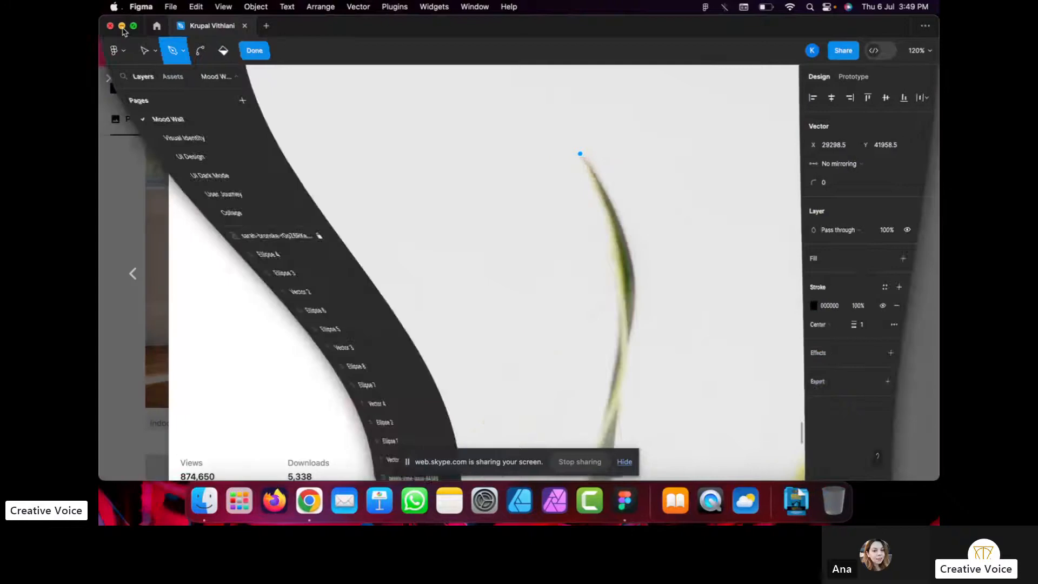
pyautogui.click(192, 30)
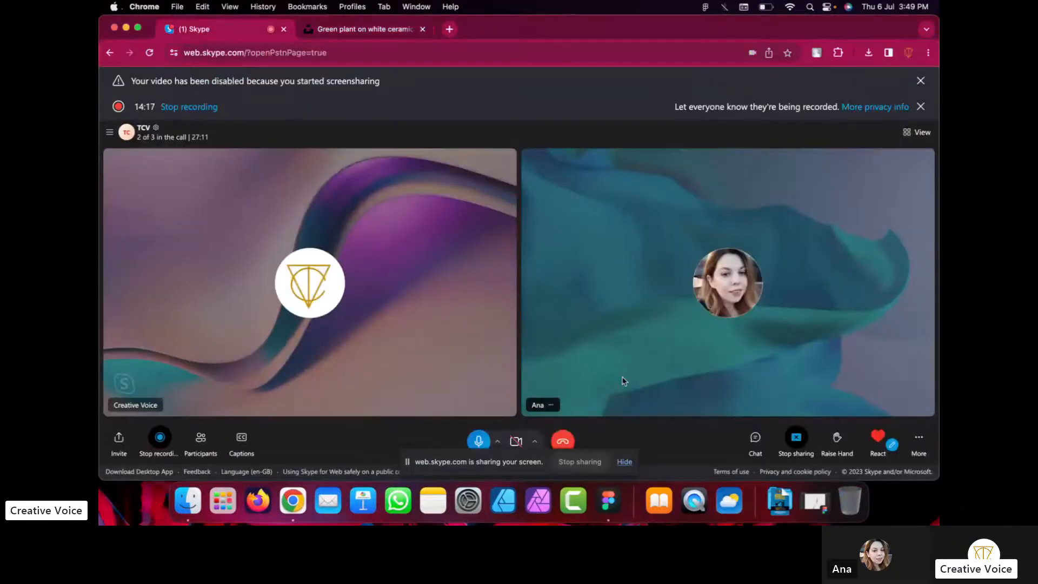
pyautogui.click(594, 463)
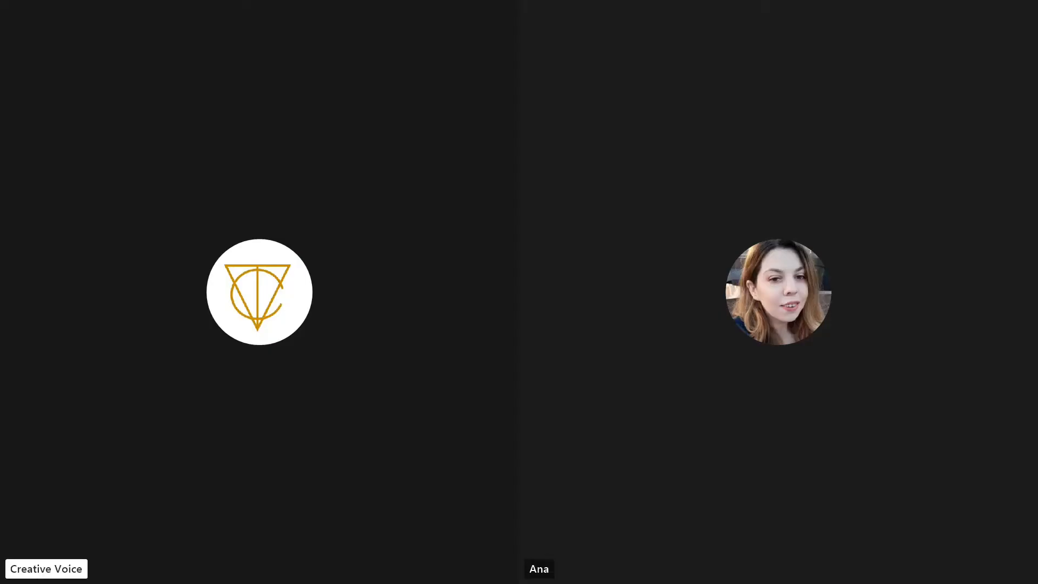
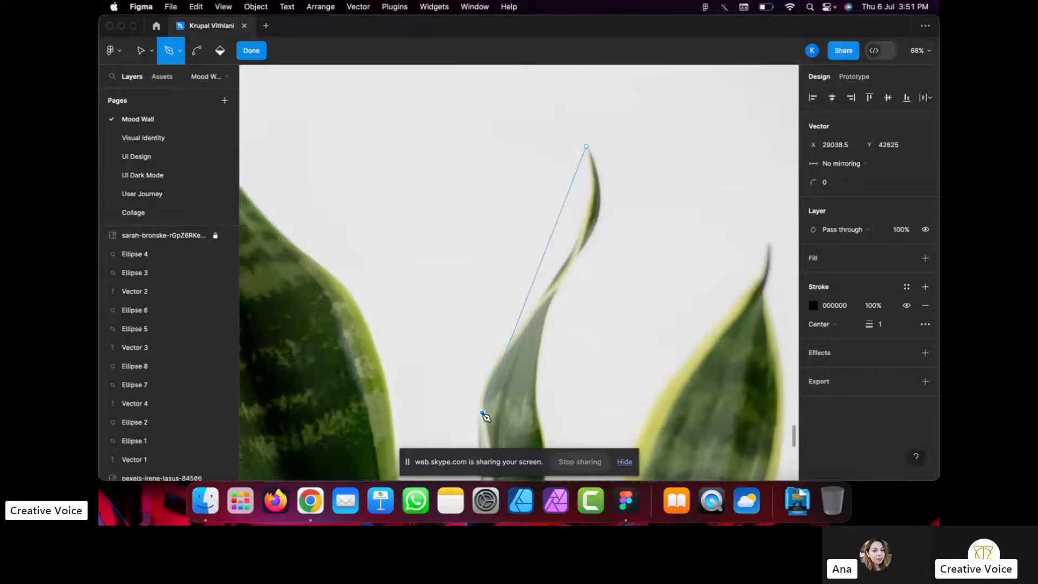
# Add a curved anchor on the thin leaf's left edge at about X 29038.5, Y 42625, and bend the segment along the leaf outline.
pyautogui.moveTo(482, 413); pyautogui.dragTo(492, 440)
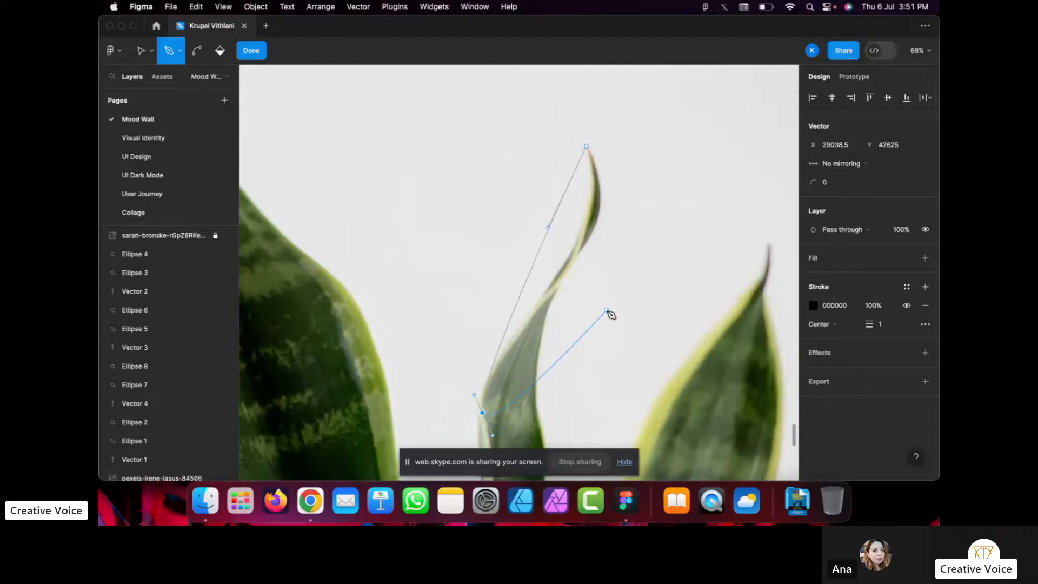
pyautogui.press('Escape')
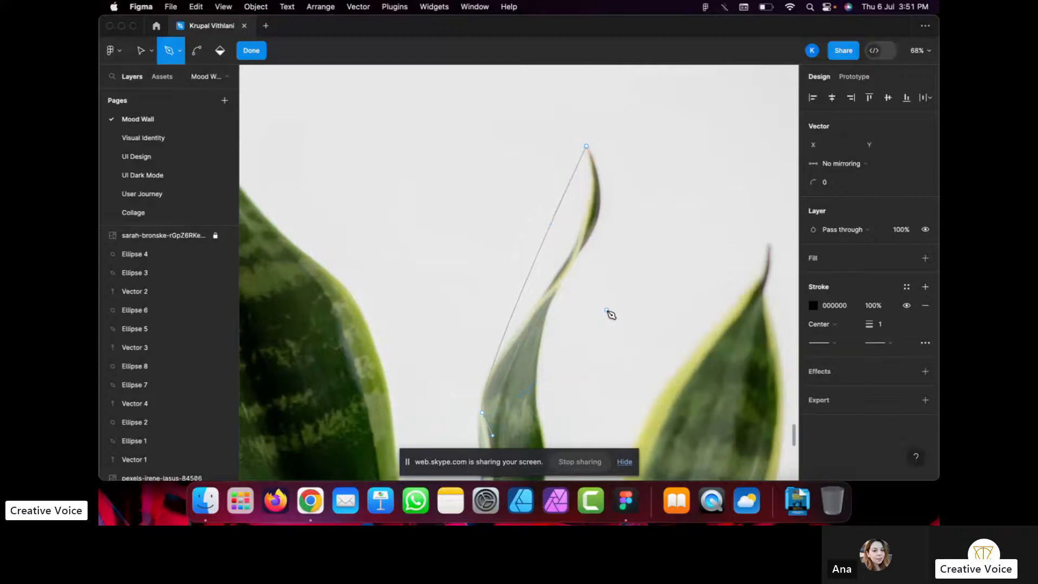
pyautogui.click(214, 54)
pyautogui.click(198, 57)
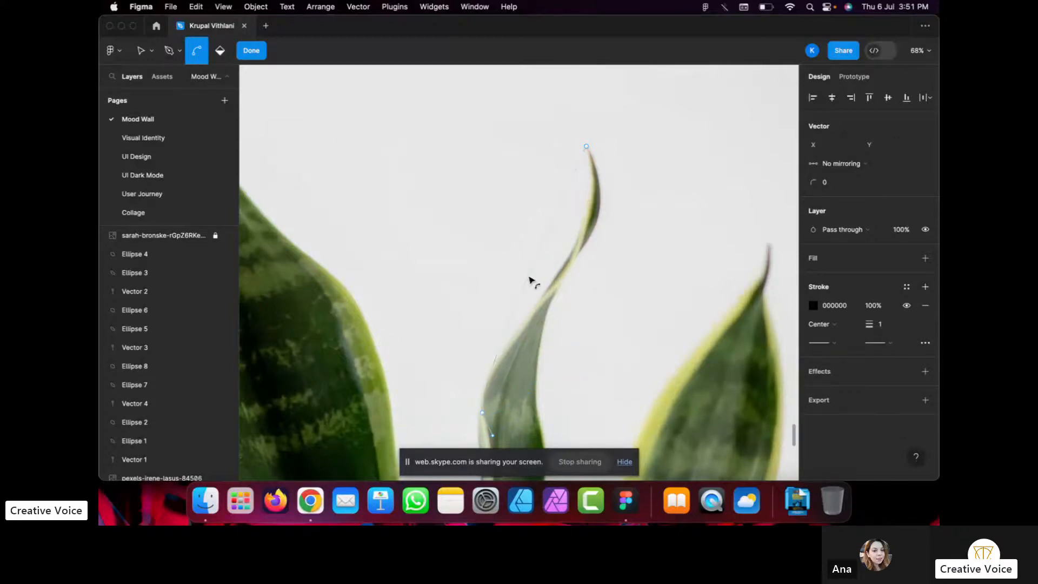
pyautogui.moveTo(529, 278); pyautogui.dragTo(548, 286)
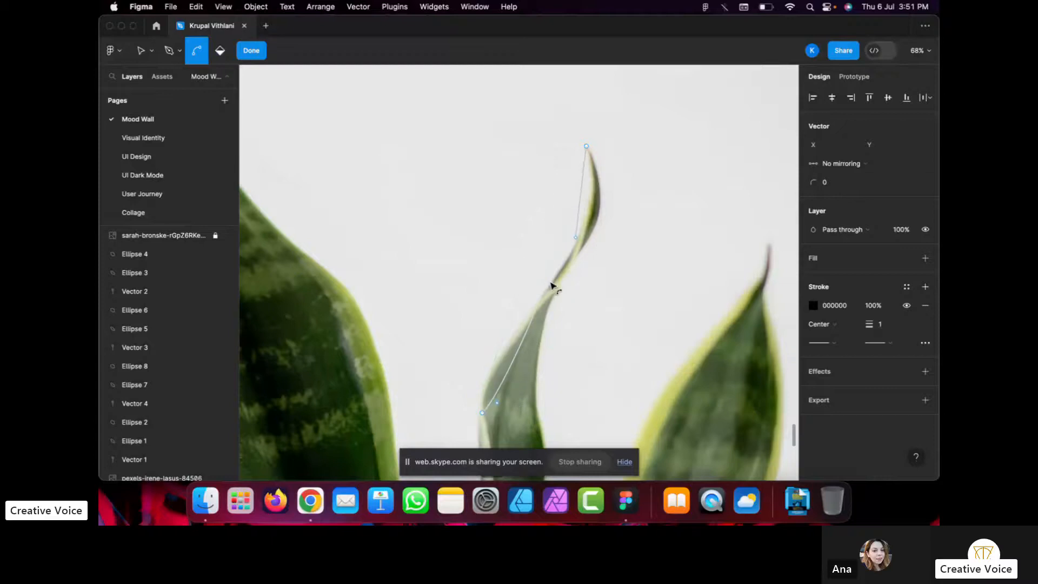
pyautogui.moveTo(577, 238); pyautogui.dragTo(618, 221)
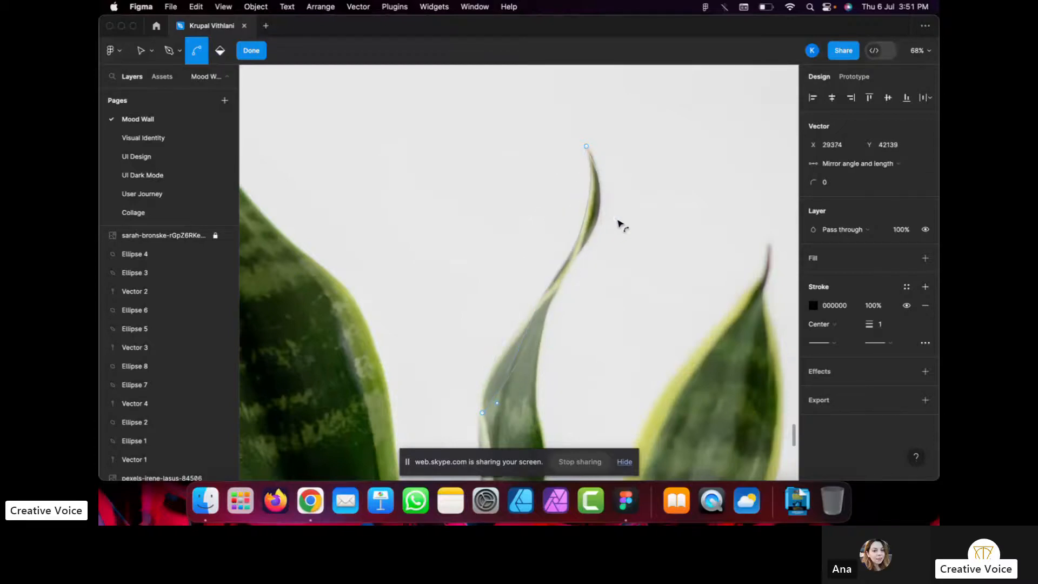
pyautogui.moveTo(497, 403); pyautogui.dragTo(516, 338)
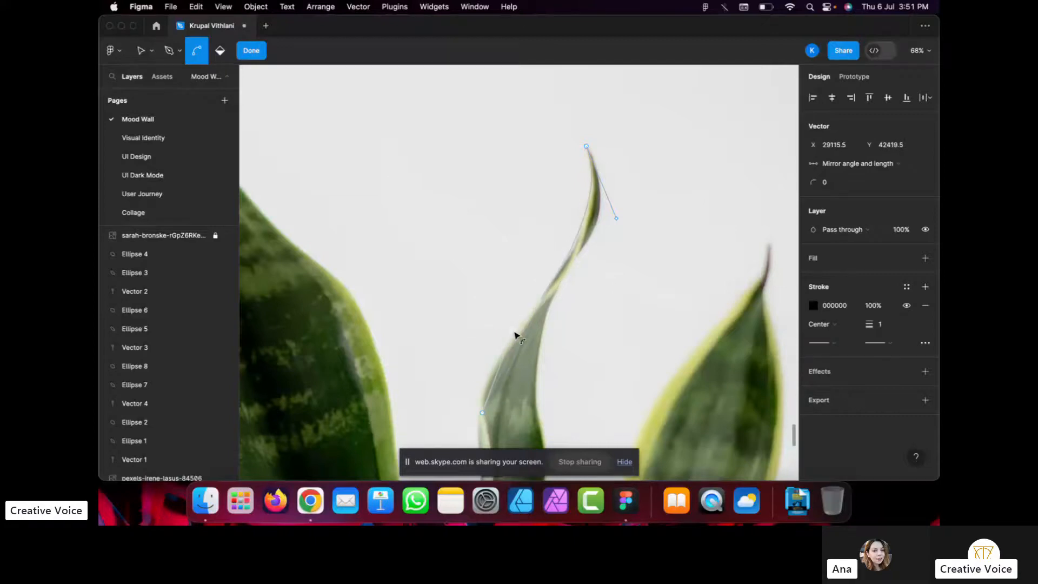
# Move the path's lower anchor to about X 29036, Y 42579.5 and its handle to about X 29148, Y 42361.5 to fit the leaf edge.
pyautogui.scroll(3, 518, 340)
pyautogui.scroll(-2, 519, 342)
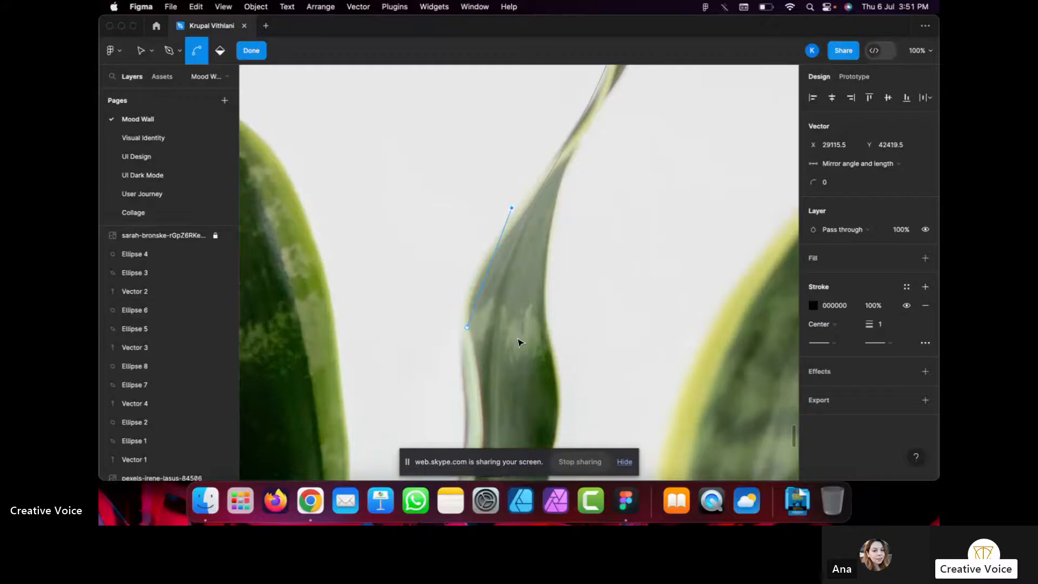
pyautogui.scroll(-3, 592, 421)
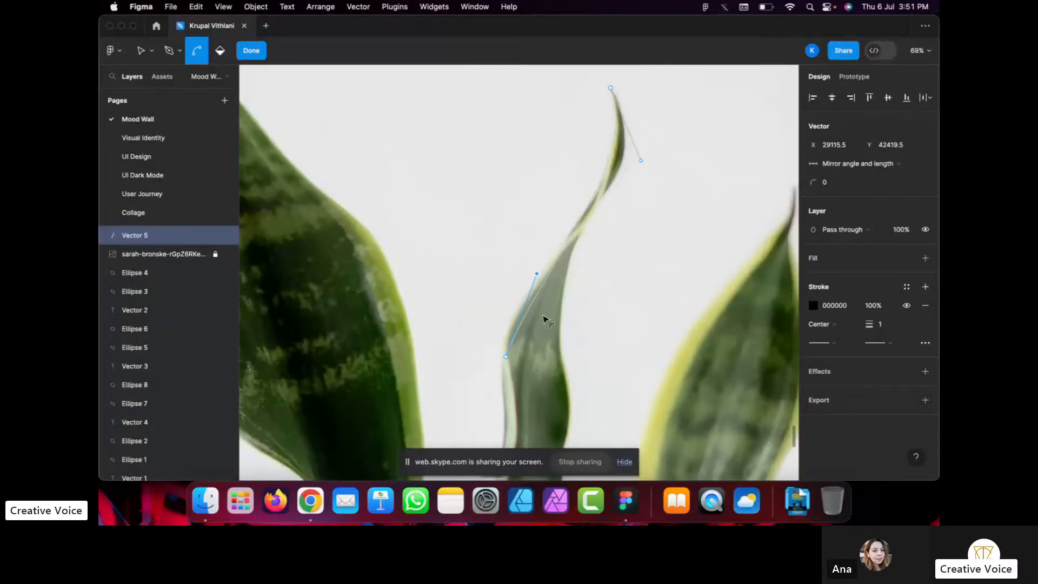
pyautogui.scroll(5, 559, 306)
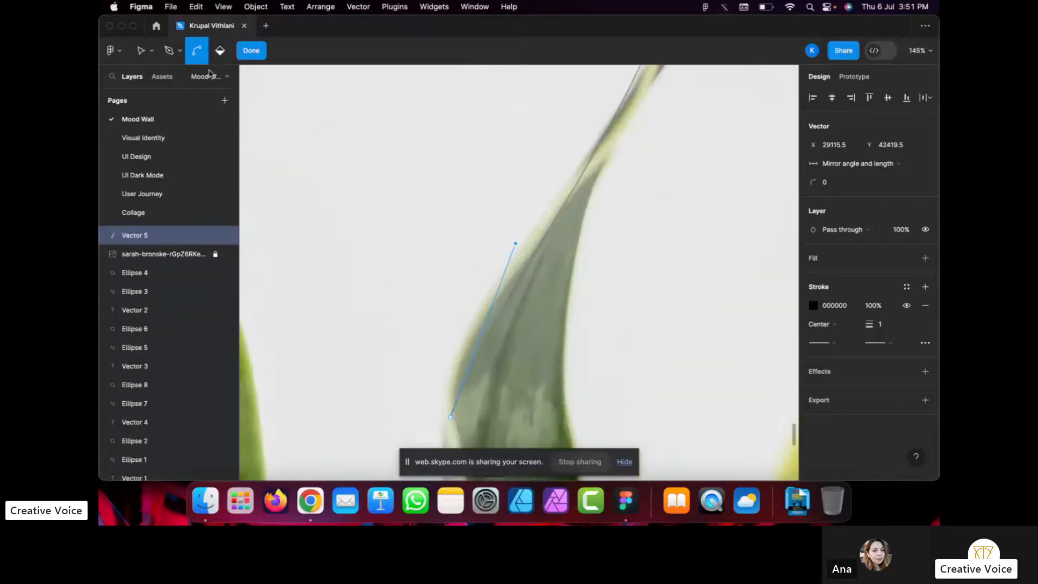
pyautogui.click(140, 52)
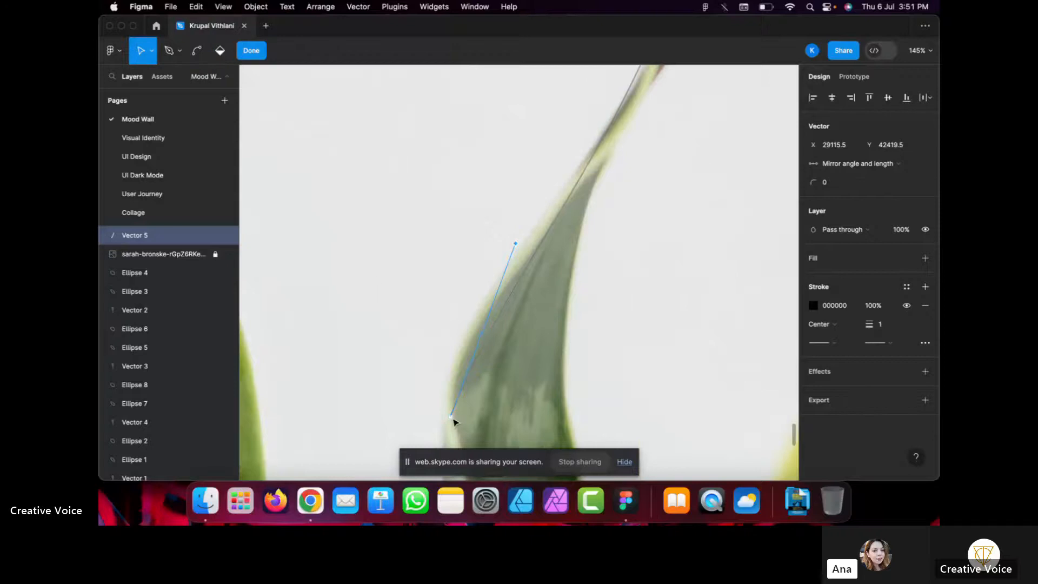
pyautogui.moveTo(452, 417); pyautogui.dragTo(450, 381)
pyautogui.scroll(1, 451, 381)
pyautogui.hscroll(1, 450, 381)
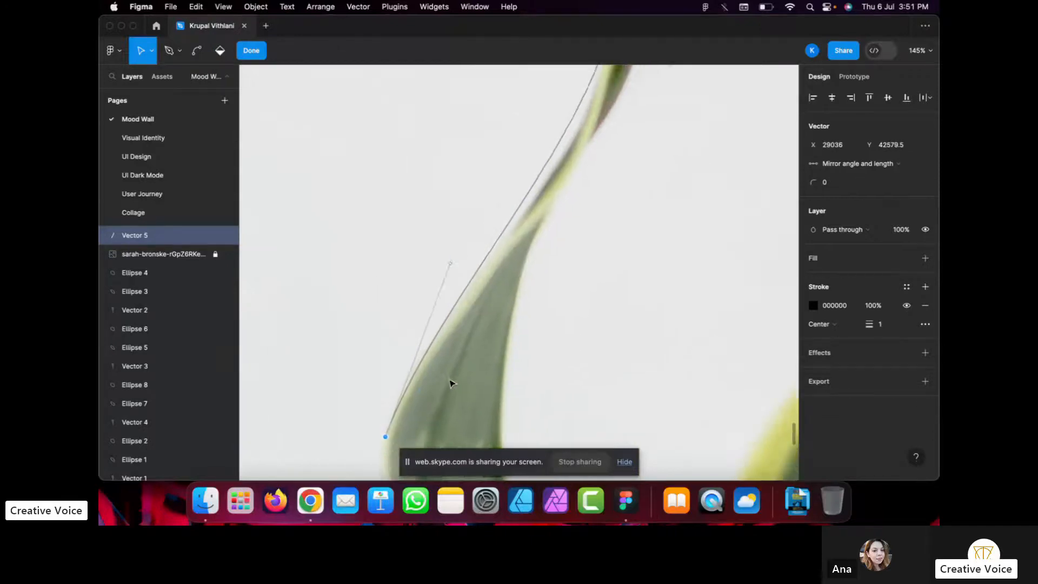
pyautogui.scroll(-3, 452, 383)
pyautogui.scroll(2, 452, 381)
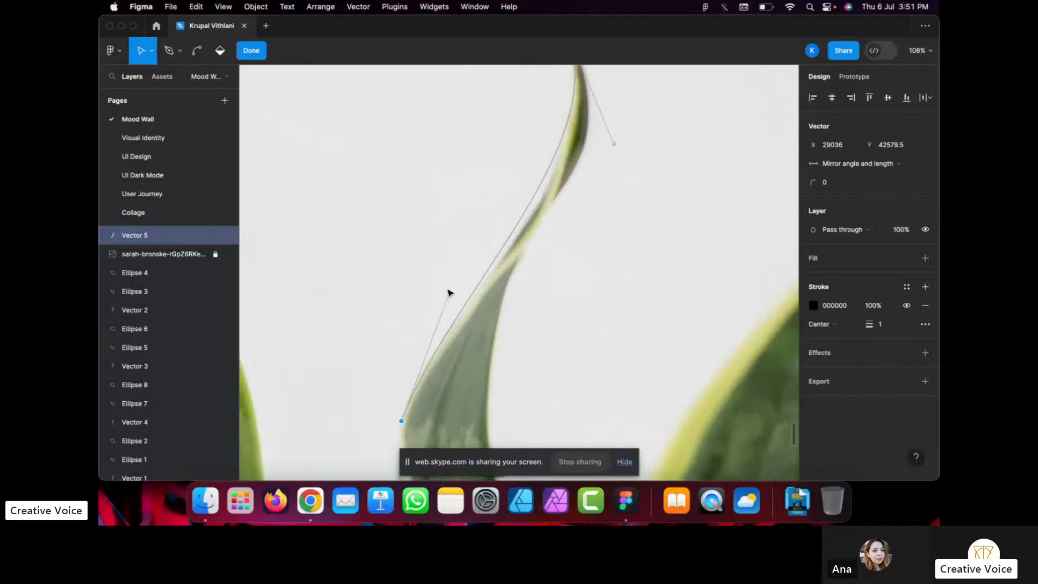
pyautogui.moveTo(448, 291); pyautogui.dragTo(471, 285)
pyautogui.click(481, 290)
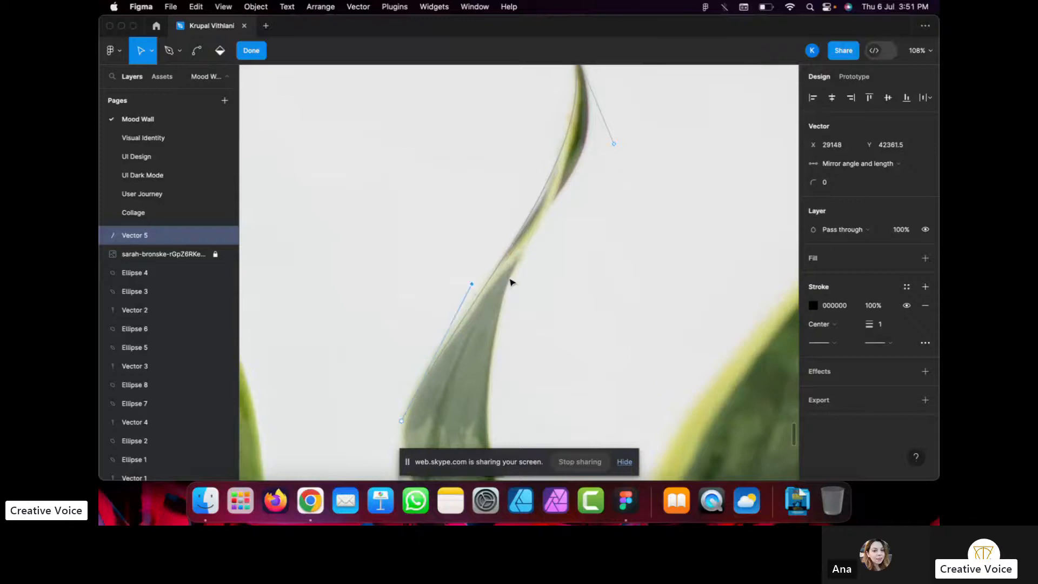
# Examine how the traced path follows the thin leaf's left edge and inspect the rest of the leaf's outline.
pyautogui.scroll(-5, 525, 297)
pyautogui.scroll(-2, 503, 346)
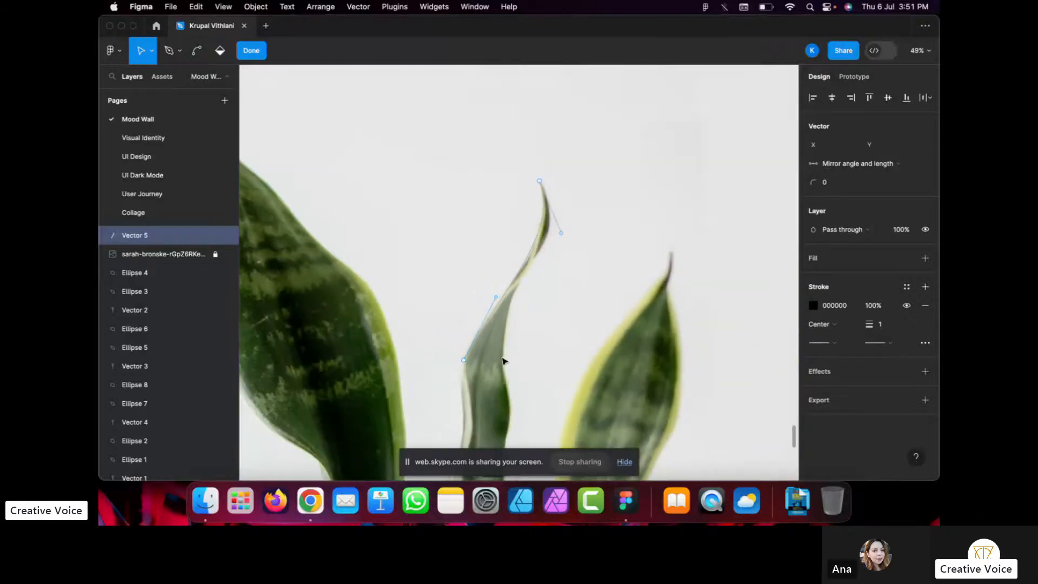
pyautogui.scroll(-4, 504, 362)
pyautogui.scroll(5, 524, 314)
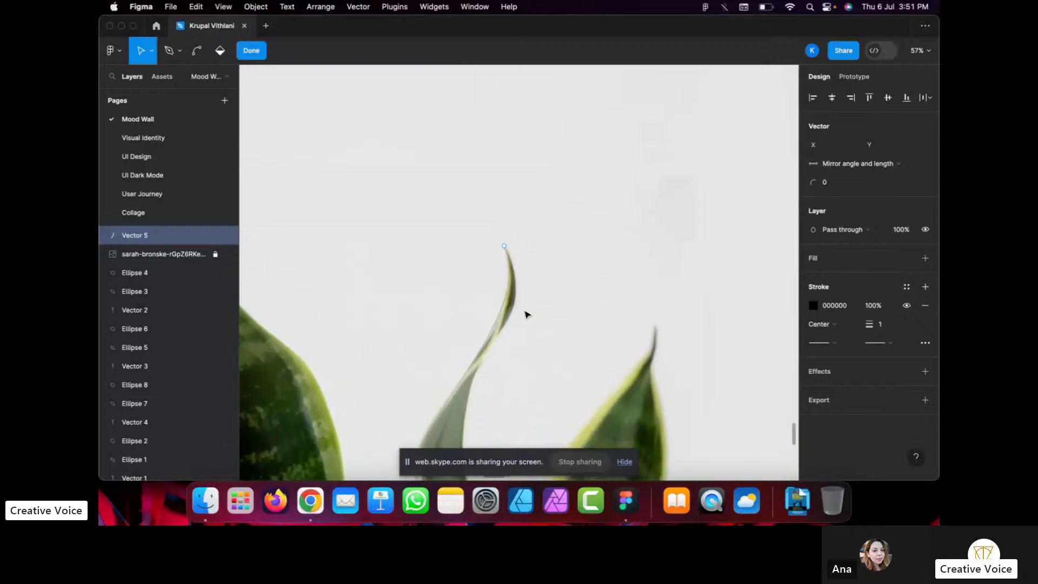
pyautogui.scroll(5, 498, 351)
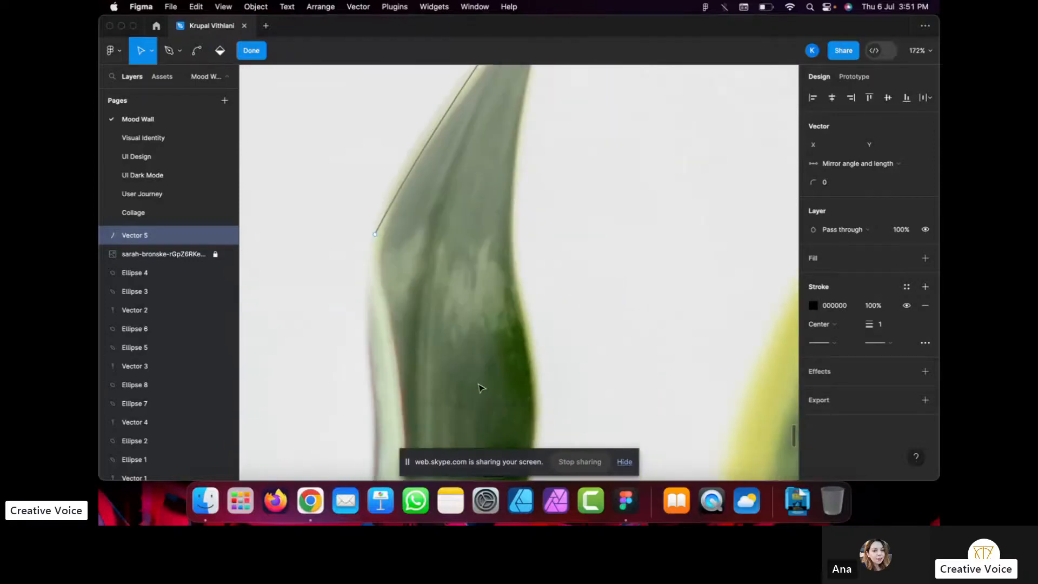
pyautogui.scroll(-5, 481, 388)
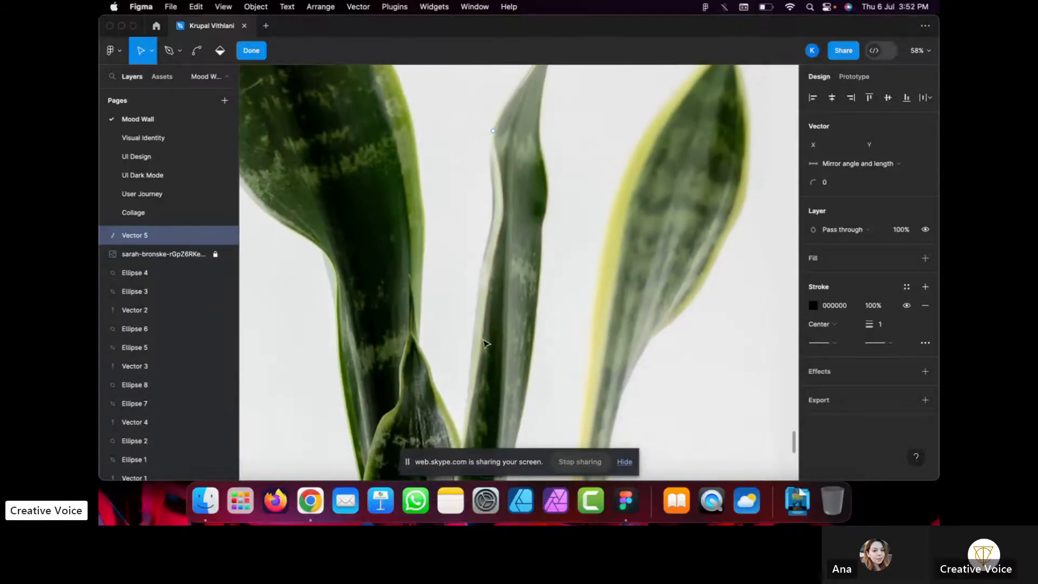
pyautogui.scroll(-3, 486, 342)
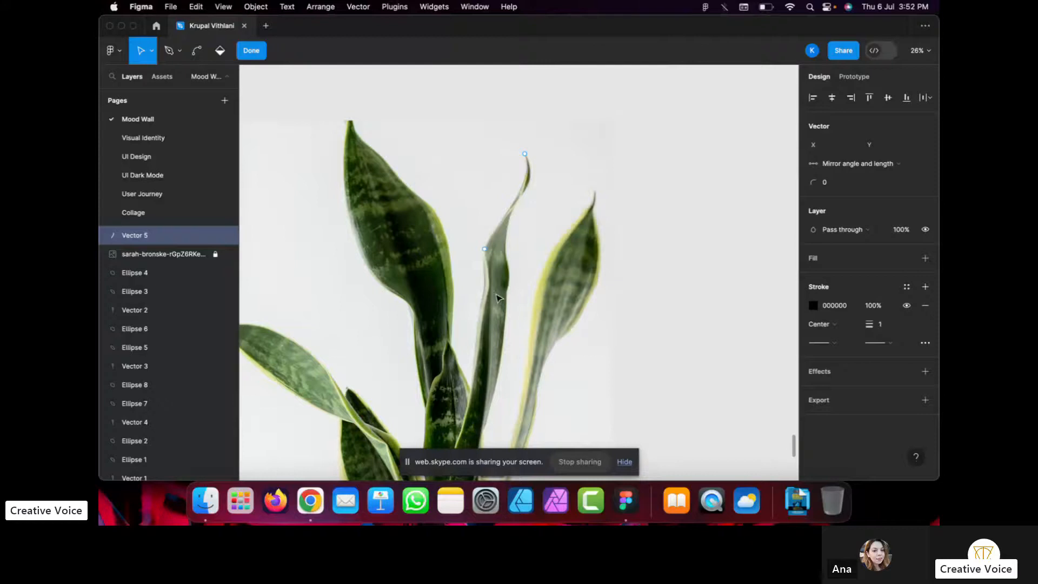
pyautogui.scroll(4, 498, 298)
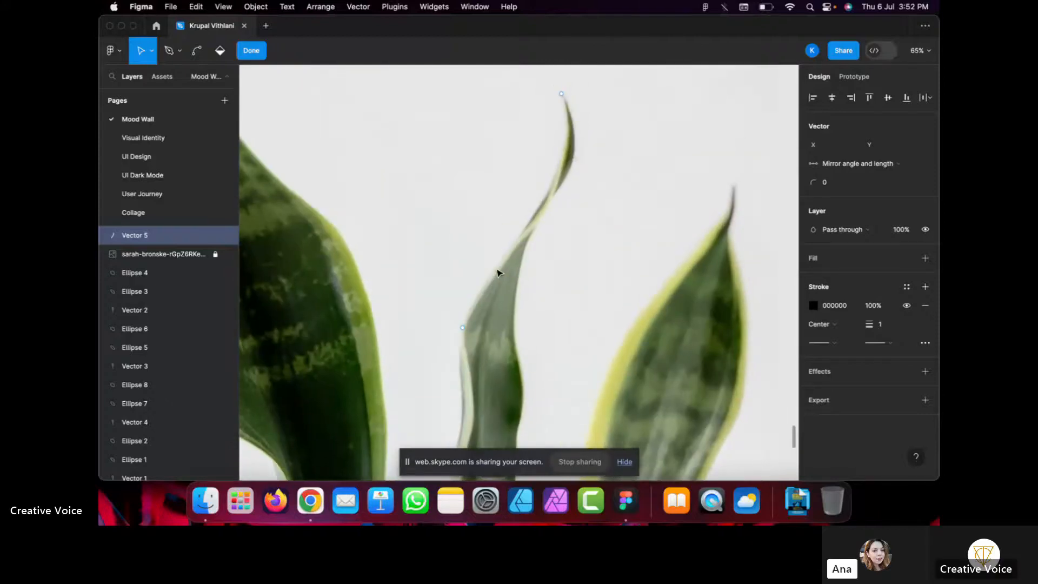
# Extend the path with the Pen tool down the thin leaf's left edge to an anchor at about X 28834.5, Y 43899.5.
pyautogui.scroll(4, 498, 272)
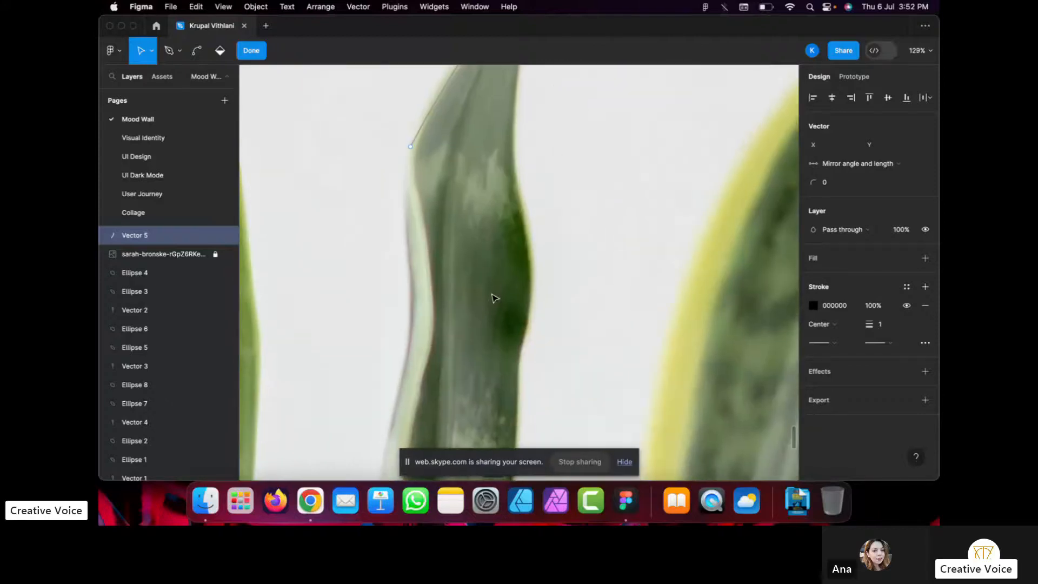
pyautogui.click(168, 52)
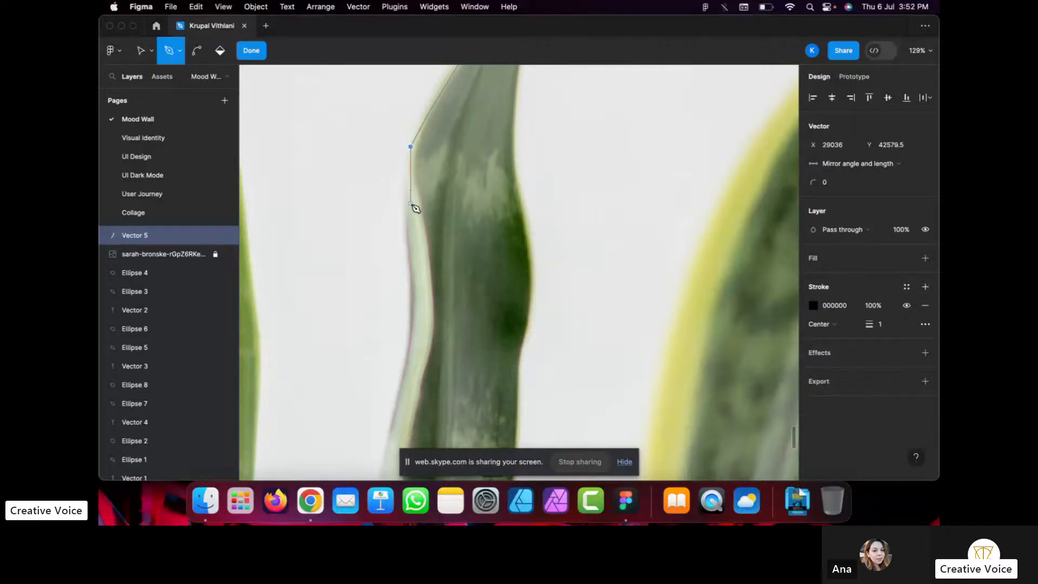
pyautogui.scroll(-4, 413, 206)
pyautogui.click(395, 317)
pyautogui.scroll(-5, 398, 320)
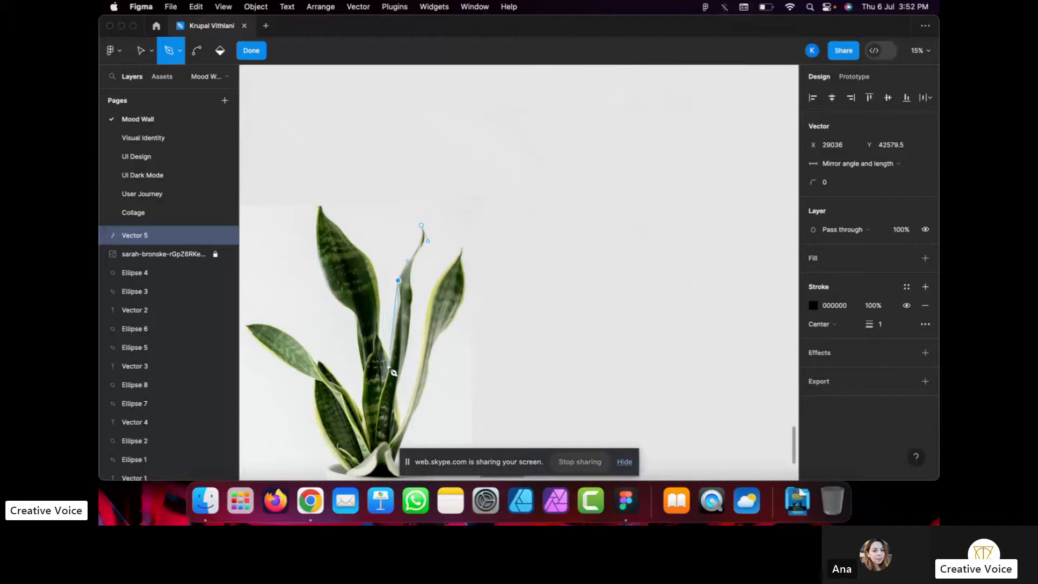
pyautogui.click(381, 399)
pyautogui.scroll(5, 380, 398)
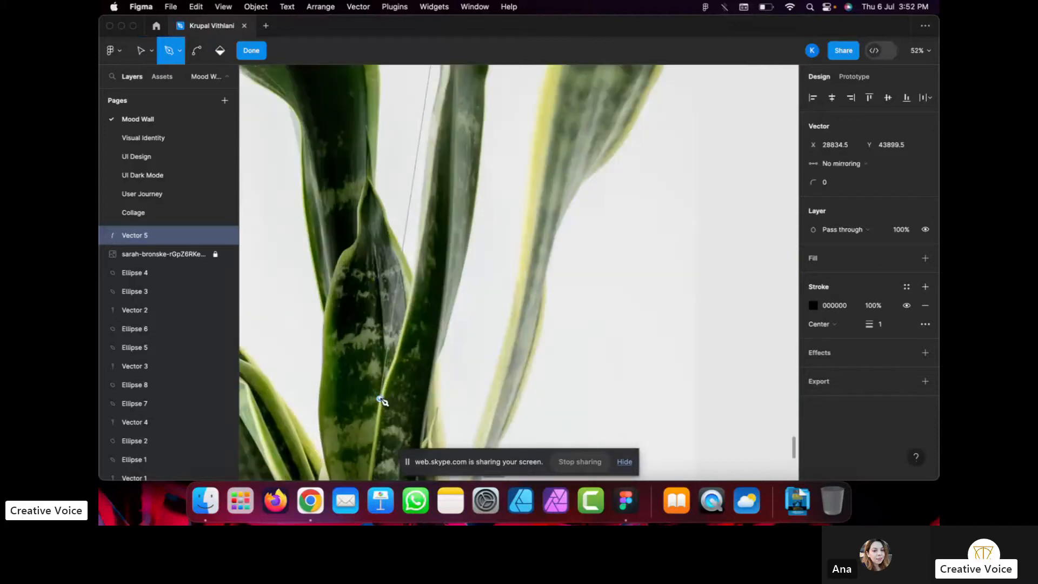
# Bend the new left-edge segment along the leaf outline with curved anchors at about X 29068, Y 42948 and X 28993.5, Y 43398.5.
pyautogui.click(198, 52)
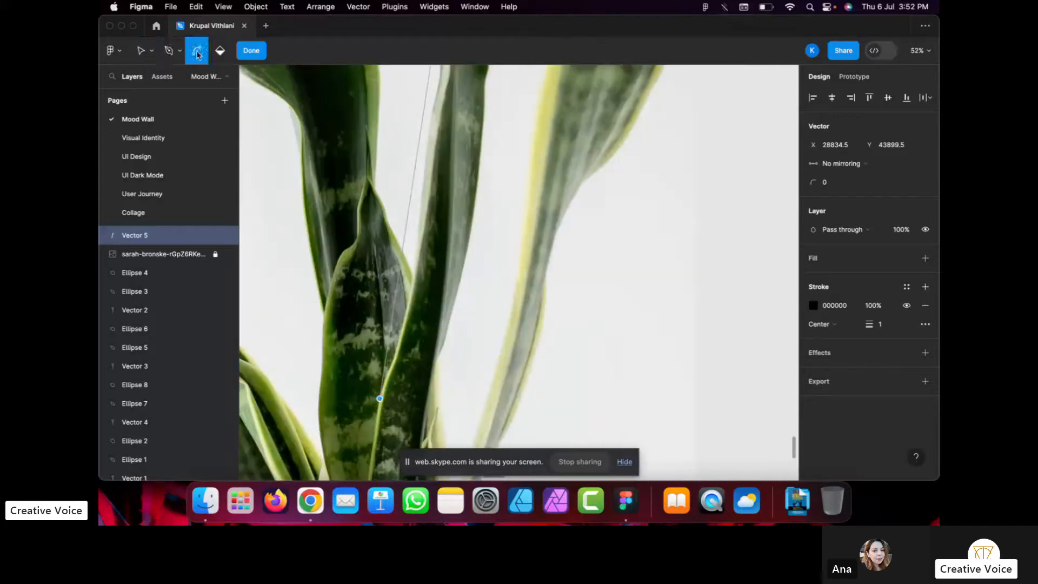
pyautogui.moveTo(413, 198)
pyautogui.mouseDown()
pyautogui.moveTo(438, 201)
pyautogui.moveTo(426, 201)
pyautogui.mouseUp()
pyautogui.scroll(3, 427, 201)
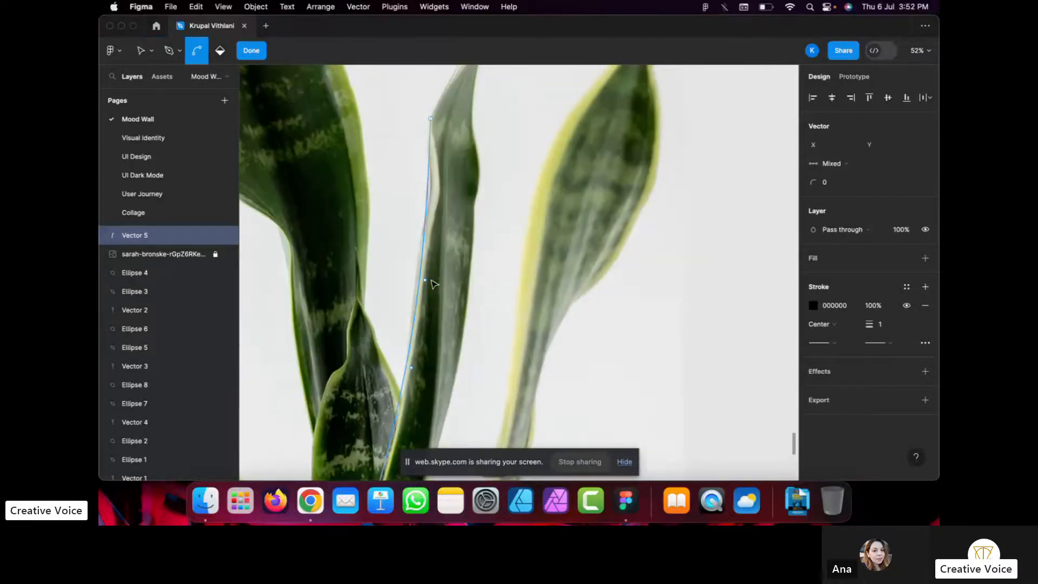
pyautogui.moveTo(431, 282); pyautogui.dragTo(441, 232)
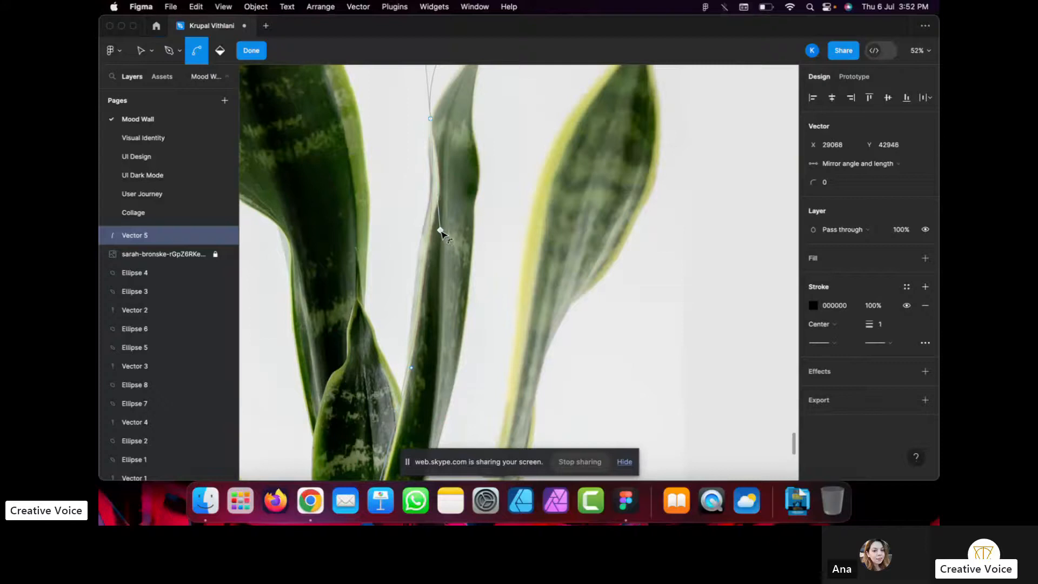
pyautogui.scroll(-2, 441, 327)
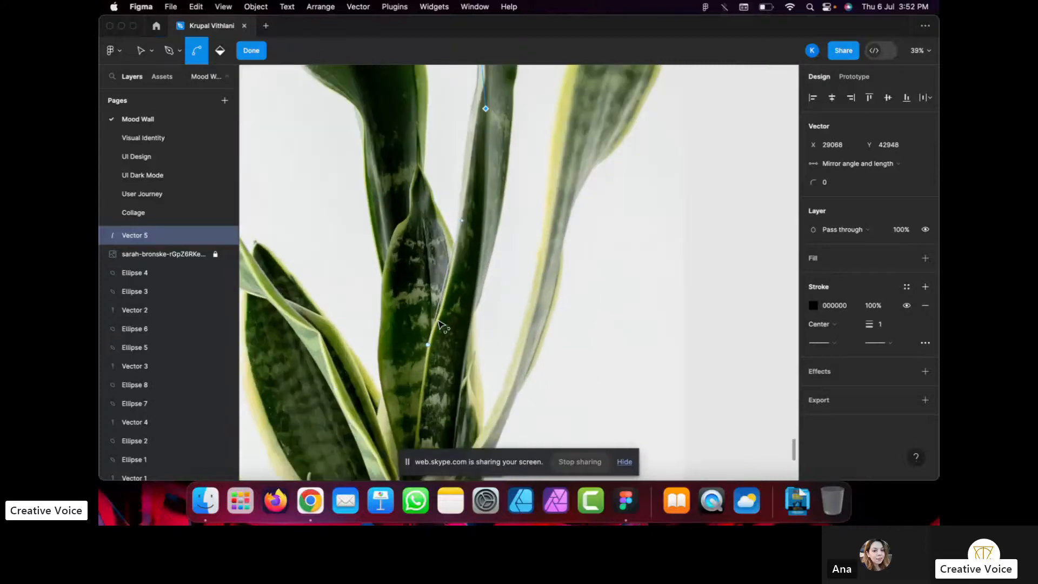
pyautogui.scroll(3, 440, 327)
pyautogui.moveTo(470, 180); pyautogui.dragTo(475, 193)
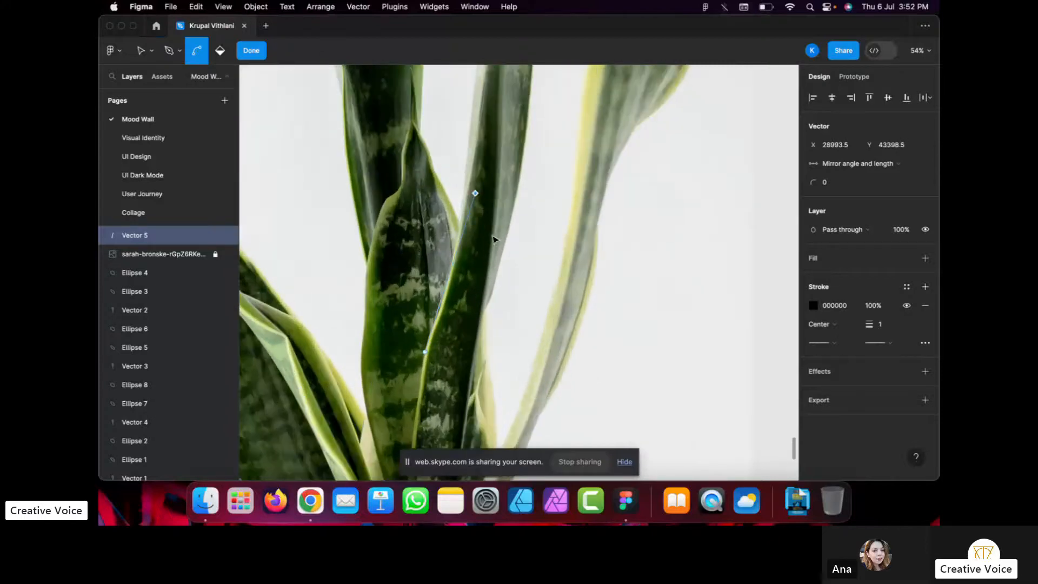
# Continue the path with the Pen tool from its lower end to the thin leaf's base at about X 28758.5, Y 44691.
pyautogui.scroll(-3, 490, 264)
pyautogui.scroll(-3, 489, 263)
pyautogui.scroll(4, 489, 264)
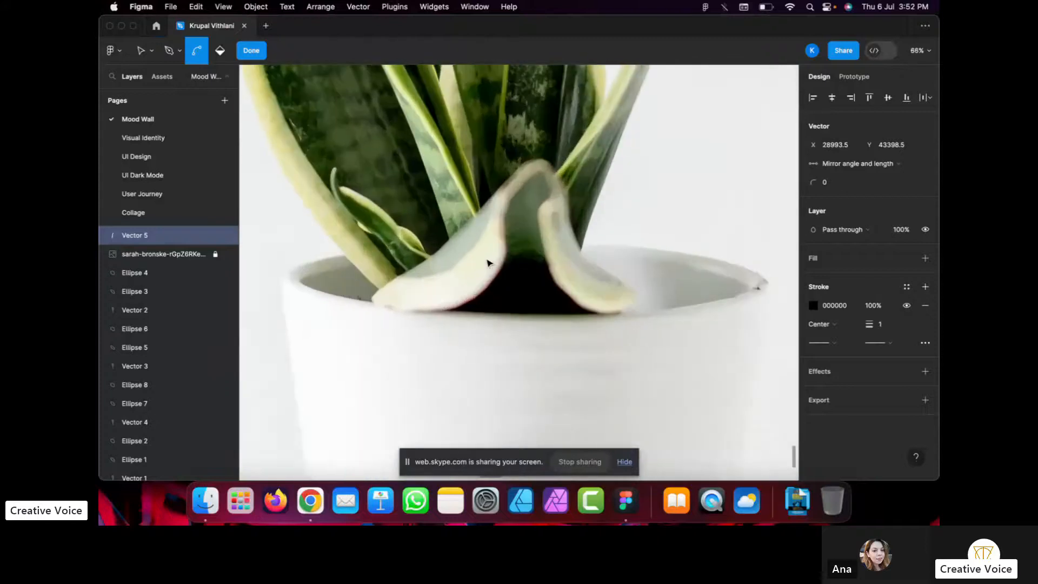
pyautogui.scroll(5, 489, 263)
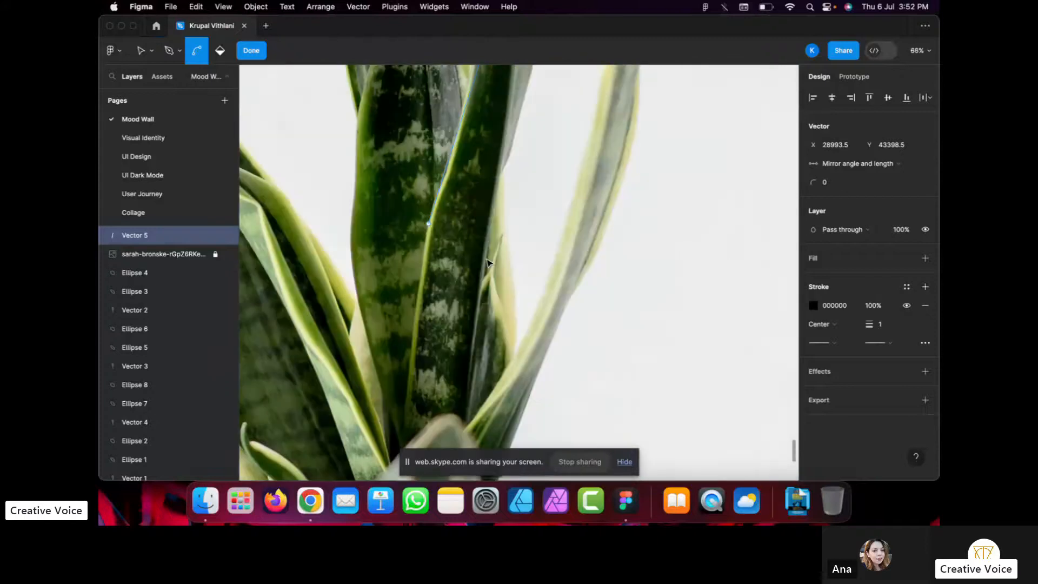
pyautogui.click(173, 56)
pyautogui.click(429, 224)
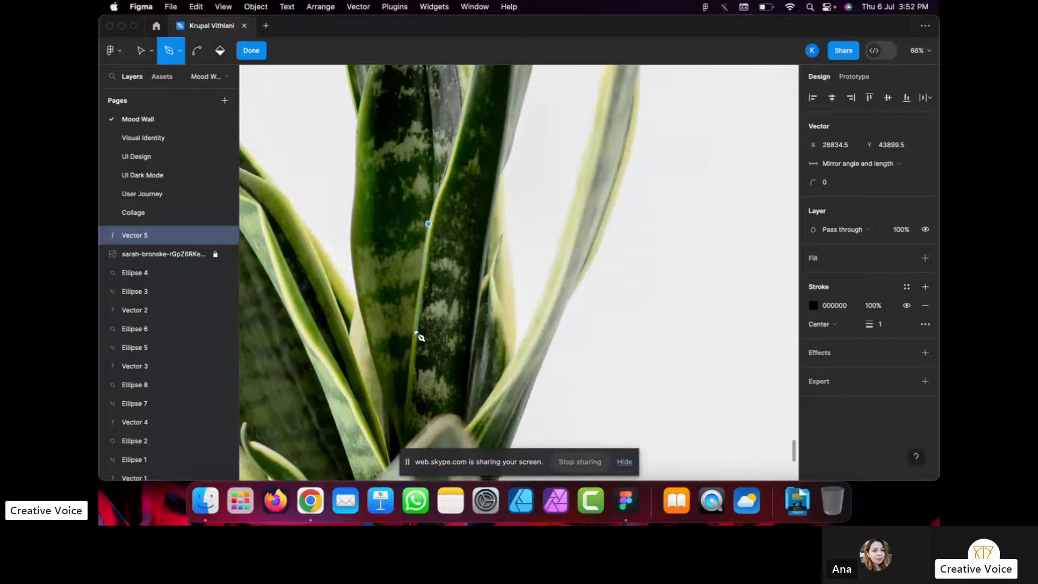
pyautogui.scroll(-5, 420, 339)
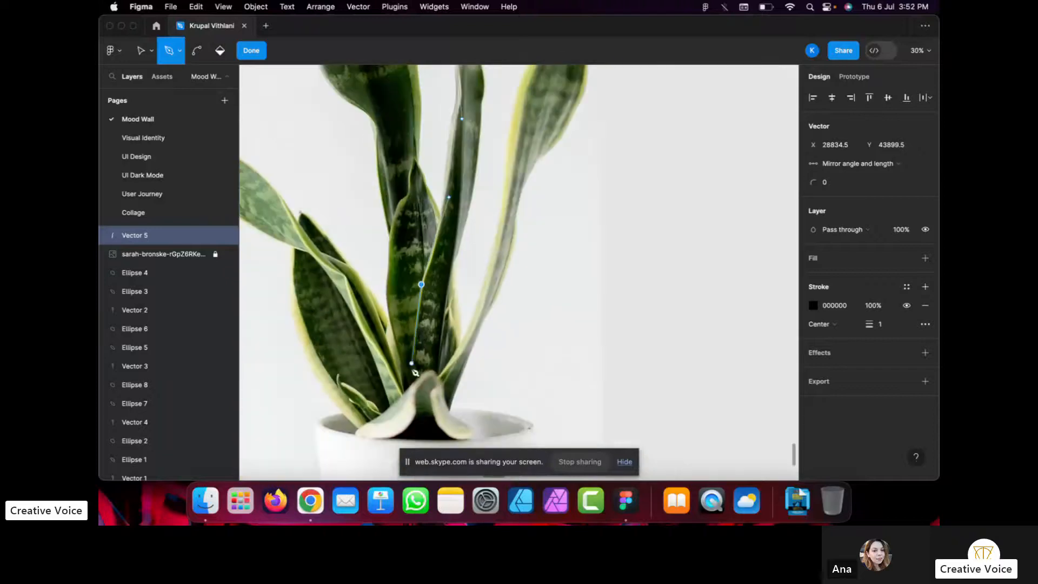
pyautogui.click(409, 422)
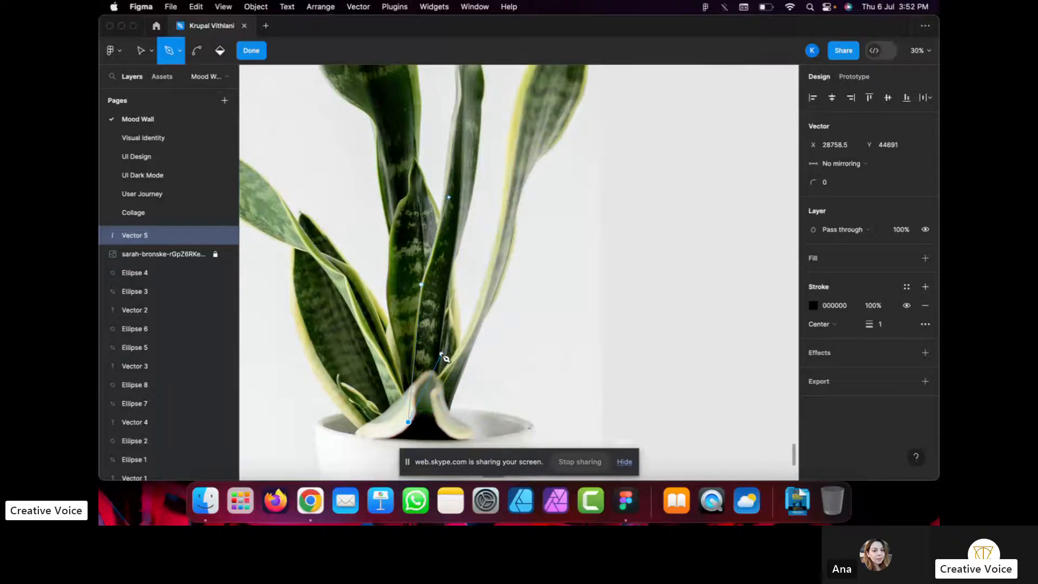
pyautogui.scroll(5, 442, 357)
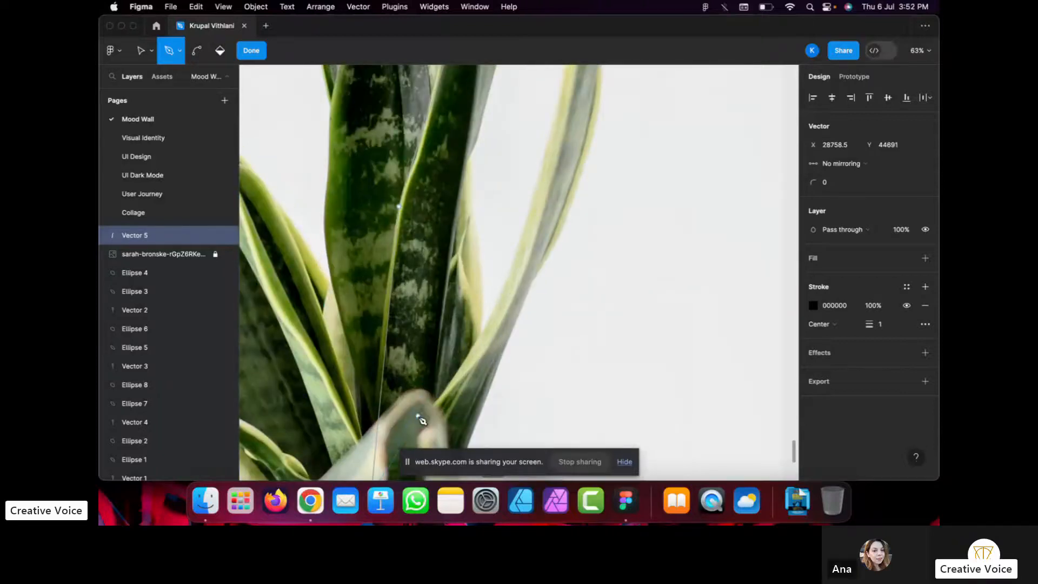
pyautogui.scroll(-2, 411, 414)
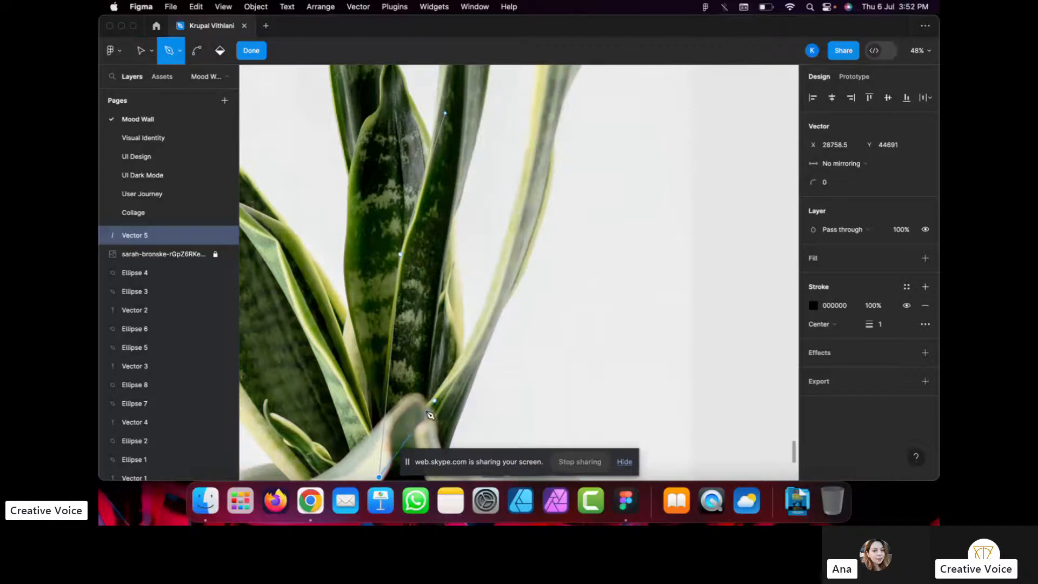
pyautogui.scroll(-5, 412, 430)
pyautogui.scroll(5, 412, 427)
pyautogui.scroll(-3, 414, 428)
pyautogui.hscroll(-1, 413, 428)
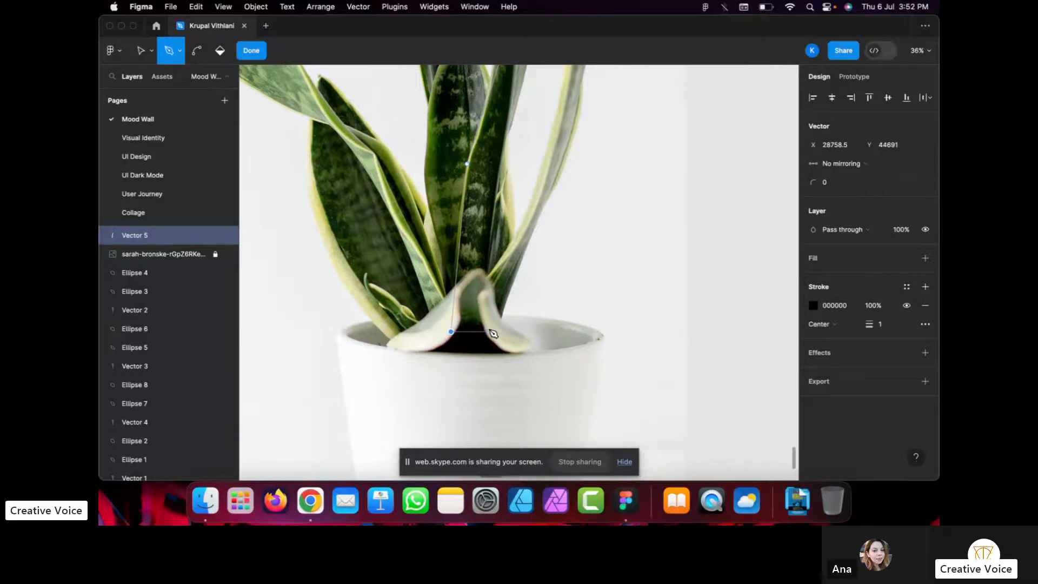
pyautogui.click(484, 324)
# Set the traced path's stroke colour to FF4040 and its stroke weight to 5.
pyautogui.click(813, 305)
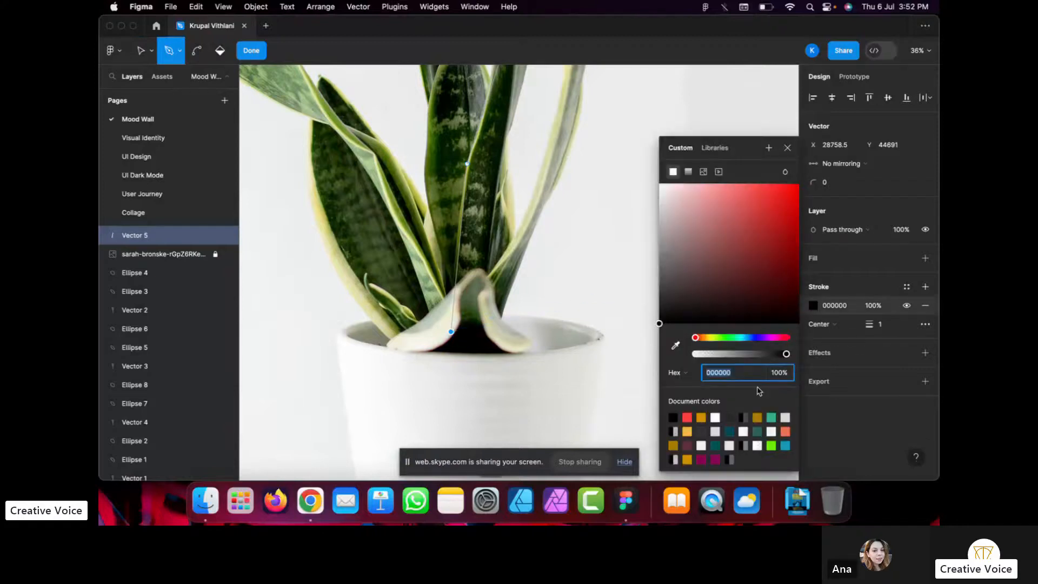
pyautogui.click(693, 419)
pyautogui.click(885, 324)
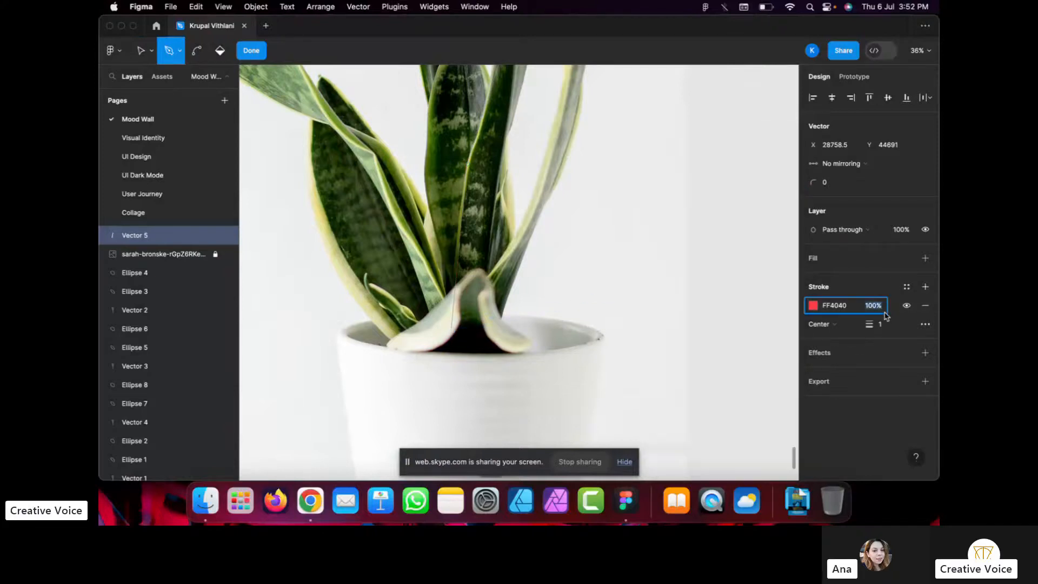
pyautogui.write('5')
pyautogui.press('Return')
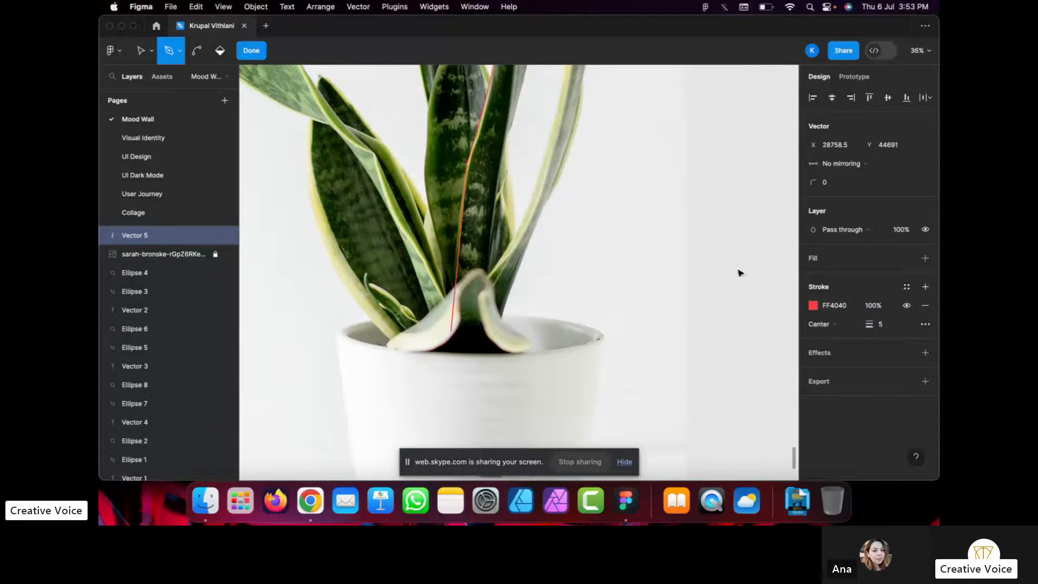
# Continue the path from its lowest anchor straight across the leaf's base to about X 28924, Y 44691.
pyautogui.scroll(-5, 495, 140)
pyautogui.scroll(4, 495, 140)
pyautogui.scroll(-2, 495, 140)
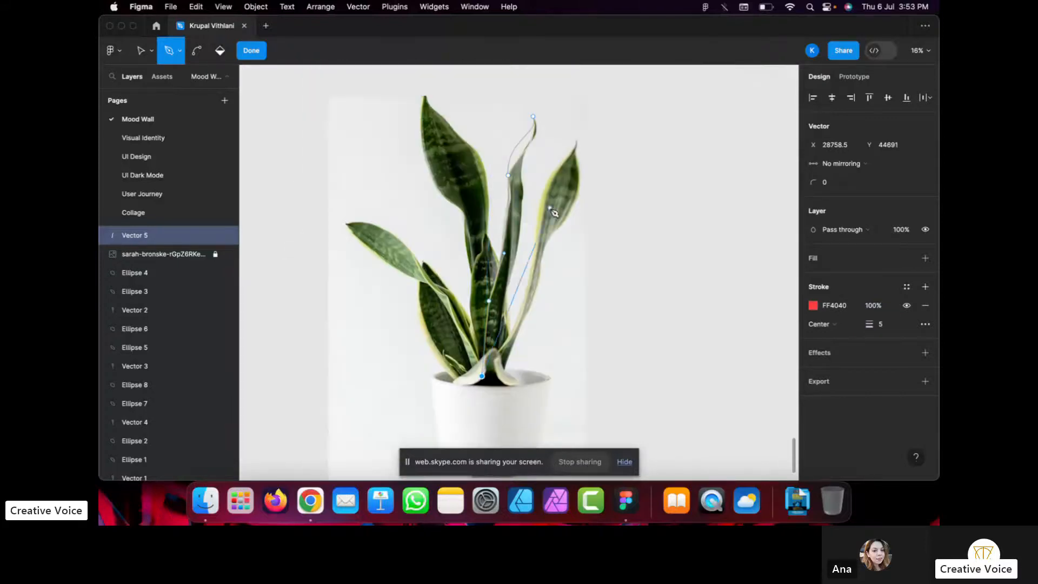
pyautogui.scroll(5, 554, 212)
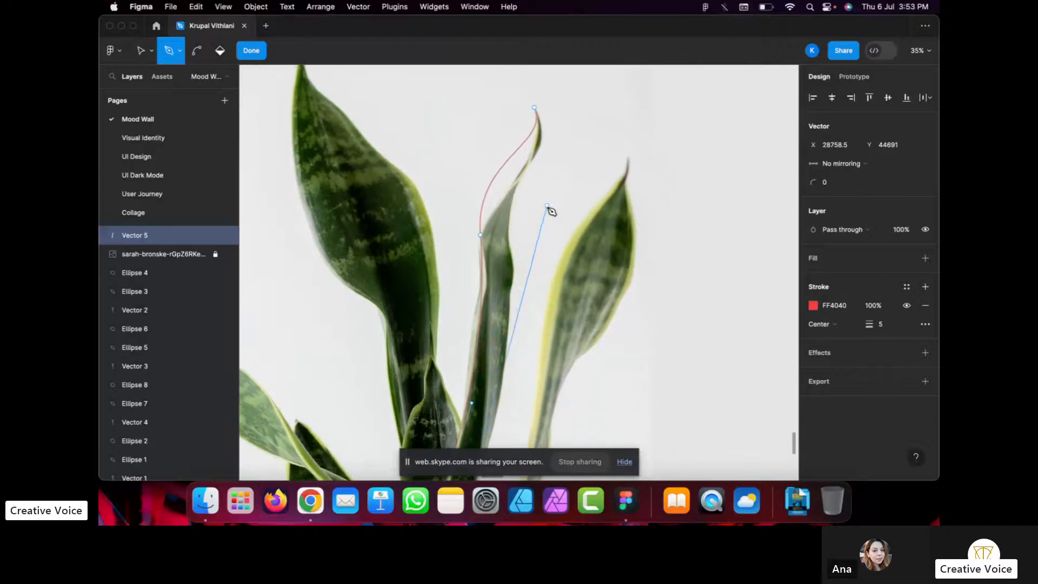
pyautogui.scroll(-4, 506, 306)
pyautogui.scroll(2, 506, 308)
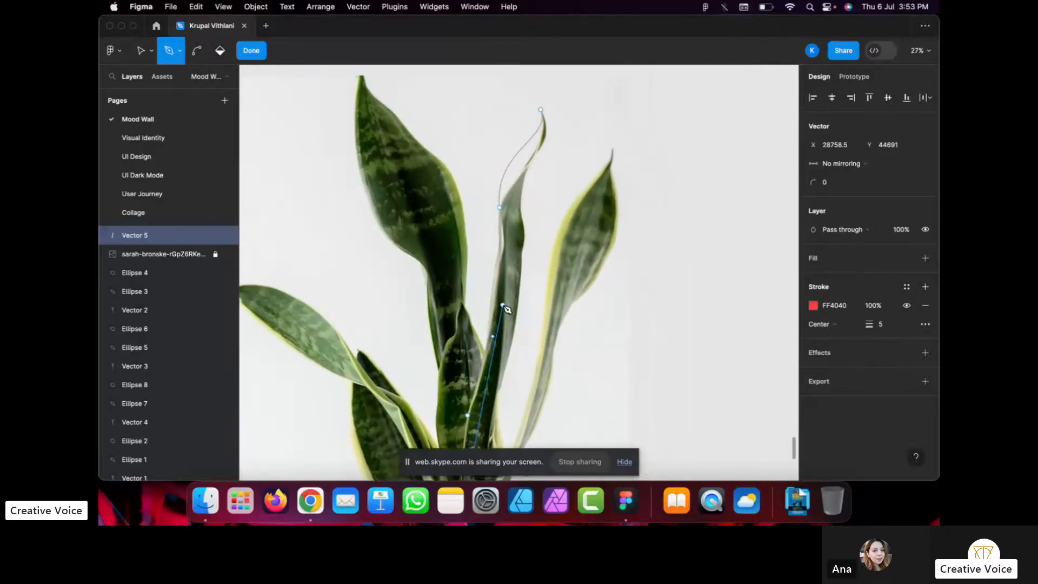
pyautogui.scroll(-5, 505, 308)
pyautogui.click(472, 410)
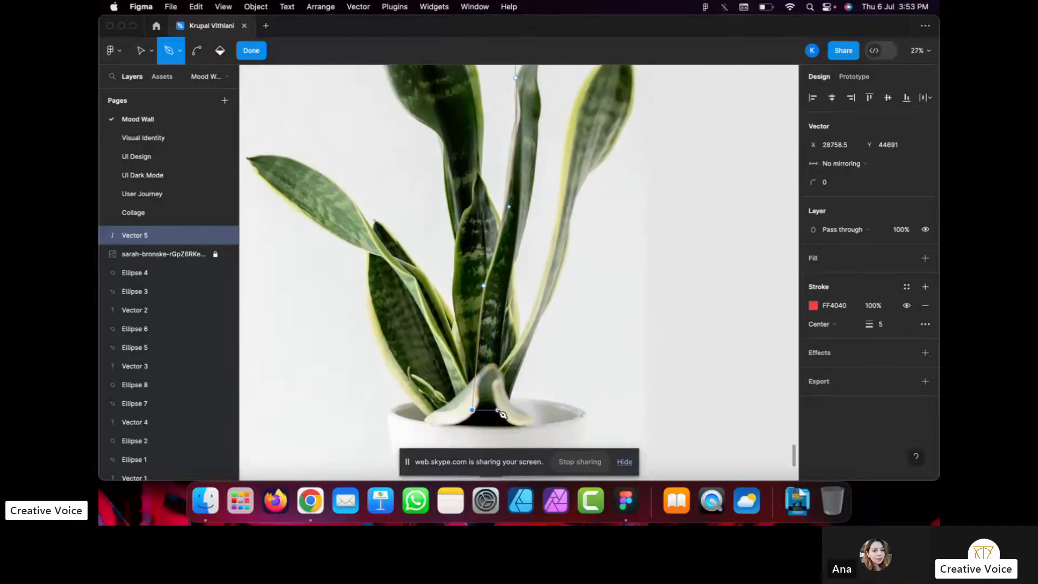
pyautogui.click(500, 412)
# Trace up the leaf's right edge with an anchor at about X 29005.5, Y 43944 and a curved anchor at X 29183.5, Y 42875.5.
pyautogui.scroll(3, 502, 415)
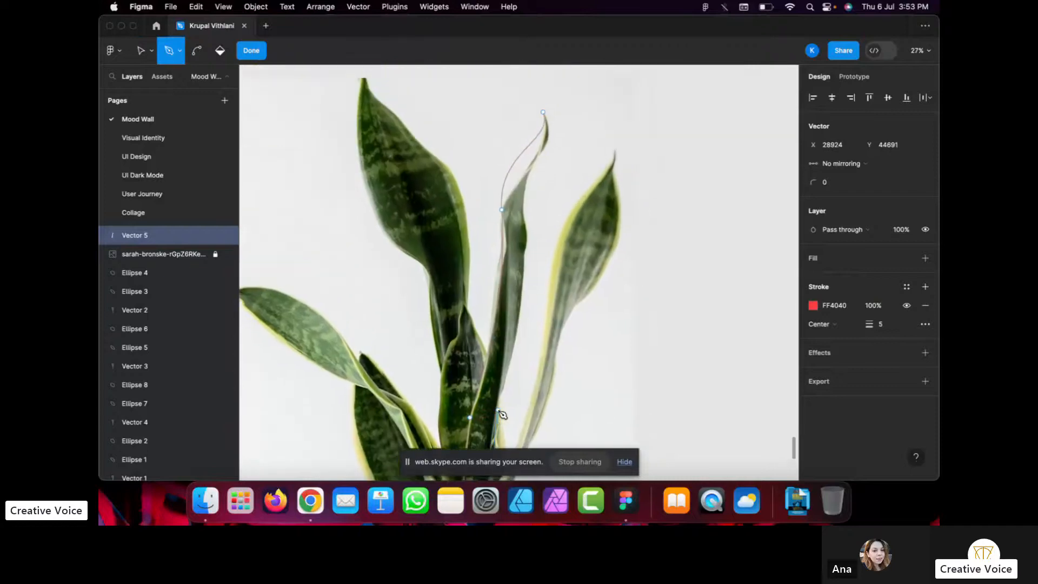
pyautogui.scroll(-3, 502, 414)
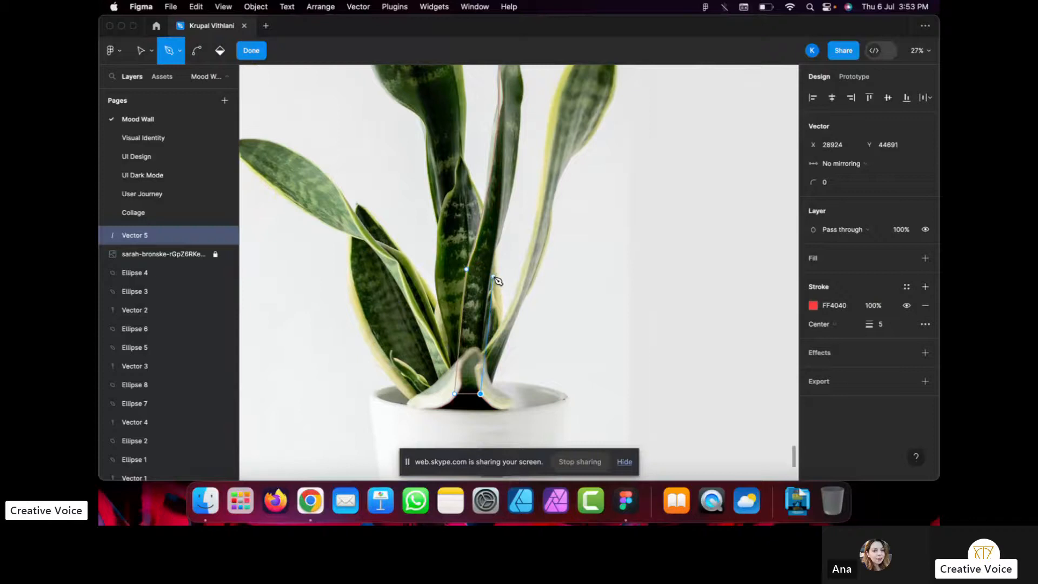
pyautogui.scroll(5, 497, 280)
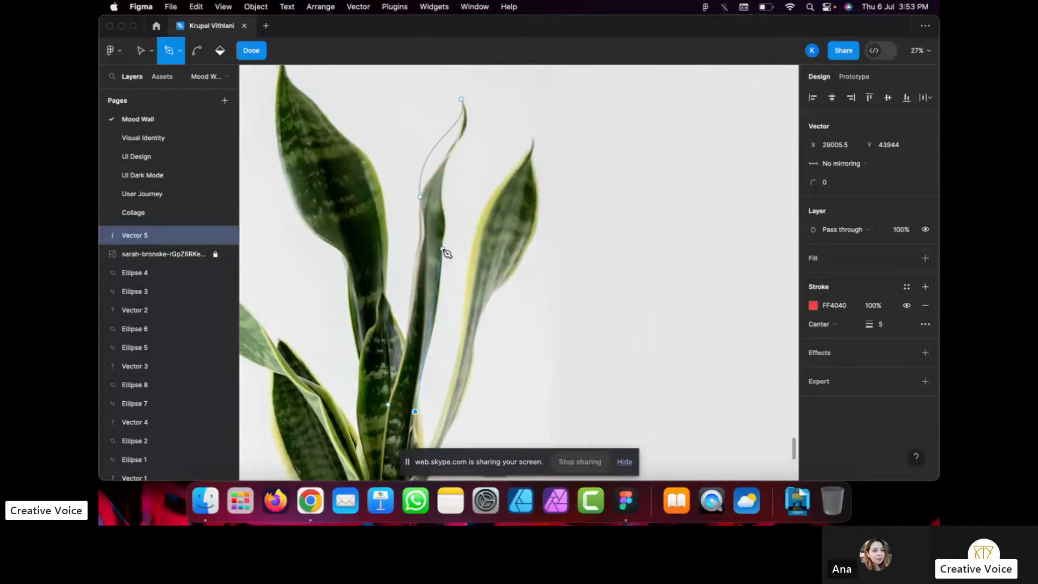
pyautogui.moveTo(443, 244); pyautogui.dragTo(441, 217)
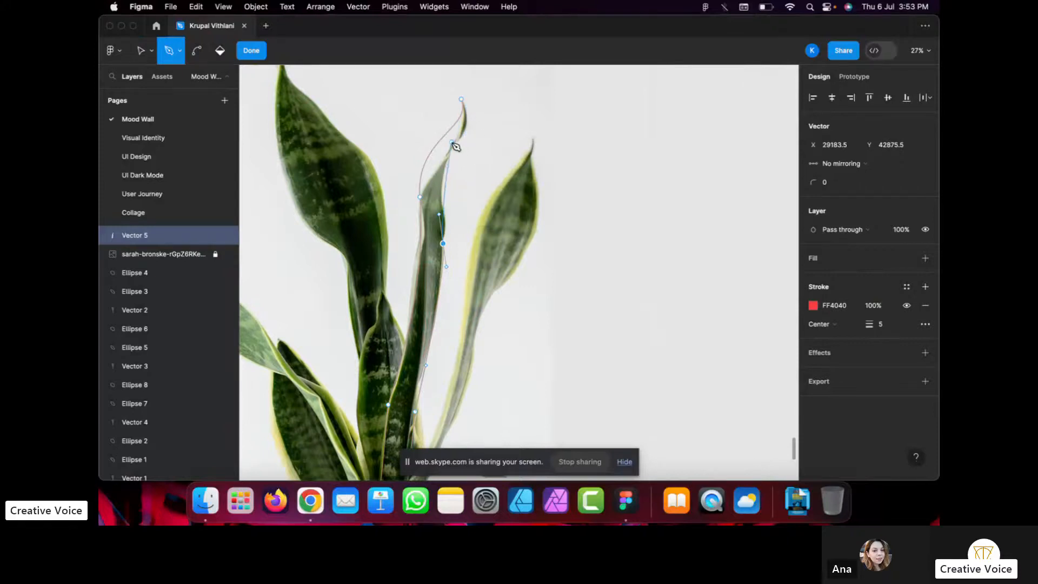
# Add a curved anchor at about X 29235.5, Y 42230, close the path at the leaf tip and leave vector editing.
pyautogui.moveTo(451, 142); pyautogui.dragTo(477, 131)
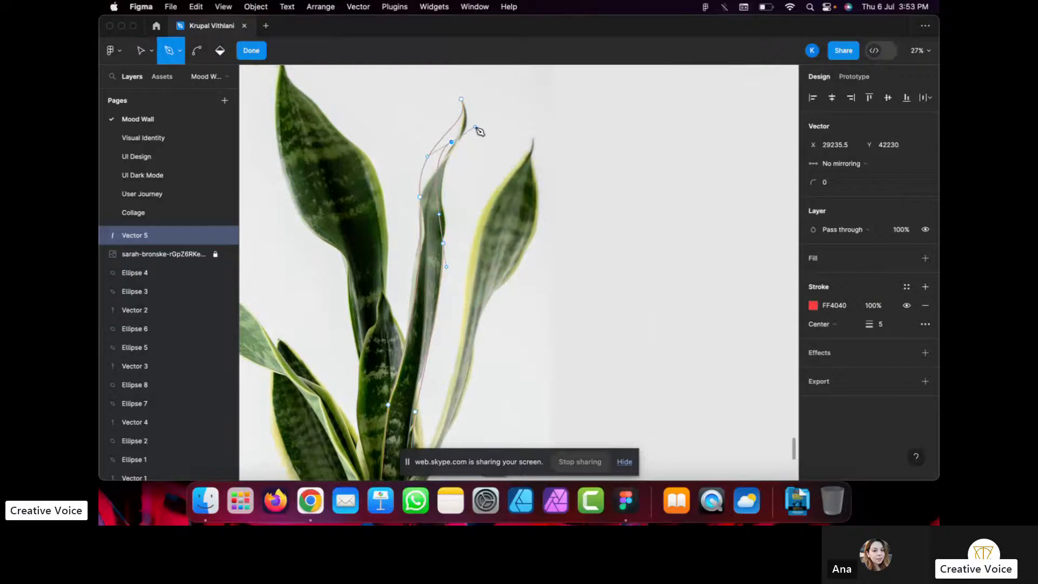
pyautogui.click(462, 100)
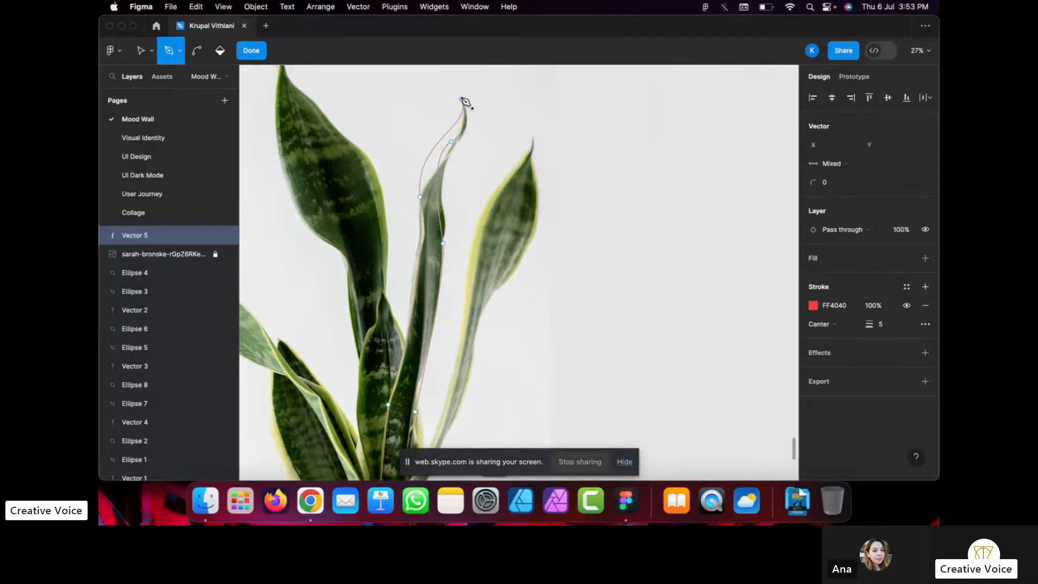
pyautogui.press('Escape')
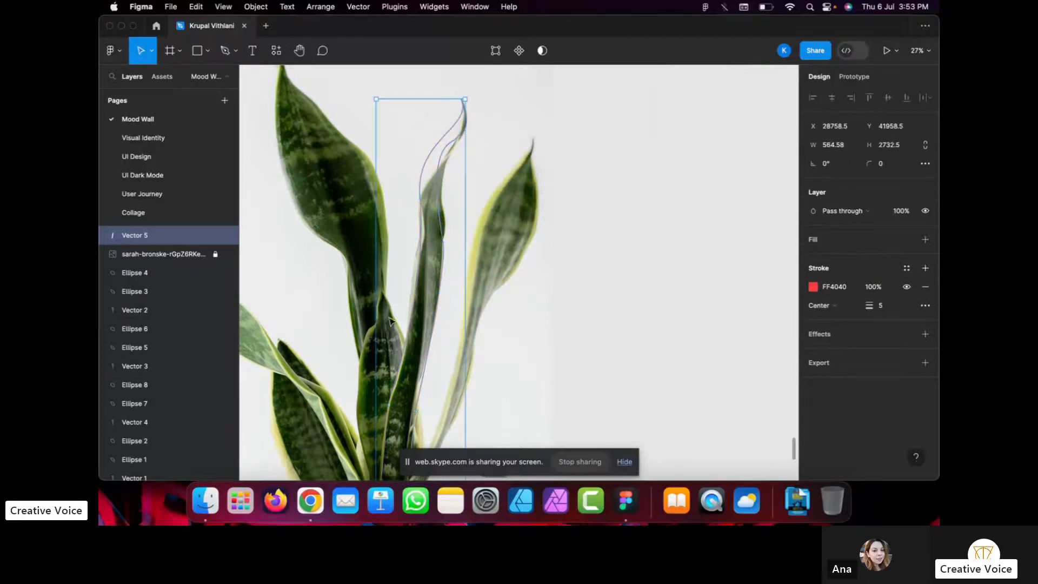
pyautogui.press('Escape')
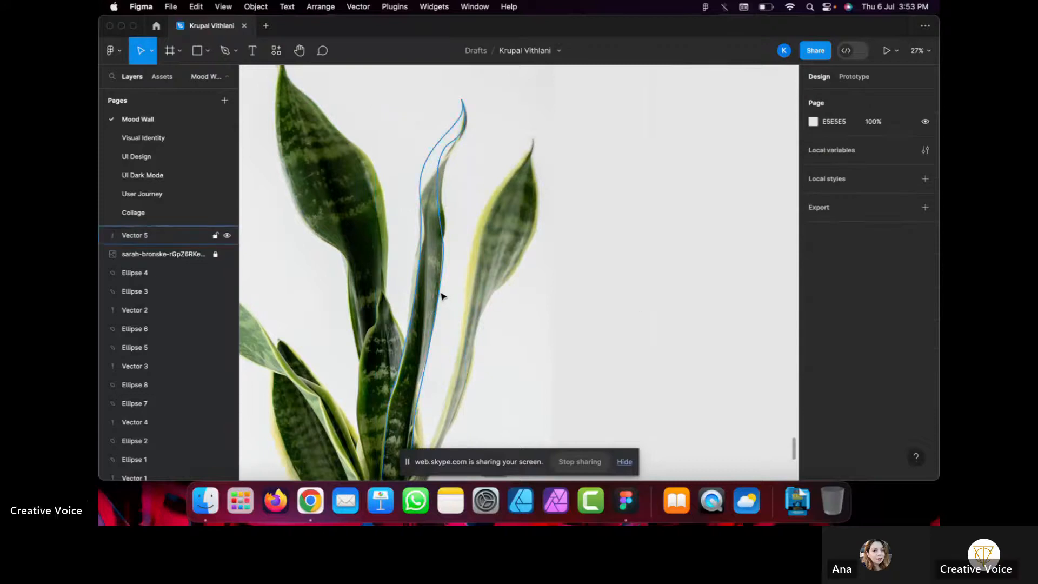
# Add a fill to the closed thin-leaf shape and set its colour to FF4040.
pyautogui.click(442, 294)
pyautogui.click(925, 241)
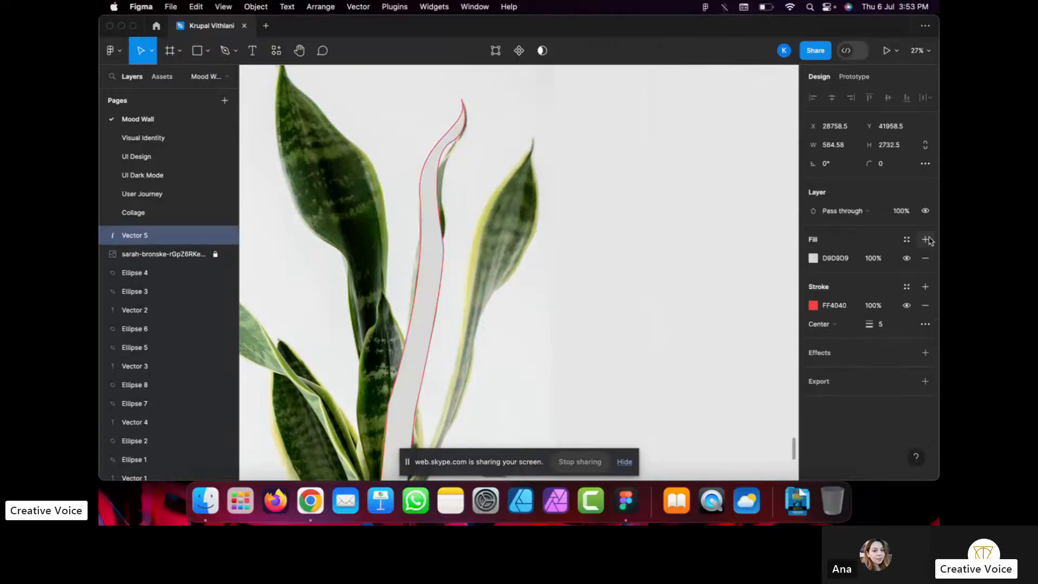
pyautogui.click(813, 258)
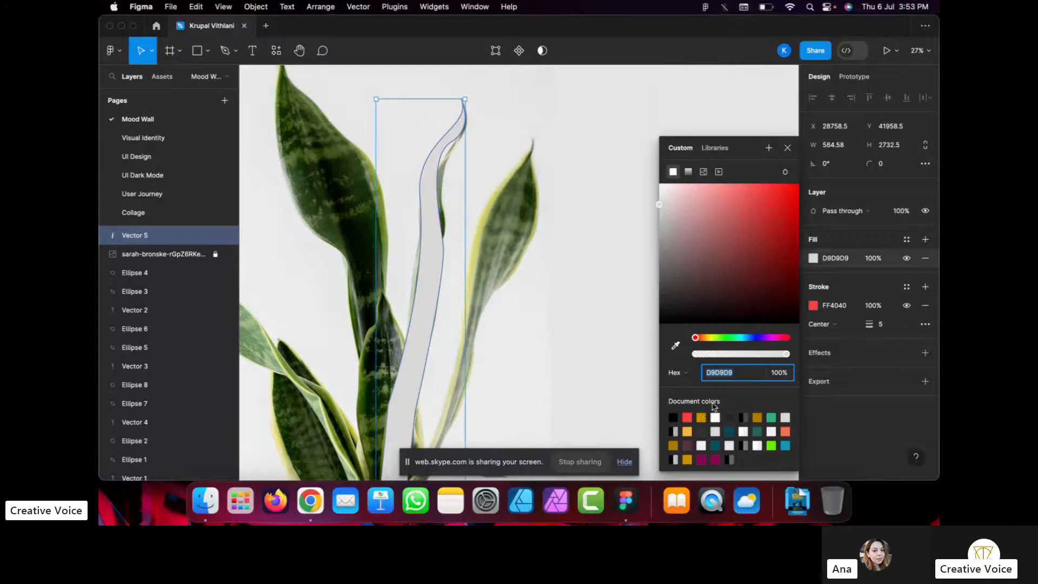
pyautogui.click(687, 417)
pyautogui.press('super+minus')
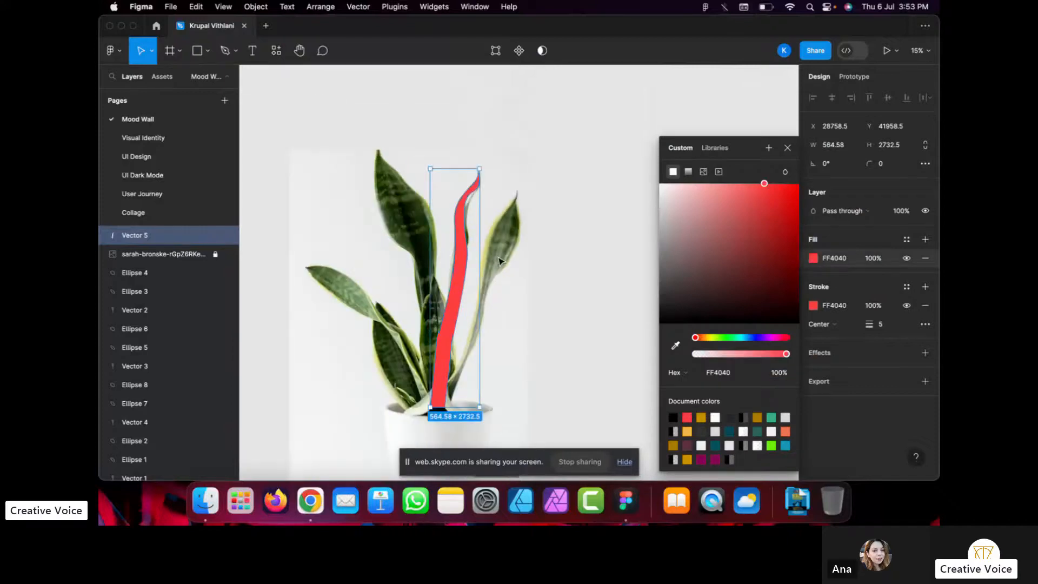
# Hide the locked plant photo layer and deselect the red leaf shape.
pyautogui.click(227, 254)
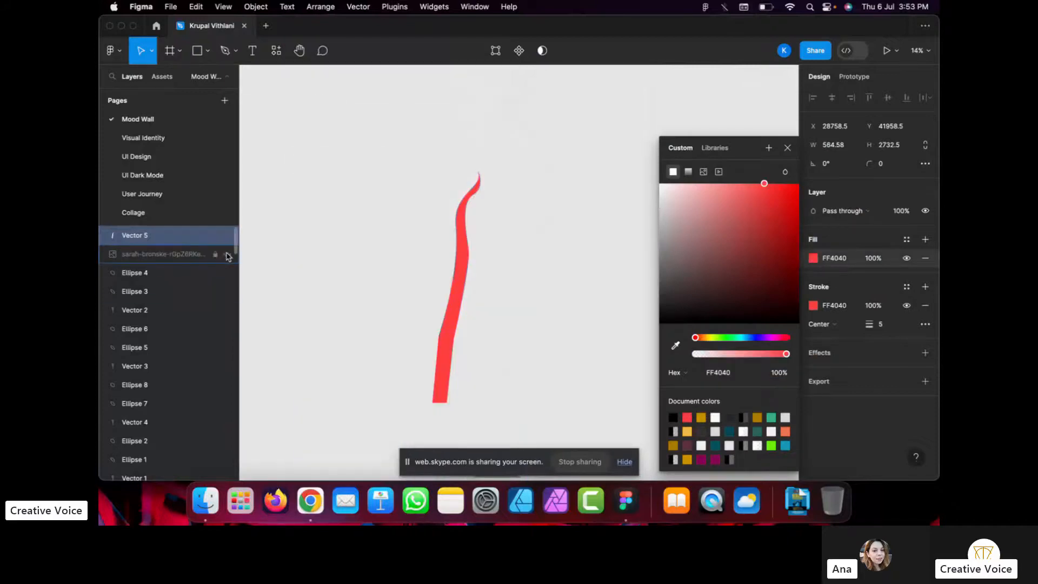
pyautogui.click(574, 272)
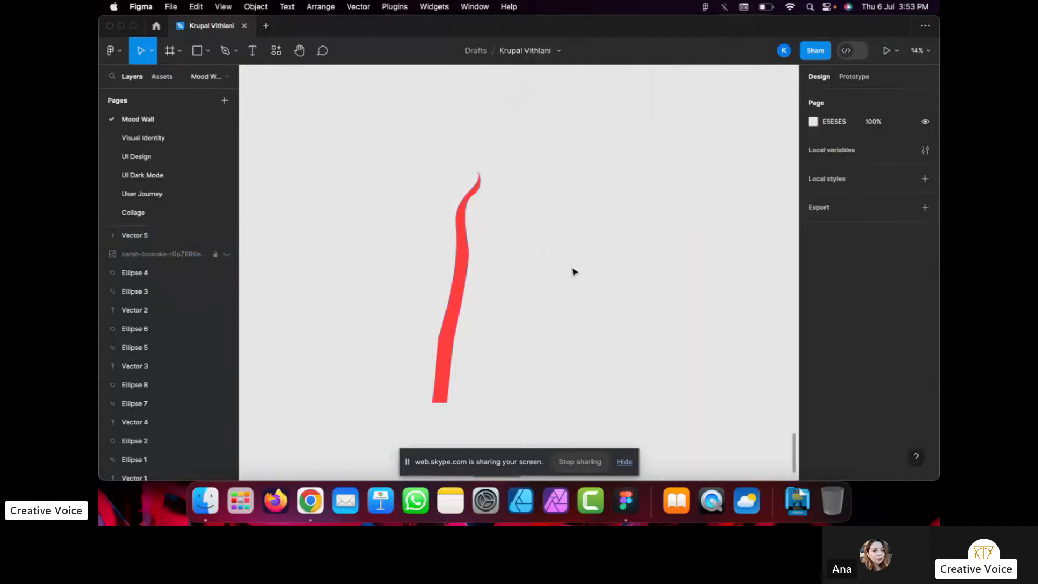
# Open the red leaf for vector editing and try corner radii of 14, 38 and 83 on the lower bend's left anchor.
pyautogui.scroll(5, 436, 373)
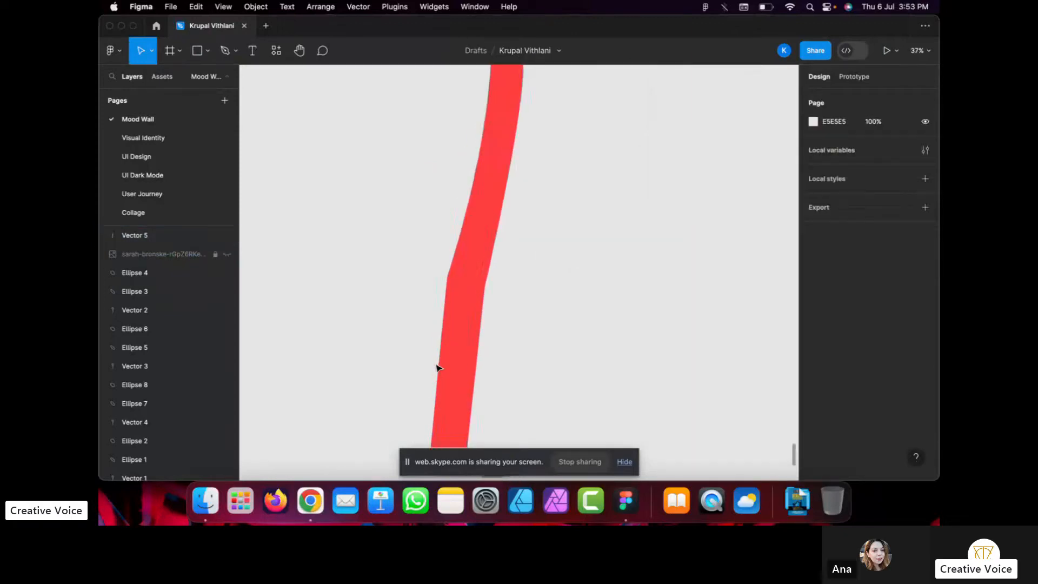
pyautogui.scroll(3, 459, 294)
pyautogui.click(447, 270)
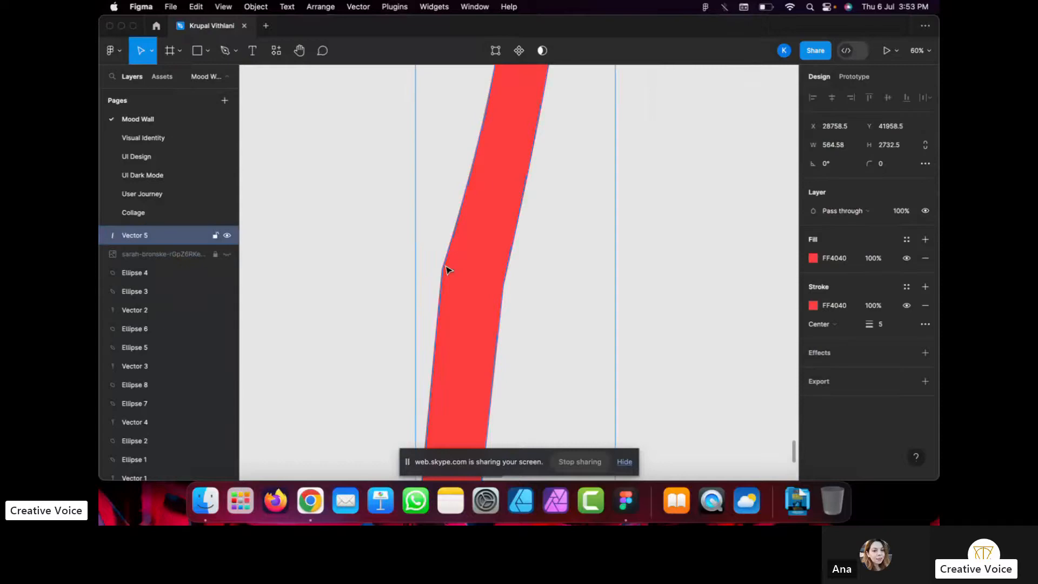
pyautogui.scroll(3, 447, 269)
pyautogui.doubleClick(441, 274)
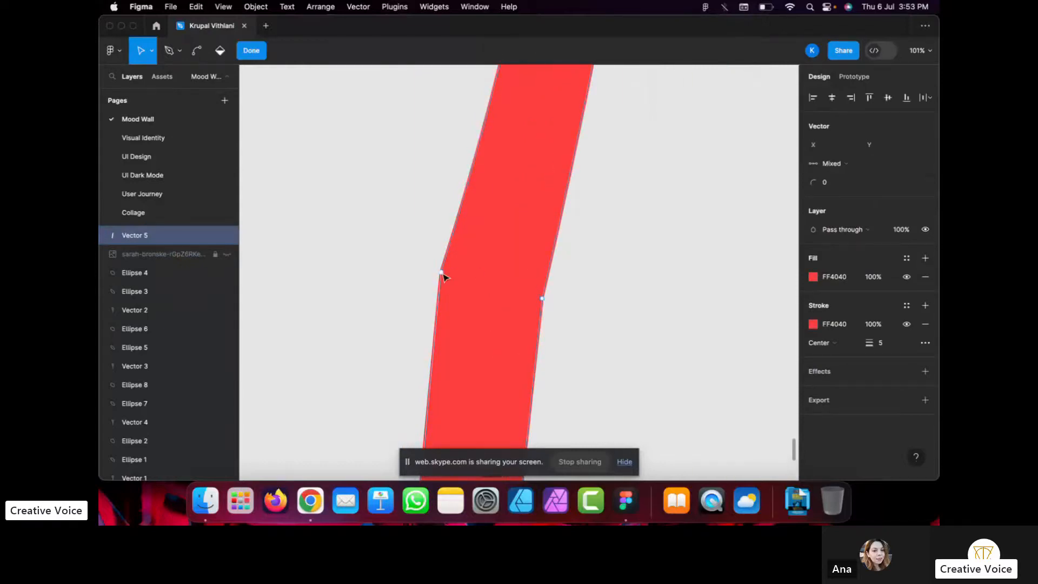
pyautogui.click(442, 273)
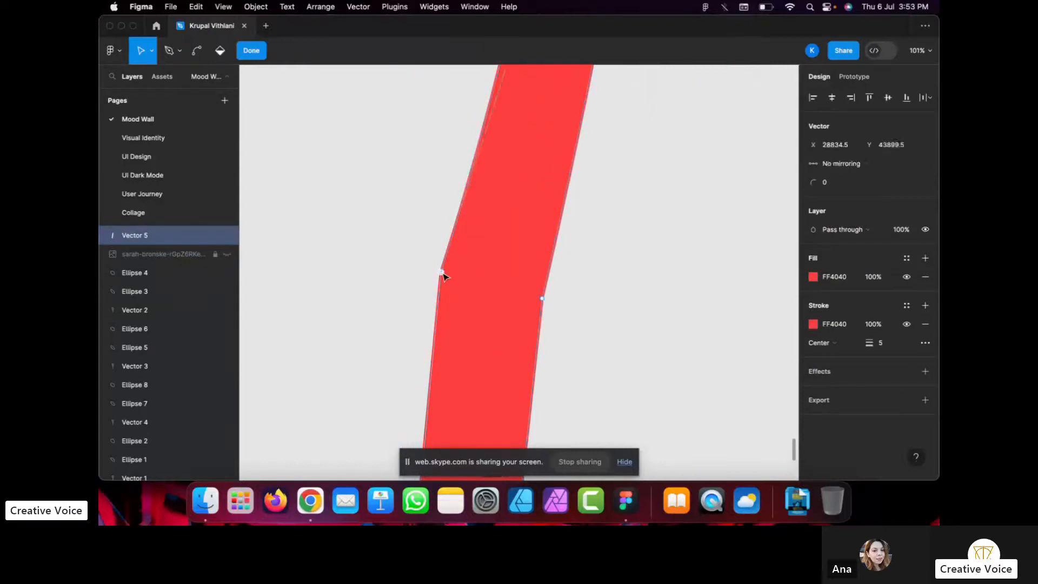
pyautogui.click(841, 184)
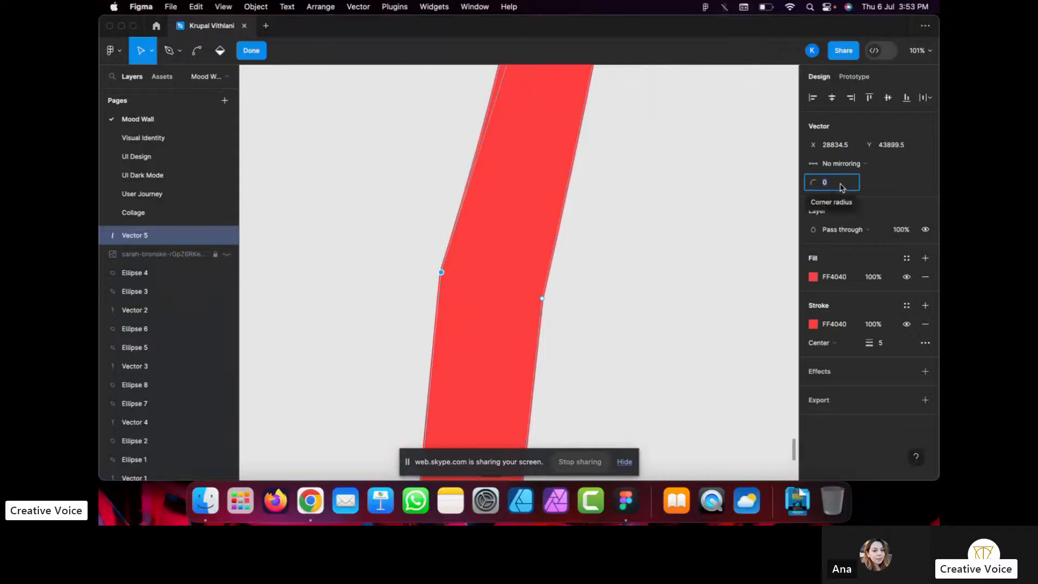
pyautogui.write('14')
pyautogui.press('Return')
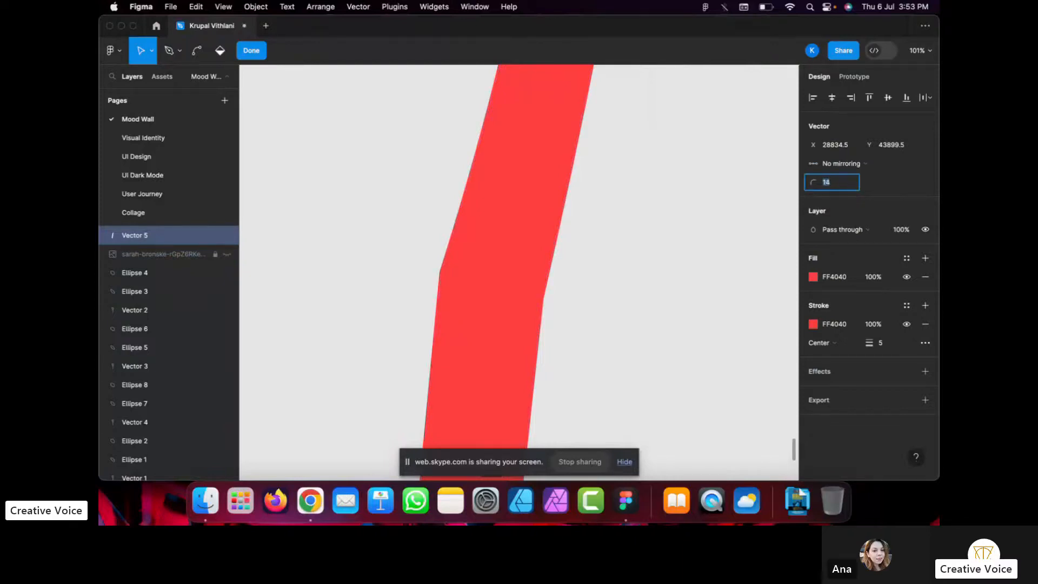
pyautogui.write('25')
pyautogui.press('Return')
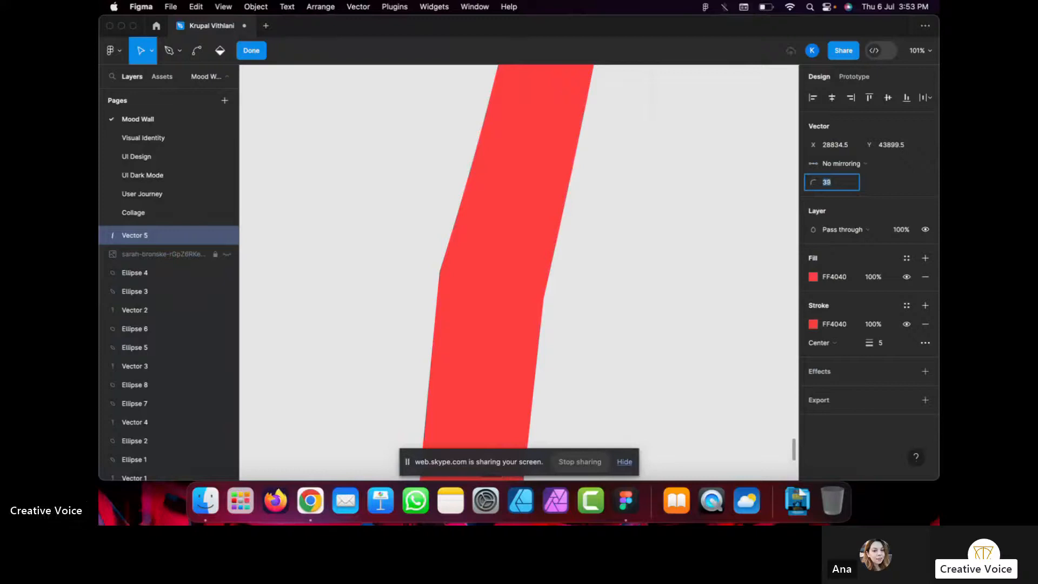
pyautogui.write('51')
pyautogui.press('Return')
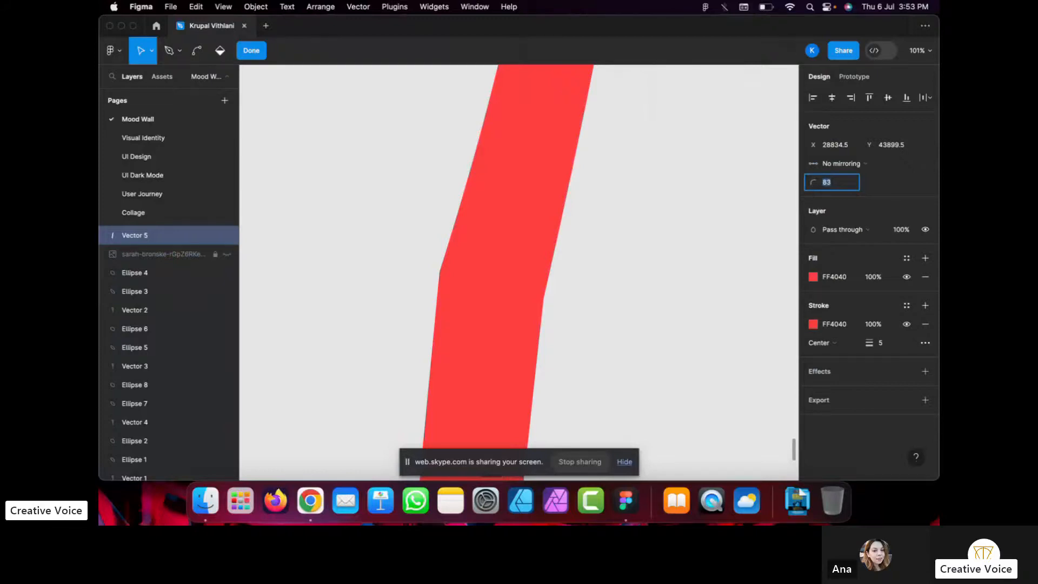
pyautogui.press('Return')
# Set the corner radius of the lower bend's left anchor to 50 and leave vector editing.
pyautogui.click(454, 279)
pyautogui.click(442, 273)
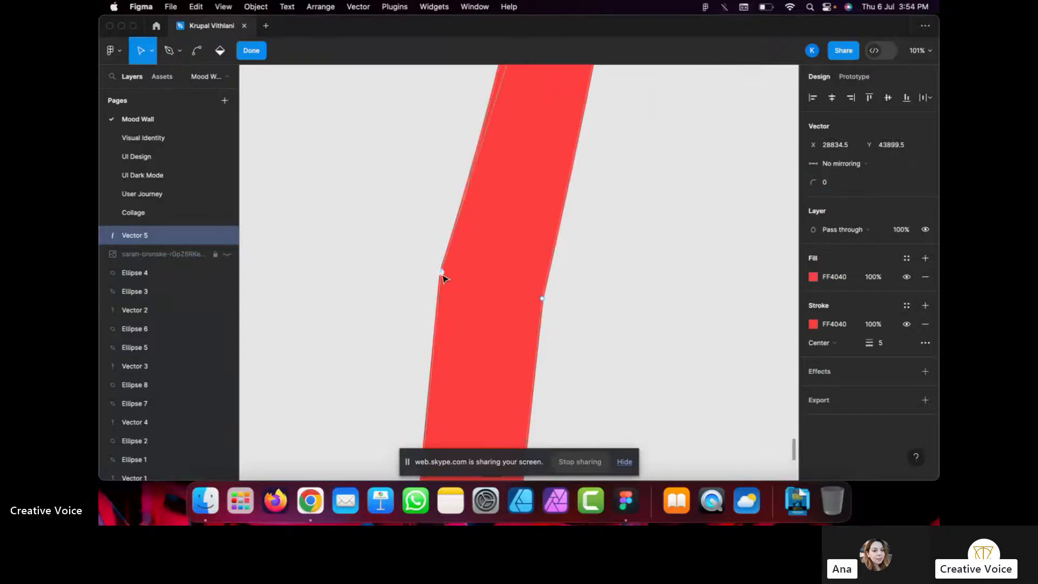
pyautogui.click(842, 184)
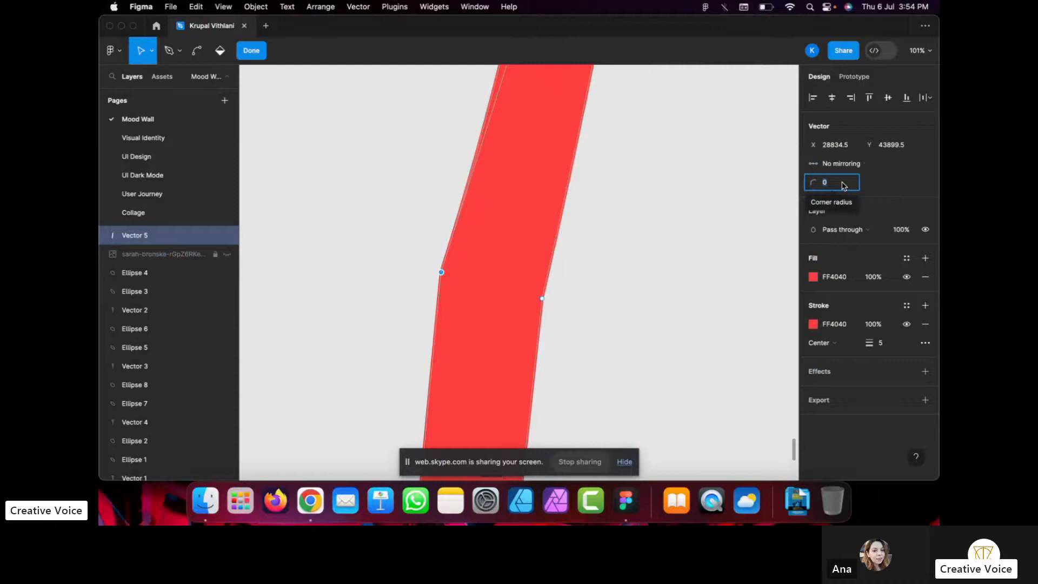
pyautogui.write('50')
pyautogui.press('Return')
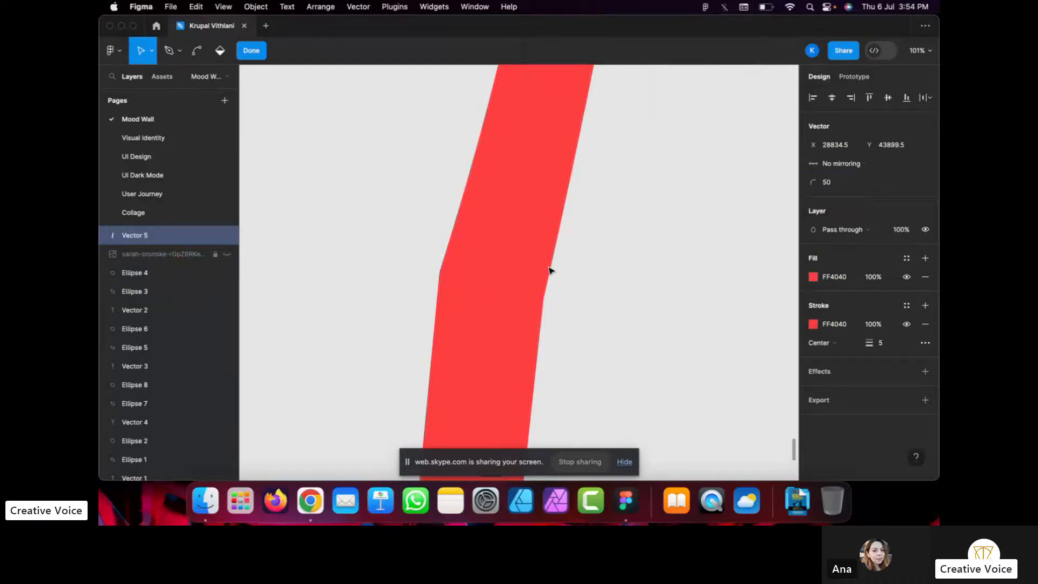
pyautogui.scroll(-5, 623, 297)
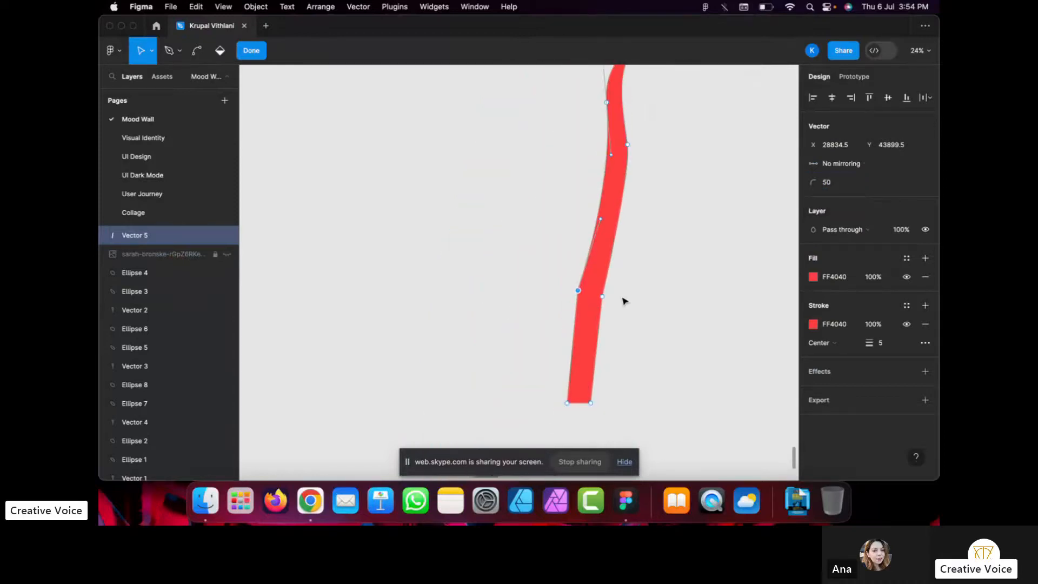
pyautogui.click(657, 284)
pyautogui.press('Escape')
pyautogui.press('Escape')
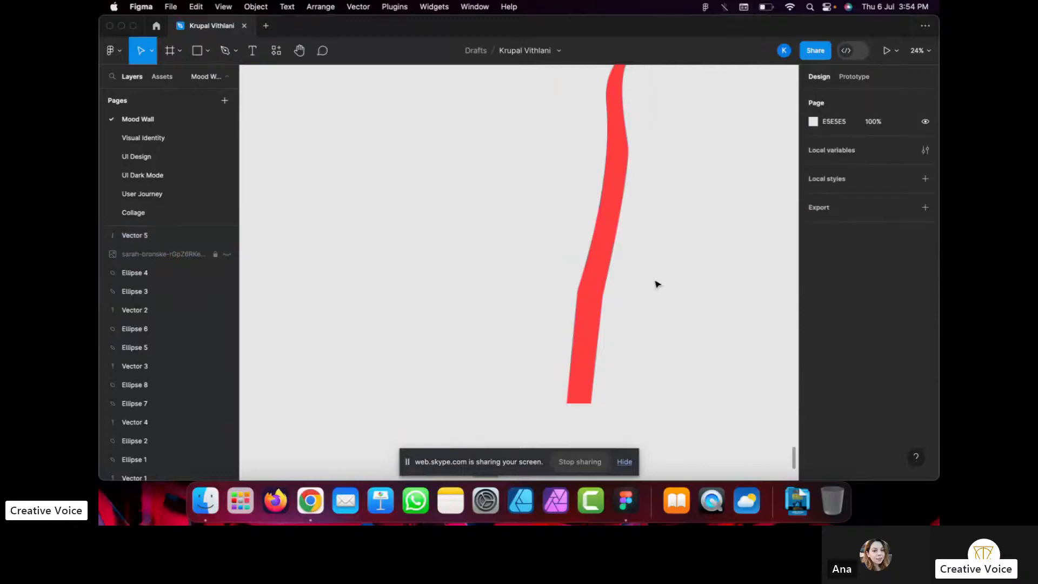
pyautogui.scroll(-3, 657, 284)
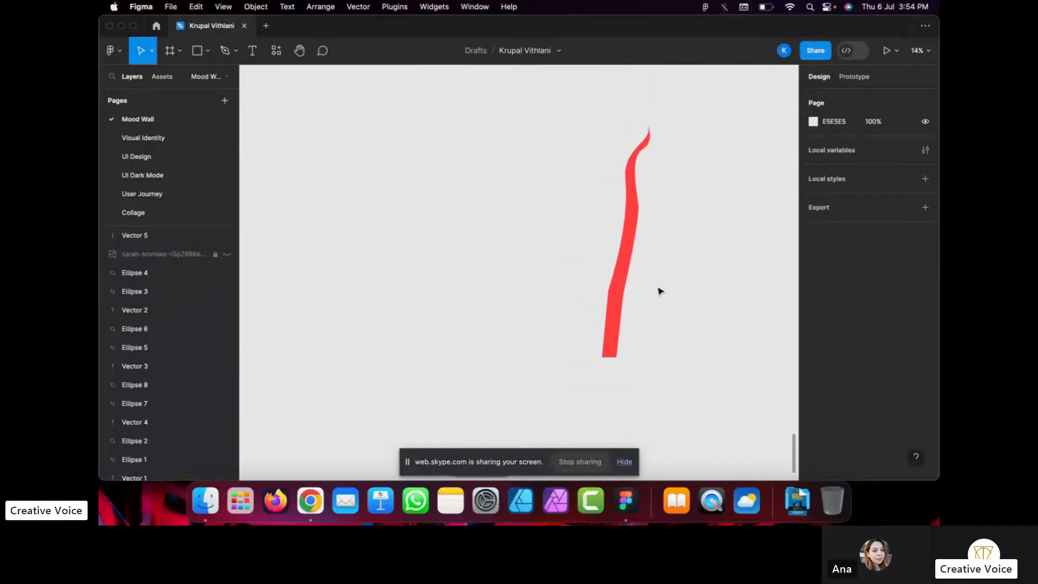
# Set the corner radius of the whole red leaf shape to 1000 and deselect it.
pyautogui.moveTo(696, 101); pyautogui.dragTo(552, 397)
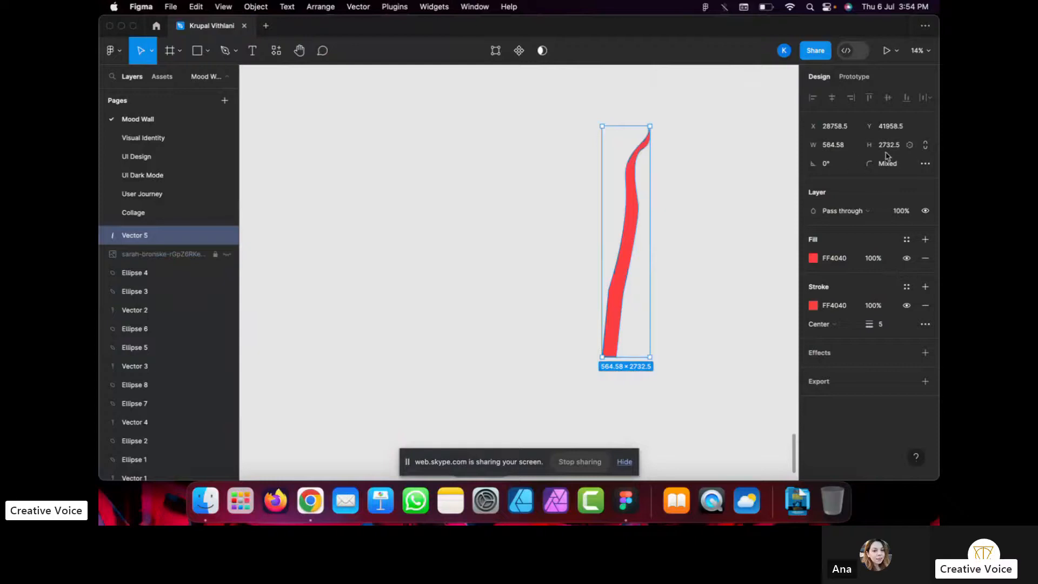
pyautogui.click(894, 168)
pyautogui.write('1000')
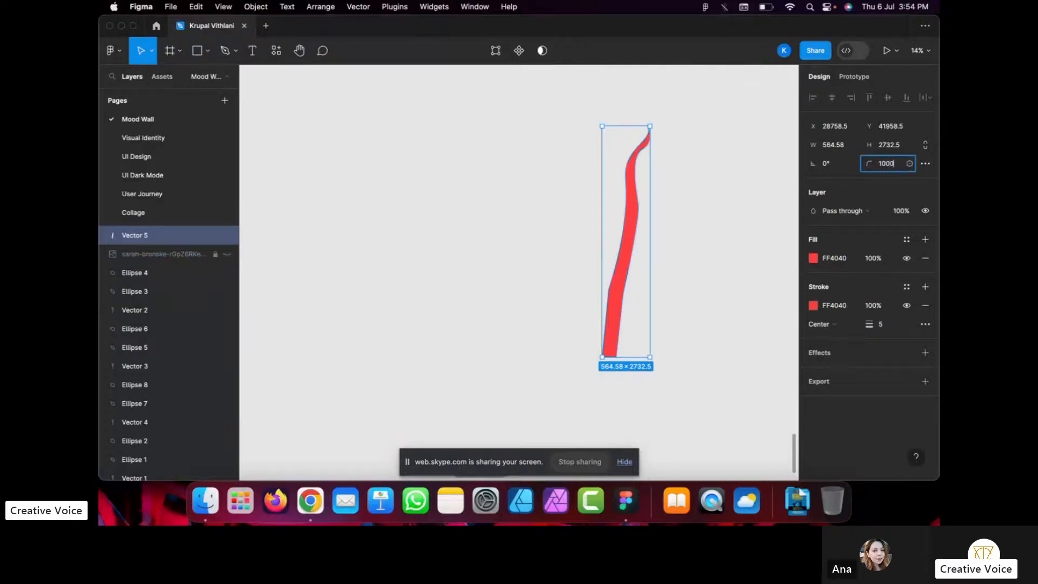
pyautogui.press('Return')
pyautogui.click(700, 258)
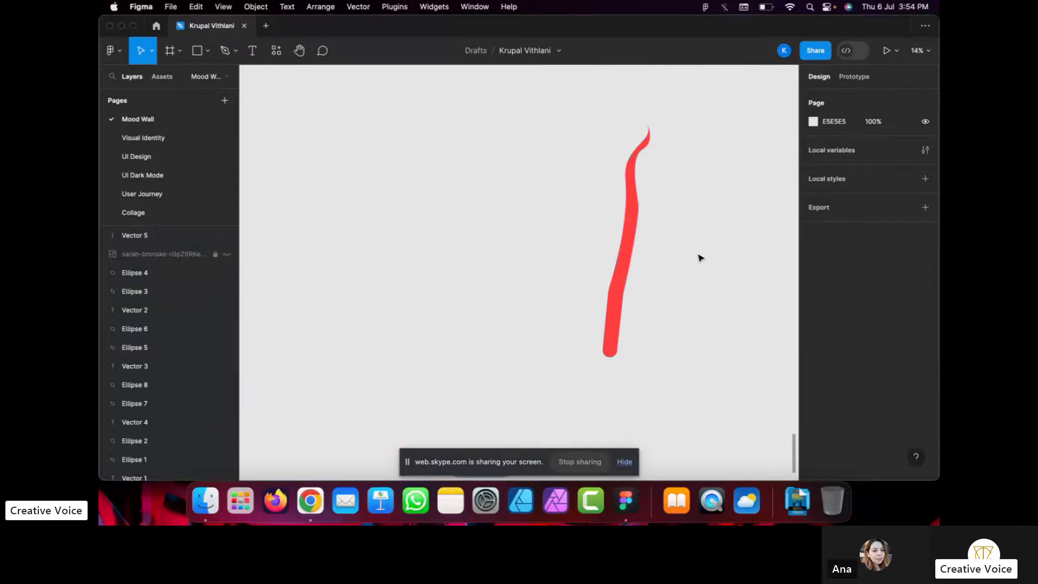
# Undo the leaf's corner rounding for comparison and restore the radius of 1000.
pyautogui.press('super+z')
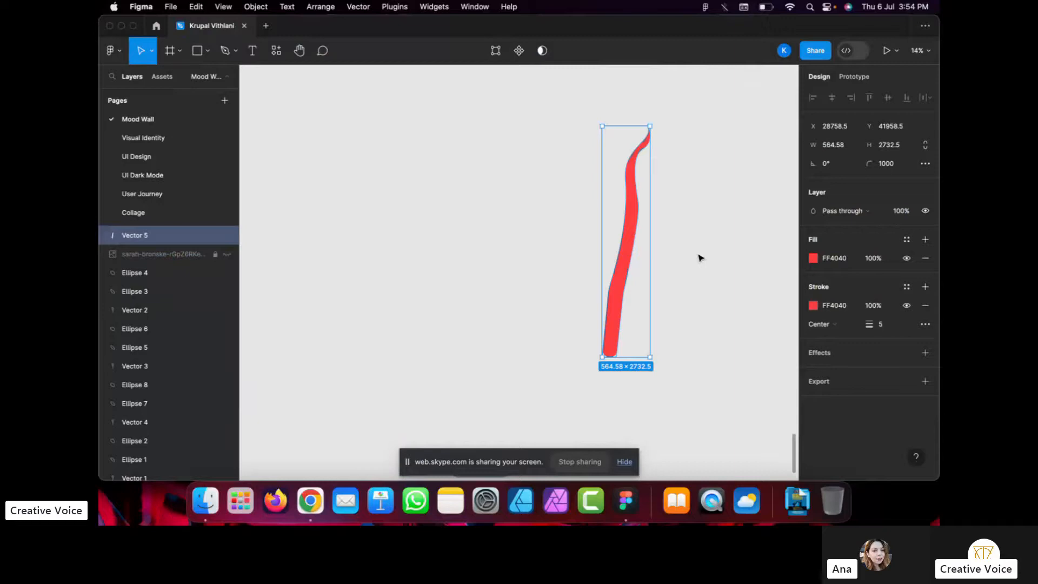
pyautogui.click(700, 258)
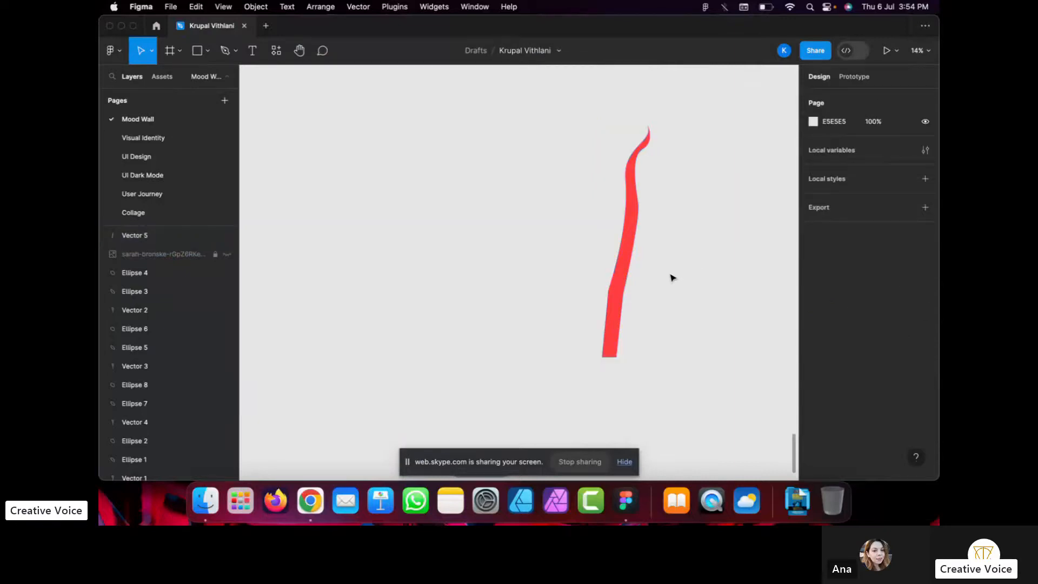
pyautogui.press('super+z')
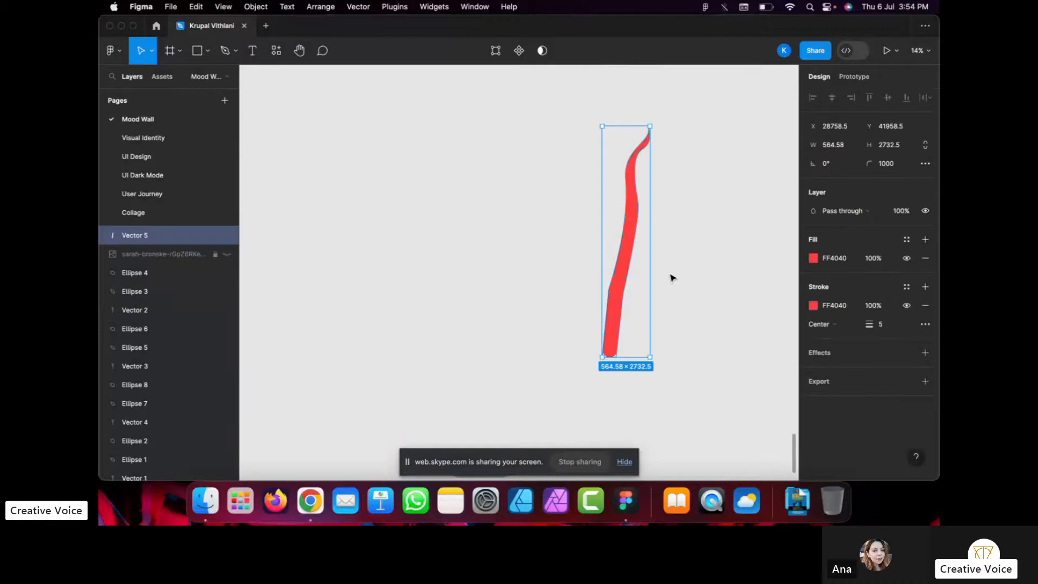
pyautogui.click(682, 262)
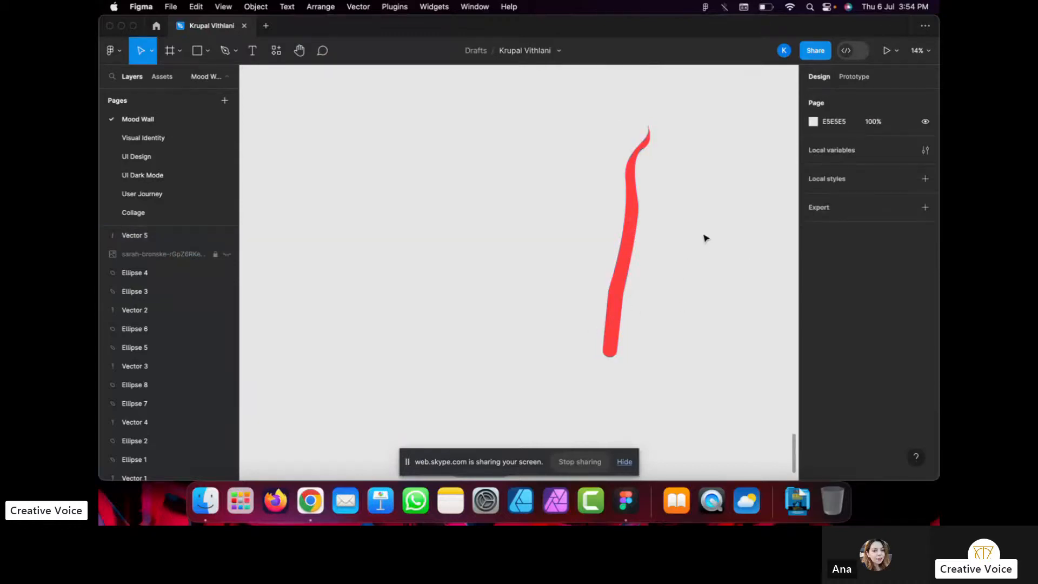
# Open the leaf for vector editing at its tip and remove the shape's stroke.
pyautogui.scroll(3, 705, 238)
pyautogui.scroll(3, 665, 109)
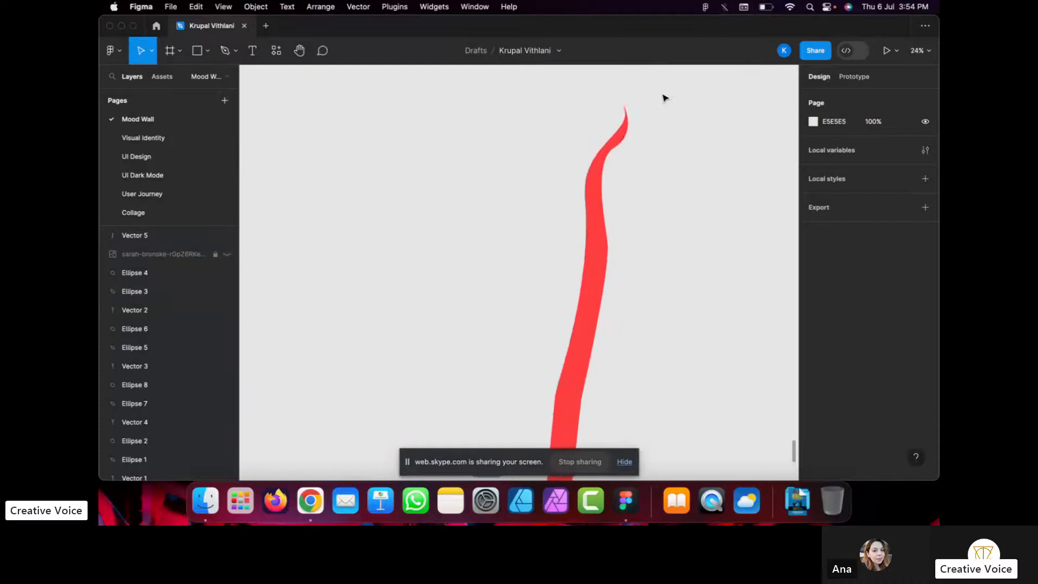
pyautogui.scroll(5, 665, 98)
pyautogui.scroll(4, 475, 120)
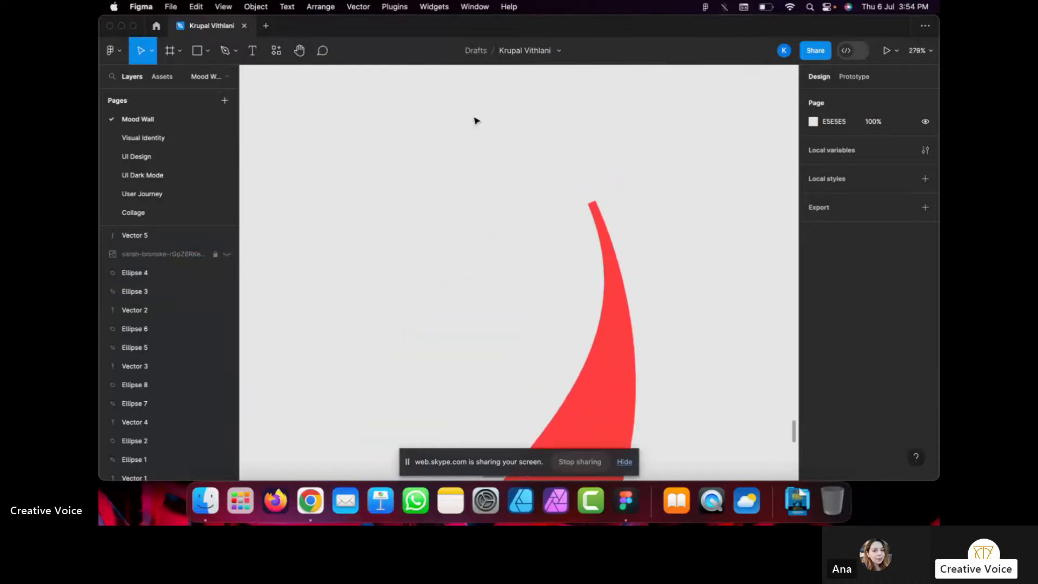
pyautogui.click(599, 216)
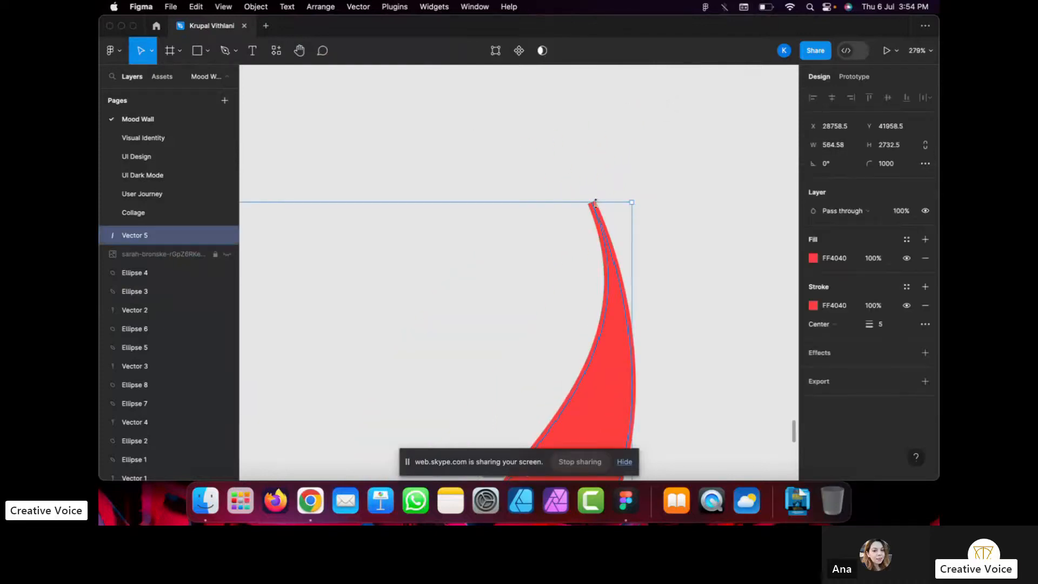
pyautogui.doubleClick(595, 210)
pyautogui.click(593, 204)
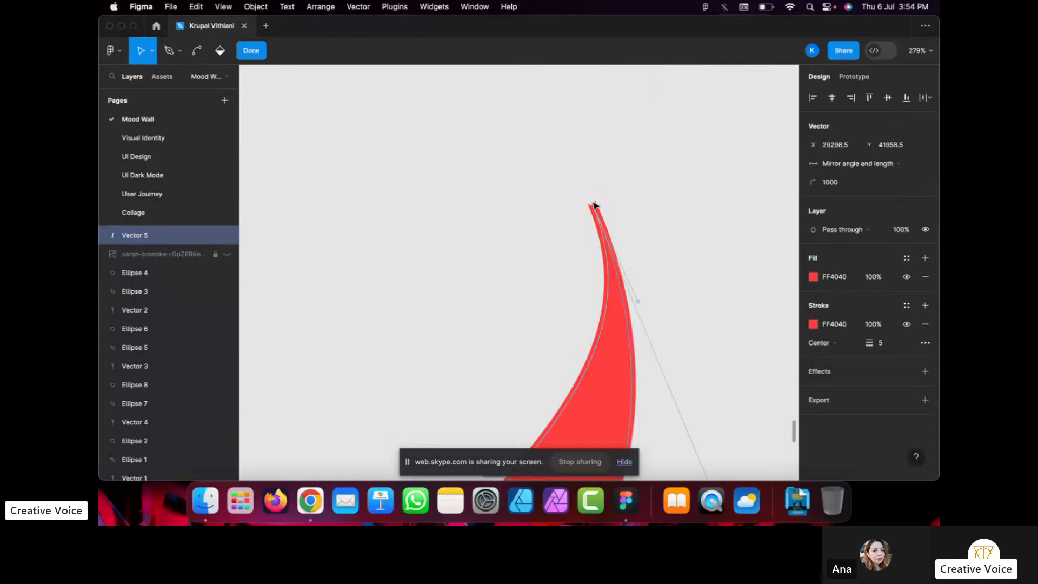
pyautogui.scroll(-4, 752, 229)
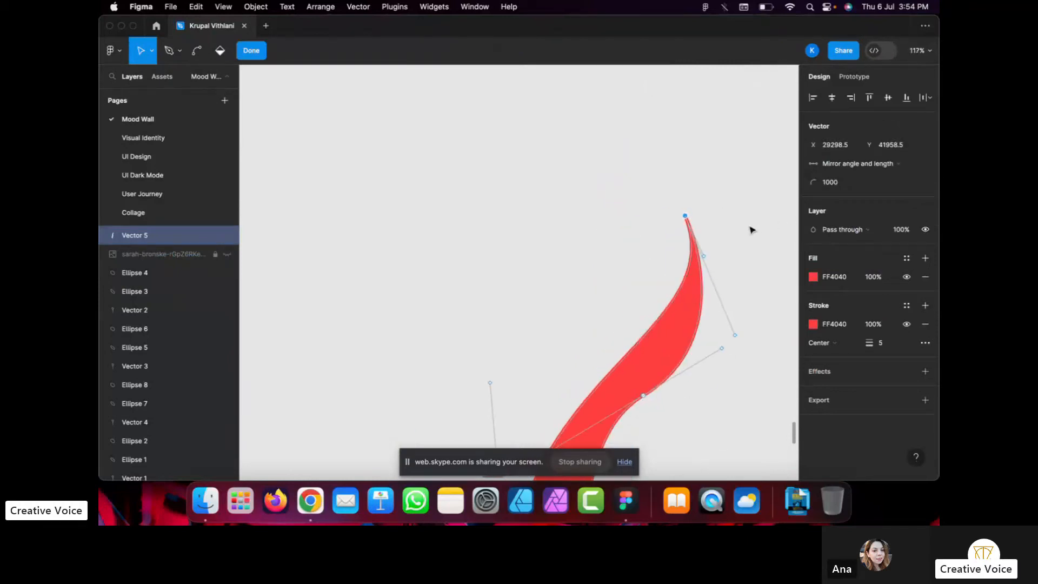
pyautogui.click(760, 229)
pyautogui.scroll(-4, 760, 229)
pyautogui.scroll(3, 760, 229)
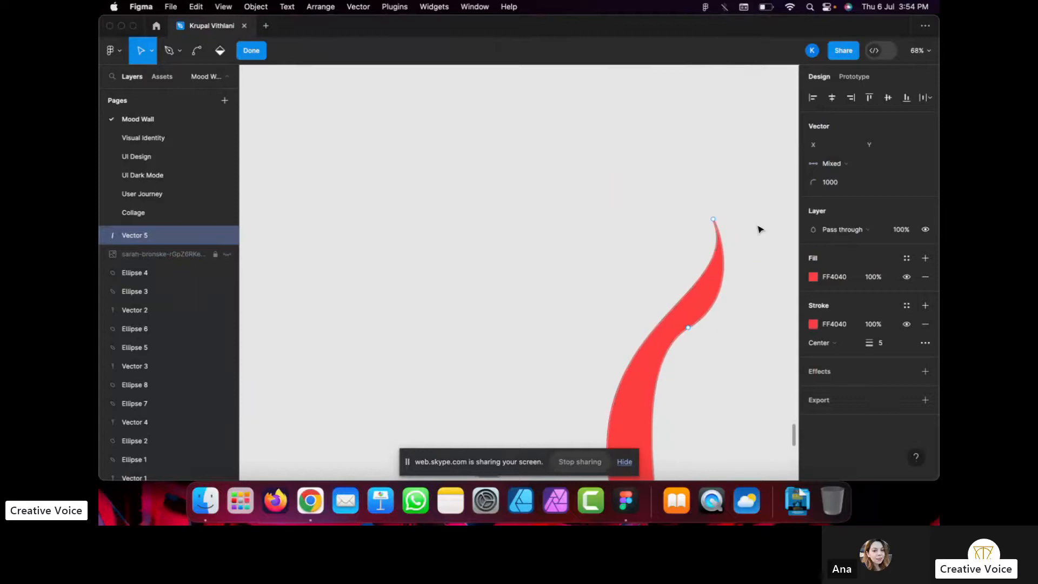
pyautogui.click(925, 323)
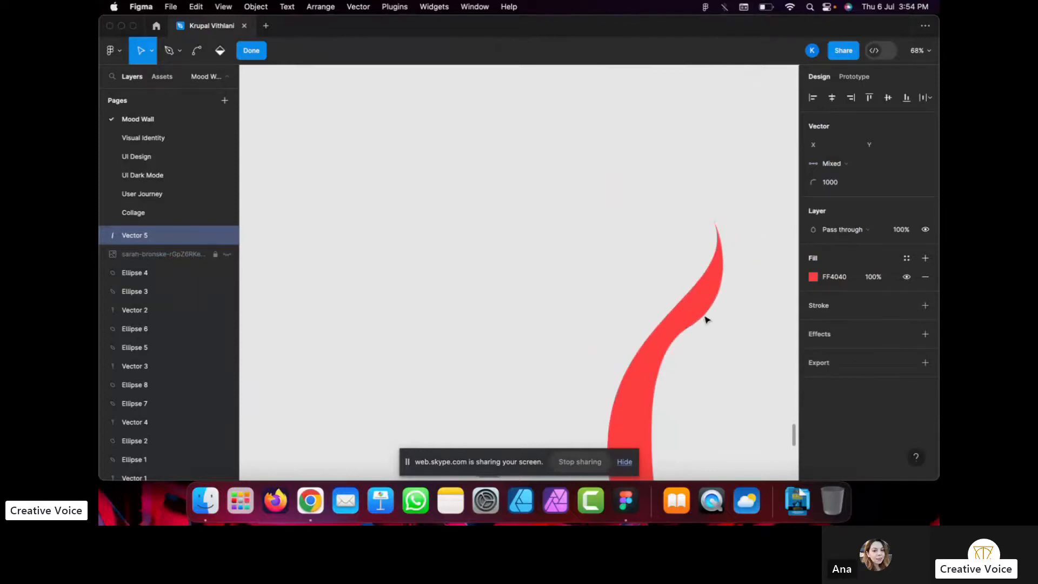
# Leave vector editing and examine the leaf's base and full outline beside the other artwork.
pyautogui.scroll(-3, 705, 317)
pyautogui.scroll(-2, 703, 317)
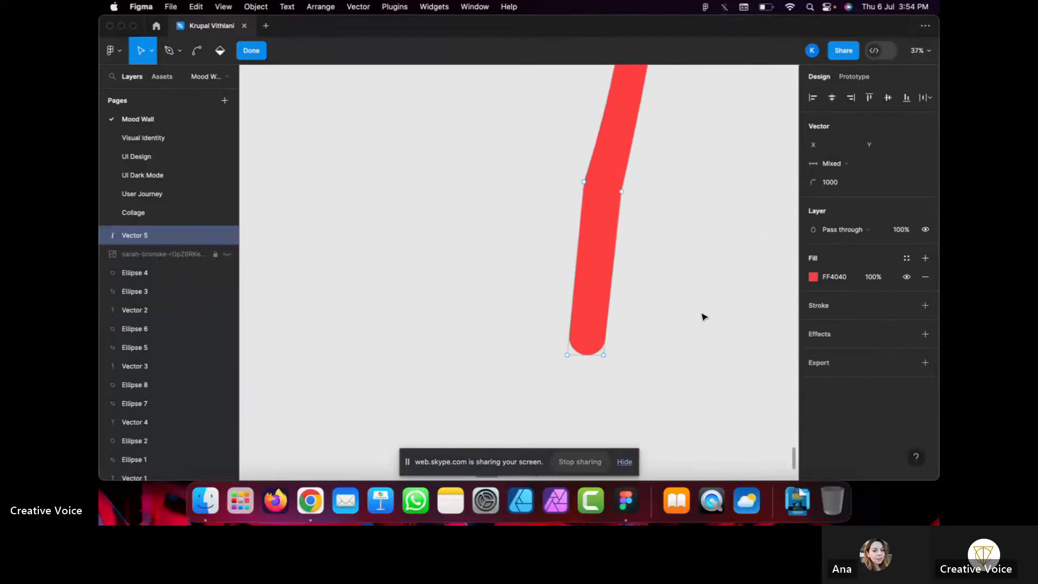
pyautogui.scroll(-2, 687, 278)
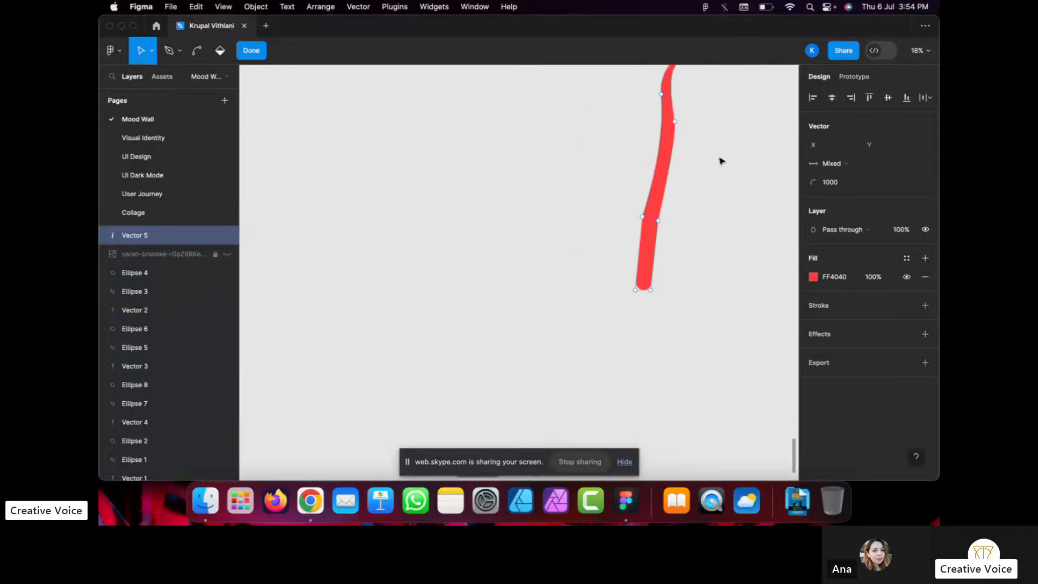
pyautogui.press('Escape')
pyautogui.scroll(-2, 721, 165)
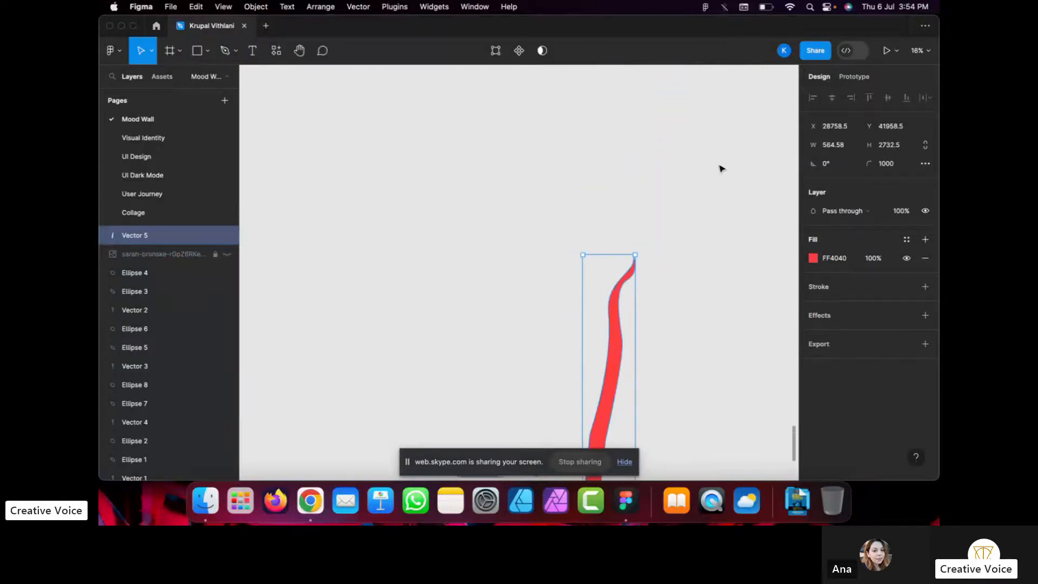
pyautogui.click(730, 249)
pyautogui.scroll(-3, 730, 248)
pyautogui.scroll(1, 730, 249)
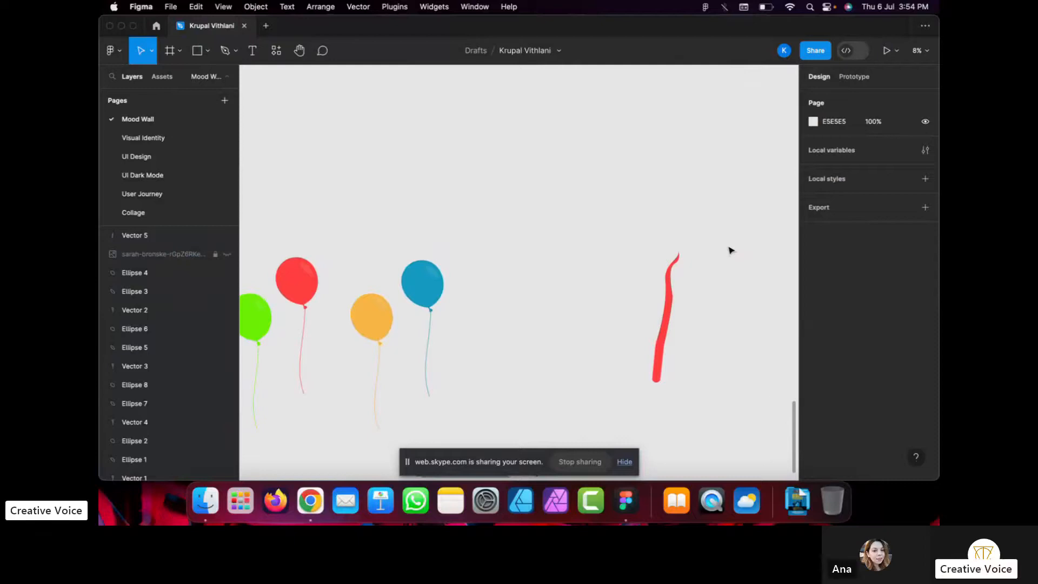
pyautogui.scroll(1, 767, 399)
pyautogui.scroll(2, 766, 399)
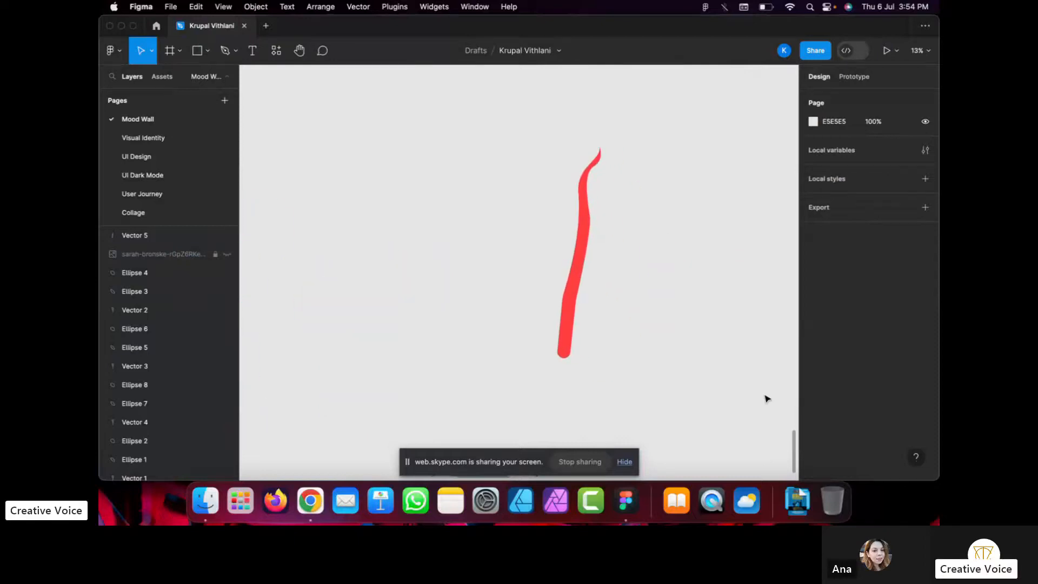
# Undo the removal of the red leaf's stroke, leave vector editing and deselect the shape for comparison.
pyautogui.press('super+z')
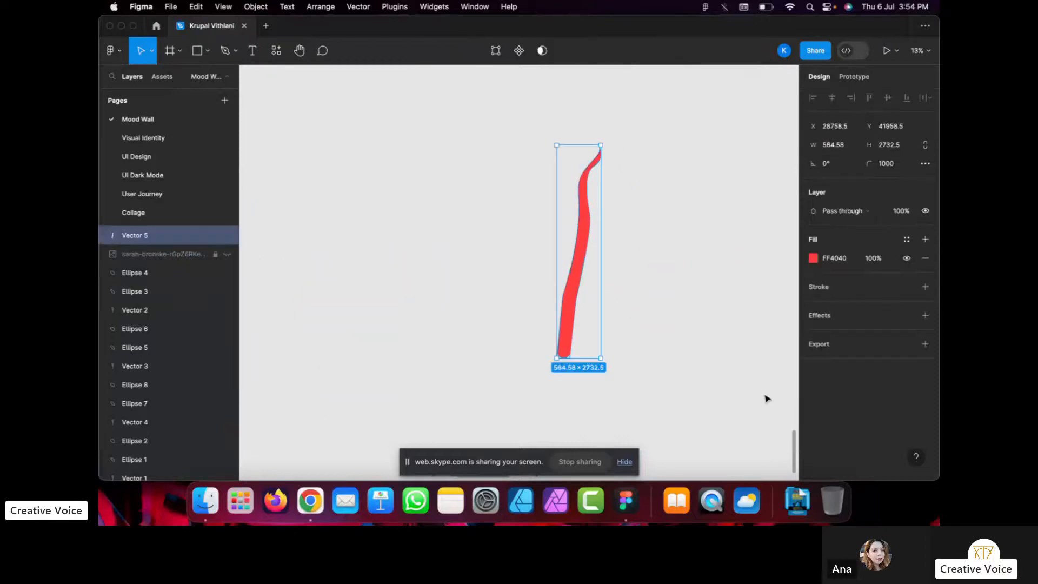
pyautogui.press('super+z')
pyautogui.press('super+z')
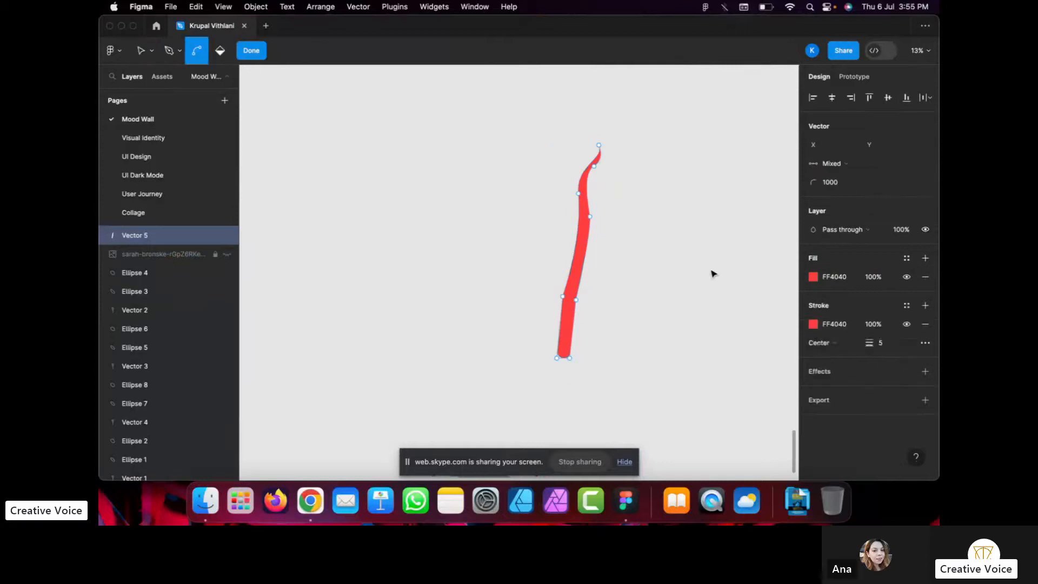
pyautogui.press('Escape')
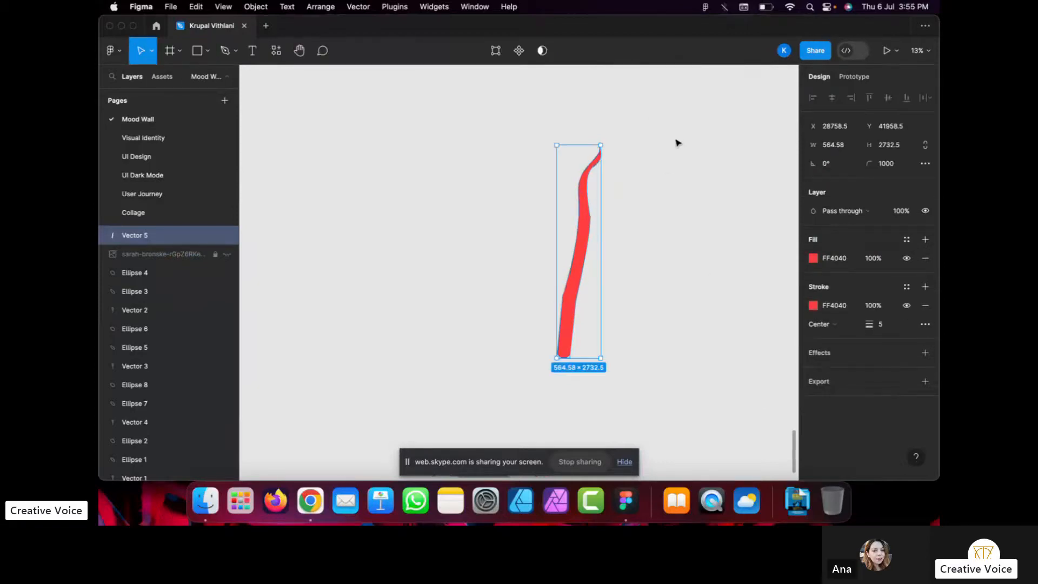
pyautogui.click(695, 161)
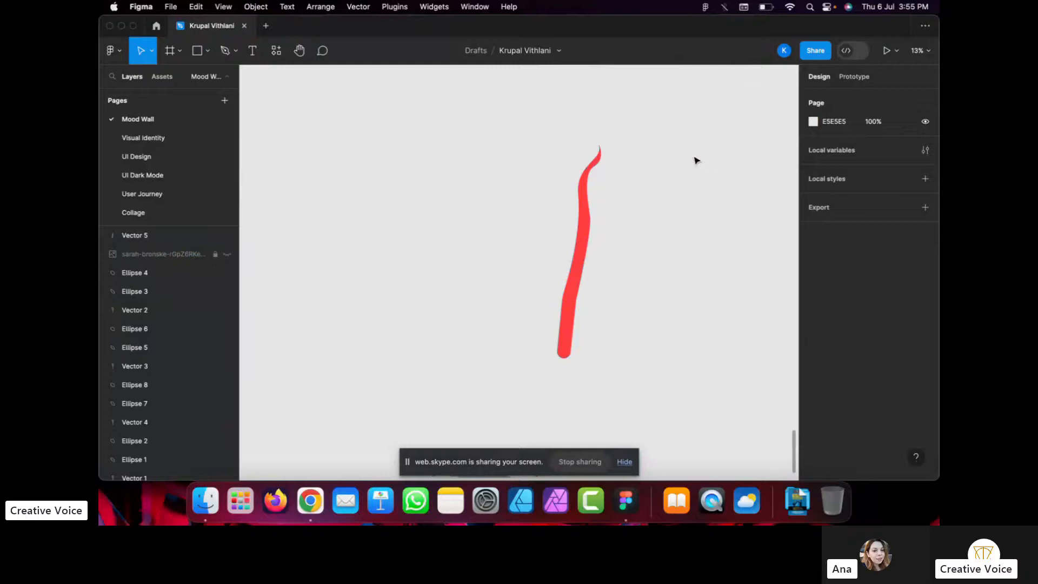
# Add a stroke to the red leaf and set its colour to the document's dark maroon, 5D303D.
pyautogui.click(579, 241)
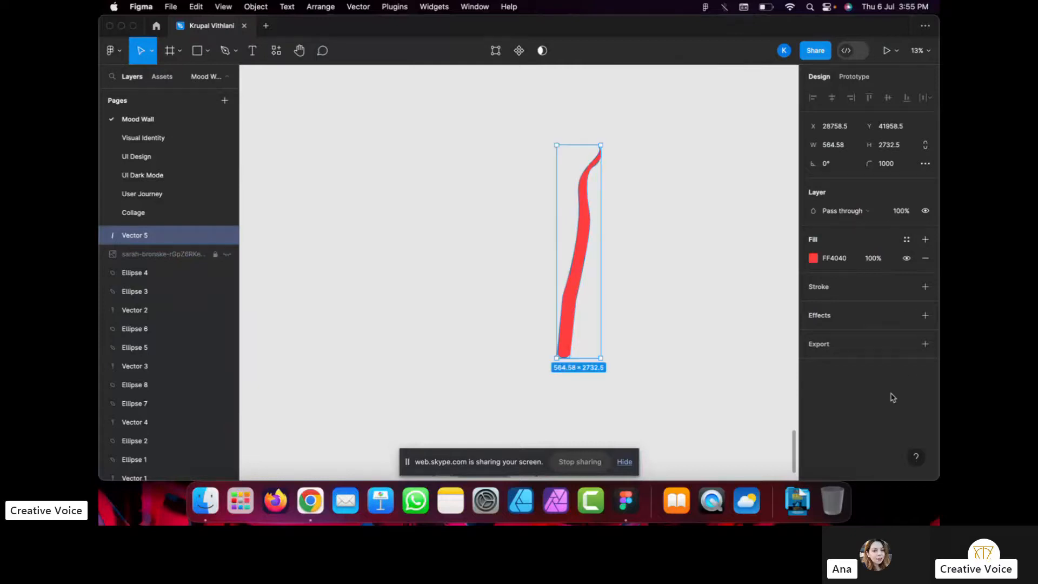
pyautogui.click(926, 287)
pyautogui.click(814, 306)
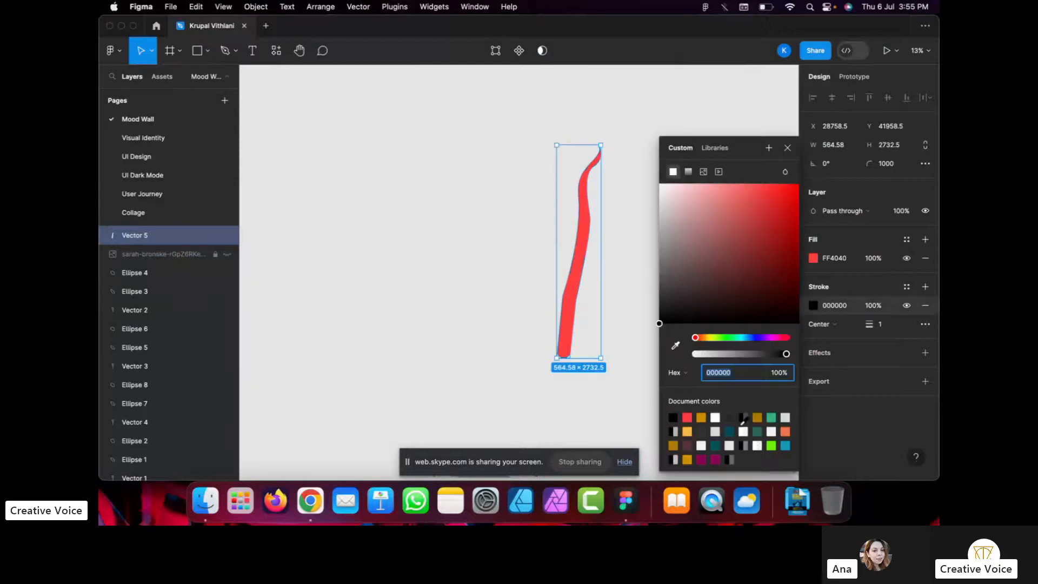
pyautogui.click(688, 444)
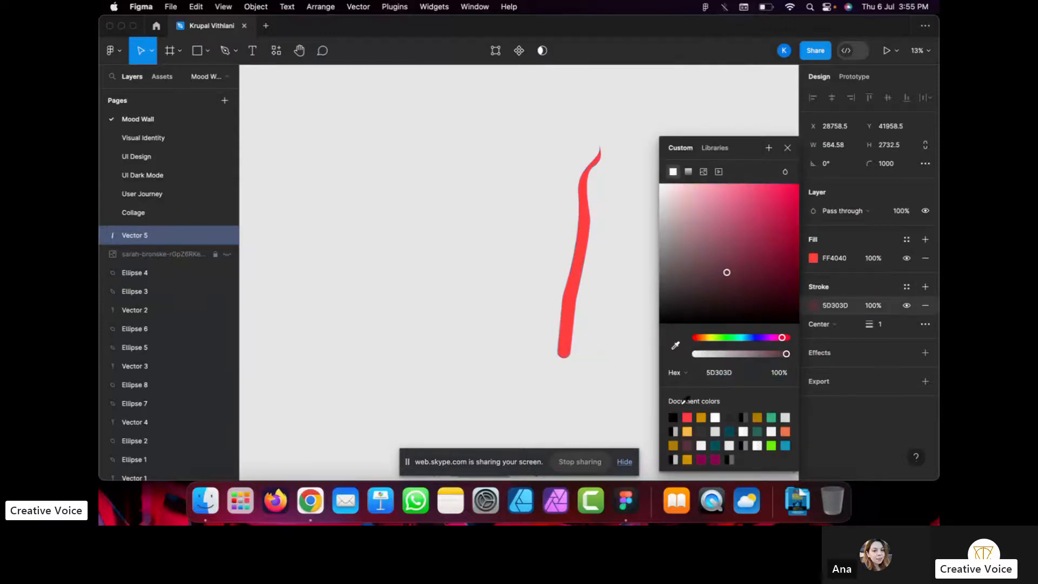
# Try heavier weights on the leaf's stroke, settle on 5, then close the colour picker and deselect the leaf.
pyautogui.click(880, 323)
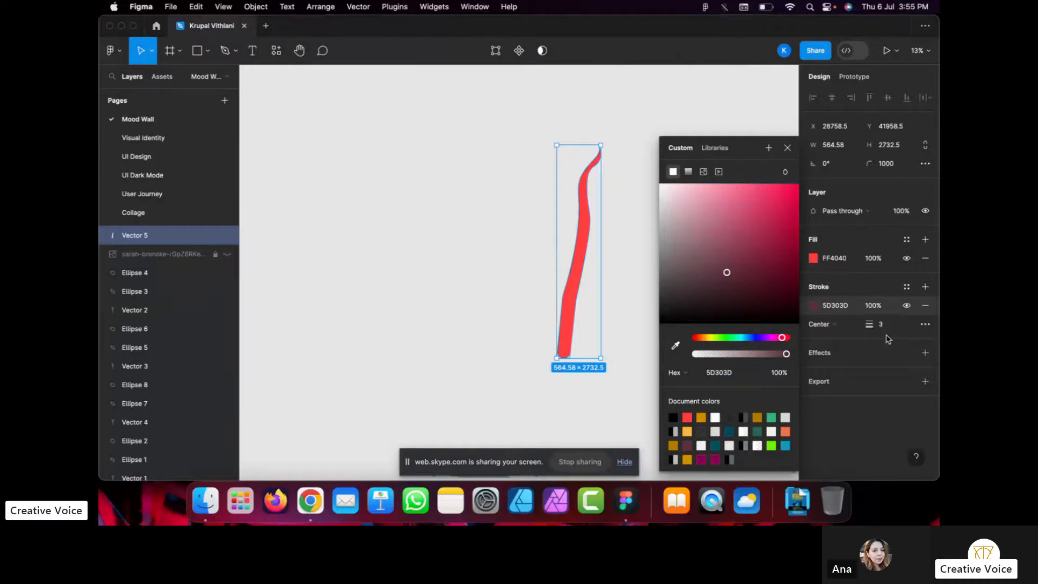
pyautogui.write('16')
pyautogui.press('Return')
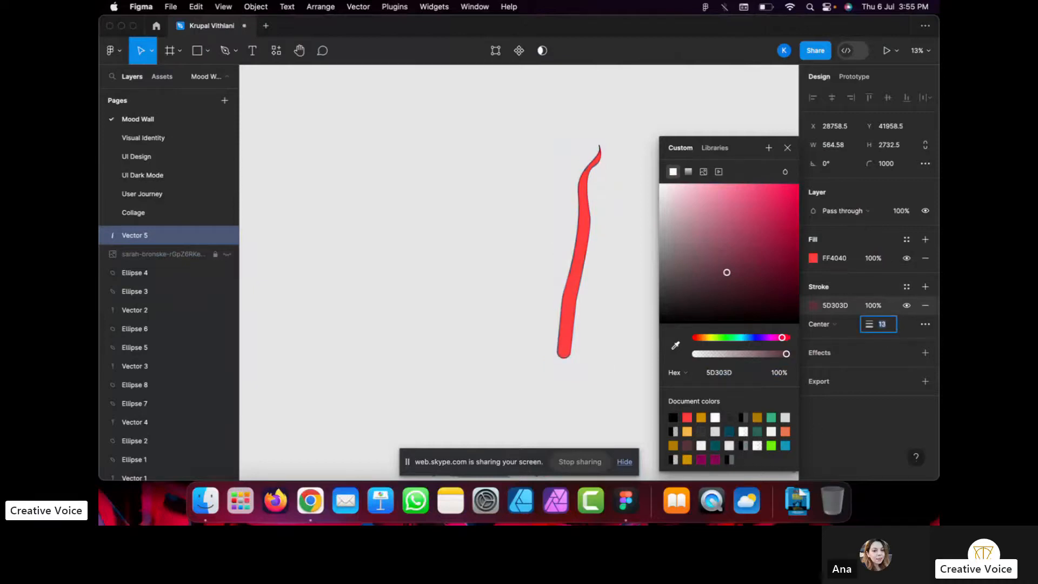
pyautogui.write('7')
pyautogui.press('Return')
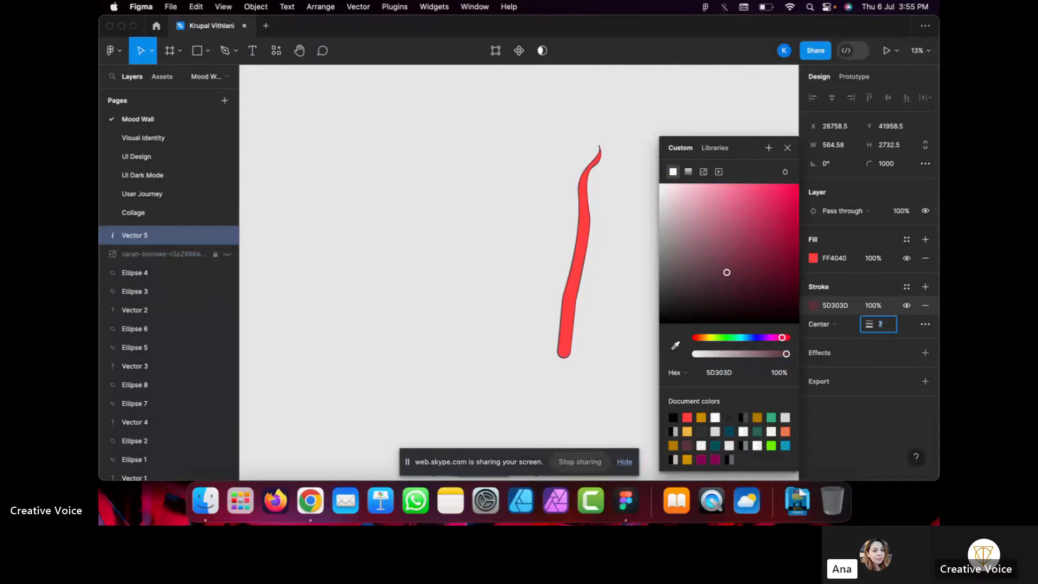
pyautogui.press('Up')
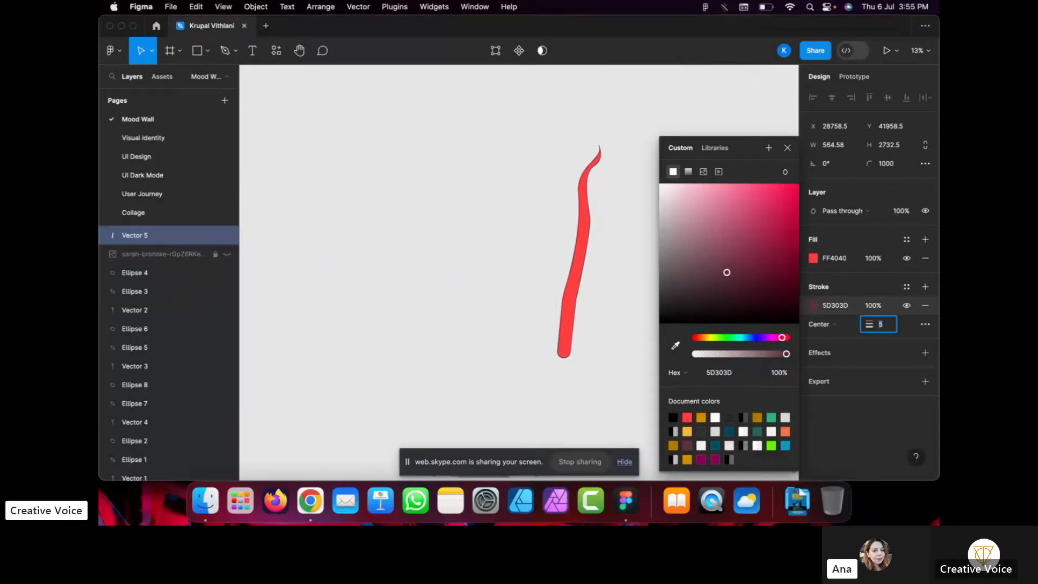
pyautogui.click(788, 148)
pyautogui.click(611, 224)
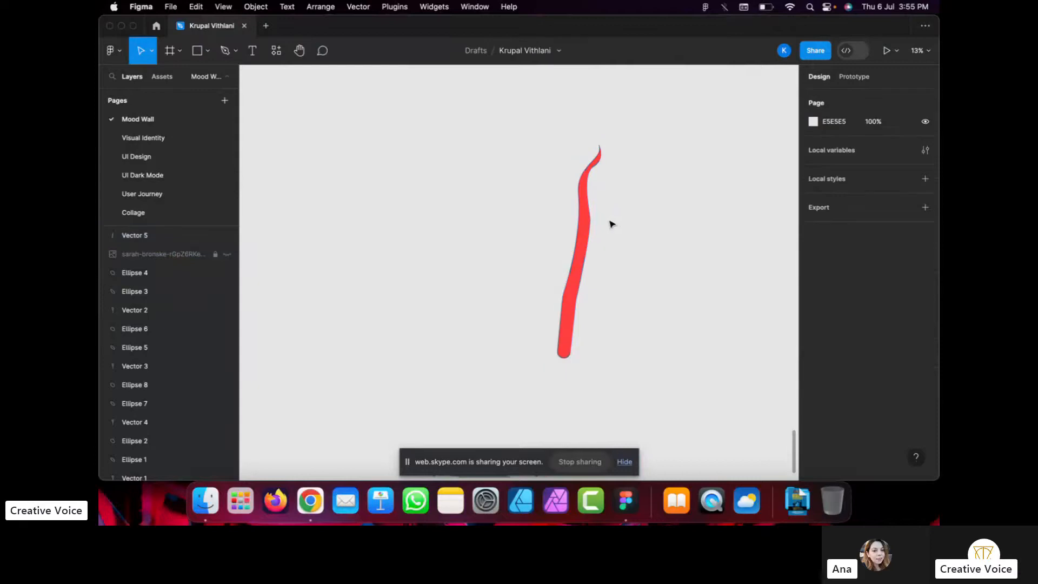
# Examine the stroked leaf beside the balloons and up close, and look through its stroke alignment options.
pyautogui.scroll(2, 625, 232)
pyautogui.scroll(-6, 625, 231)
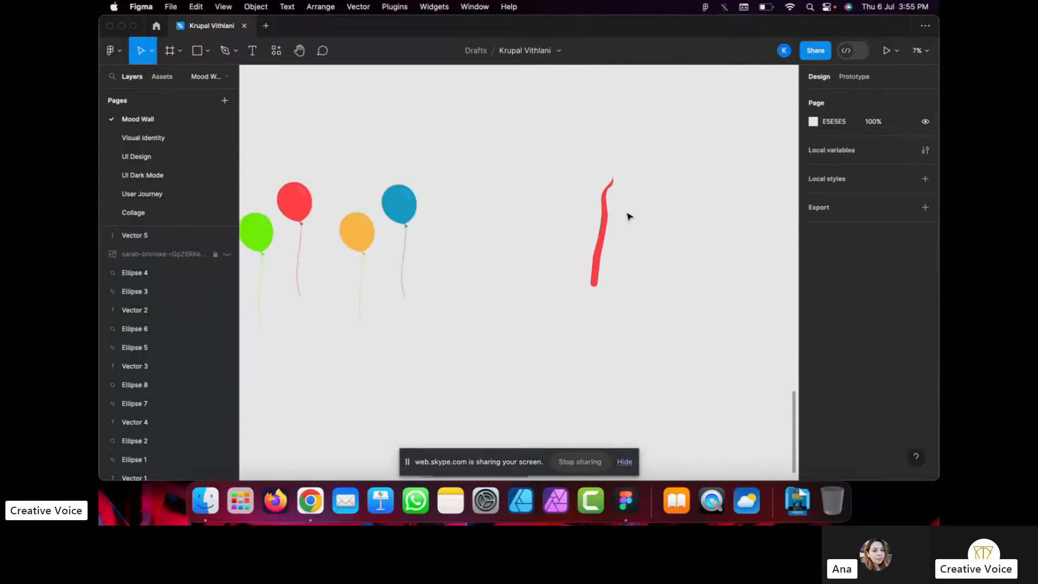
pyautogui.scroll(2, 622, 219)
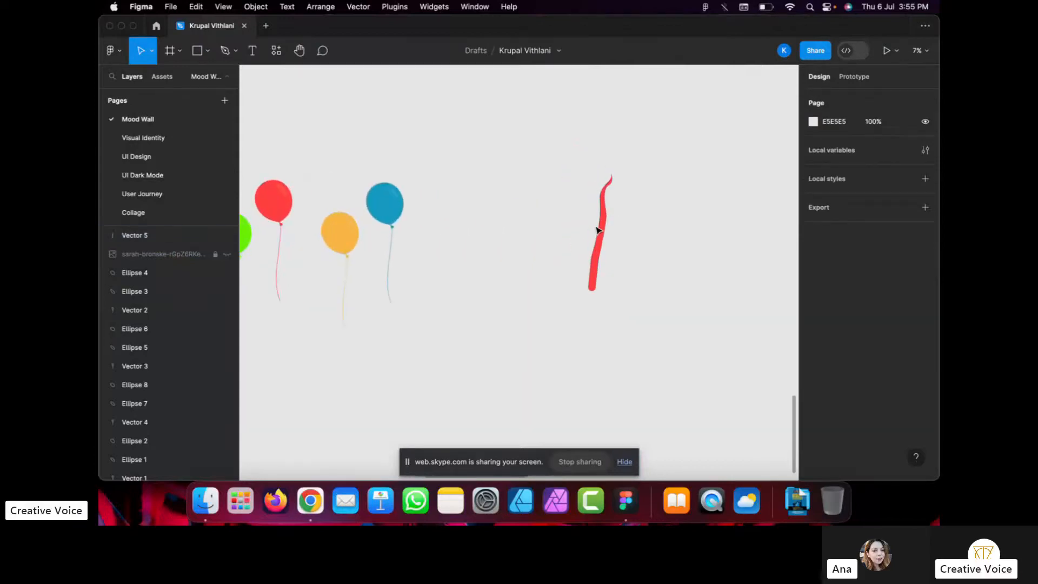
pyautogui.click(599, 231)
pyautogui.scroll(4, 603, 231)
pyautogui.scroll(3, 612, 246)
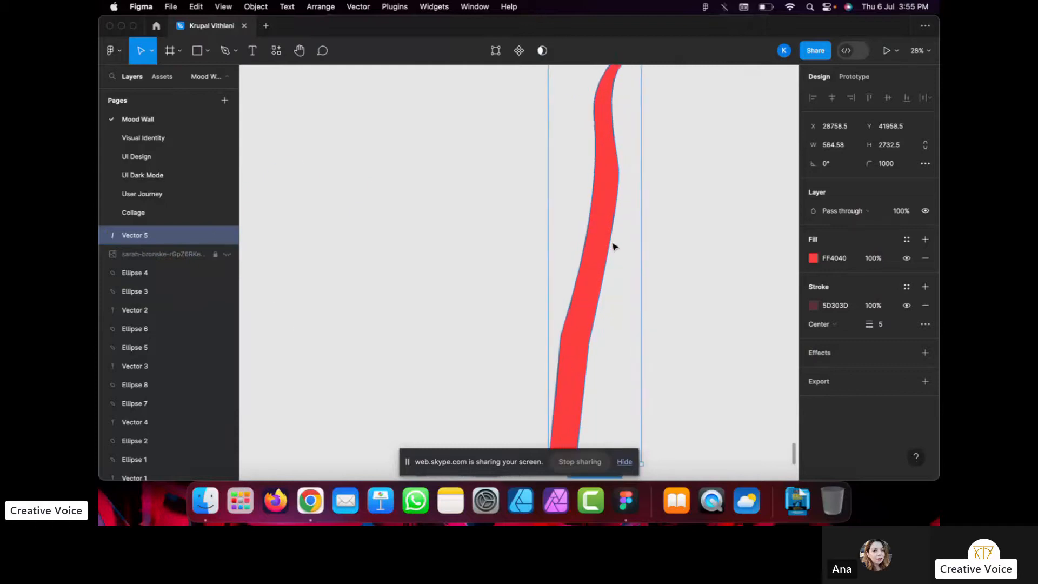
pyautogui.click(820, 324)
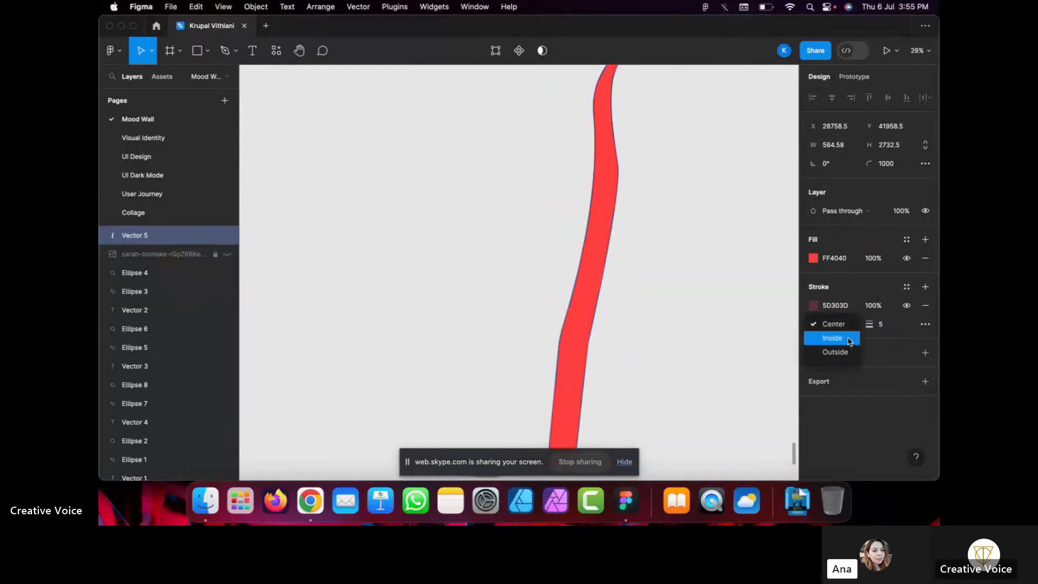
pyautogui.click(869, 345)
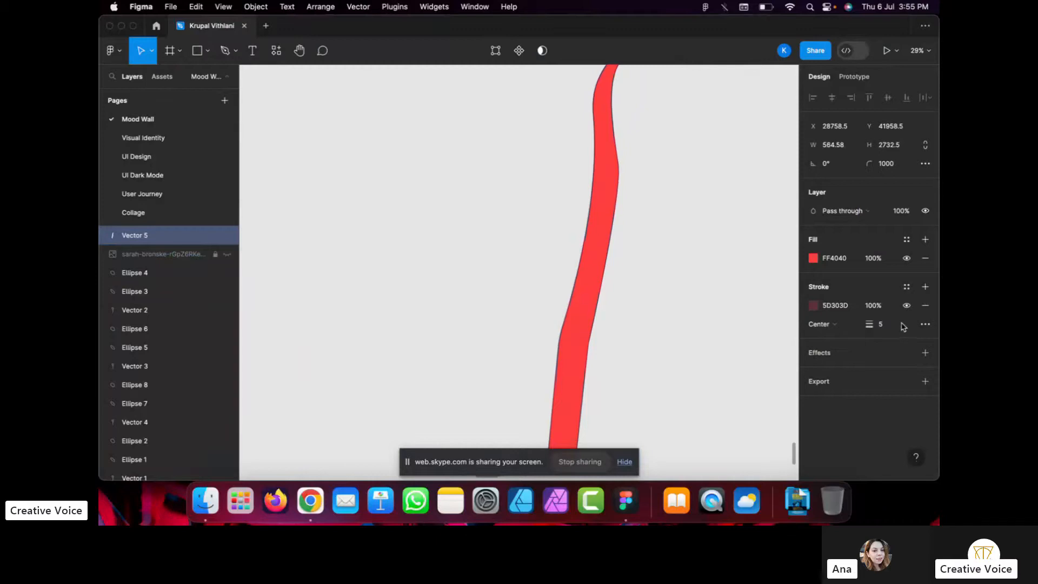
pyautogui.click(631, 268)
pyautogui.click(578, 264)
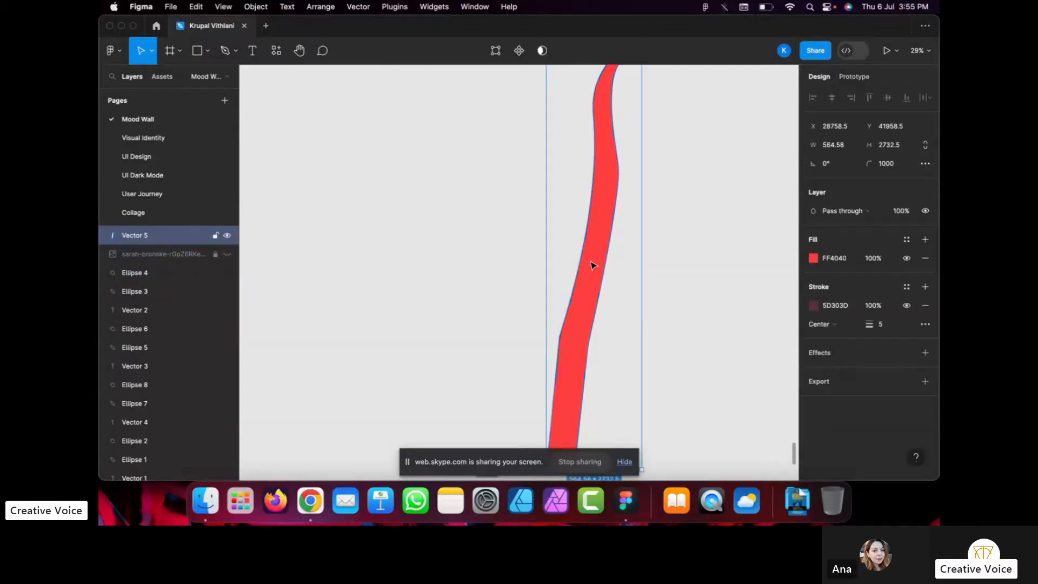
# Set the leaf's stroke weight to 40 and deselect the shape.
pyautogui.click(883, 323)
pyautogui.write('40')
pyautogui.press('Return')
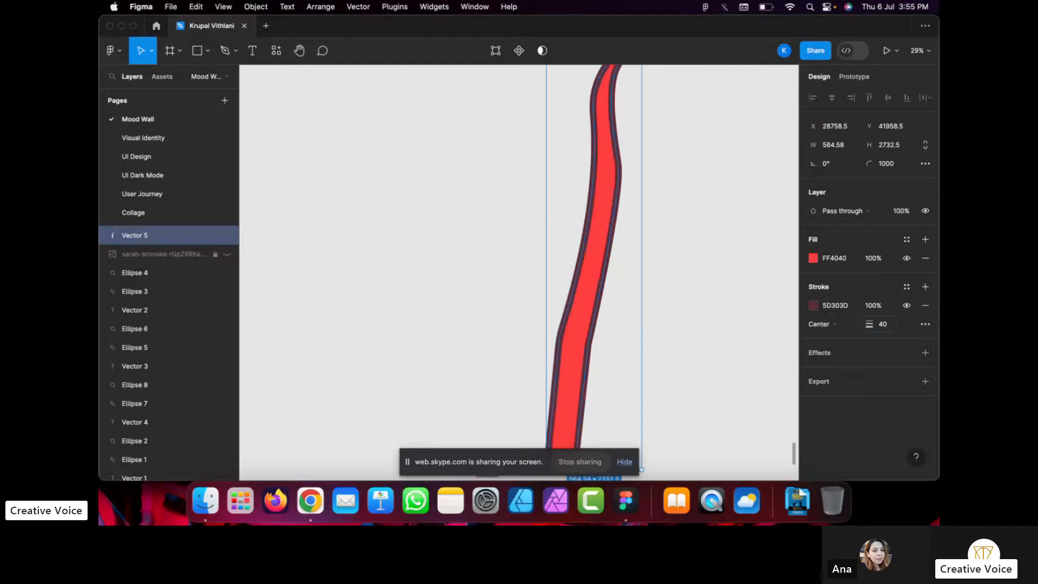
pyautogui.click(718, 312)
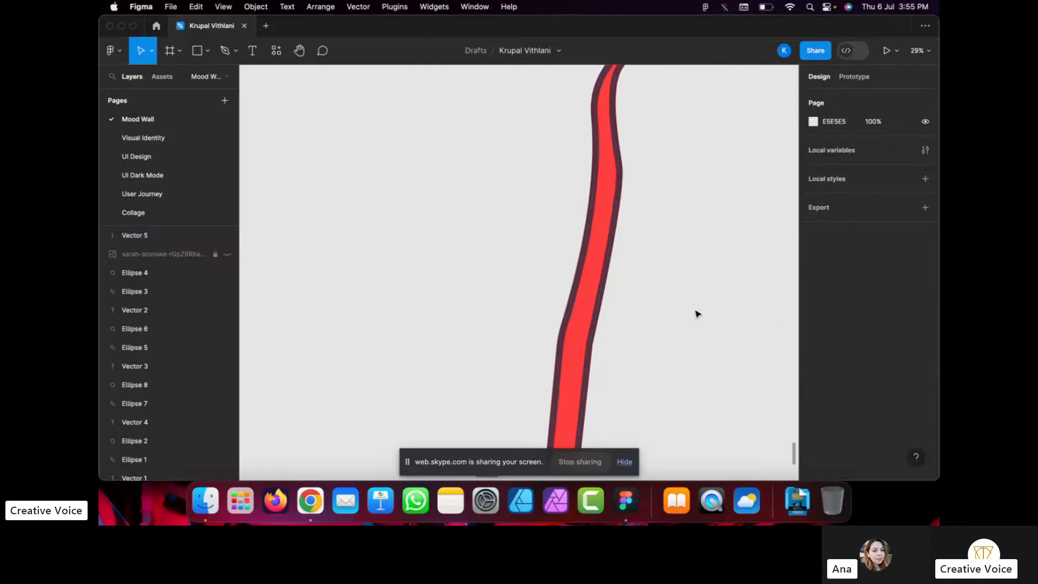
# Compare the leaf's thick stroke aligned Inside and Outside, then return the alignment to Center.
pyautogui.click(599, 306)
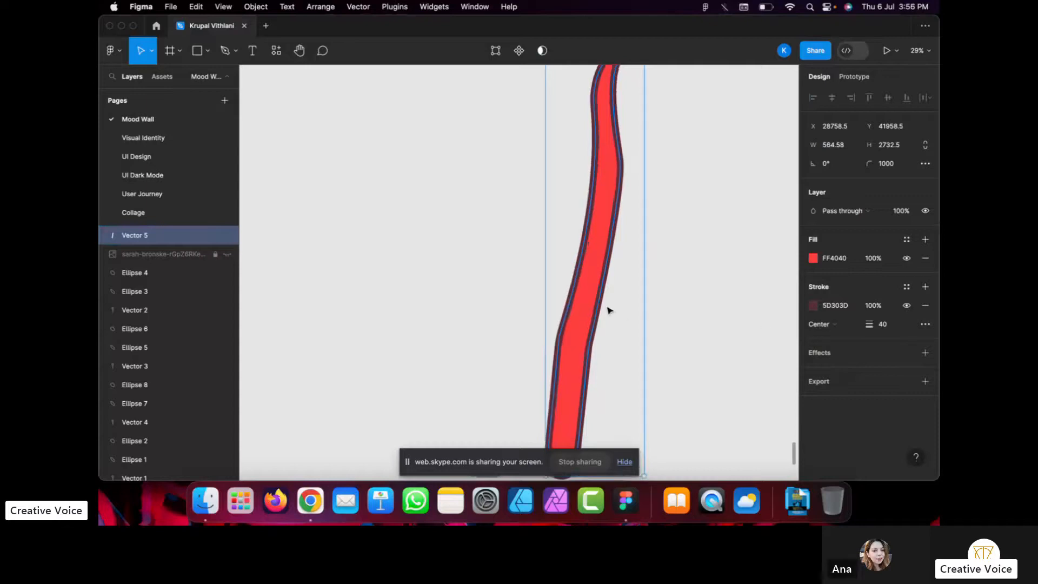
pyautogui.scroll(5, 607, 309)
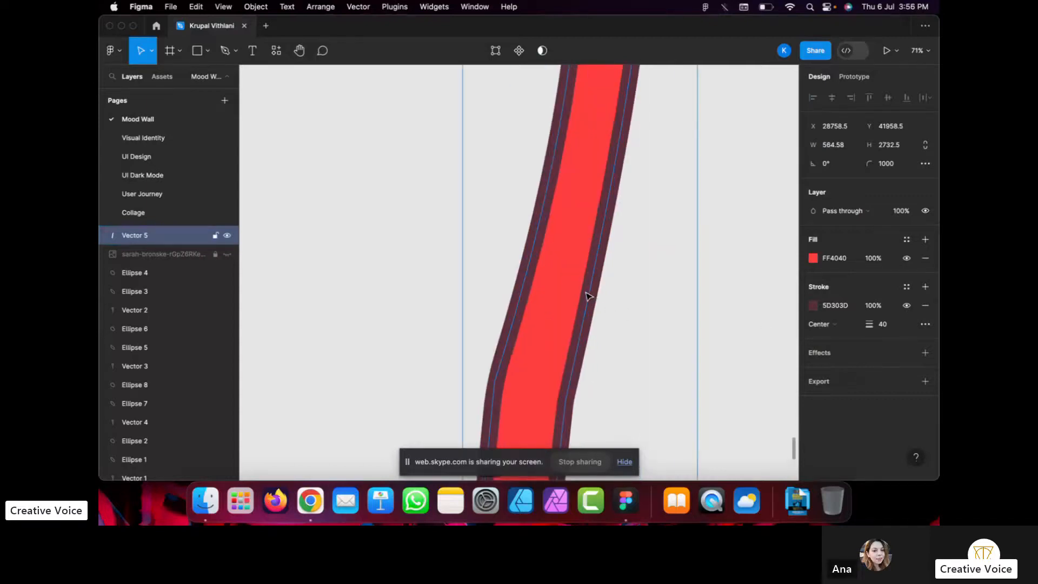
pyautogui.scroll(5, 588, 296)
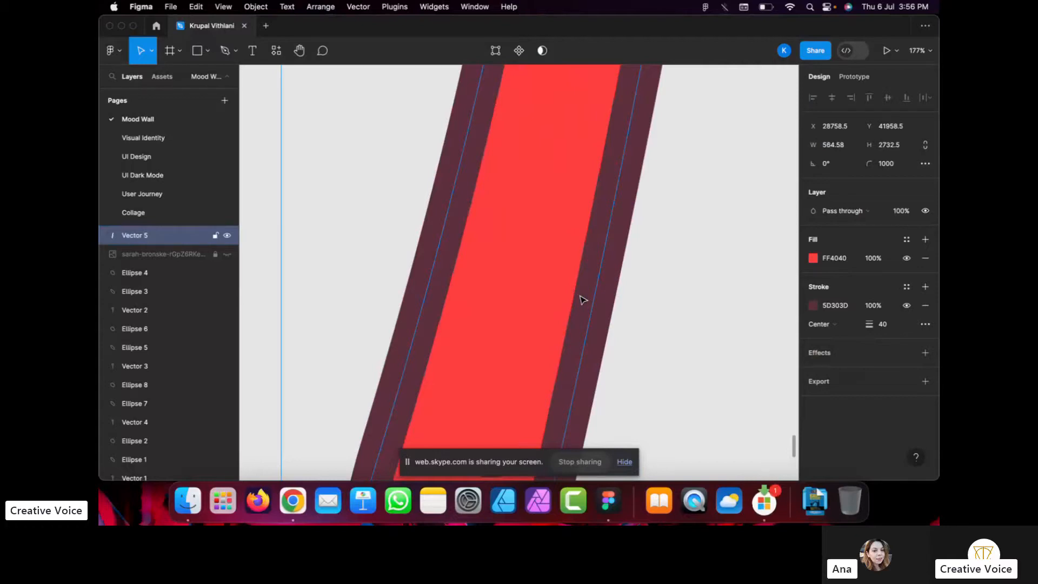
pyautogui.click(827, 326)
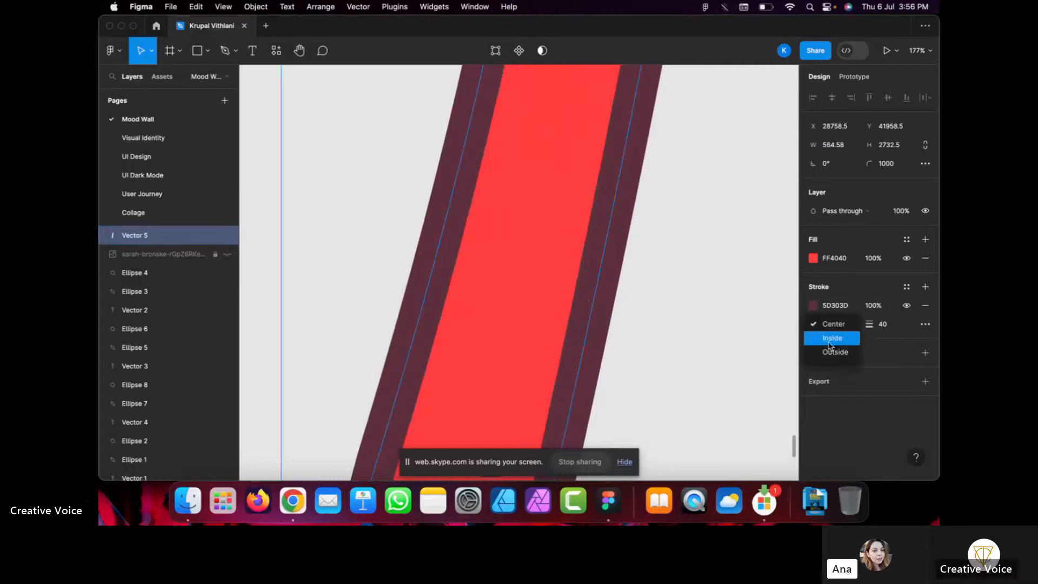
pyautogui.click(830, 336)
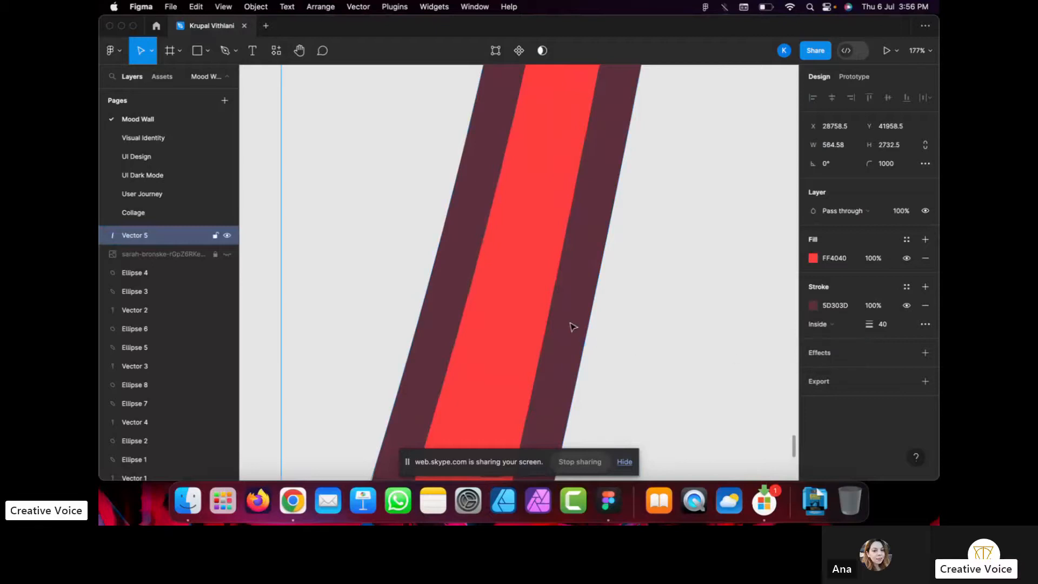
pyautogui.click(827, 324)
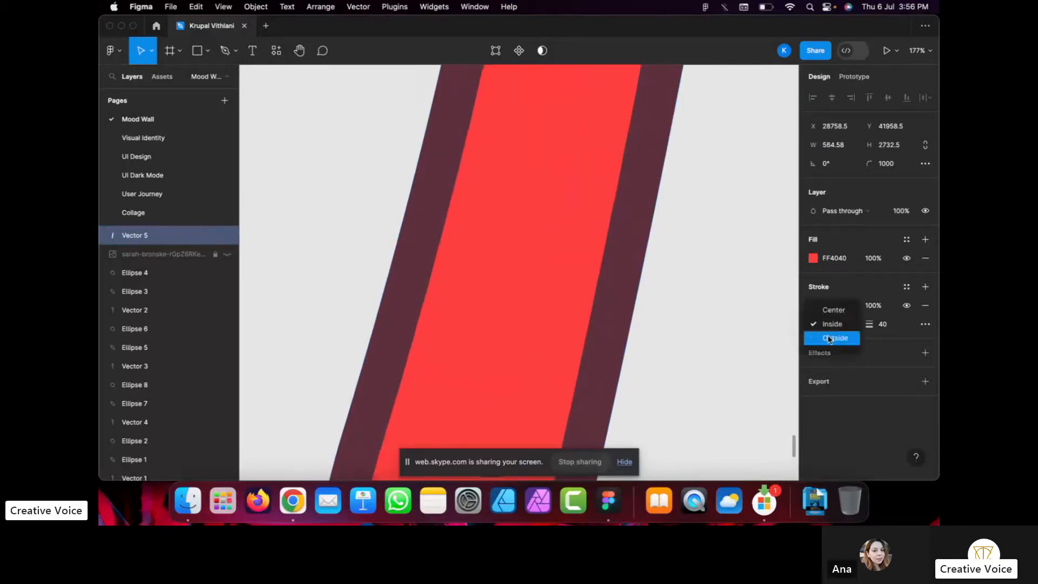
pyautogui.click(830, 339)
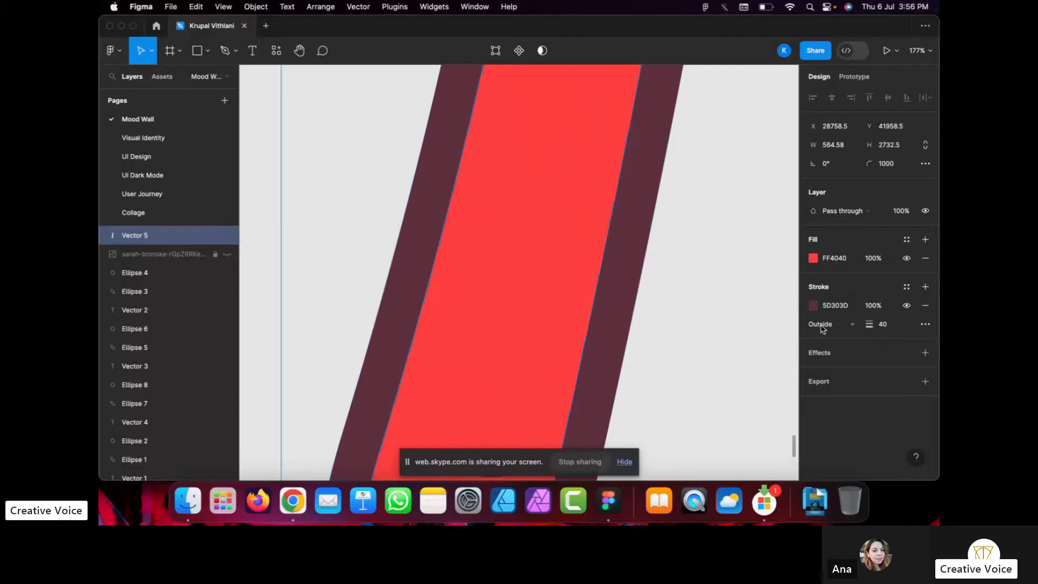
pyautogui.click(822, 328)
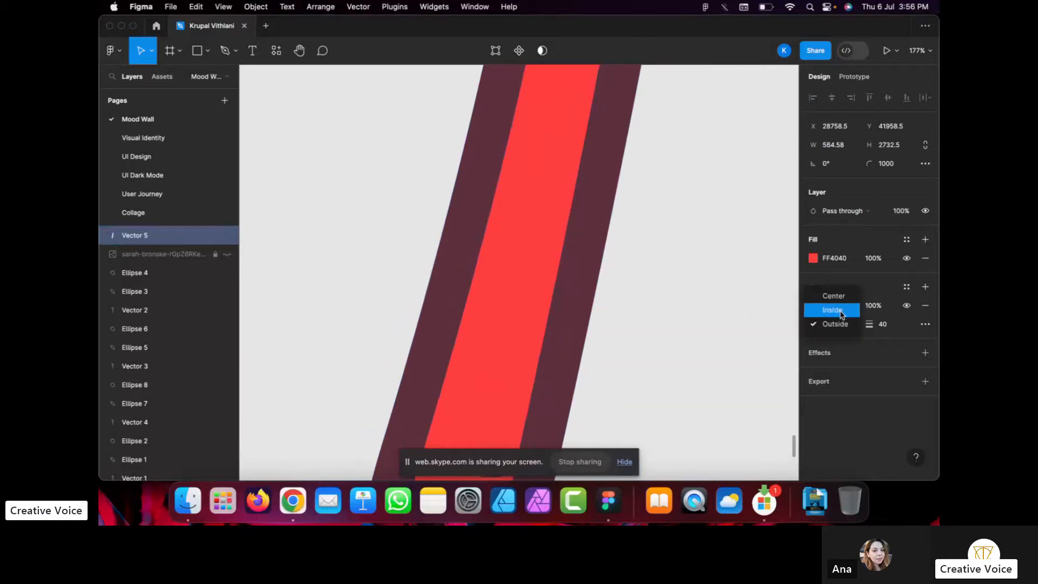
pyautogui.click(833, 296)
pyautogui.scroll(-10, 620, 311)
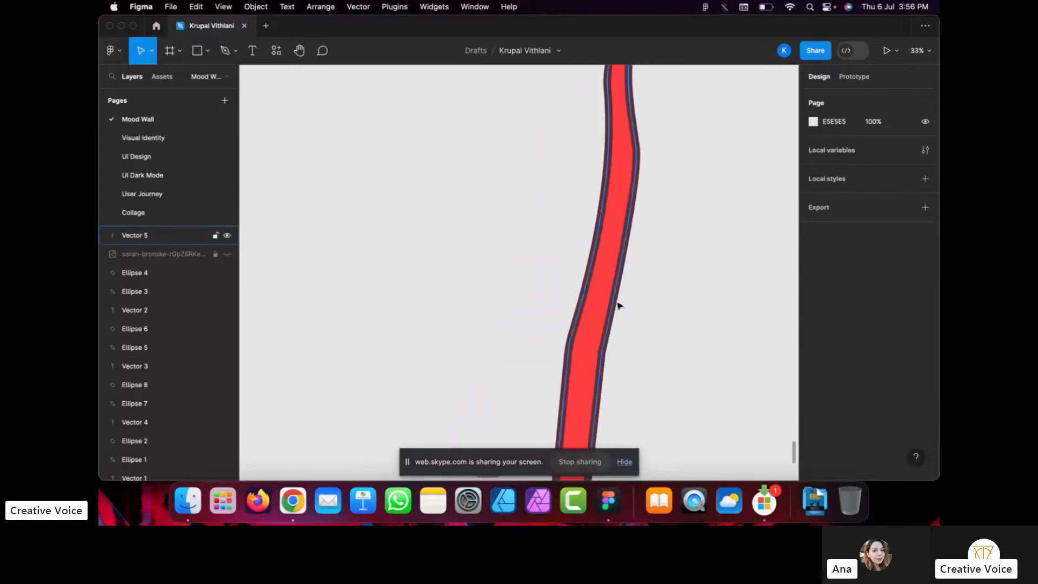
# Set the leaf's stroke weight to 5 and deselect the leaf.
pyautogui.click(887, 324)
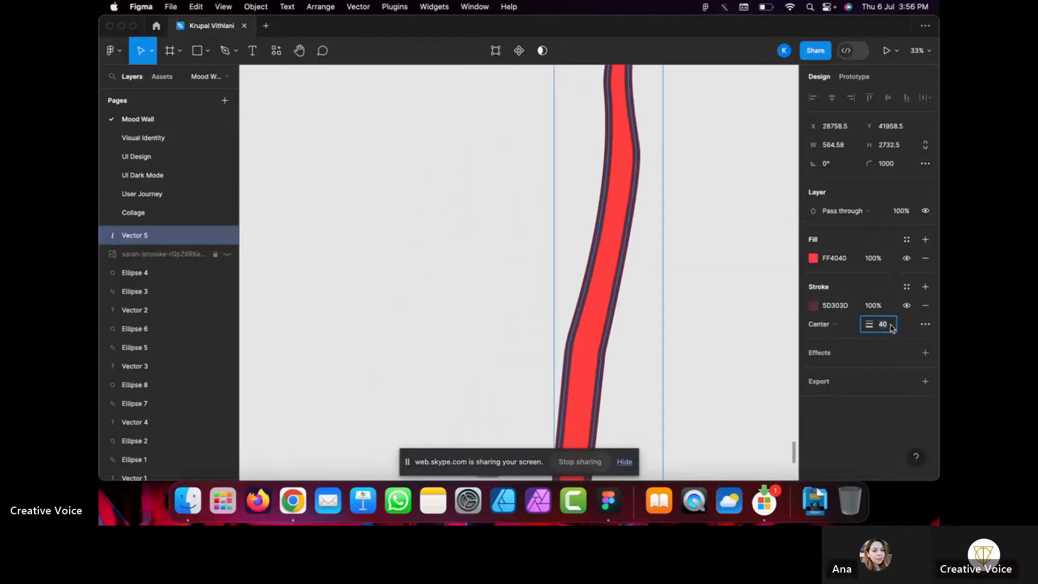
pyautogui.write('5')
pyautogui.press('Return')
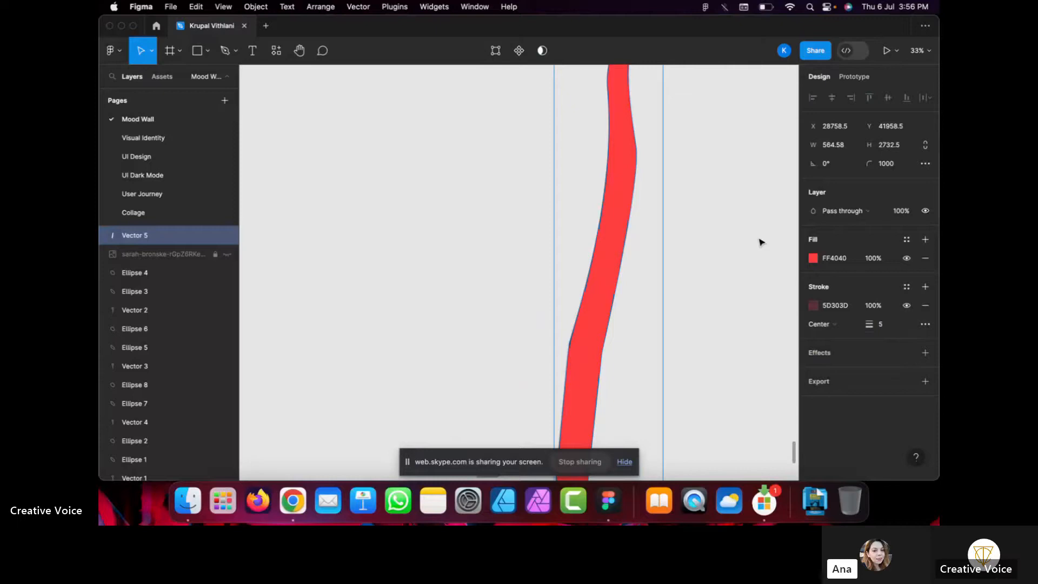
pyautogui.click(741, 236)
# Show the hidden snake plant photo layer and check the red leaf's fit over it.
pyautogui.scroll(-4, 740, 236)
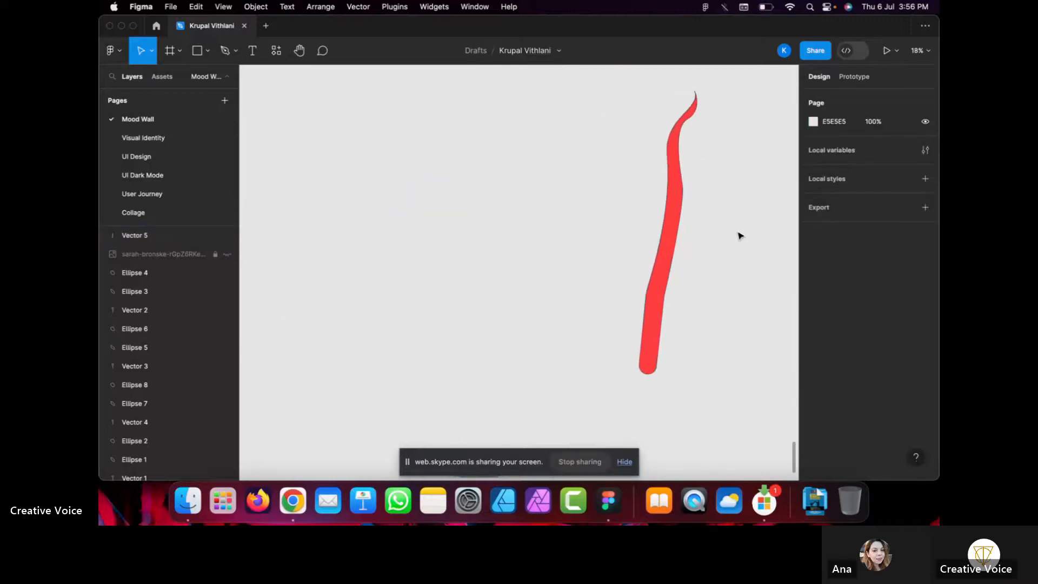
pyautogui.hscroll(3, 740, 235)
pyautogui.click(227, 253)
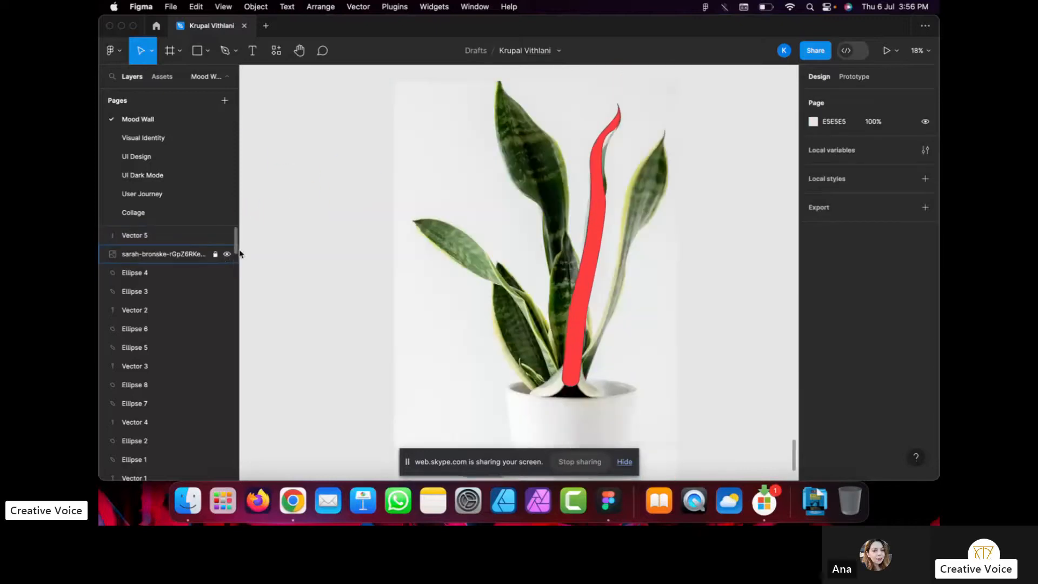
pyautogui.scroll(3, 702, 234)
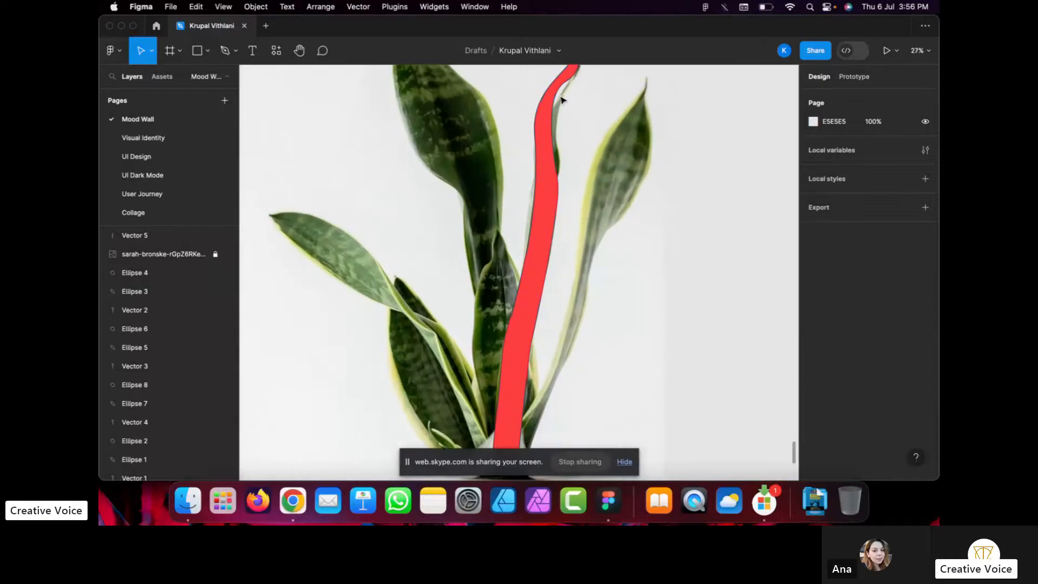
pyautogui.scroll(-5, 562, 100)
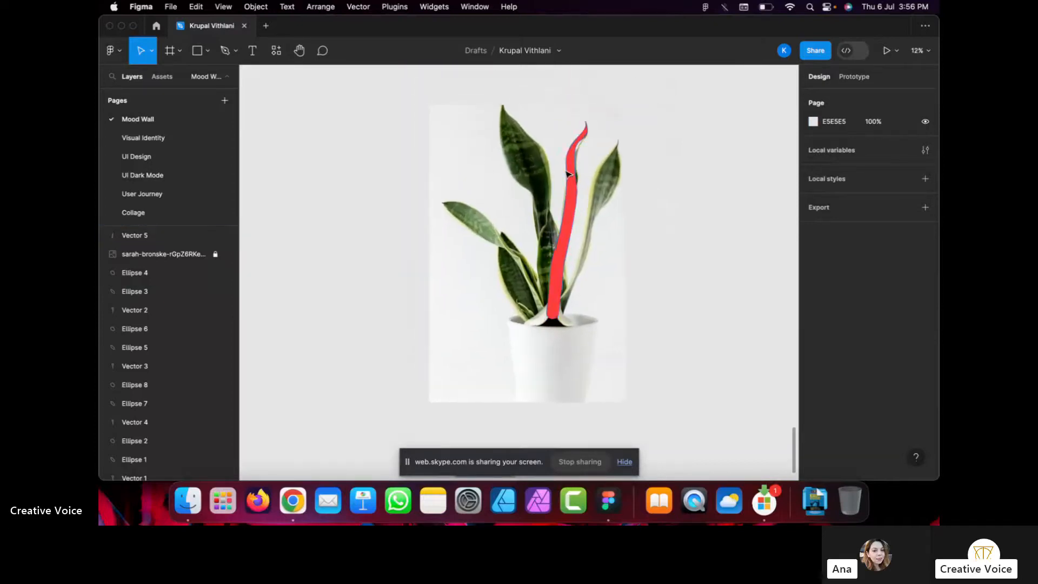
# Inspect how closely the red leaf follows the snake plant photo from its tip down to the pot.
pyautogui.scroll(5, 568, 173)
pyautogui.scroll(-5, 596, 280)
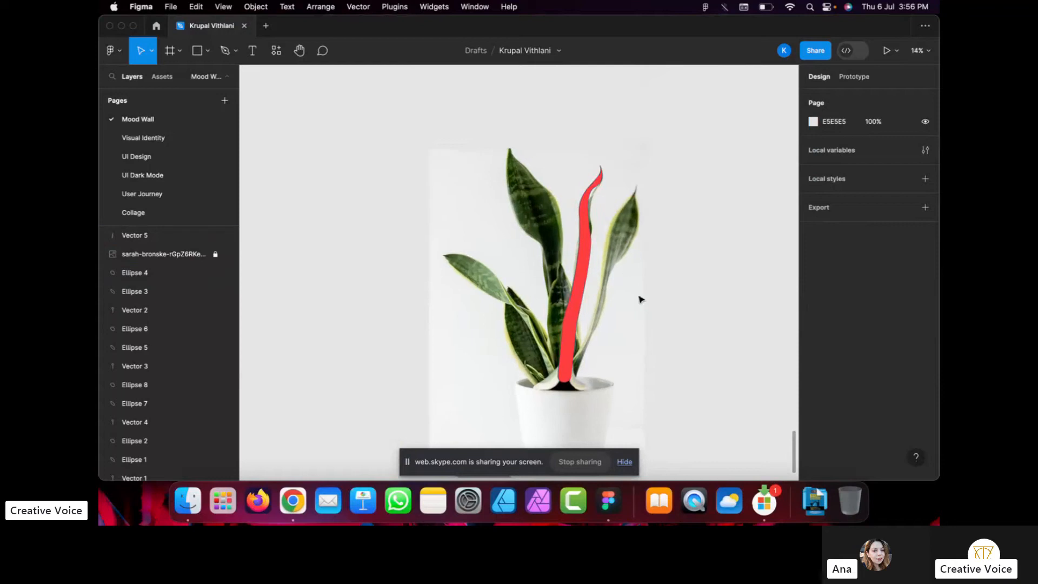
pyautogui.scroll(-3, 614, 324)
pyautogui.scroll(4, 616, 325)
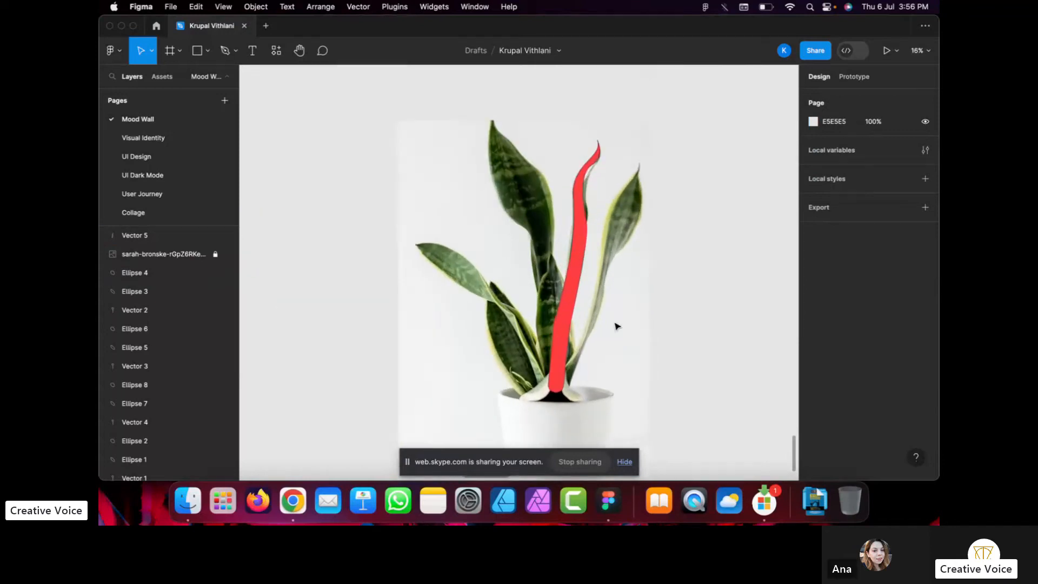
pyautogui.scroll(3, 557, 349)
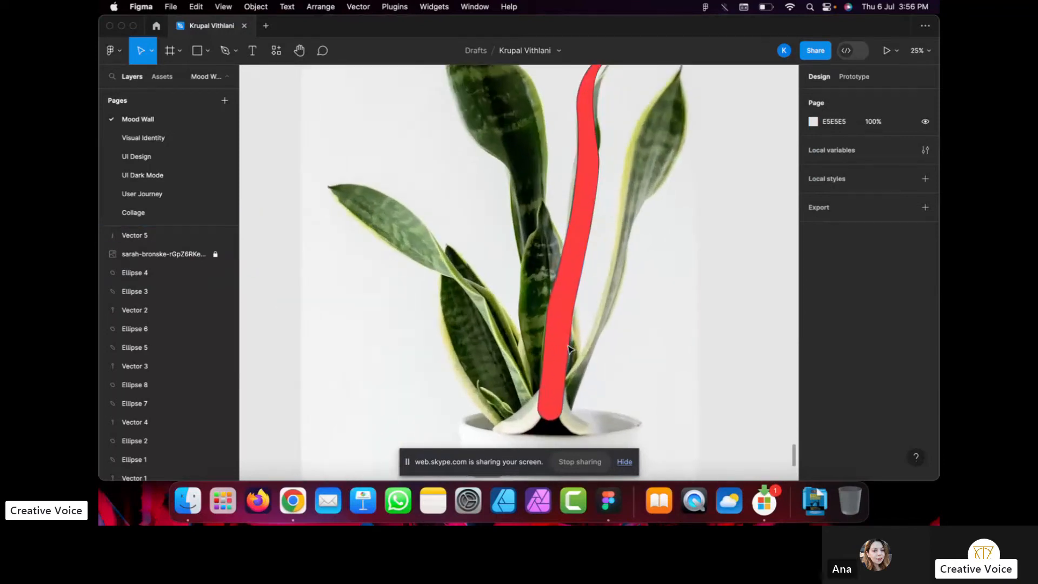
pyautogui.click(561, 326)
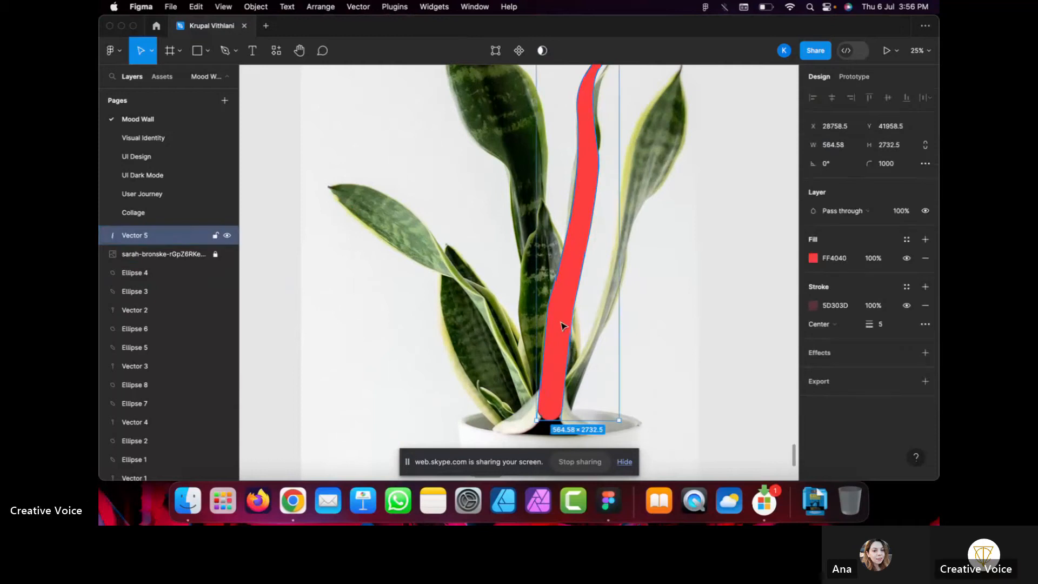
pyautogui.click(667, 295)
pyautogui.scroll(-3, 668, 295)
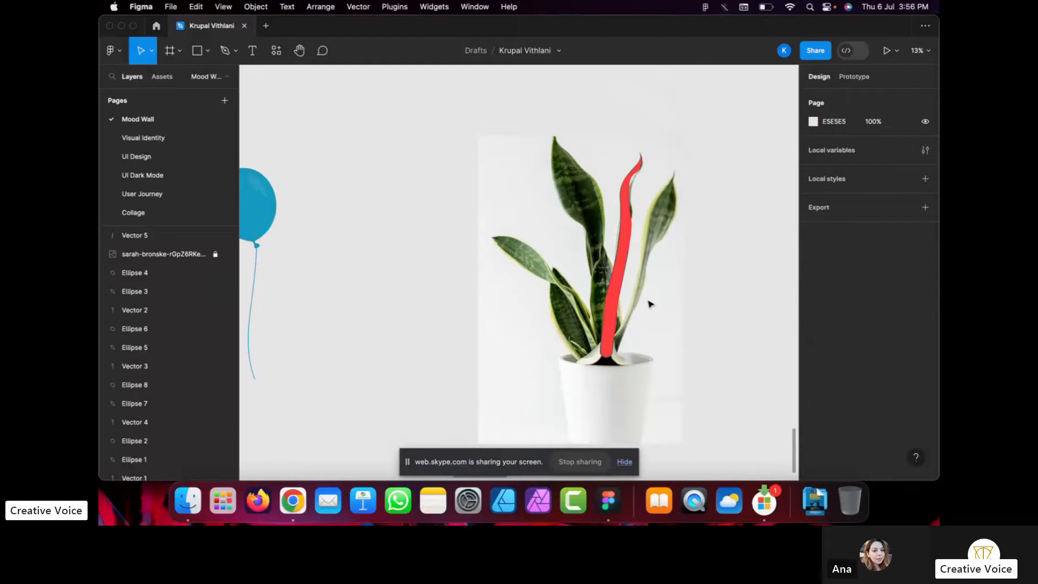
pyautogui.scroll(2, 649, 303)
pyautogui.scroll(3, 622, 192)
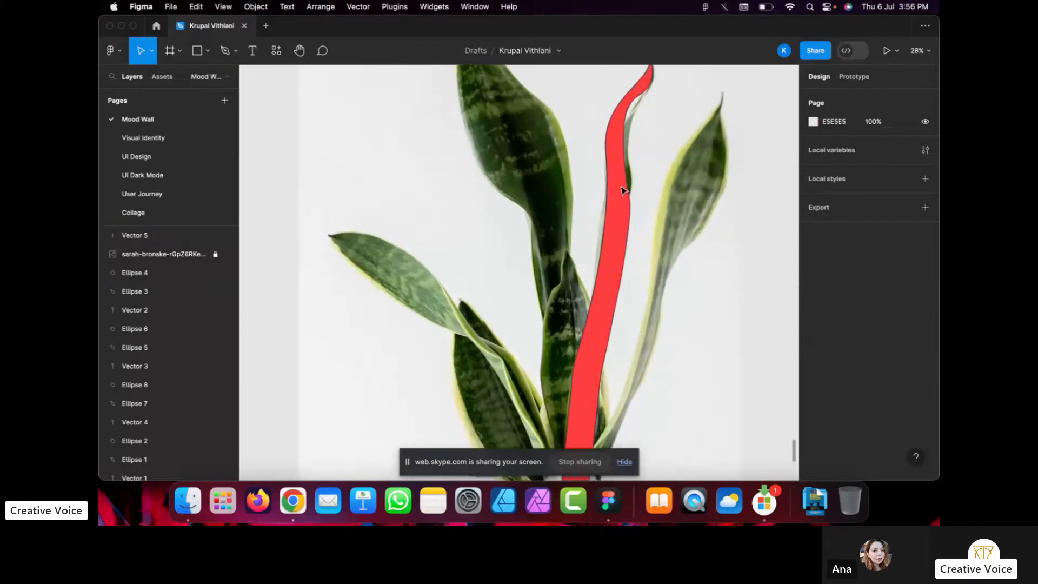
pyautogui.scroll(-2, 623, 190)
pyautogui.scroll(1, 624, 197)
# Hide the red leaf vector and deselect it, exposing the curled pale leaf at the pot's rim.
pyautogui.click(624, 205)
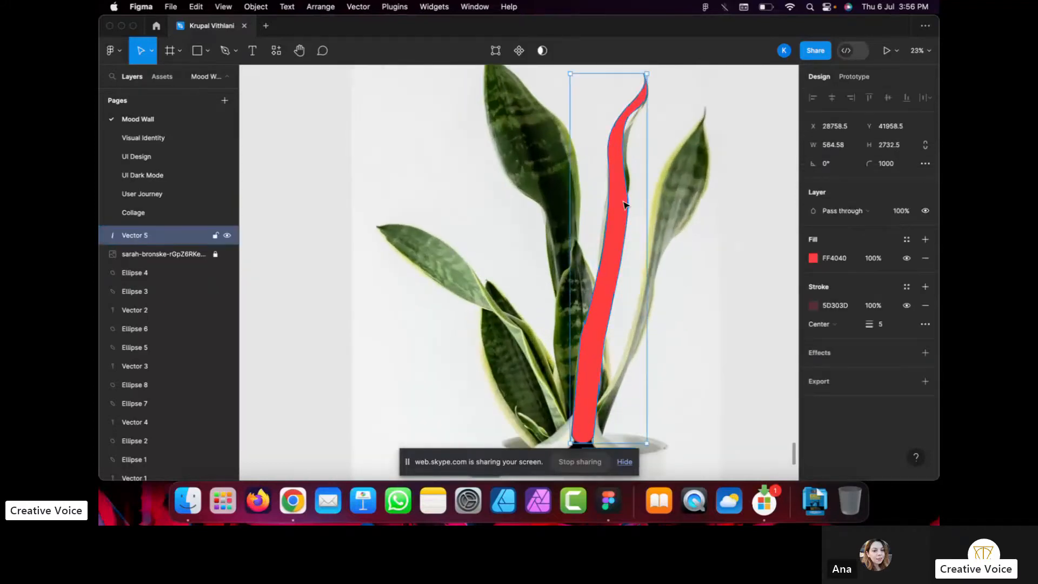
pyautogui.click(227, 236)
pyautogui.scroll(2, 646, 334)
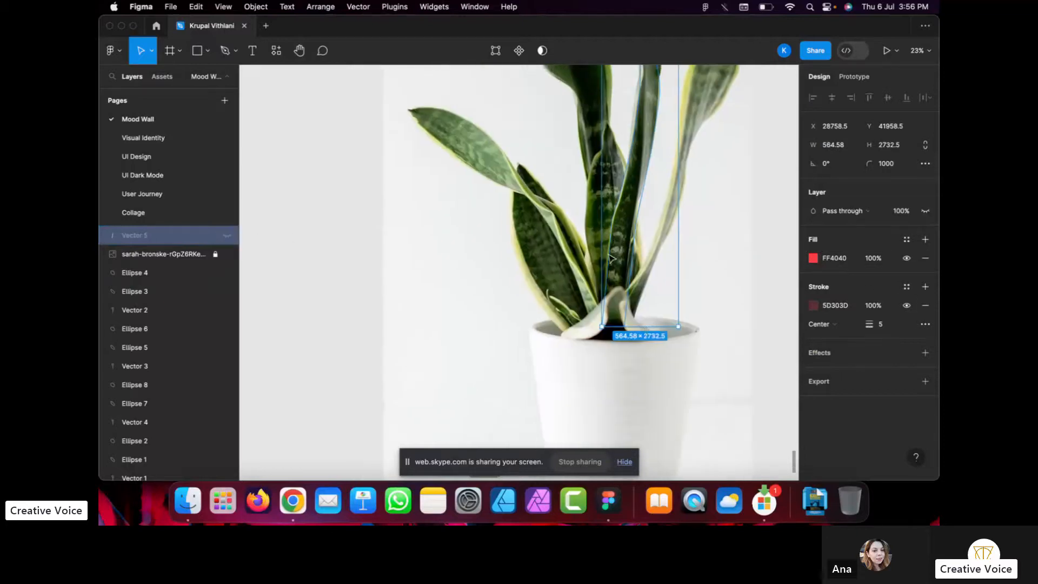
pyautogui.scroll(2, 648, 336)
pyautogui.scroll(4, 585, 329)
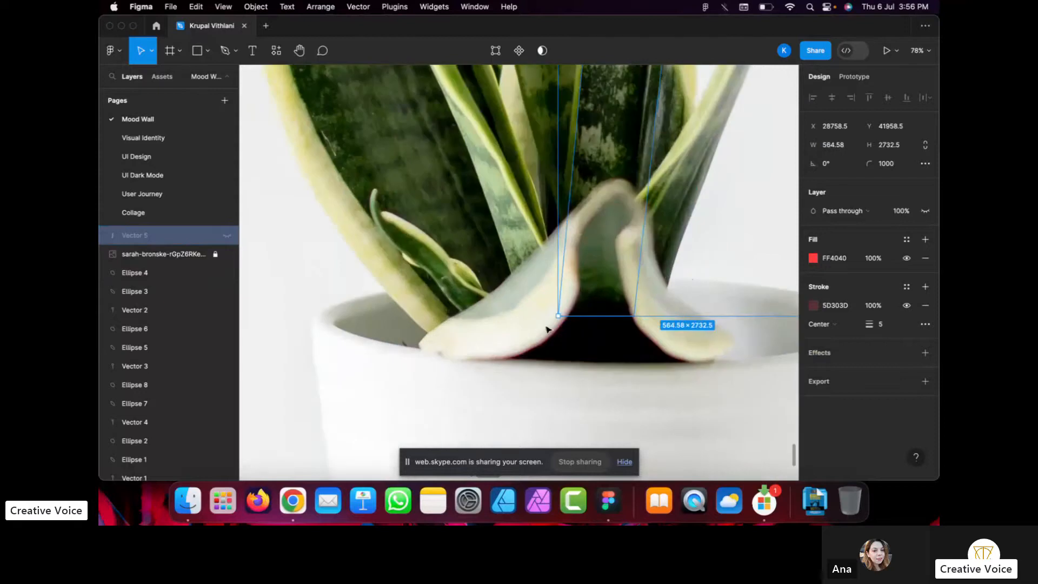
pyautogui.click(712, 411)
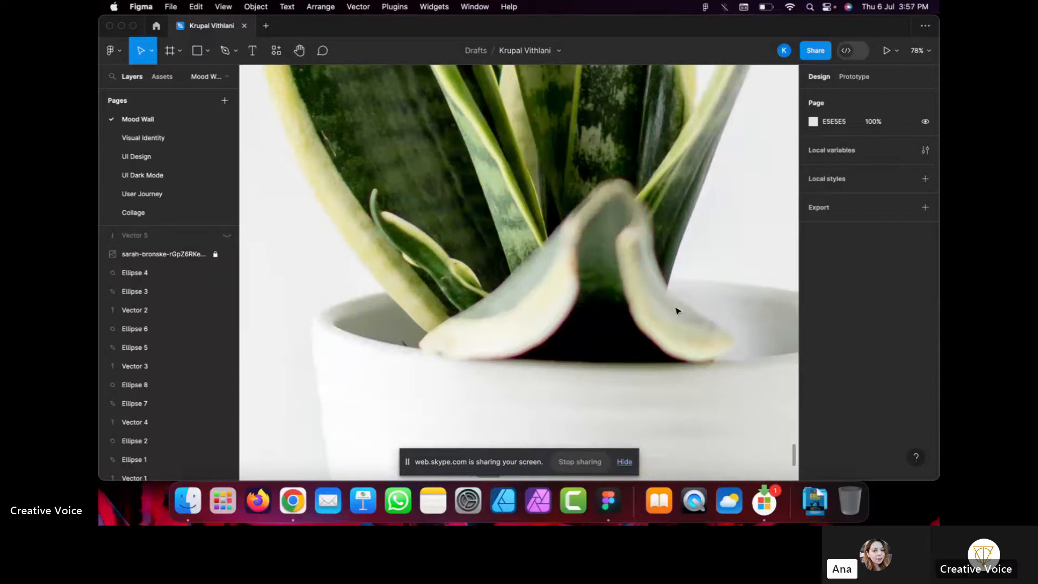
pyautogui.click(236, 53)
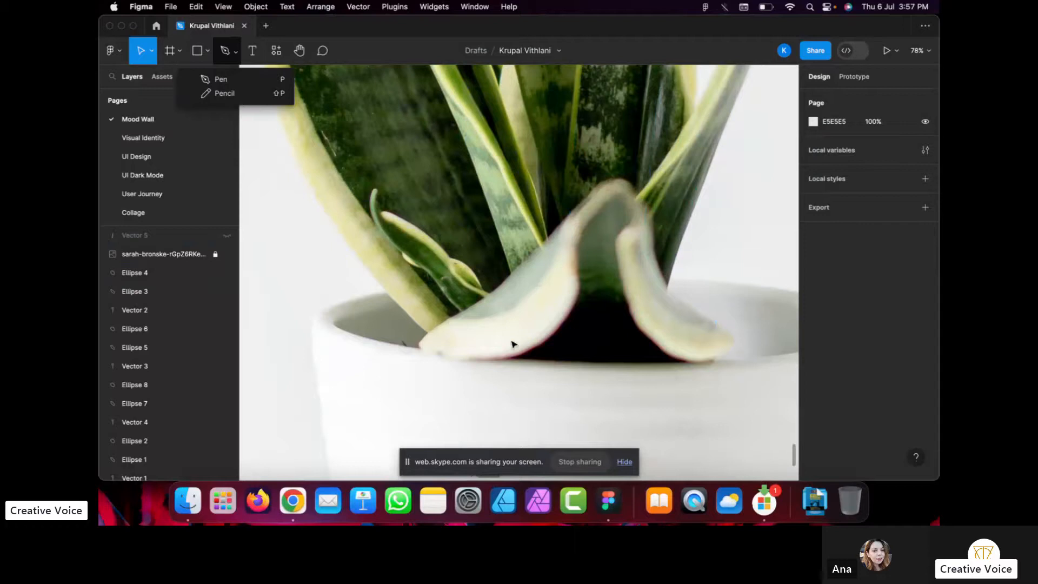
pyautogui.click(410, 305)
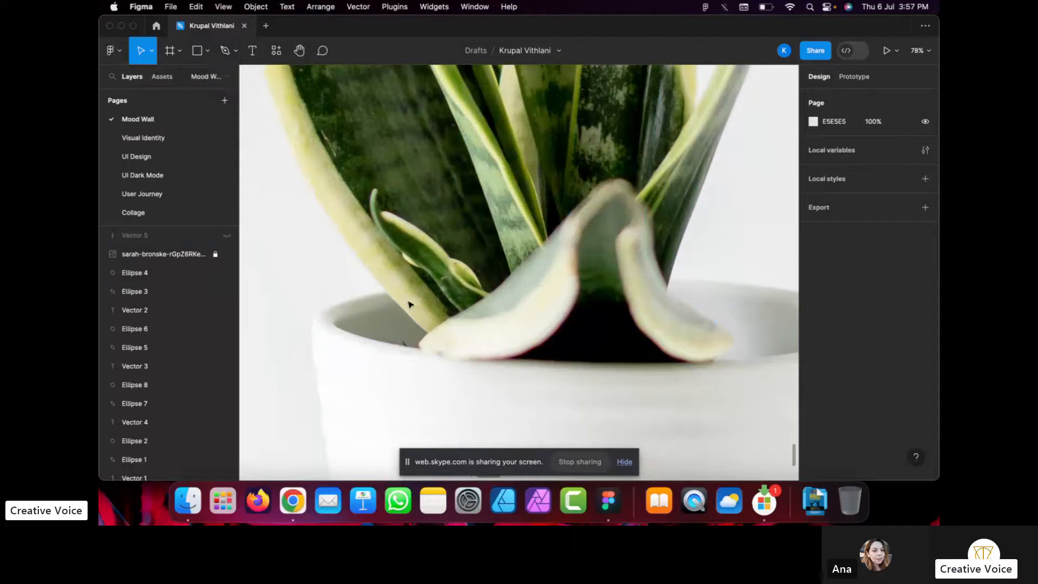
pyautogui.click(158, 243)
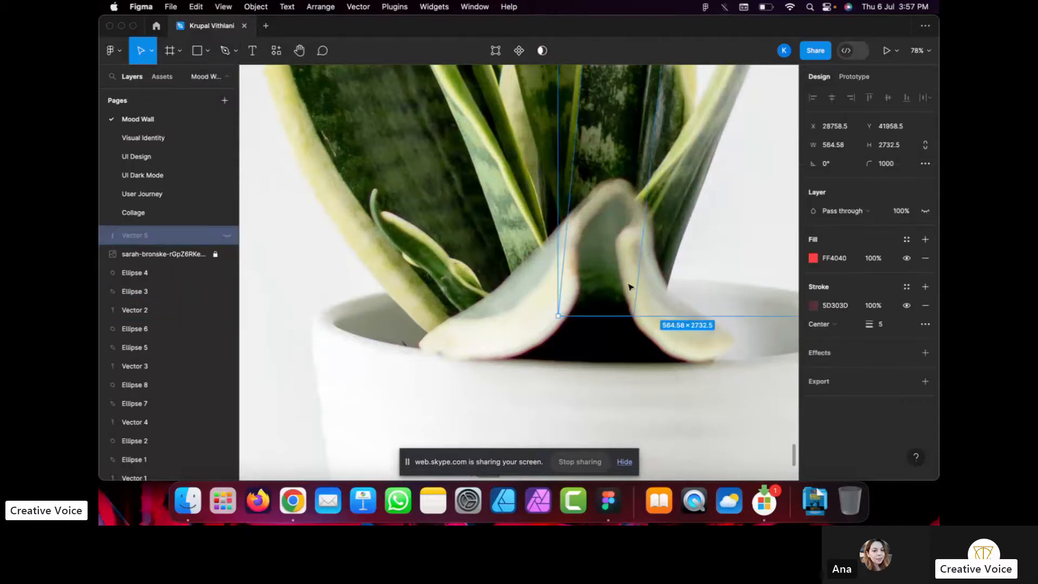
pyautogui.click(524, 330)
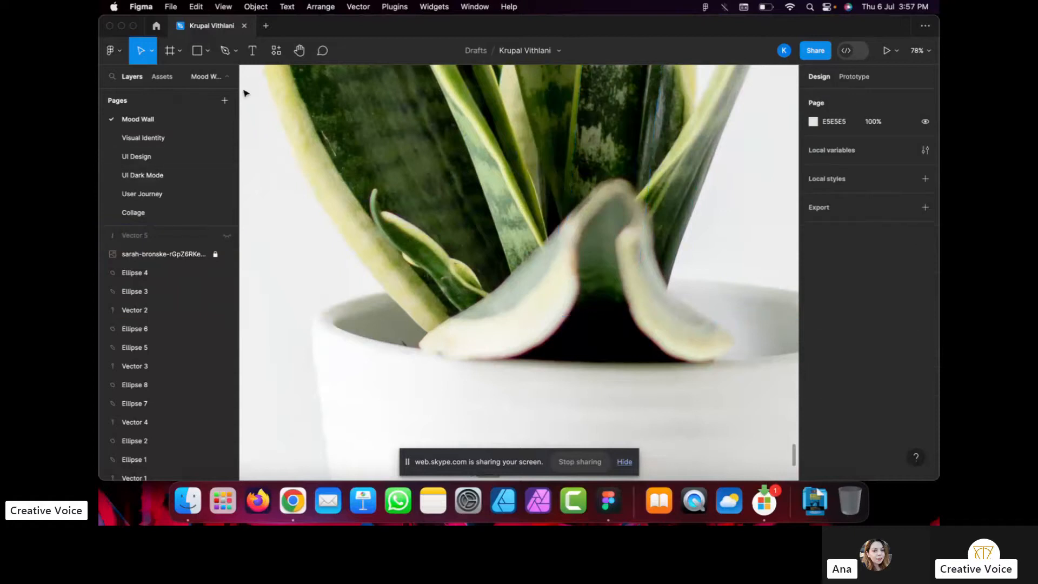
# Trace the curled pale leaf at the pot's rim freehand with the Pencil tool as a closed outline about 686 × 436.
pyautogui.click(236, 53)
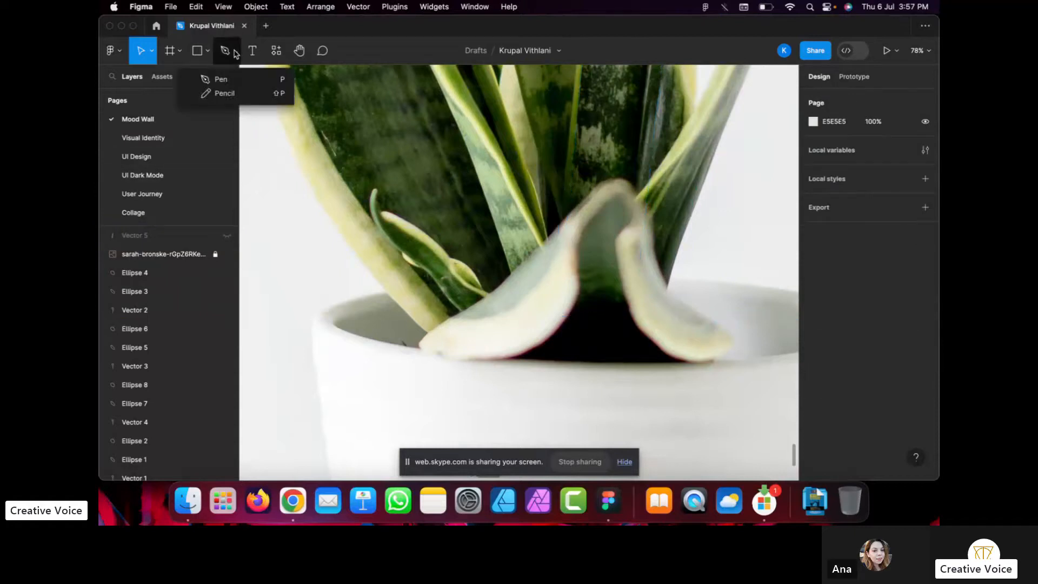
pyautogui.click(227, 95)
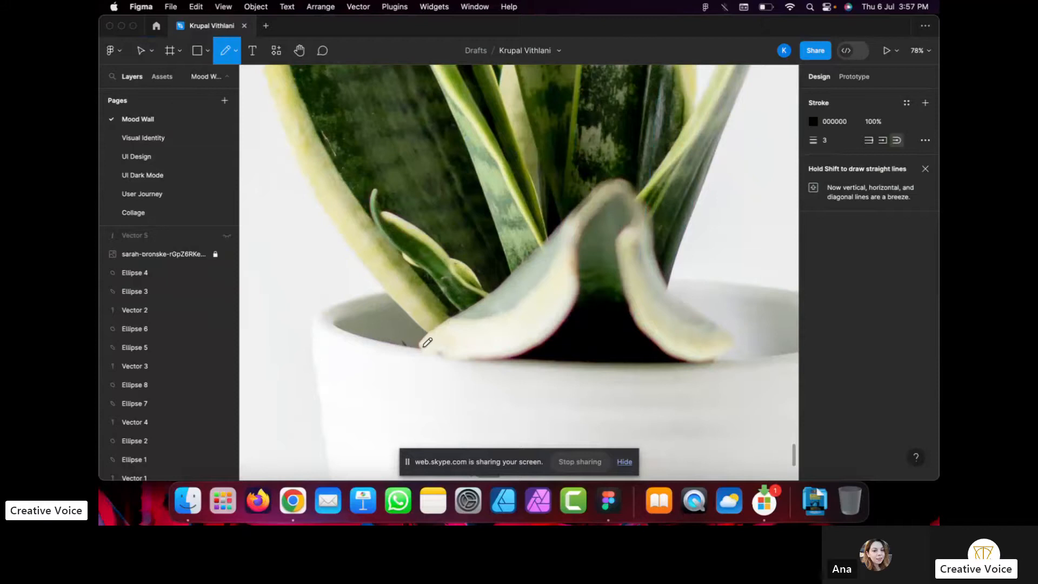
pyautogui.moveTo(427, 342)
pyautogui.mouseDown()
pyautogui.moveTo(418, 346)
pyautogui.moveTo(426, 332)
pyautogui.mouseUp()
pyautogui.moveTo(488, 295)
pyautogui.mouseDown()
pyautogui.moveTo(630, 160)
pyautogui.moveTo(673, 296)
pyautogui.moveTo(727, 326)
pyautogui.moveTo(731, 339)
pyautogui.moveTo(703, 356)
pyautogui.mouseUp()
pyautogui.moveTo(653, 332)
pyautogui.mouseDown()
pyautogui.moveTo(635, 309)
pyautogui.moveTo(622, 226)
pyautogui.moveTo(628, 196)
pyautogui.moveTo(606, 205)
pyautogui.mouseUp()
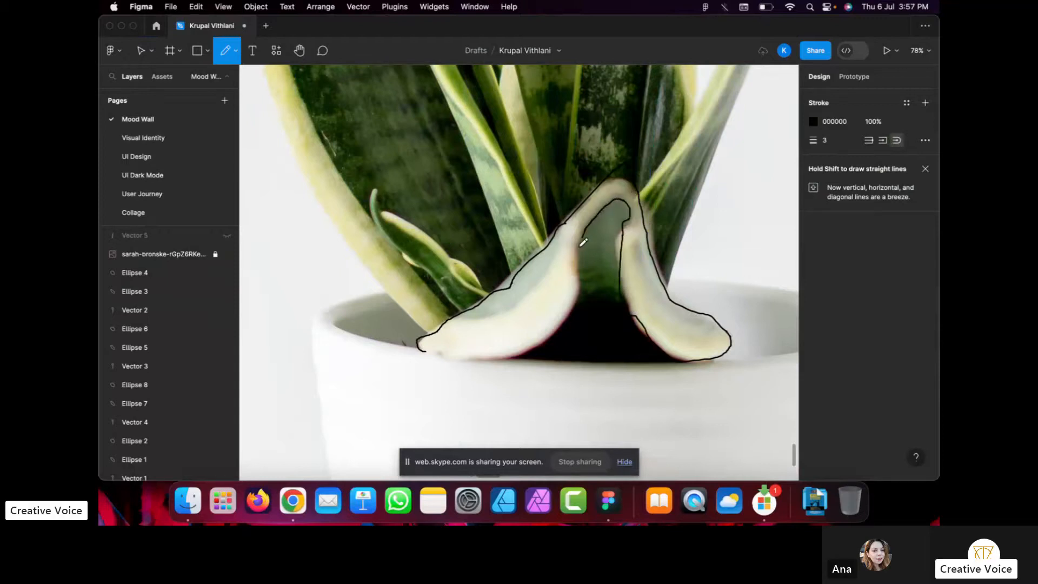
pyautogui.moveTo(582, 253)
pyautogui.mouseDown()
pyautogui.moveTo(581, 292)
pyautogui.moveTo(535, 341)
pyautogui.moveTo(482, 356)
pyautogui.moveTo(421, 347)
pyautogui.mouseUp()
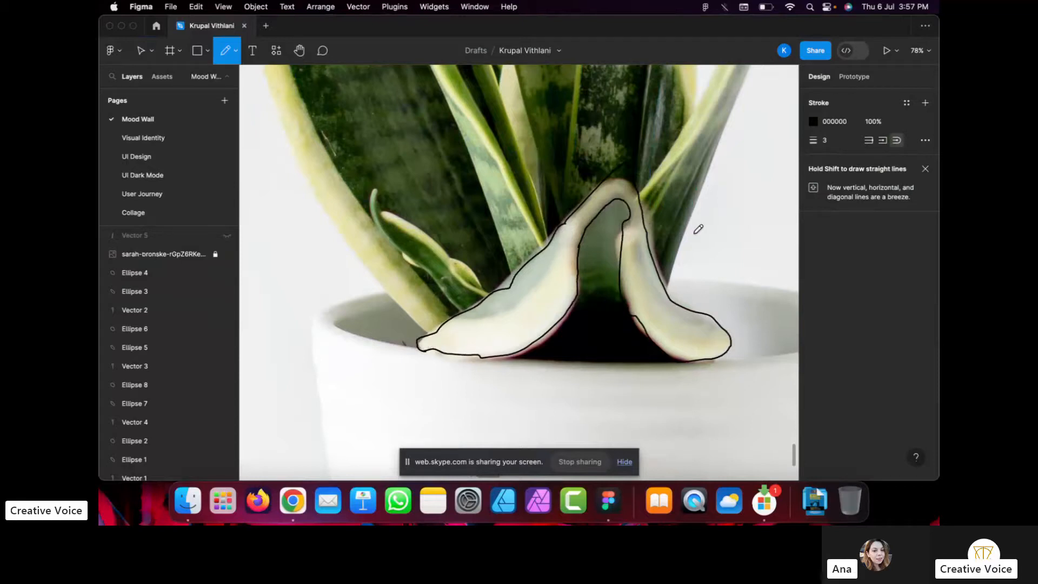
pyautogui.press('Escape')
pyautogui.click(660, 275)
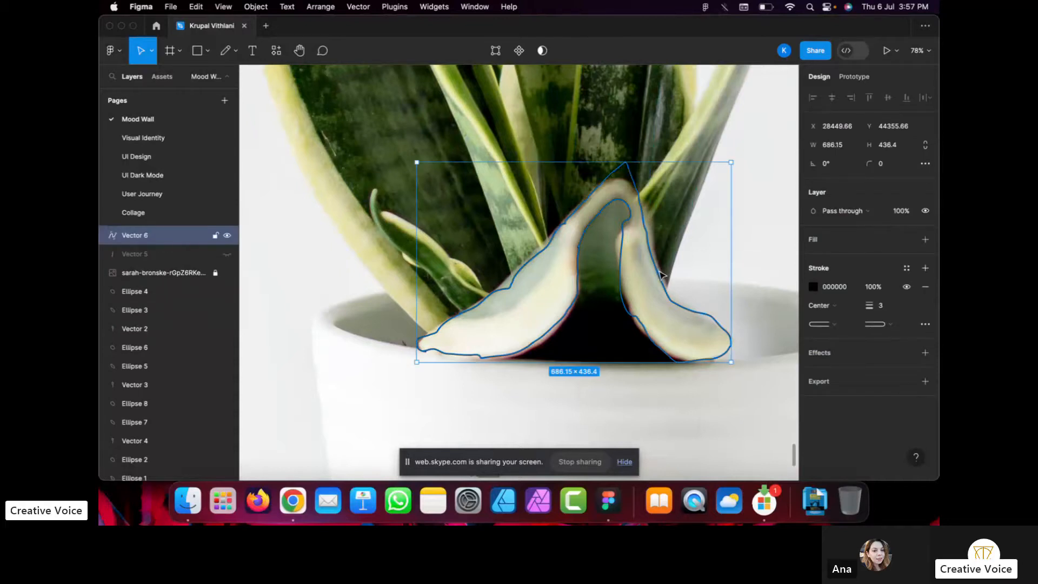
pyautogui.click(729, 267)
# Edit the pencil outline's points and move the dented anchor on its upper left edge upward.
pyautogui.scroll(5, 769, 272)
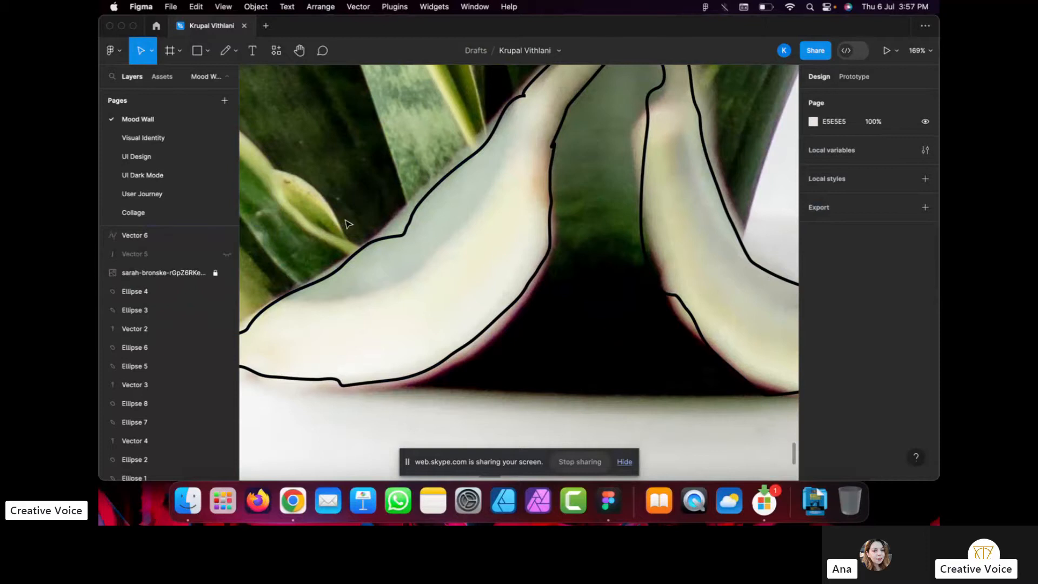
pyautogui.hscroll(-5, 348, 224)
pyautogui.doubleClick(565, 248)
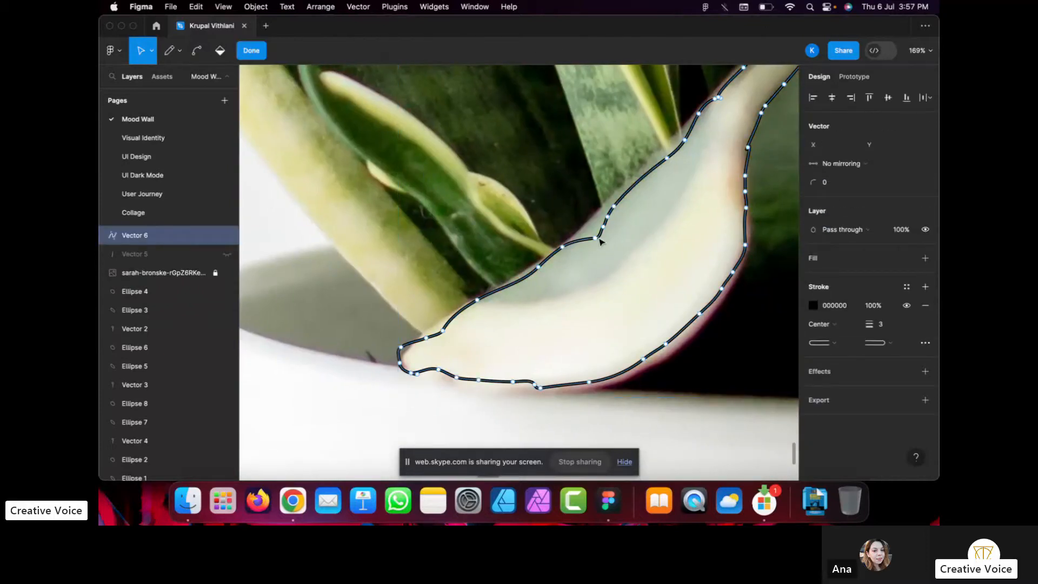
pyautogui.moveTo(600, 241); pyautogui.dragTo(600, 211)
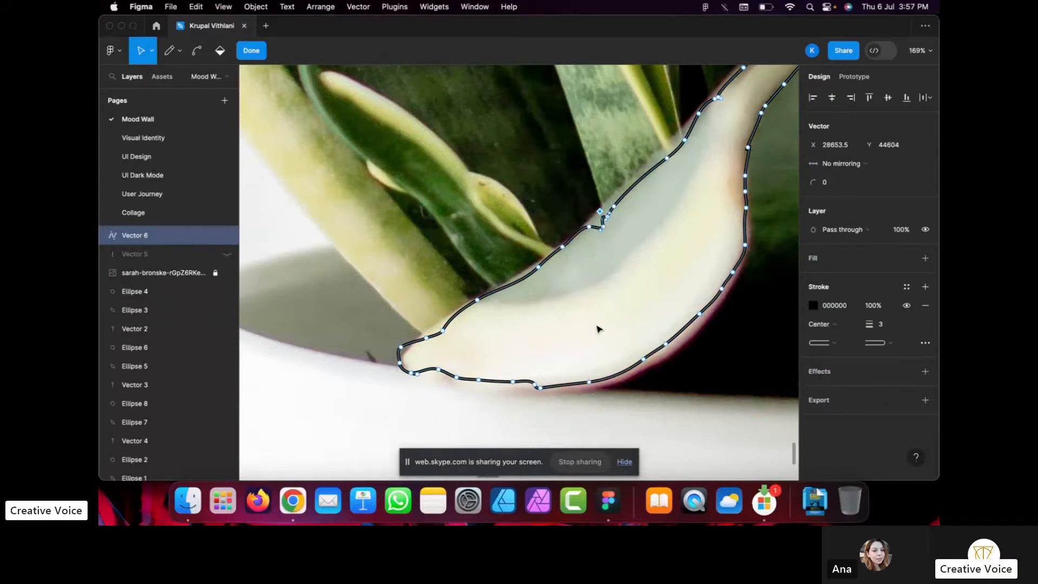
pyautogui.hscroll(2, 588, 351)
pyautogui.scroll(-3, 588, 350)
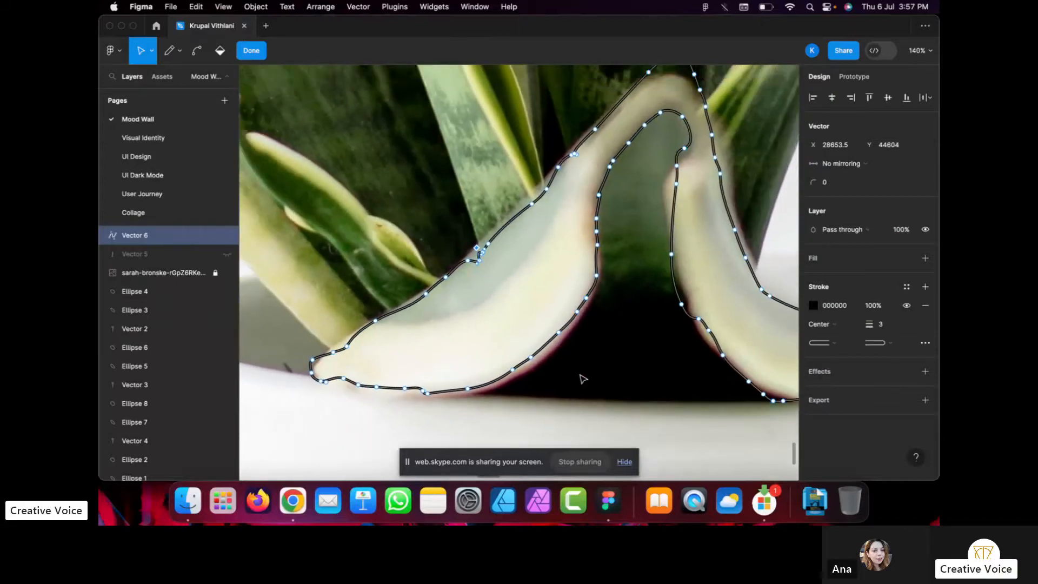
pyautogui.scroll(-3, 583, 378)
pyautogui.scroll(2, 579, 375)
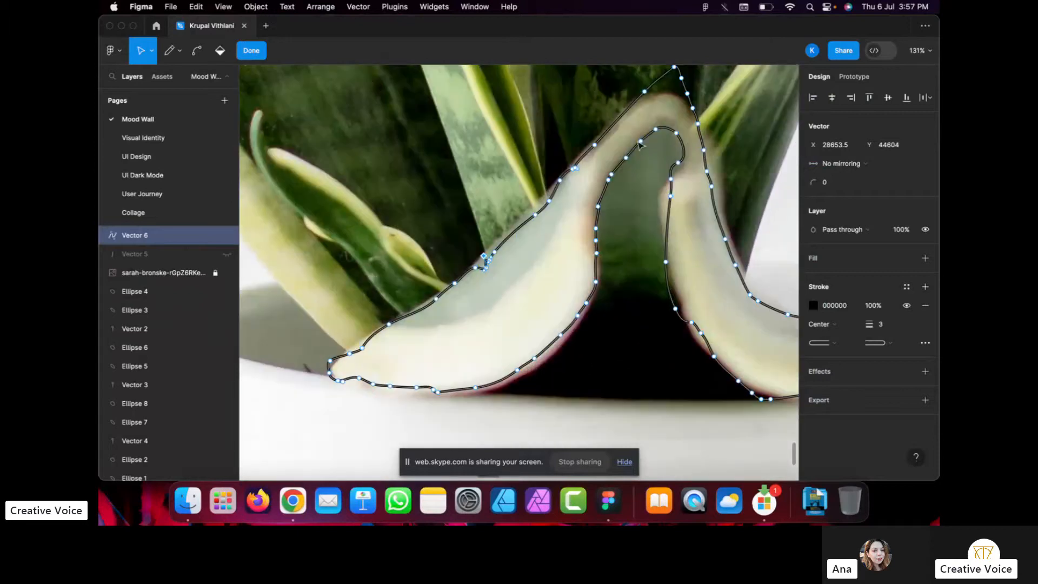
# Leave vector editing and delete the pencil outline of the curled leaf.
pyautogui.scroll(-5, 665, 260)
pyautogui.scroll(-4, 722, 292)
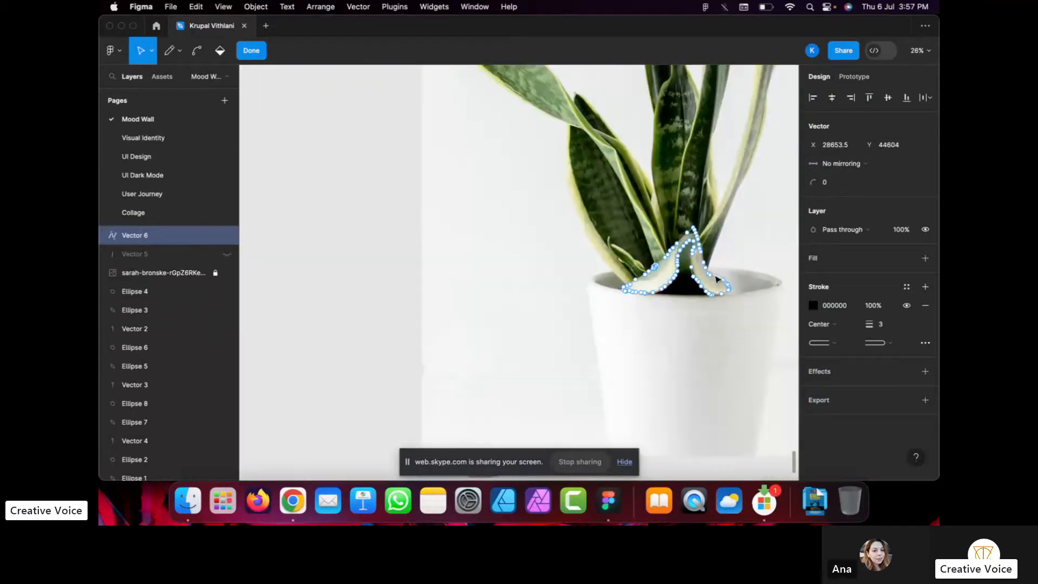
pyautogui.scroll(4, 728, 332)
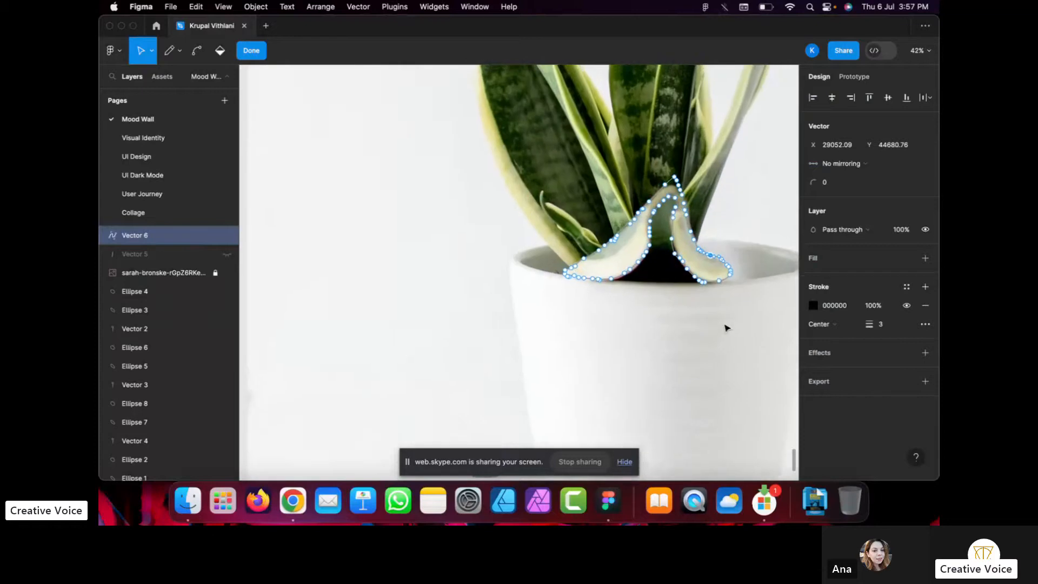
pyautogui.press('super')
pyautogui.press('Escape')
pyautogui.press('Escape')
pyautogui.press('Escape')
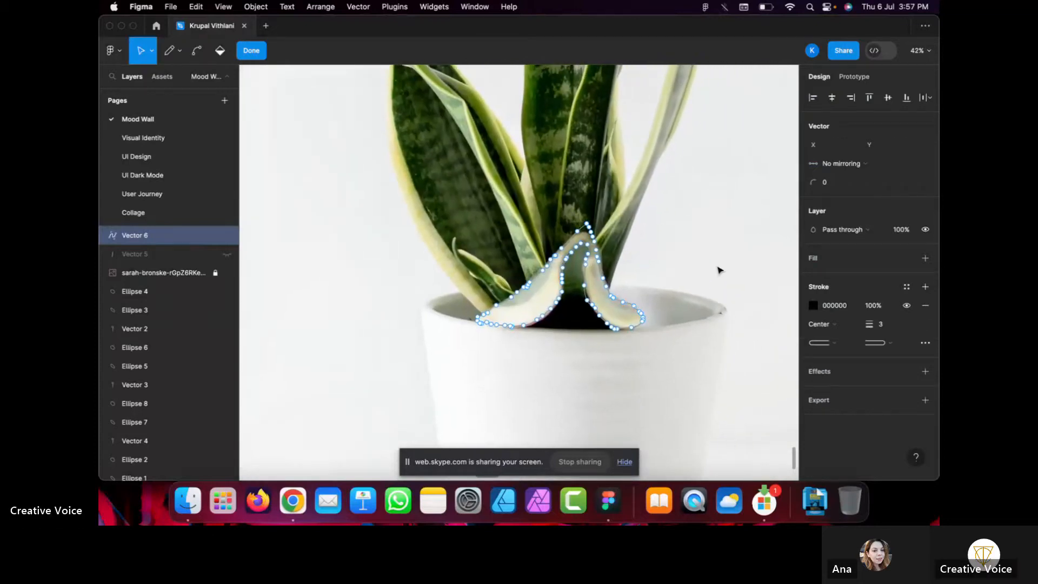
pyautogui.click(619, 302)
pyautogui.press('Delete')
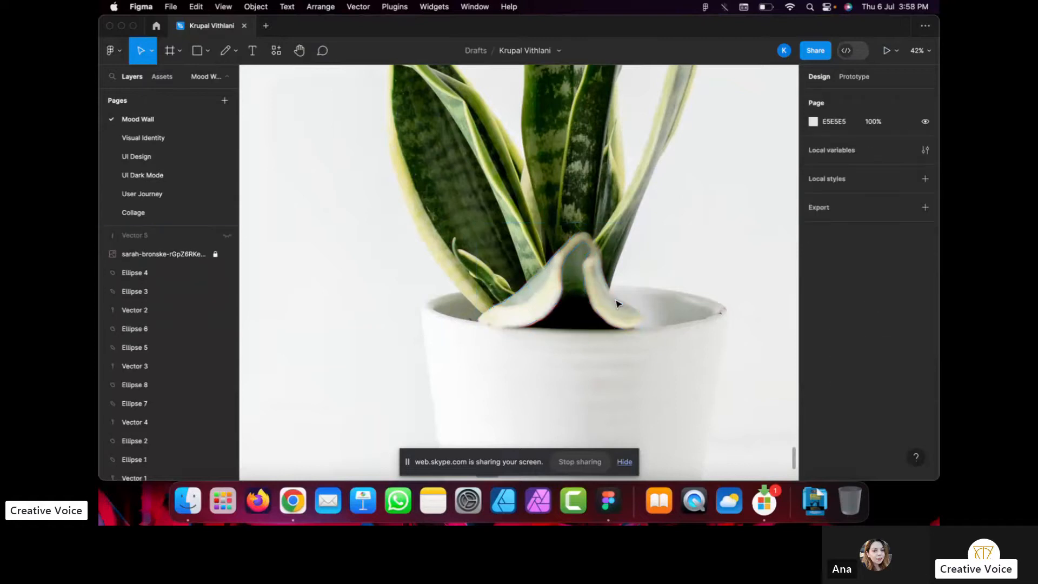
# Look over the mood wall's balloons, plant and photo grid, and examine the photo of the sea below the cliffs up close.
pyautogui.scroll(-5, 598, 329)
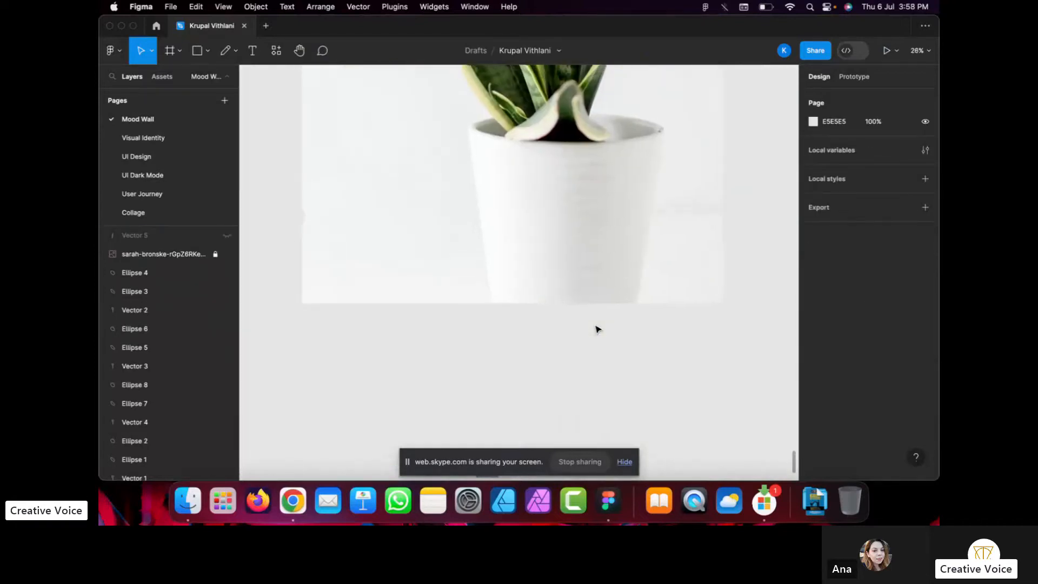
pyautogui.scroll(5, 702, 256)
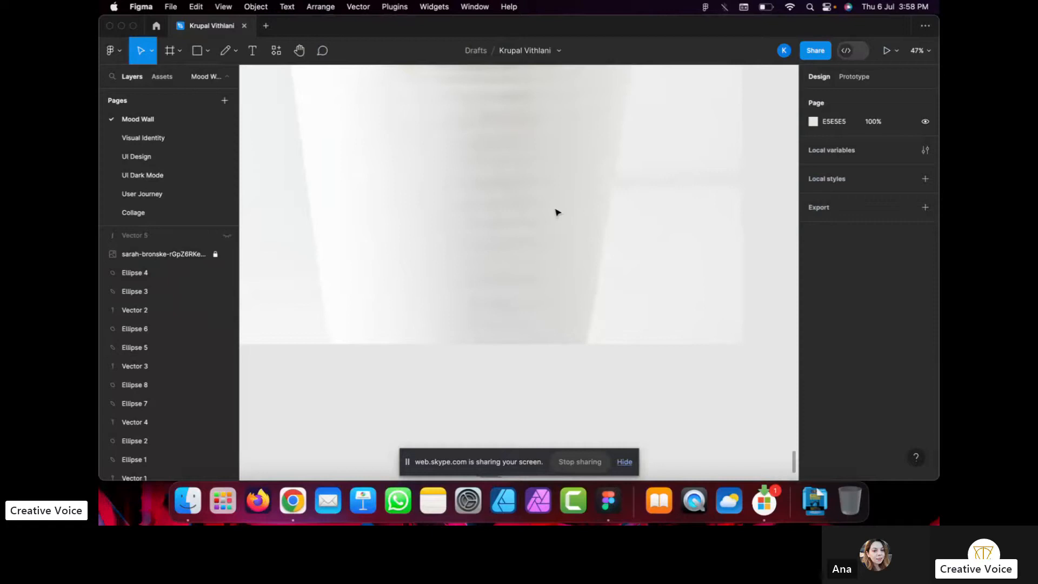
pyautogui.scroll(-10, 557, 212)
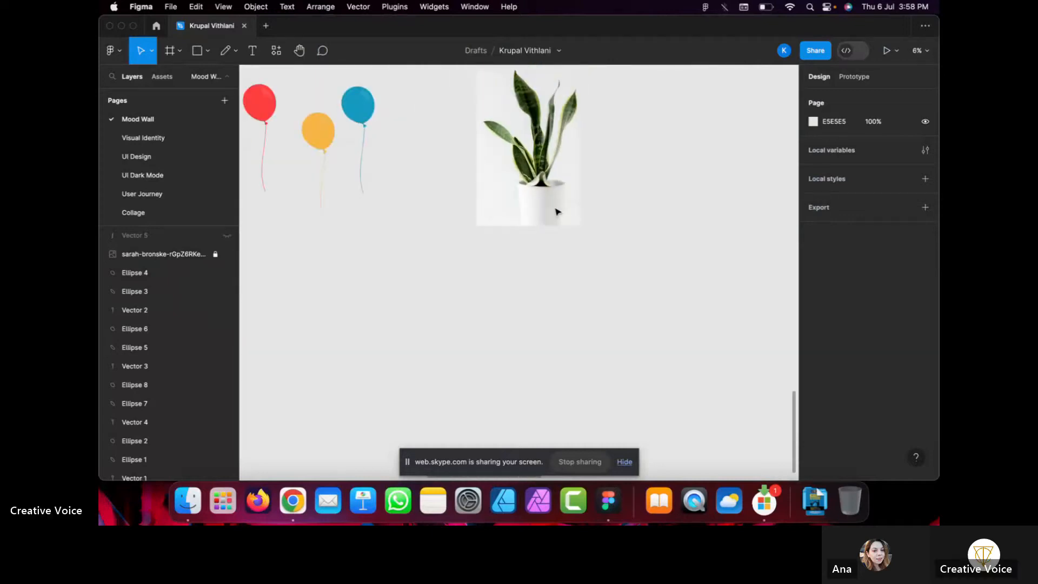
pyautogui.scroll(-4, 558, 212)
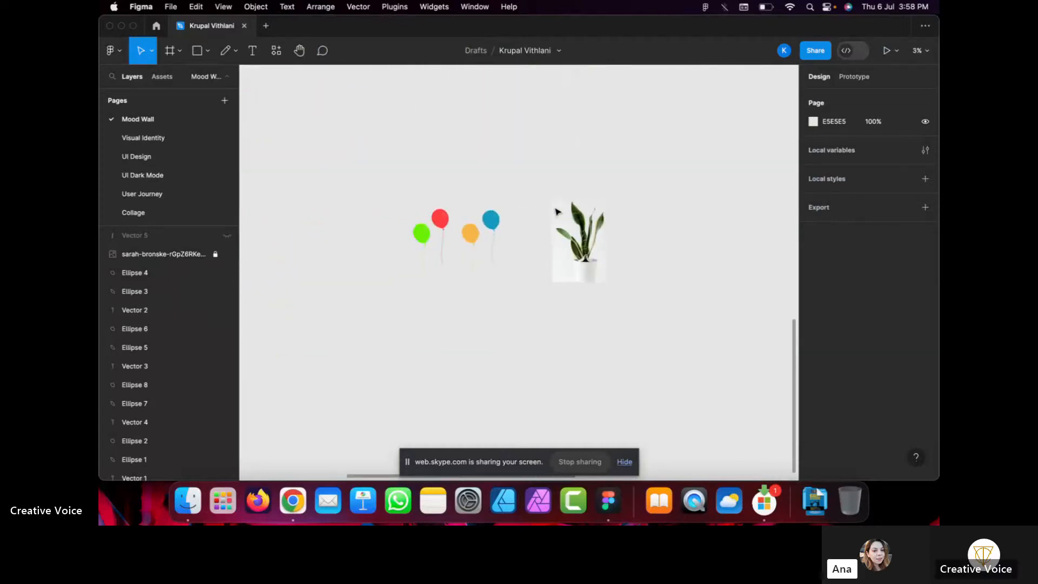
pyautogui.scroll(2, 557, 212)
pyautogui.scroll(-3, 557, 212)
pyautogui.hscroll(5, 557, 212)
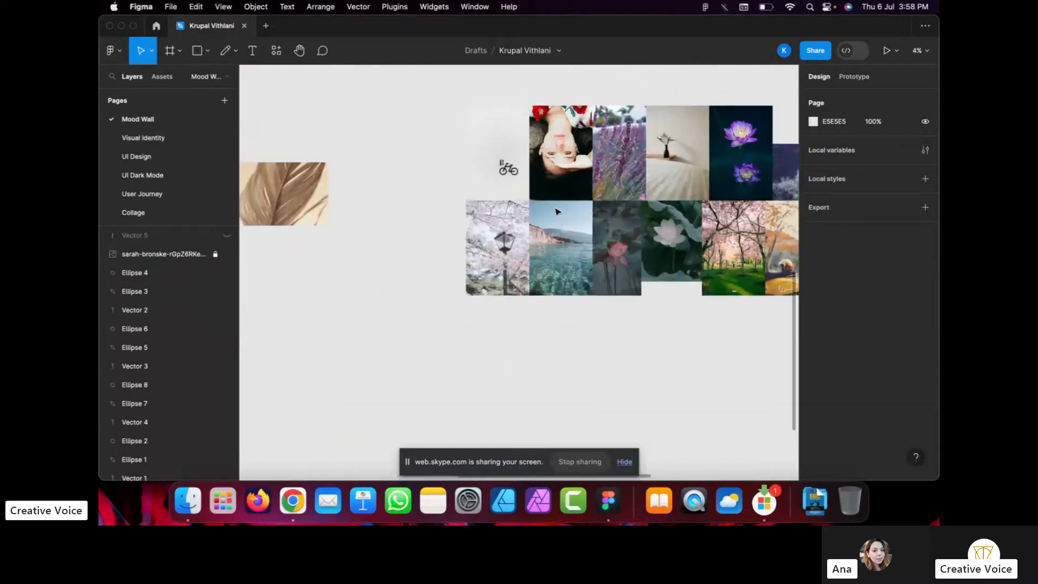
pyautogui.scroll(5, 557, 212)
pyautogui.scroll(6, 588, 296)
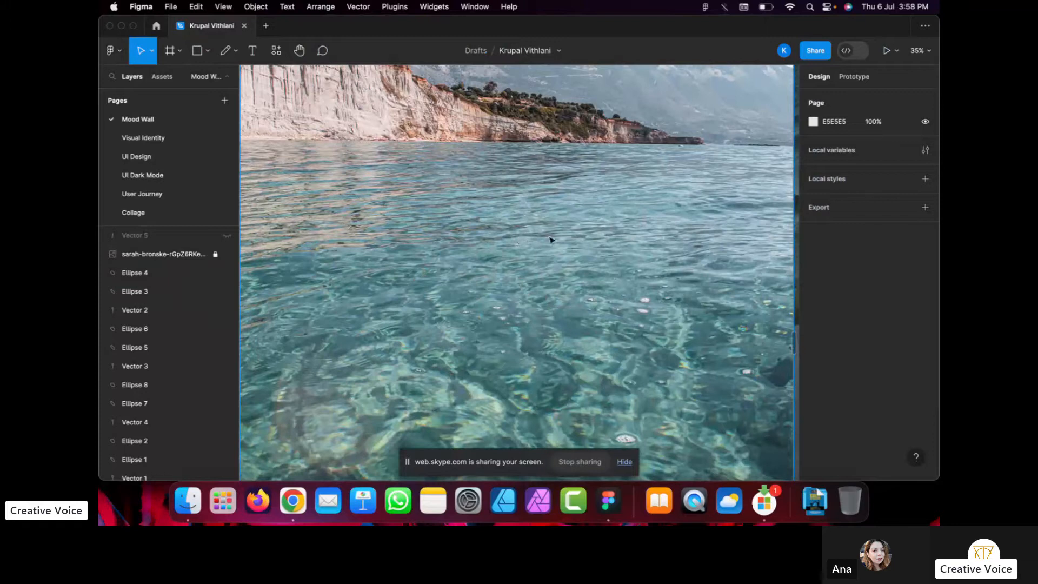
pyautogui.scroll(6, 563, 230)
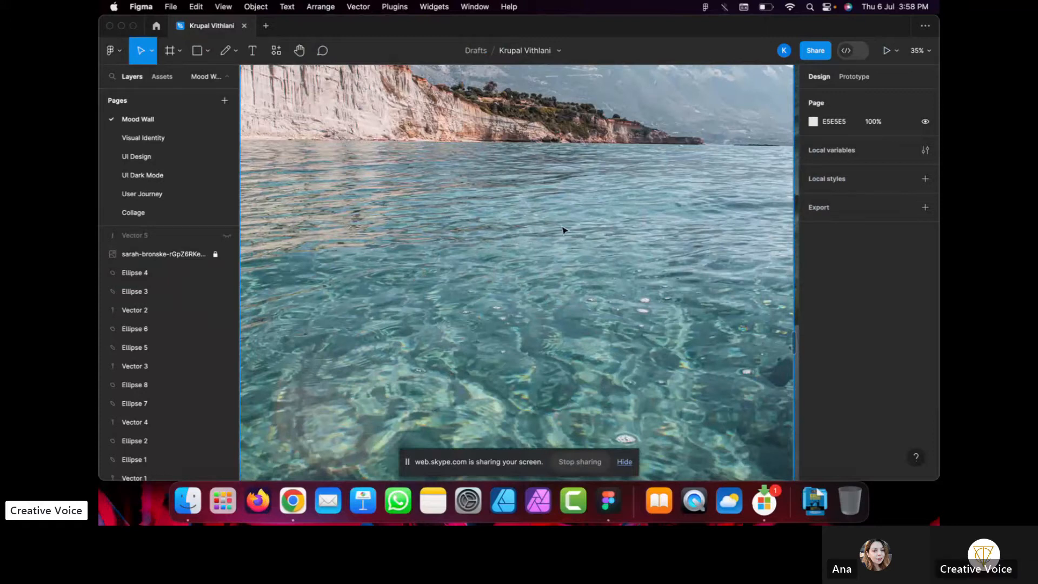
# Draw a freehand Pencil line about 472 × 19 along the waves in the photo of the sea below the cliffs.
pyautogui.click(226, 53)
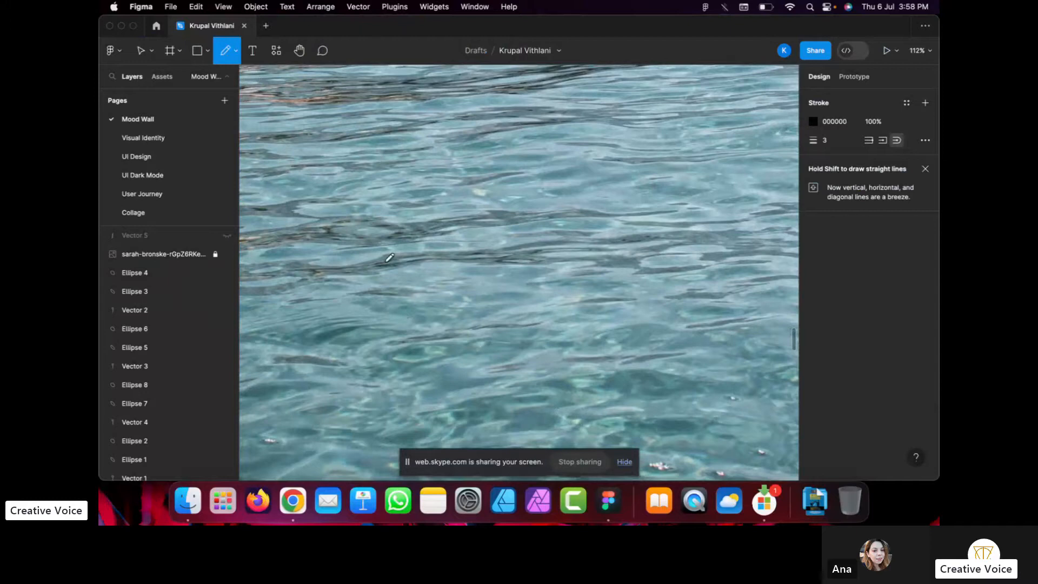
pyautogui.moveTo(386, 261); pyautogui.dragTo(414, 258)
pyautogui.moveTo(509, 250); pyautogui.dragTo(698, 253)
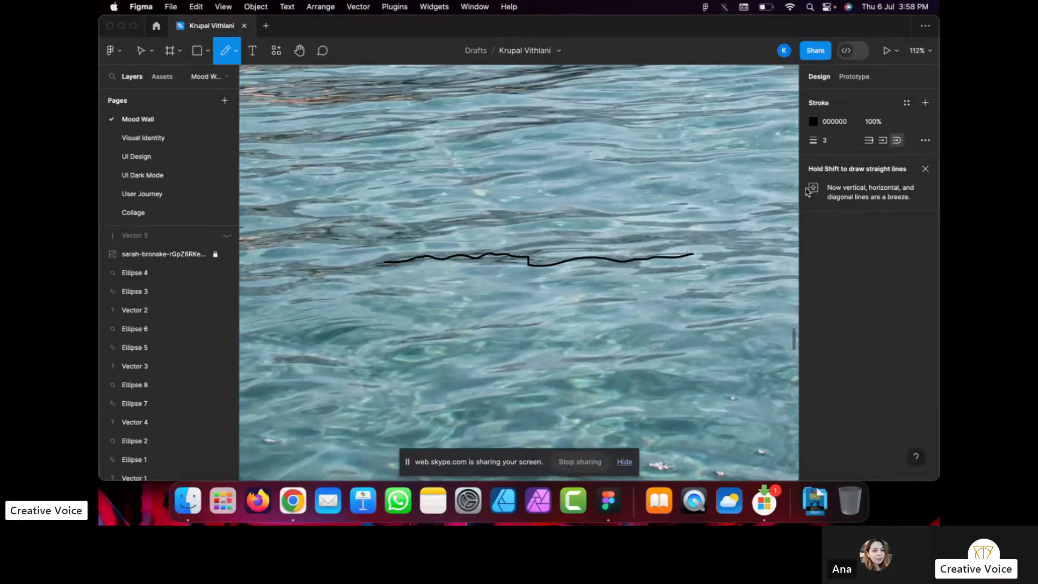
# Set the Pencil tool's stroke weight to 5 and then 100, and leave the tool.
pyautogui.click(819, 119)
pyautogui.click(832, 143)
pyautogui.write('5')
pyautogui.press('Return')
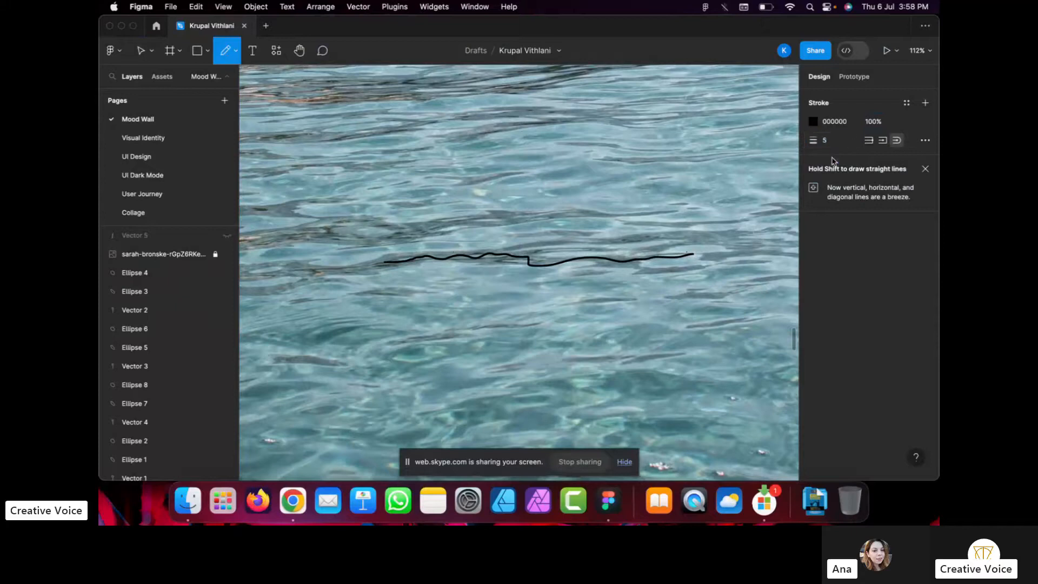
pyautogui.click(852, 142)
pyautogui.write('1')
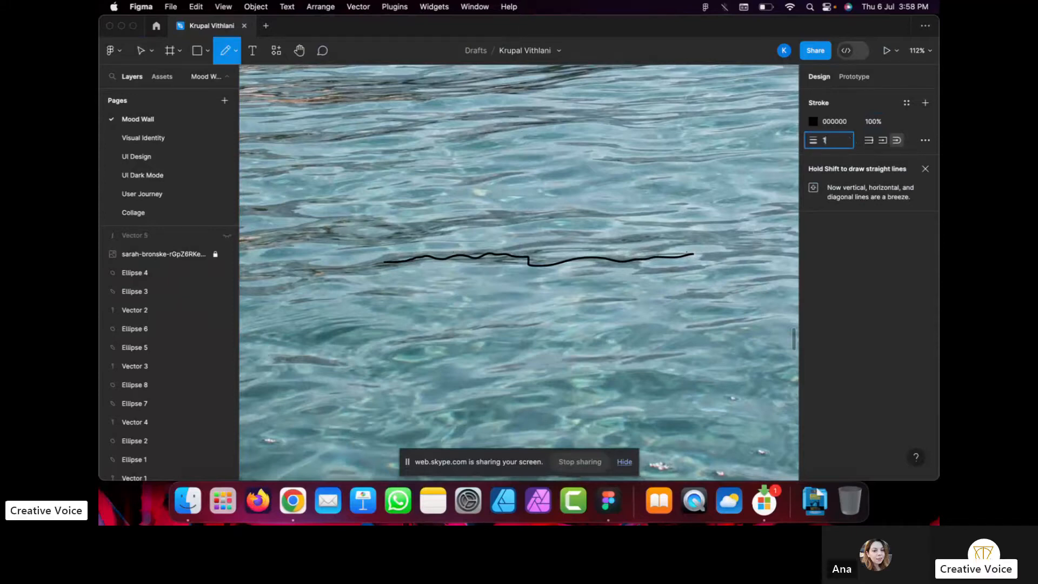
pyautogui.write('00')
pyautogui.press('Return')
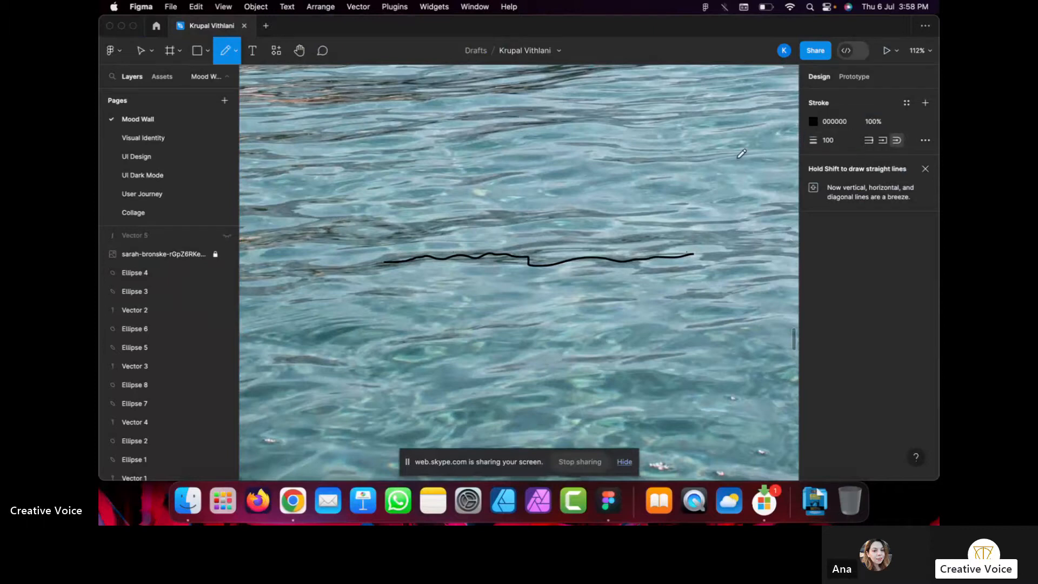
pyautogui.press('Escape')
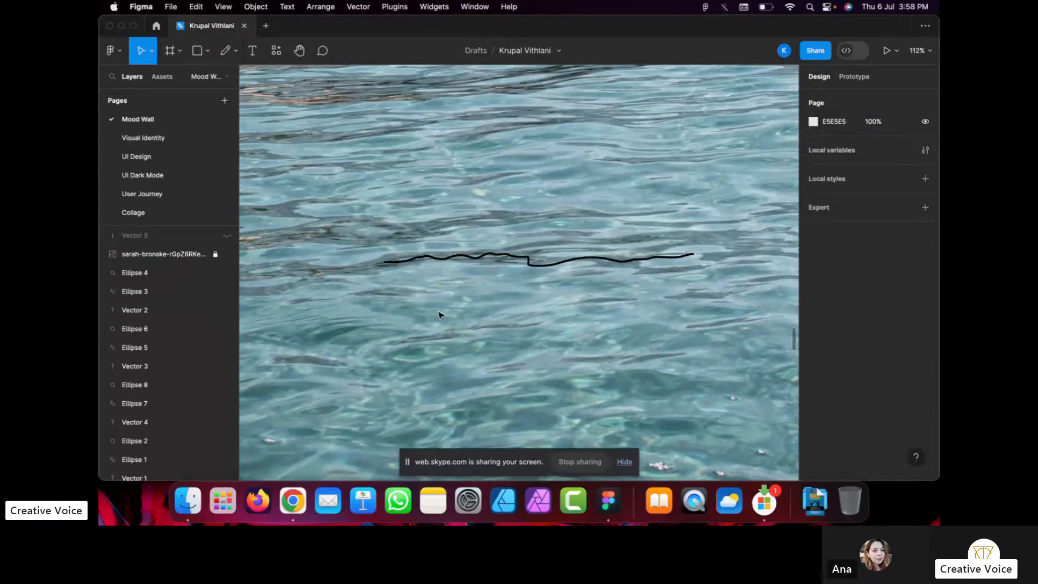
# Select the wavy pencil line, raise its stroke weight step by step to 22, and return it to 3.
pyautogui.click(528, 264)
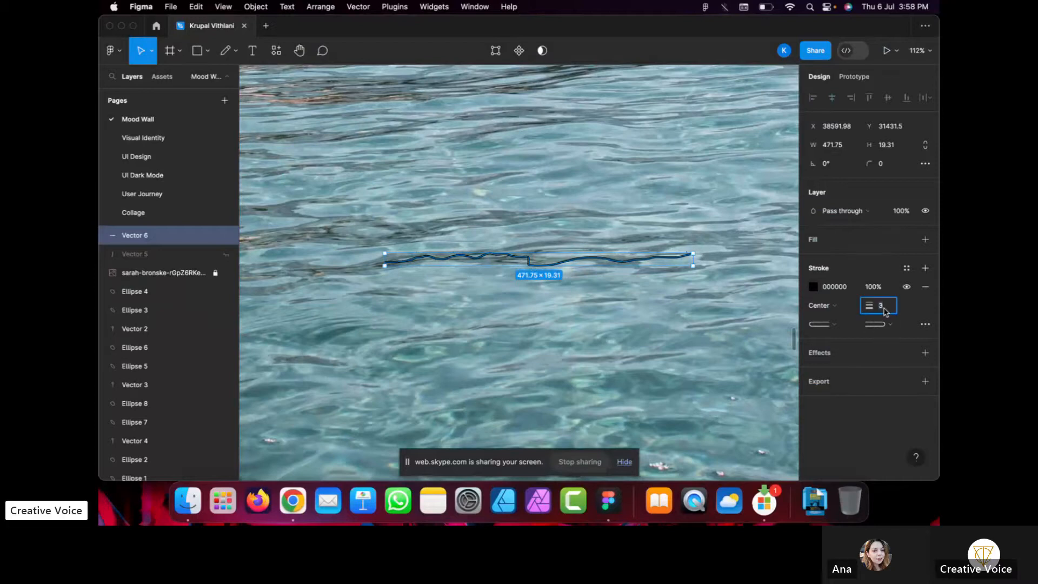
pyautogui.press('Up')
pyautogui.press('Up')
pyautogui.press('Up')
pyautogui.press('Up')
pyautogui.press('Up')
pyautogui.press('Up')
pyautogui.press('Up')
pyautogui.press('Up')
pyautogui.press('Up')
pyautogui.press('Up')
pyautogui.press('Up')
pyautogui.press('Up')
pyautogui.press('Up')
pyautogui.press('Up')
pyautogui.press('Up')
pyautogui.press('Up')
pyautogui.press('Up')
pyautogui.press('Up')
pyautogui.press('Up')
pyautogui.press('Up')
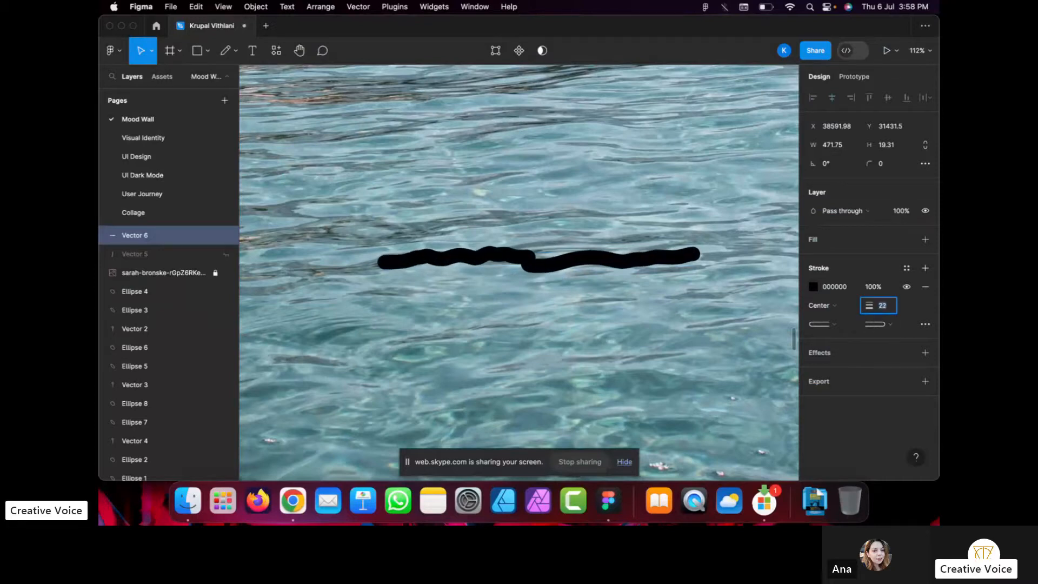
pyautogui.press('Return')
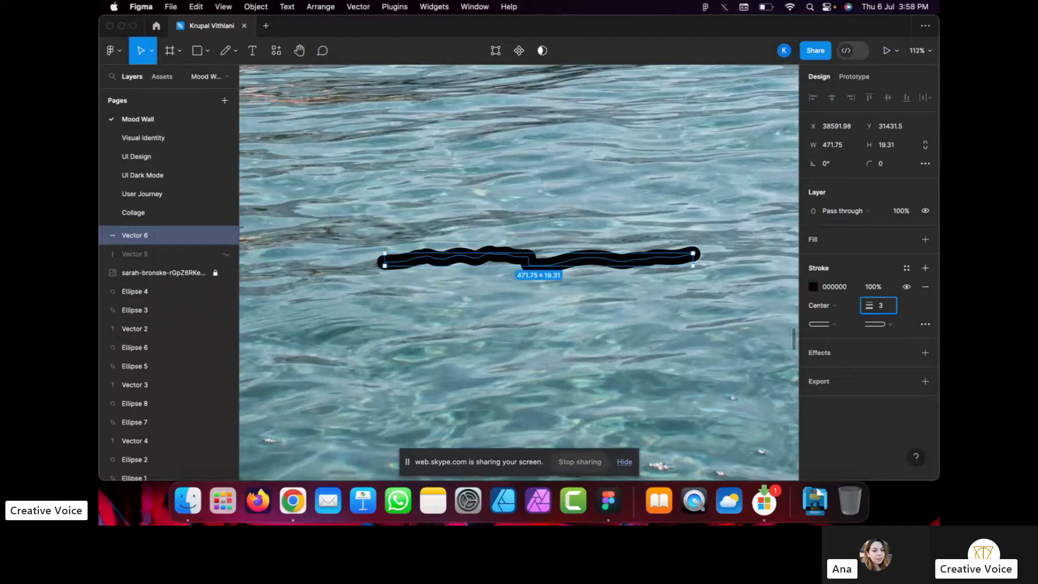
# Recolor the wavy line's stroke with the red FF4040 from the document colors.
pyautogui.click(814, 287)
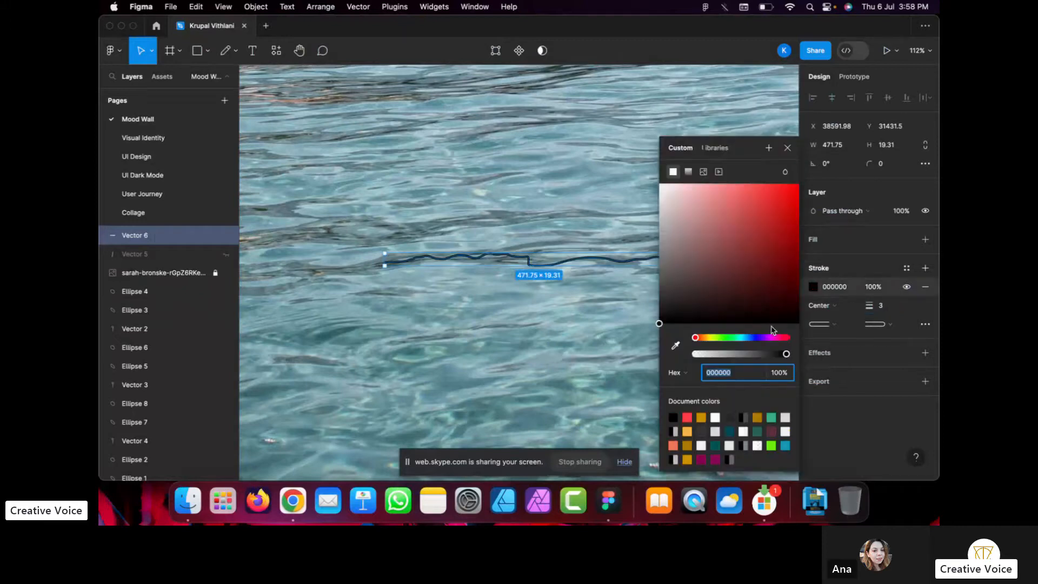
pyautogui.click(688, 417)
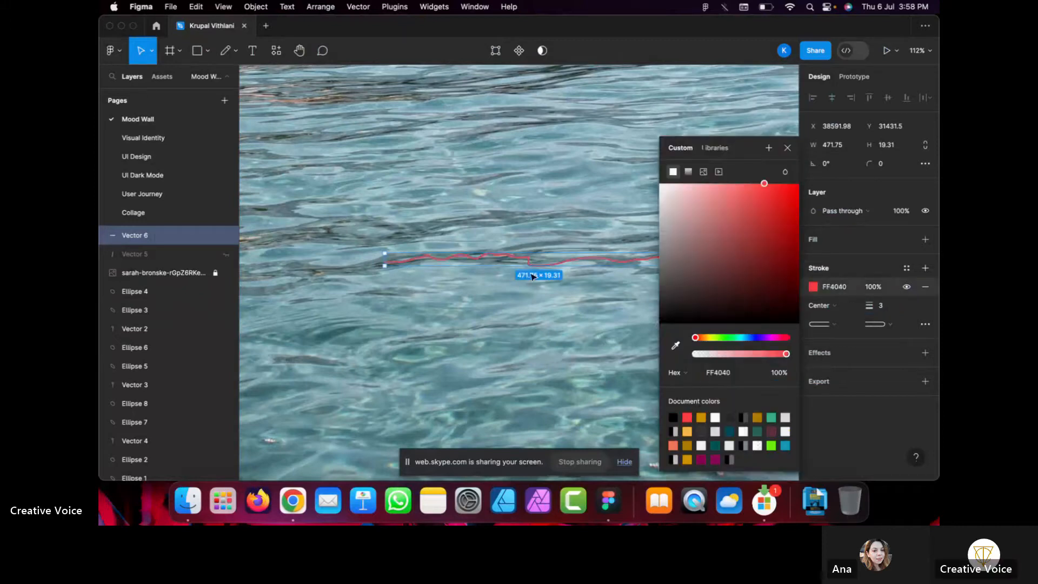
pyautogui.scroll(5, 609, 252)
pyautogui.click(789, 149)
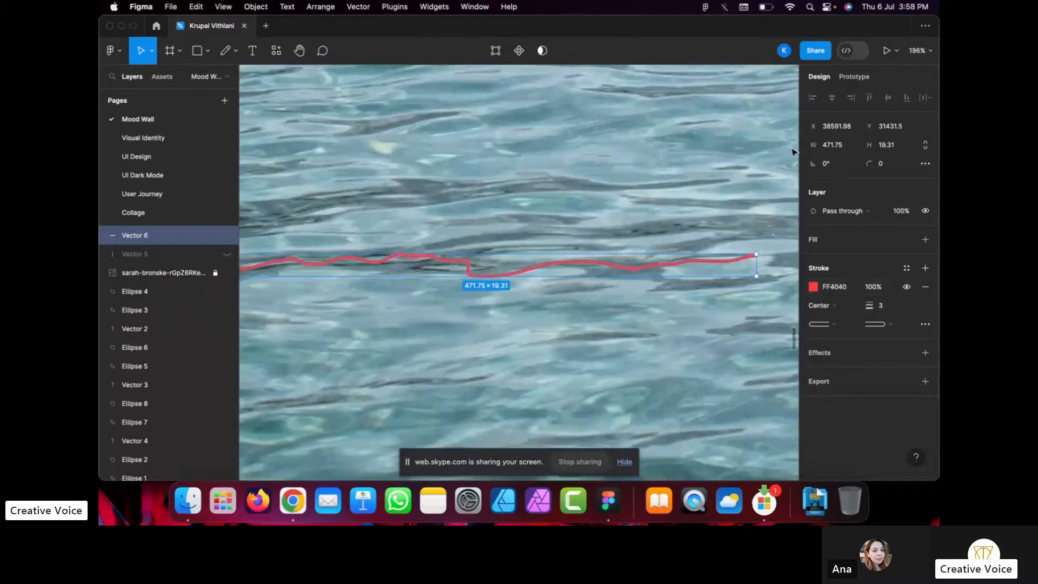
# Sample the sea water with the eyedropper to give the wavy line's stroke the gray-blue 556F76.
pyautogui.click(814, 287)
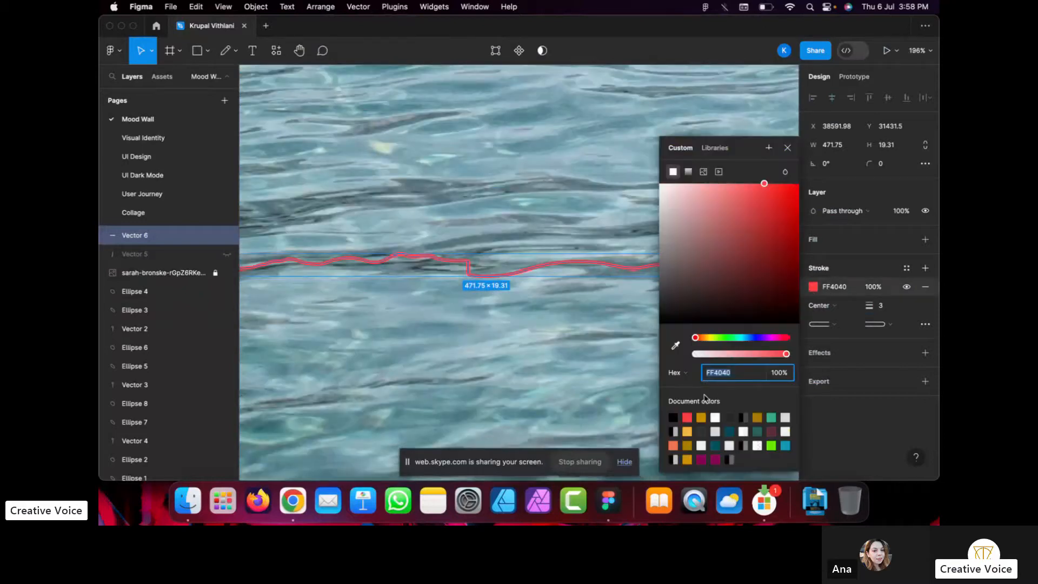
pyautogui.click(675, 349)
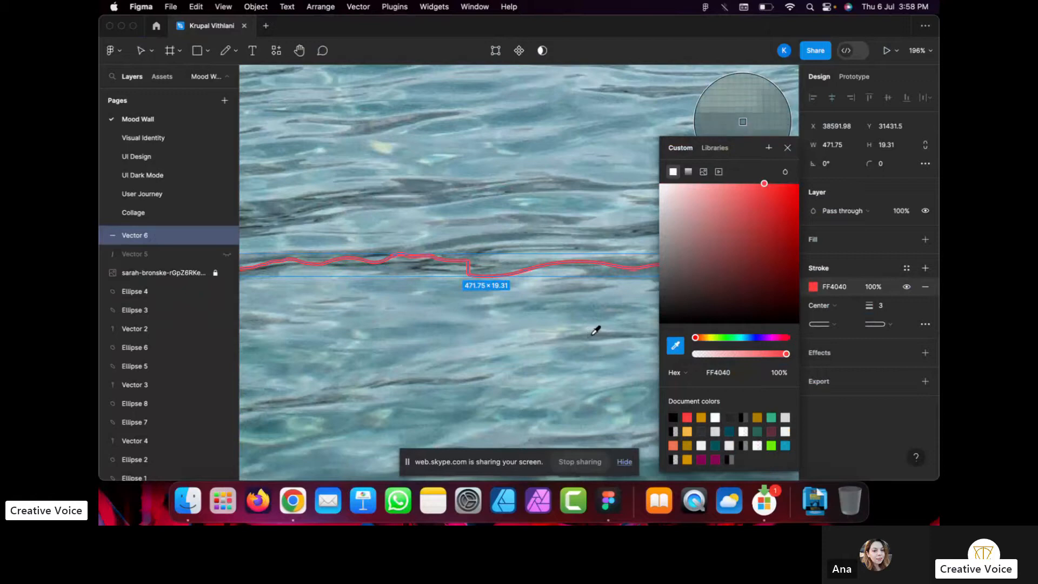
pyautogui.click(743, 121)
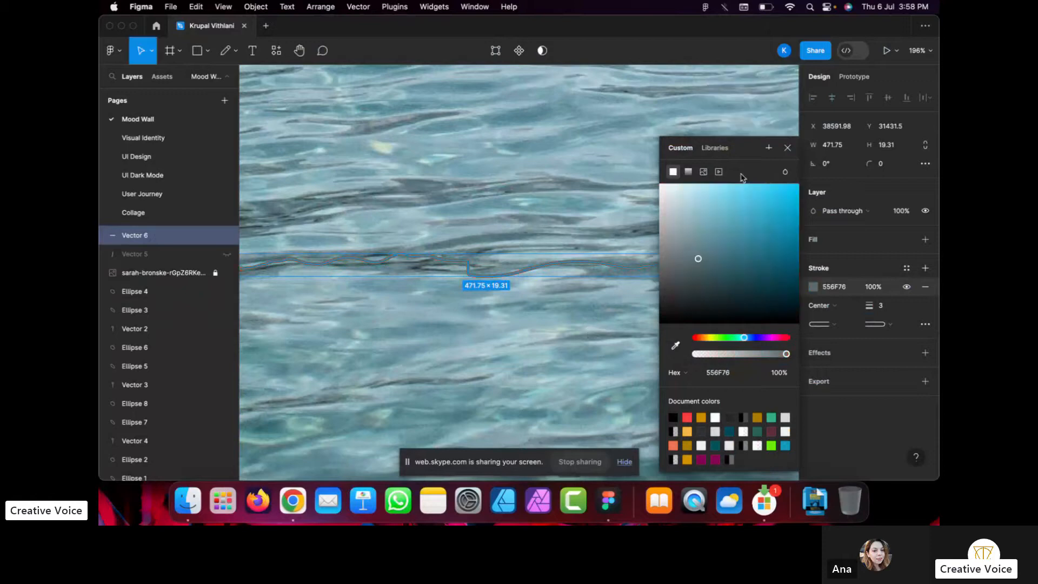
pyautogui.click(788, 149)
pyautogui.scroll(-10, 640, 238)
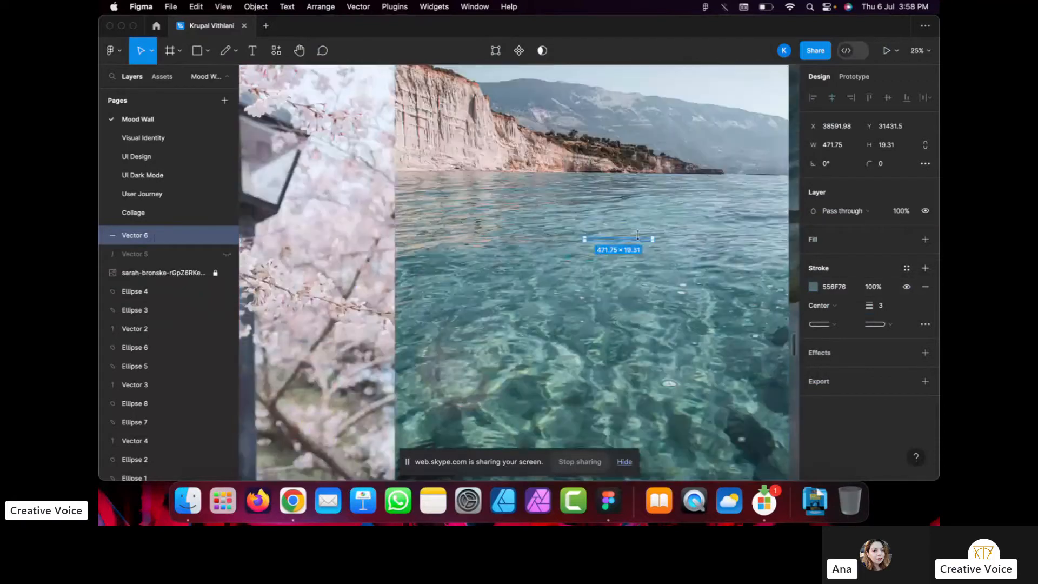
pyautogui.click(680, 192)
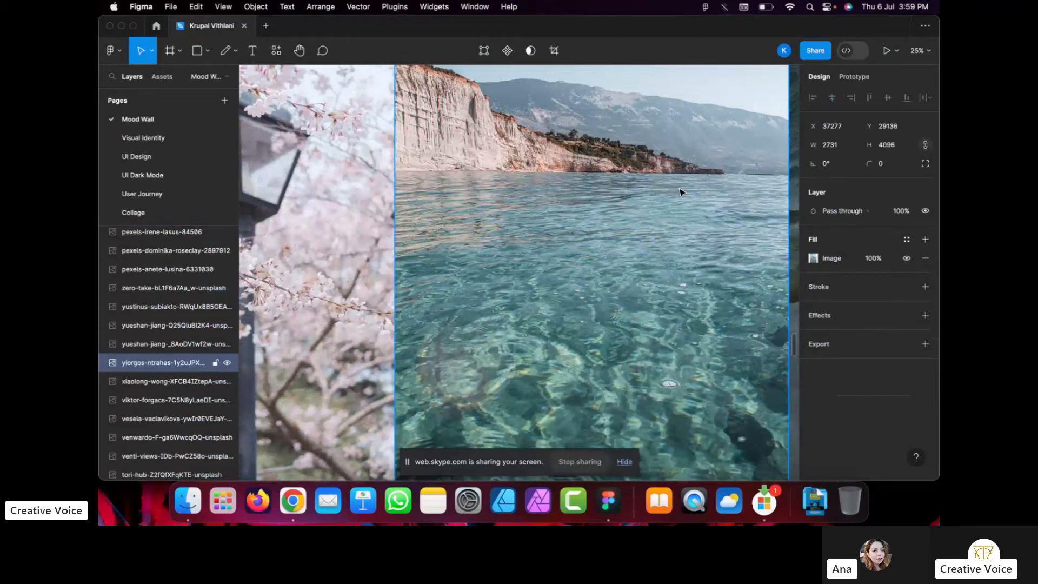
# Change the wavy line's stroke from a solid color to a linear gradient starting at 556F76.
pyautogui.scroll(5, 680, 192)
pyautogui.scroll(-2, 606, 255)
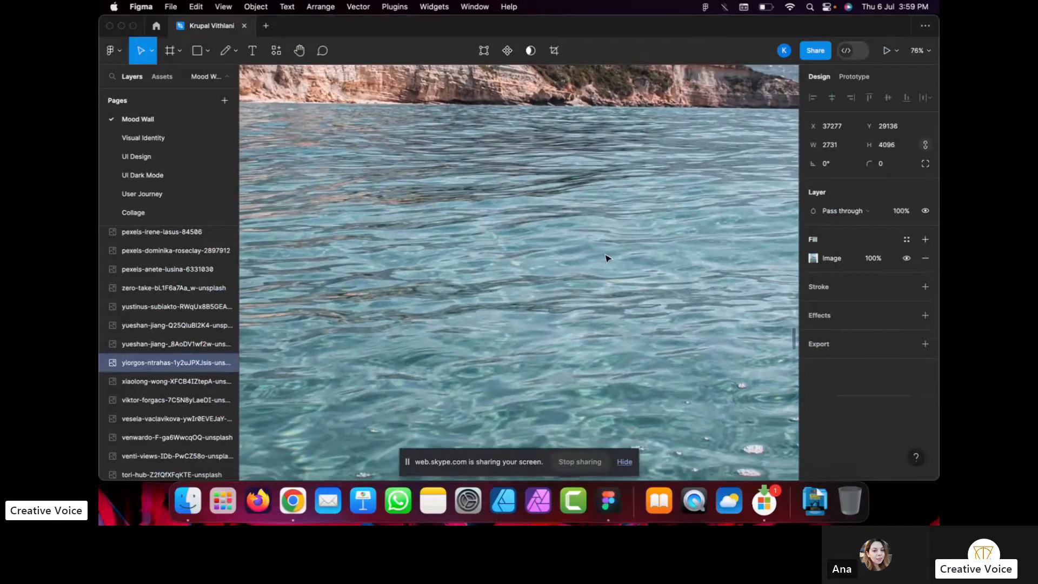
pyautogui.scroll(5, 523, 352)
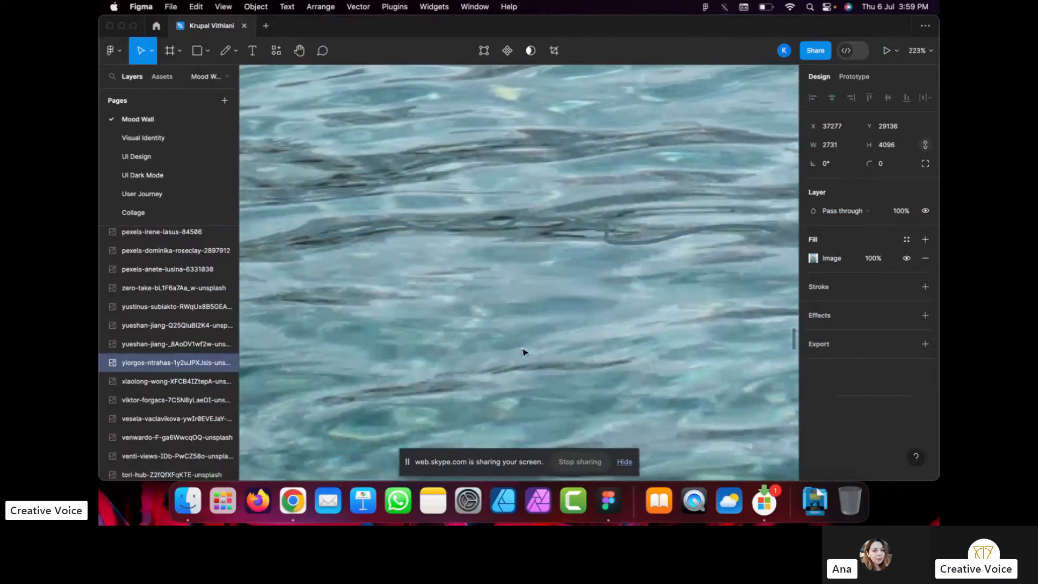
pyautogui.scroll(5, 615, 228)
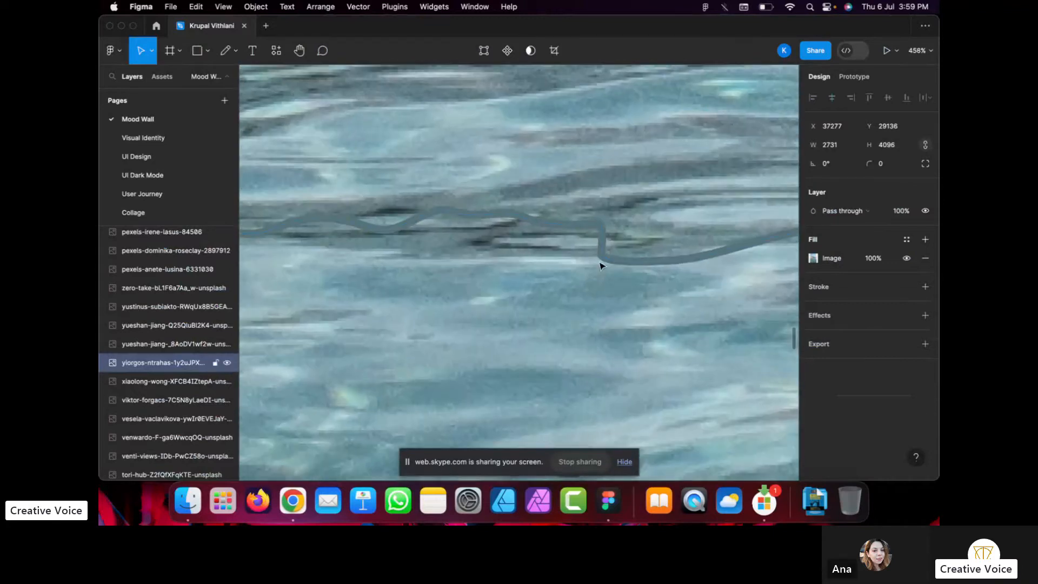
pyautogui.click(669, 263)
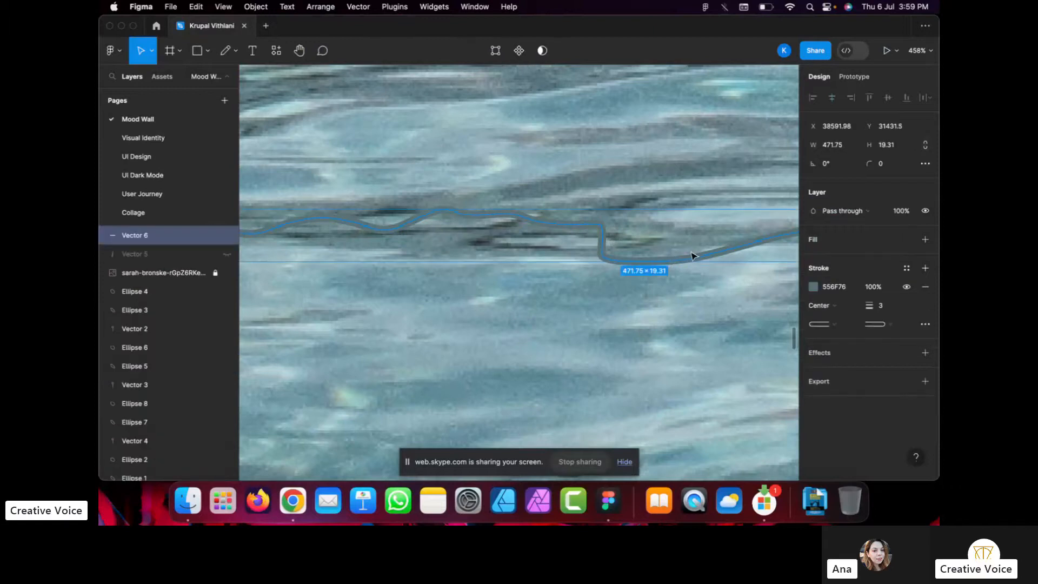
pyautogui.click(813, 287)
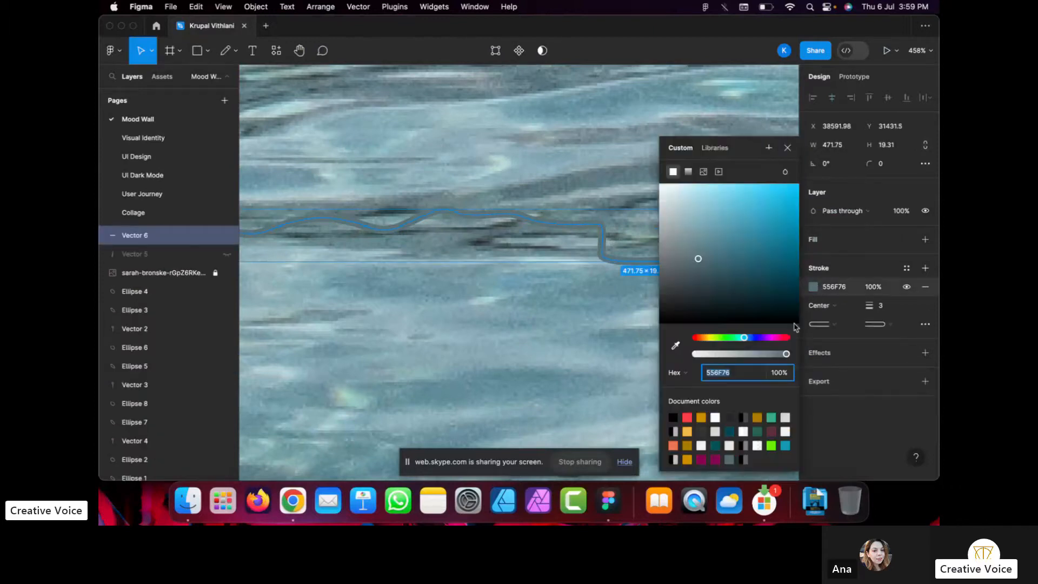
pyautogui.click(690, 173)
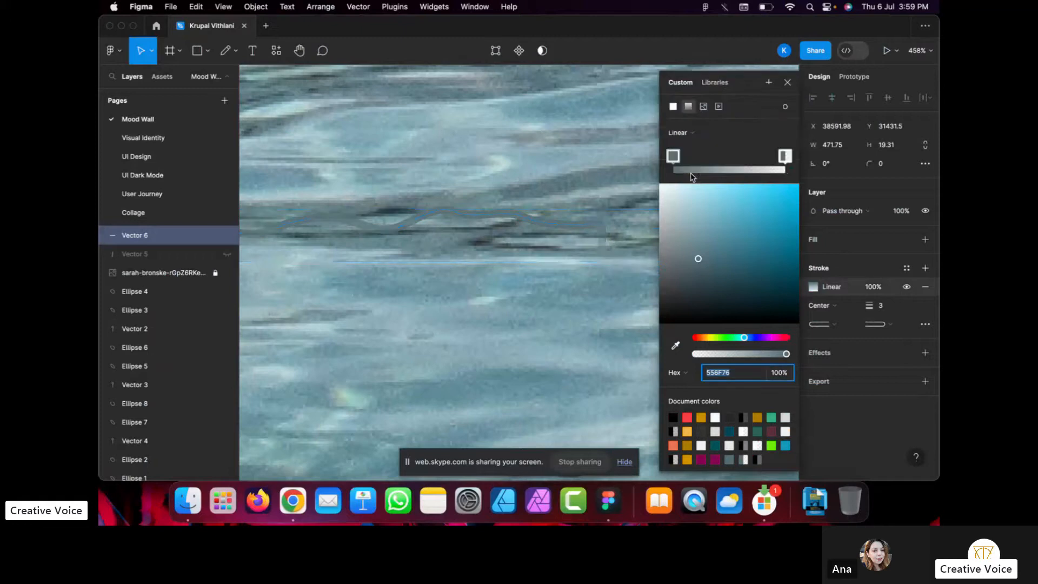
pyautogui.moveTo(653, 209); pyautogui.dragTo(382, 179)
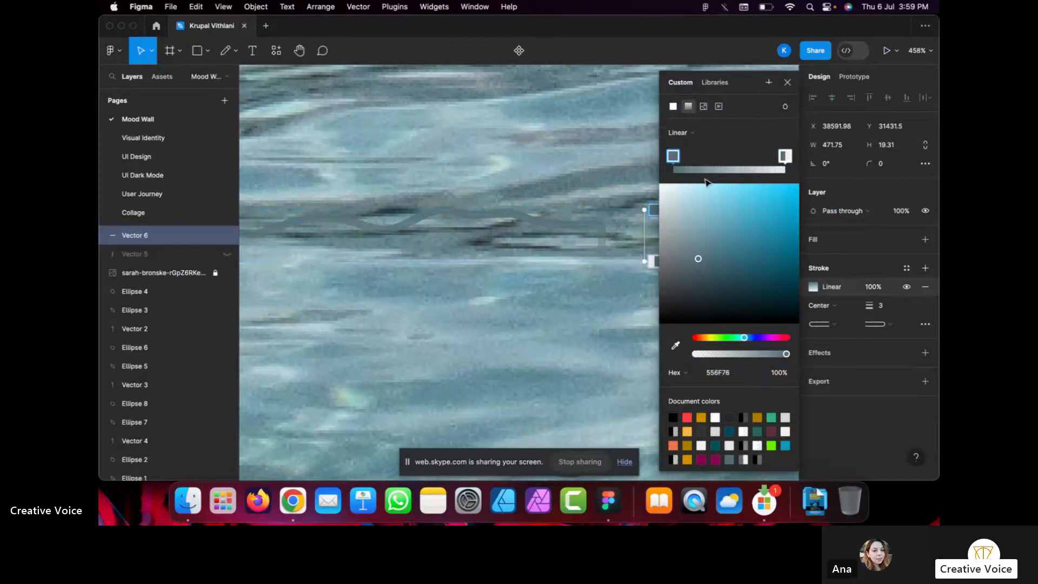
pyautogui.moveTo(746, 86); pyautogui.dragTo(343, 181)
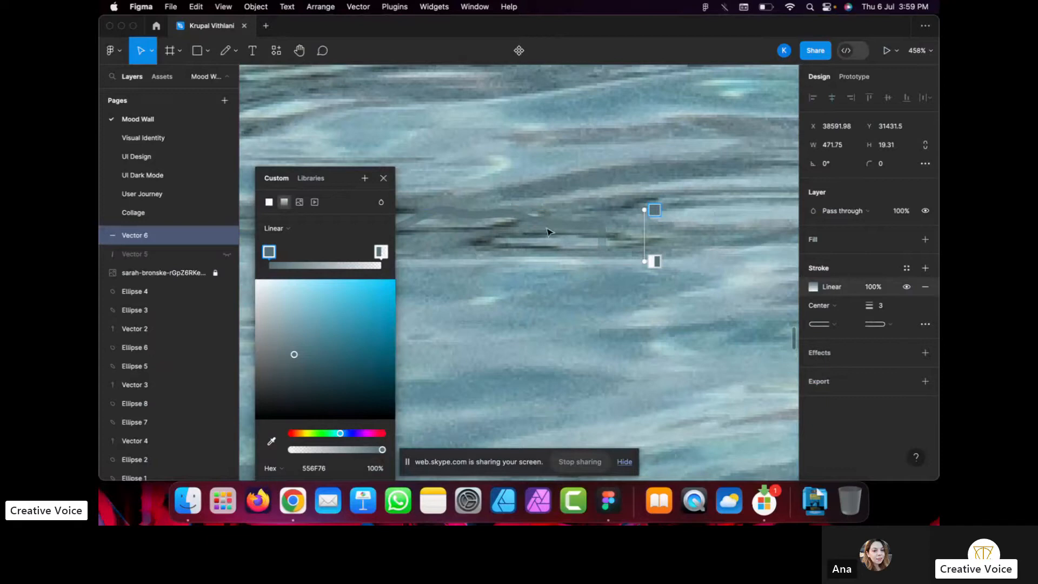
pyautogui.click(384, 179)
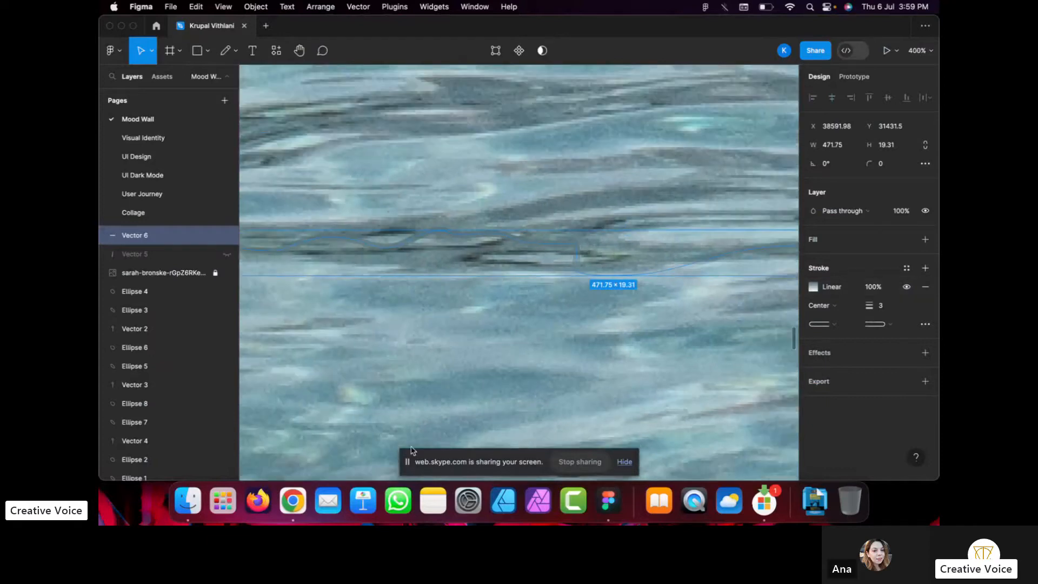
# Select the wavy pencil line on the sea photo and delete it.
pyautogui.press('super+minus')
pyautogui.click(567, 322)
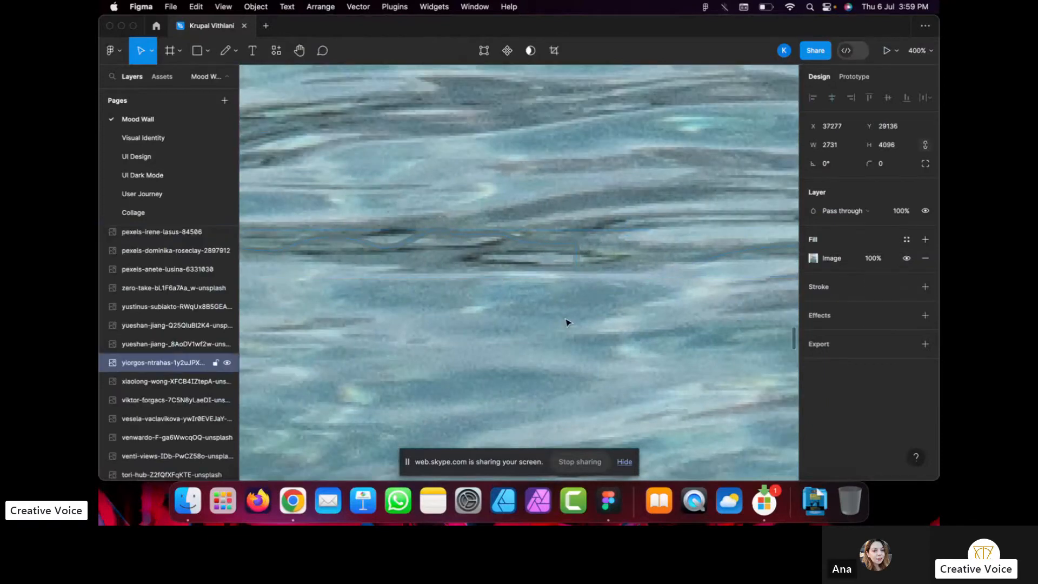
pyautogui.scroll(-6, 568, 322)
pyautogui.scroll(-4, 565, 319)
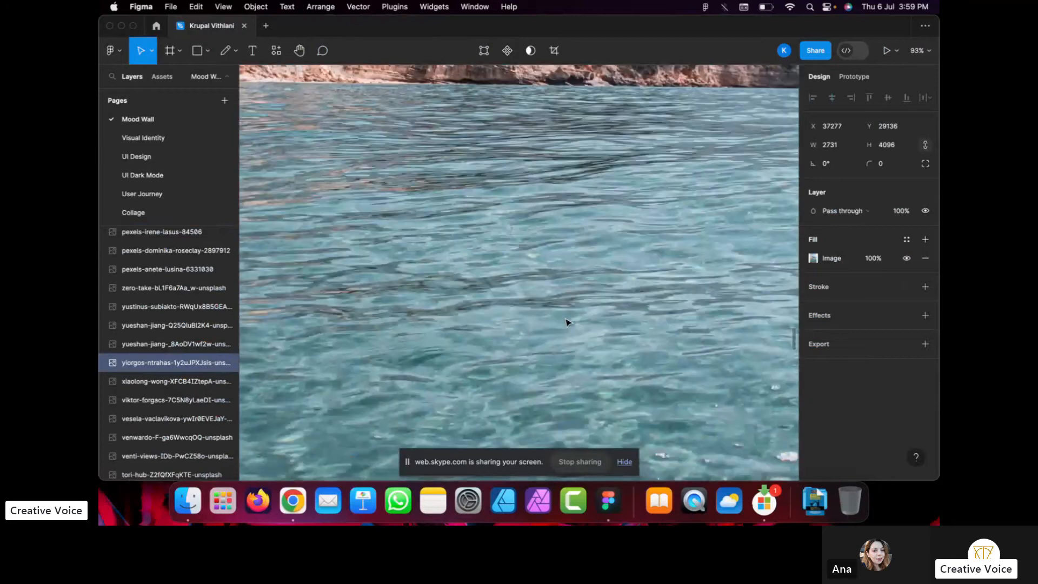
pyautogui.click(566, 309)
pyautogui.press('BackSpace')
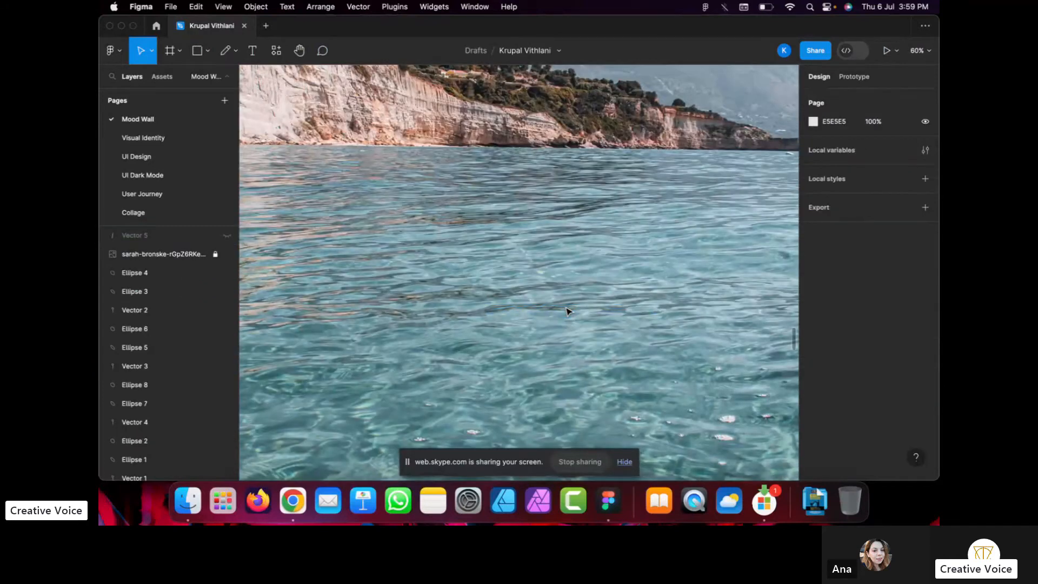
# Return to the snake plant photo and unhide the red leaf shape, Vector 5.
pyautogui.scroll(-10, 567, 312)
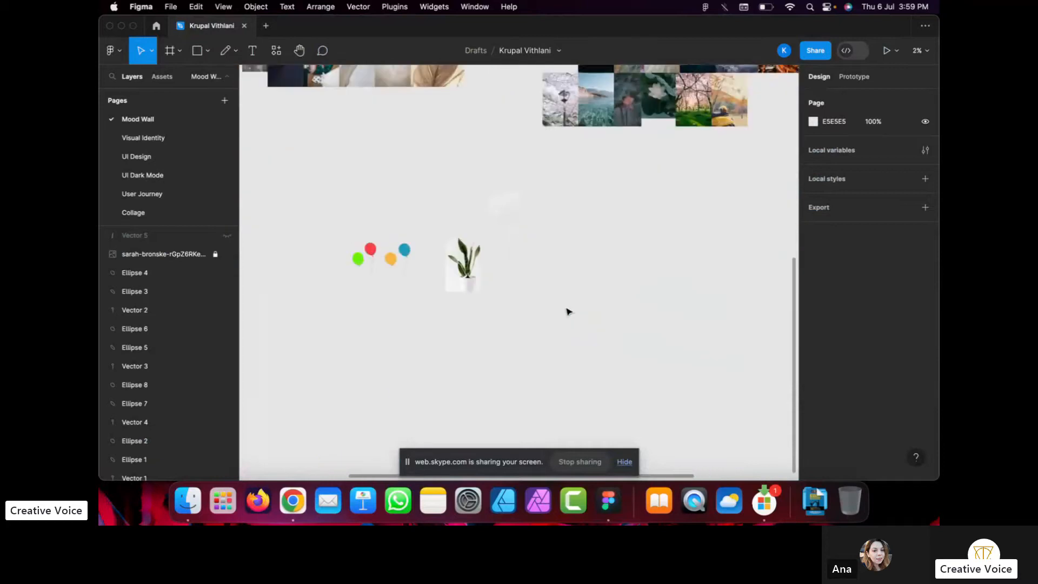
pyautogui.scroll(-1, 567, 312)
pyautogui.scroll(3, 474, 211)
pyautogui.scroll(8, 474, 275)
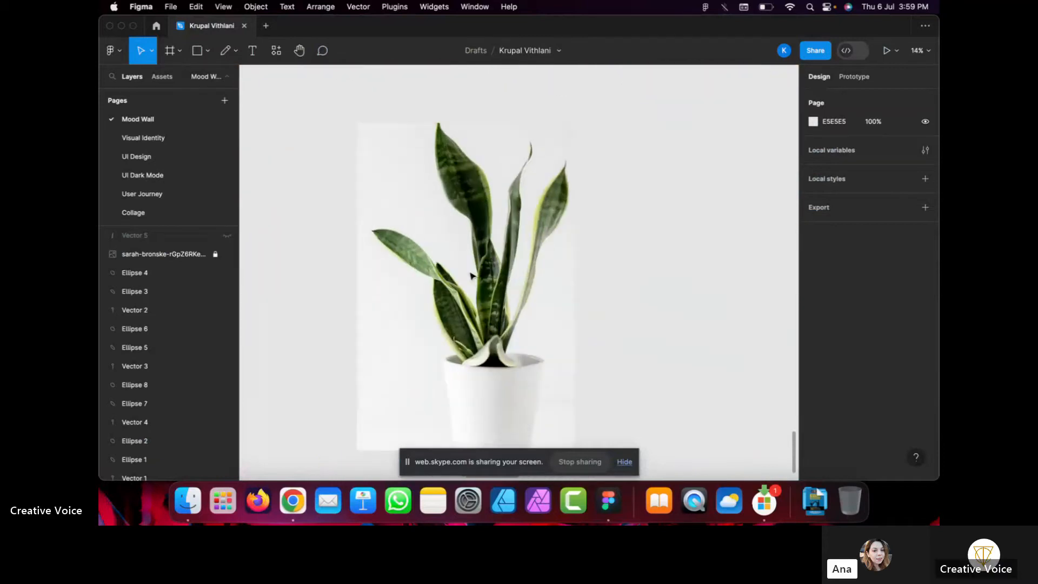
pyautogui.click(226, 236)
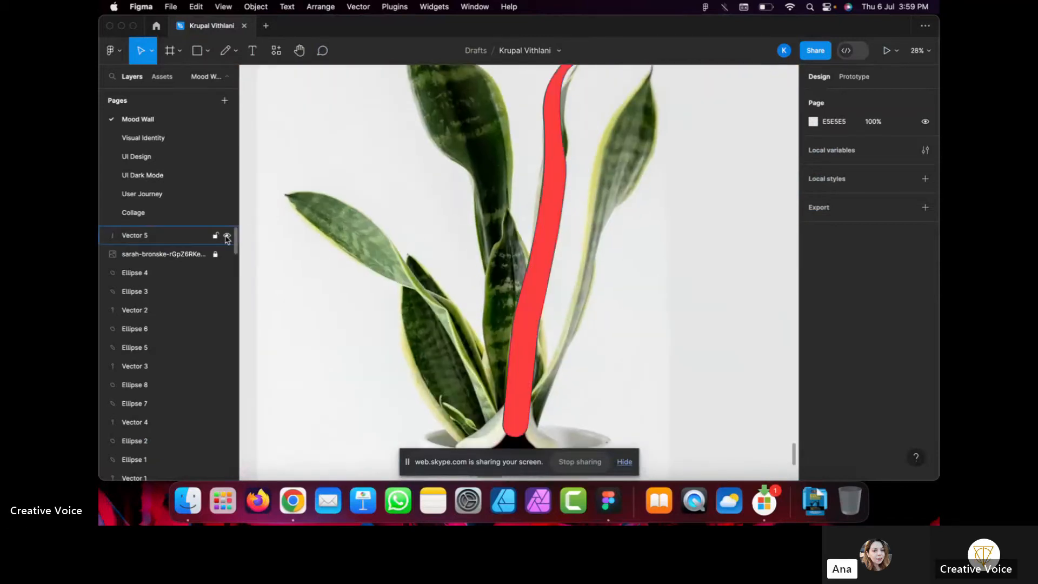
pyautogui.scroll(-4, 700, 249)
pyautogui.scroll(3, 700, 248)
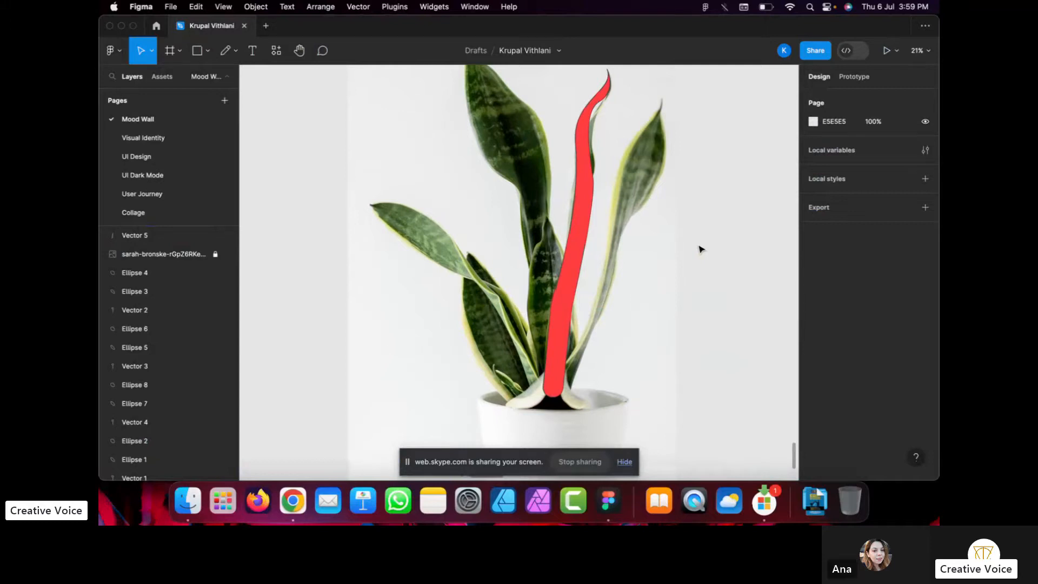
# Stop sharing the screen in the Skype call.
pyautogui.click(598, 463)
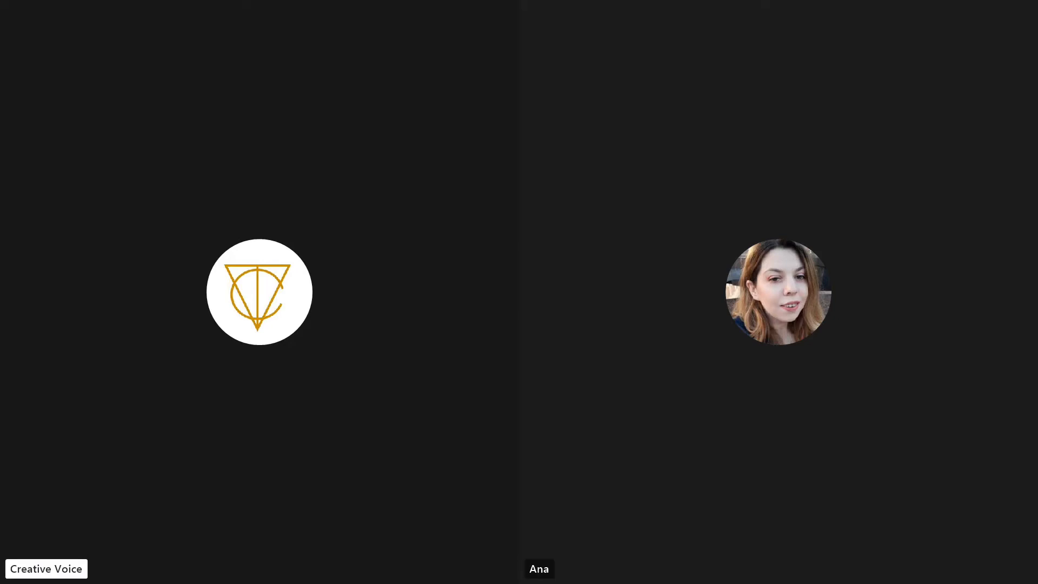